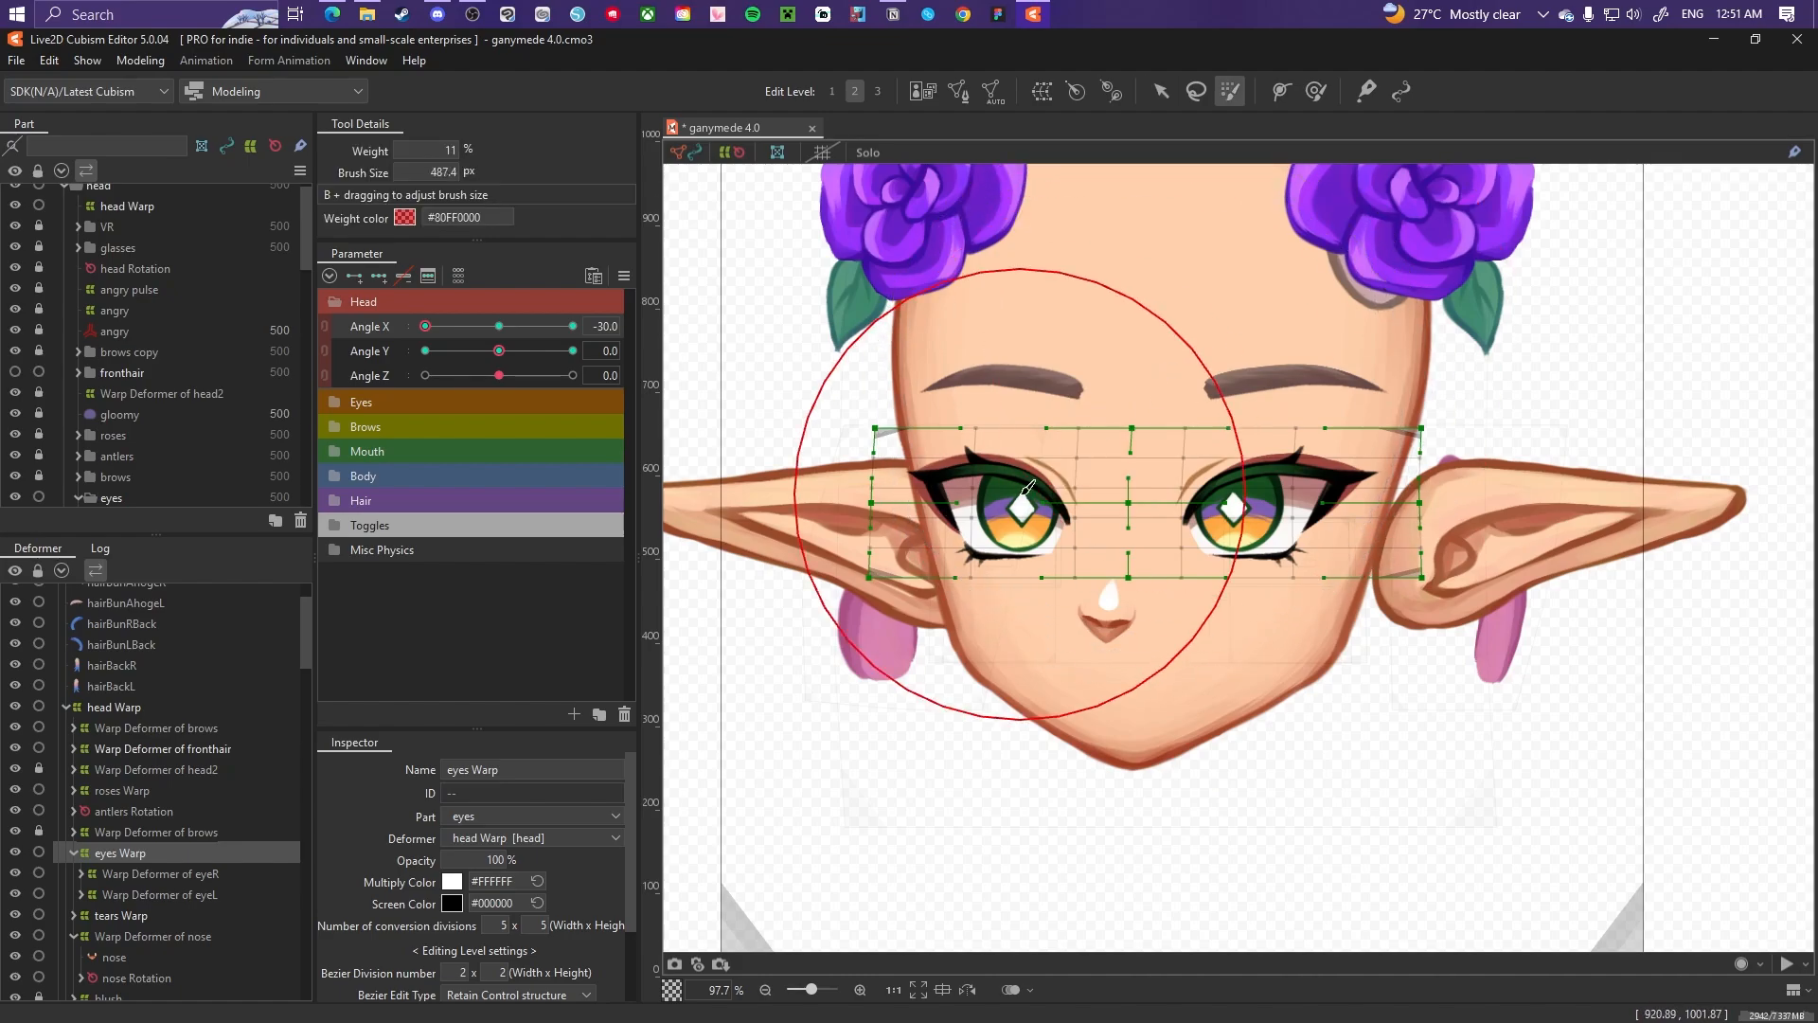
# At Angle X -30, shift the centre line and outer right side of the eyes Warp slightly toward the left.
pyautogui.click(1147, 390)
pyautogui.moveTo(1129, 499); pyautogui.dragTo(1119, 499)
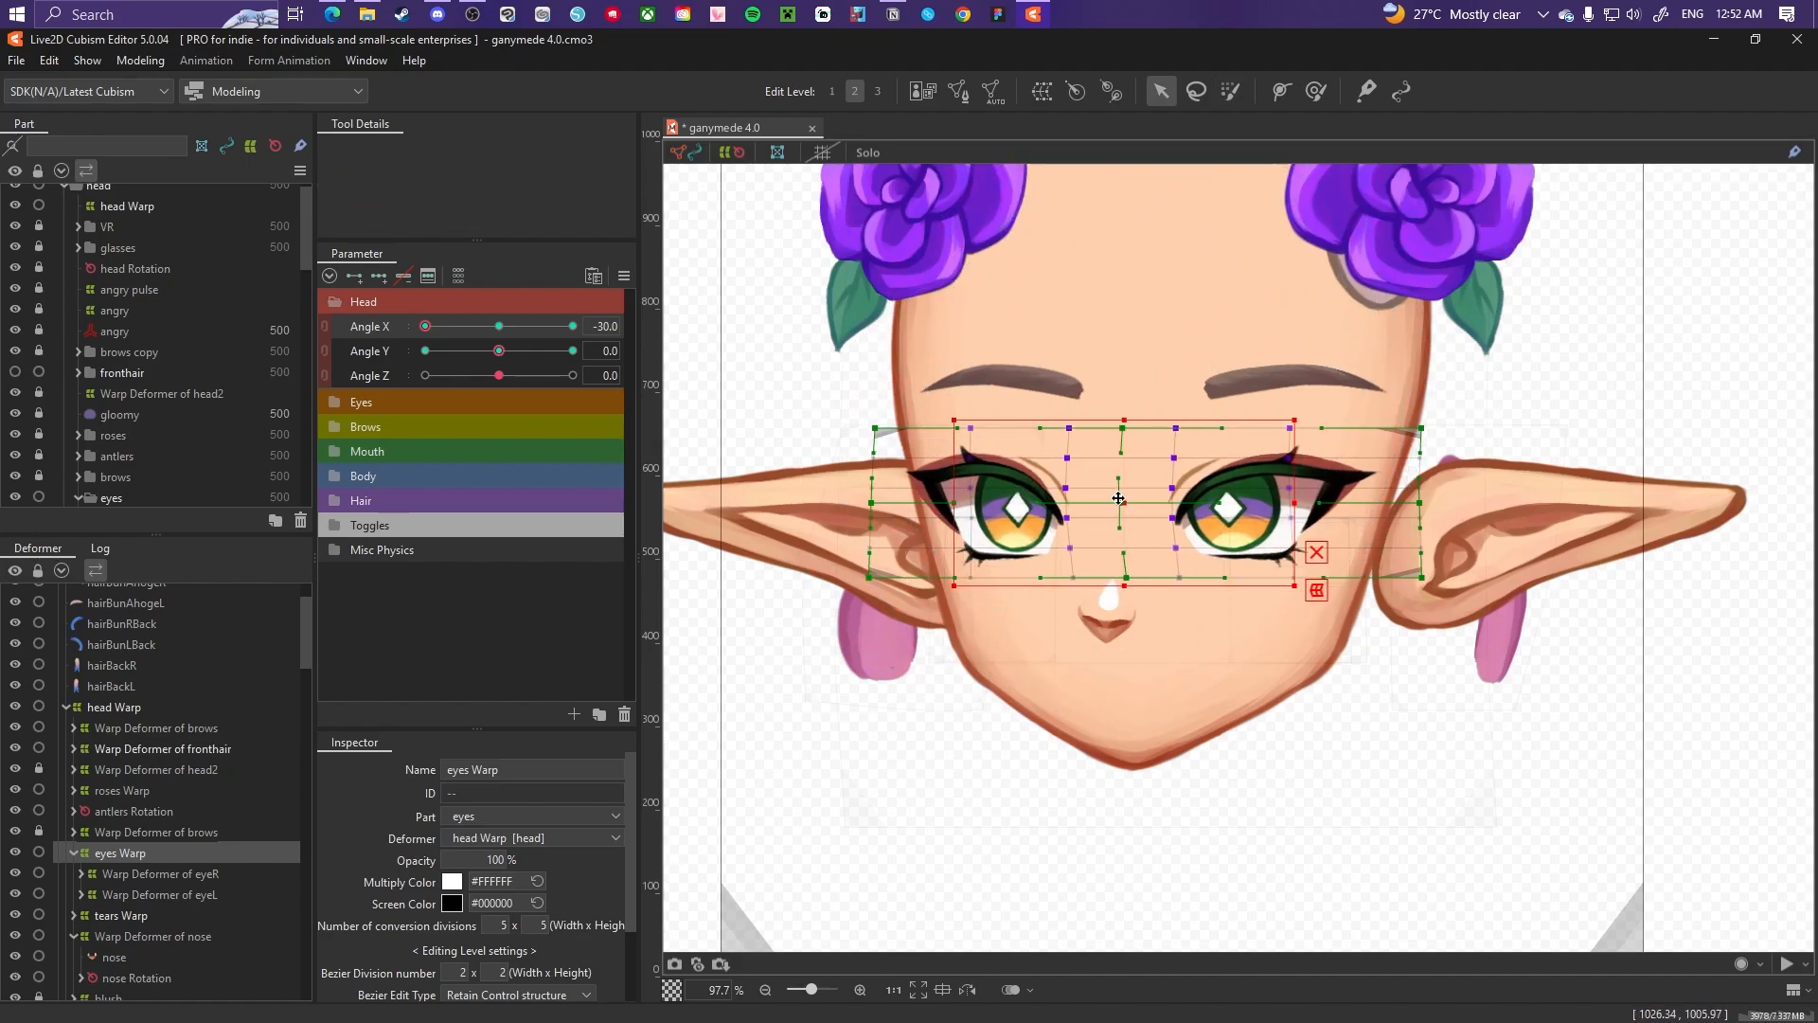
pyautogui.press('b')
pyautogui.click(1491, 568)
pyautogui.moveTo(1328, 582); pyautogui.dragTo(1283, 578)
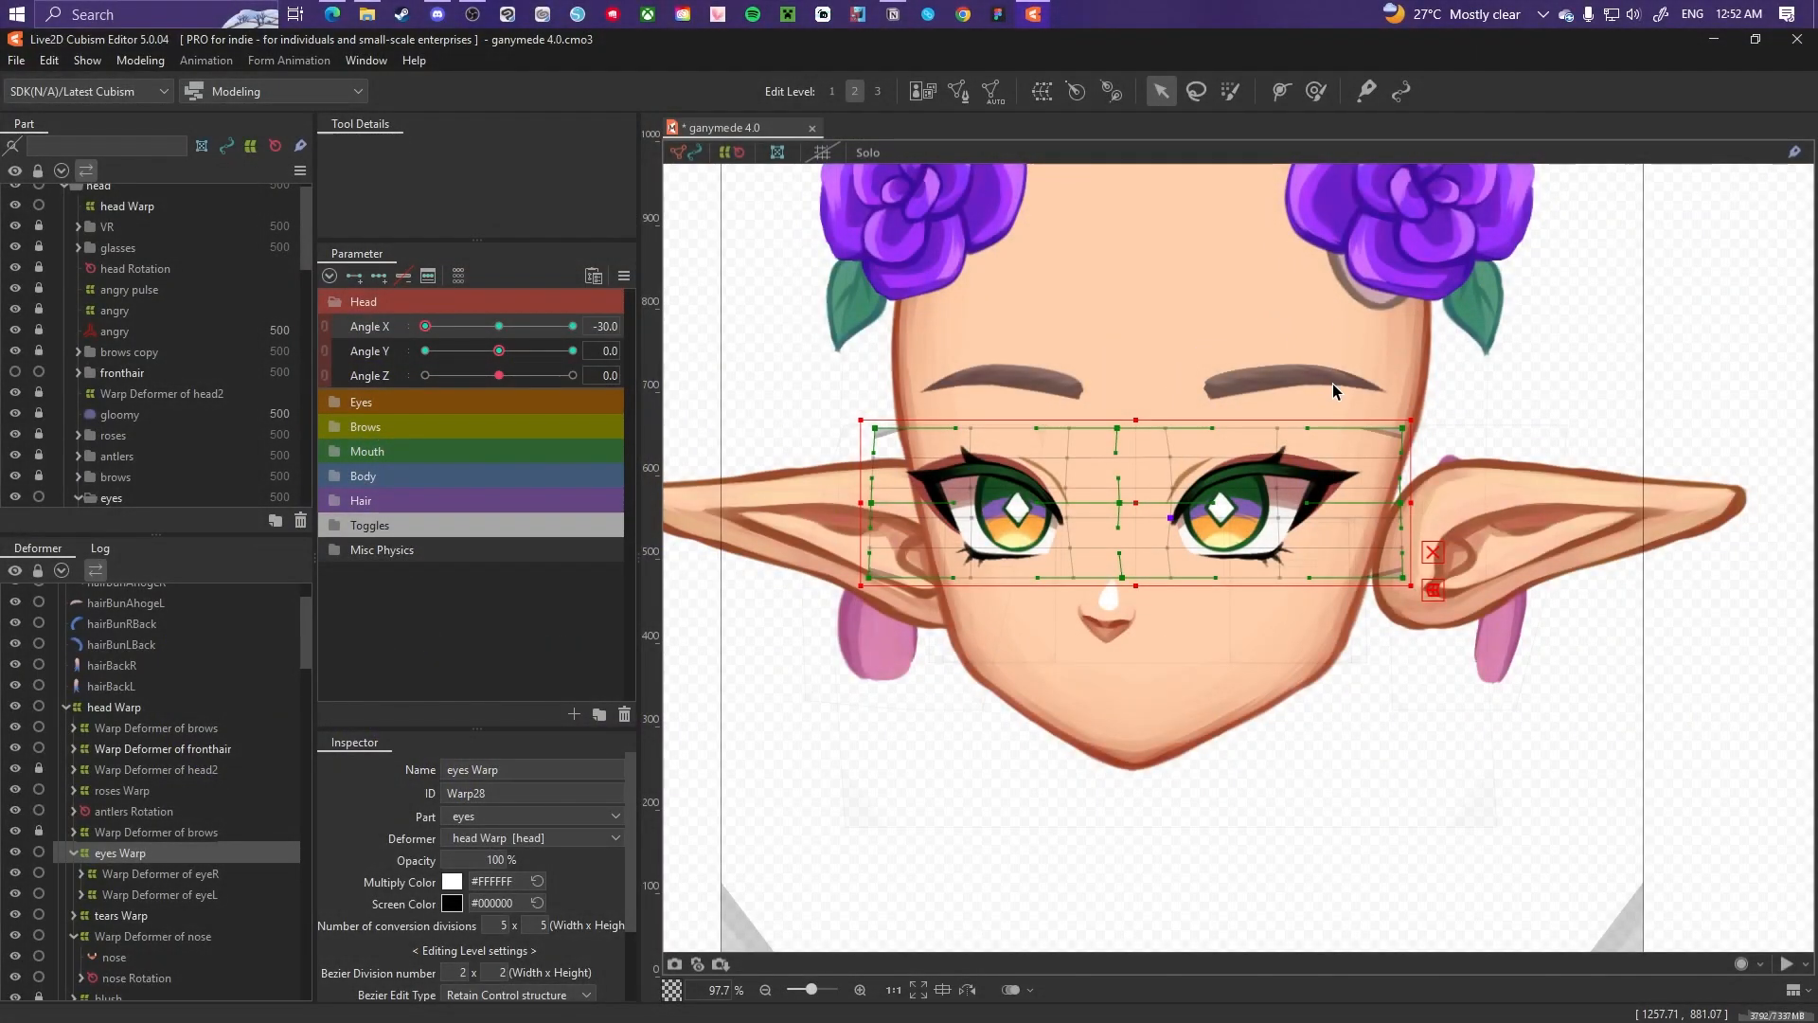
# Fine-tune the inner control points of the eyes Warp beside both eyes at Angle X -30.
pyautogui.moveTo(425, 326)
pyautogui.mouseDown()
pyautogui.moveTo(474, 338)
pyautogui.moveTo(425, 326)
pyautogui.mouseUp()
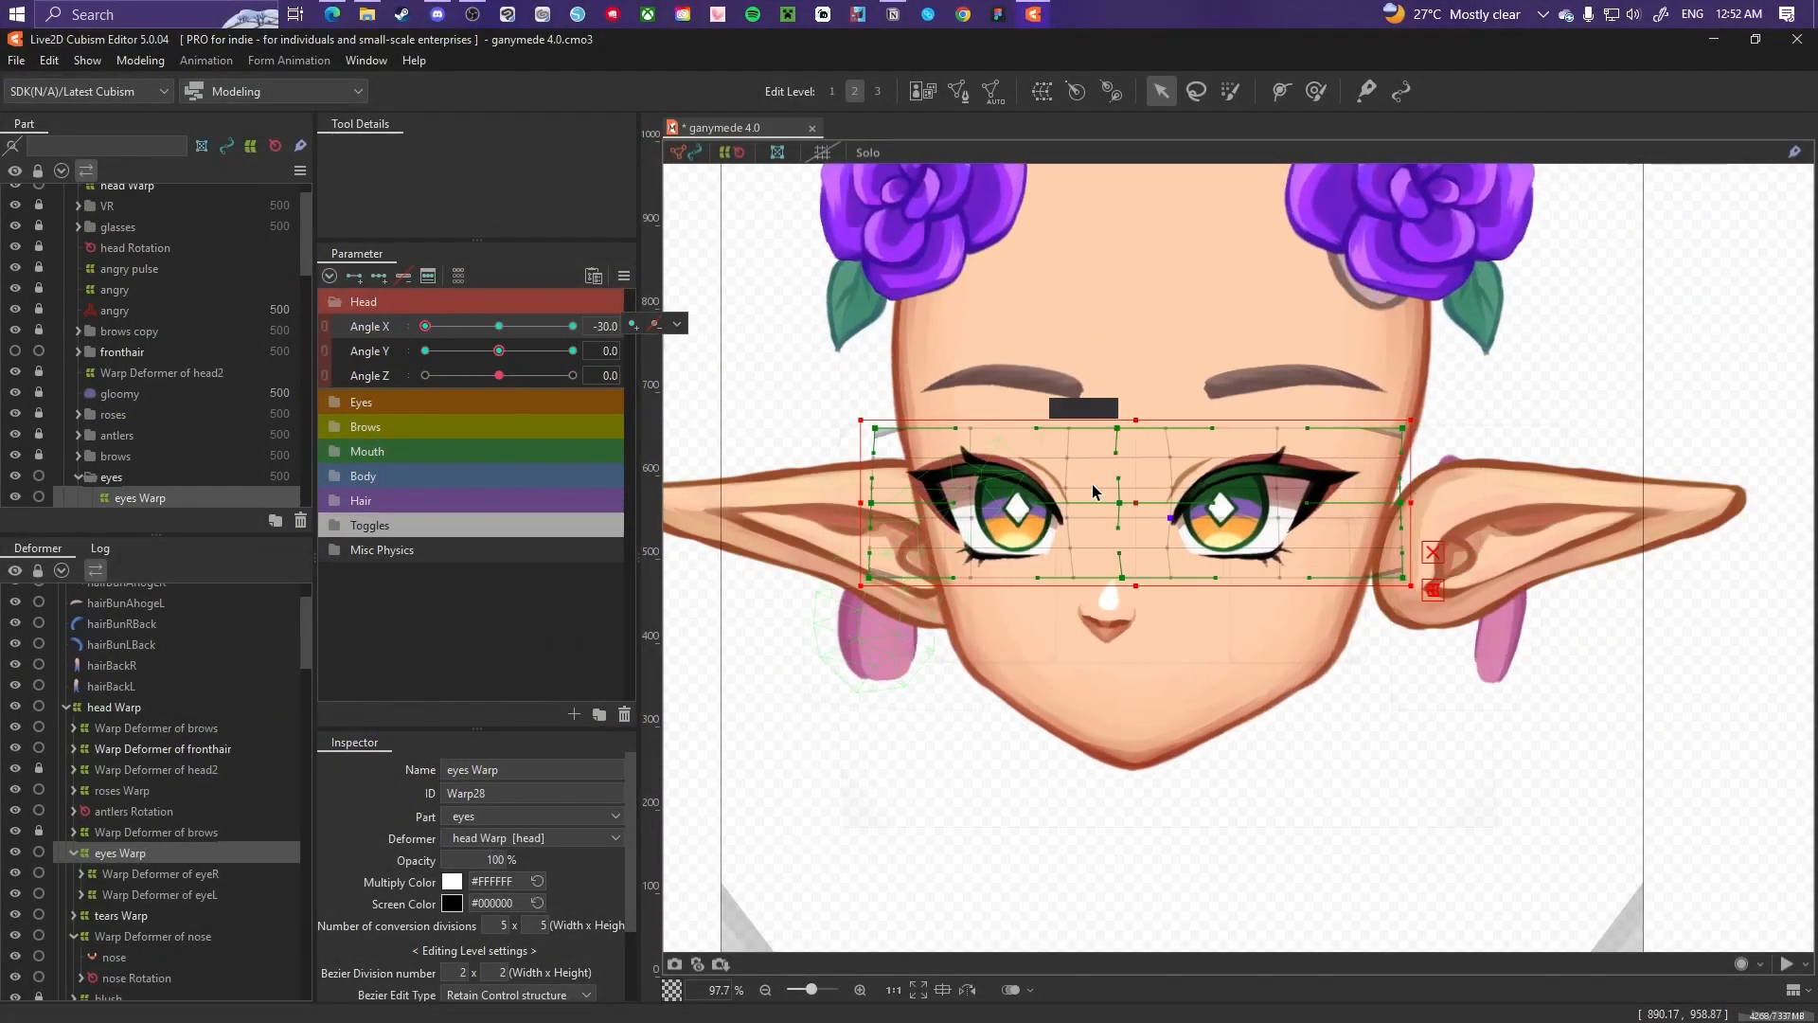
pyautogui.moveTo(1170, 547); pyautogui.dragTo(1176, 549)
pyautogui.click(1174, 457)
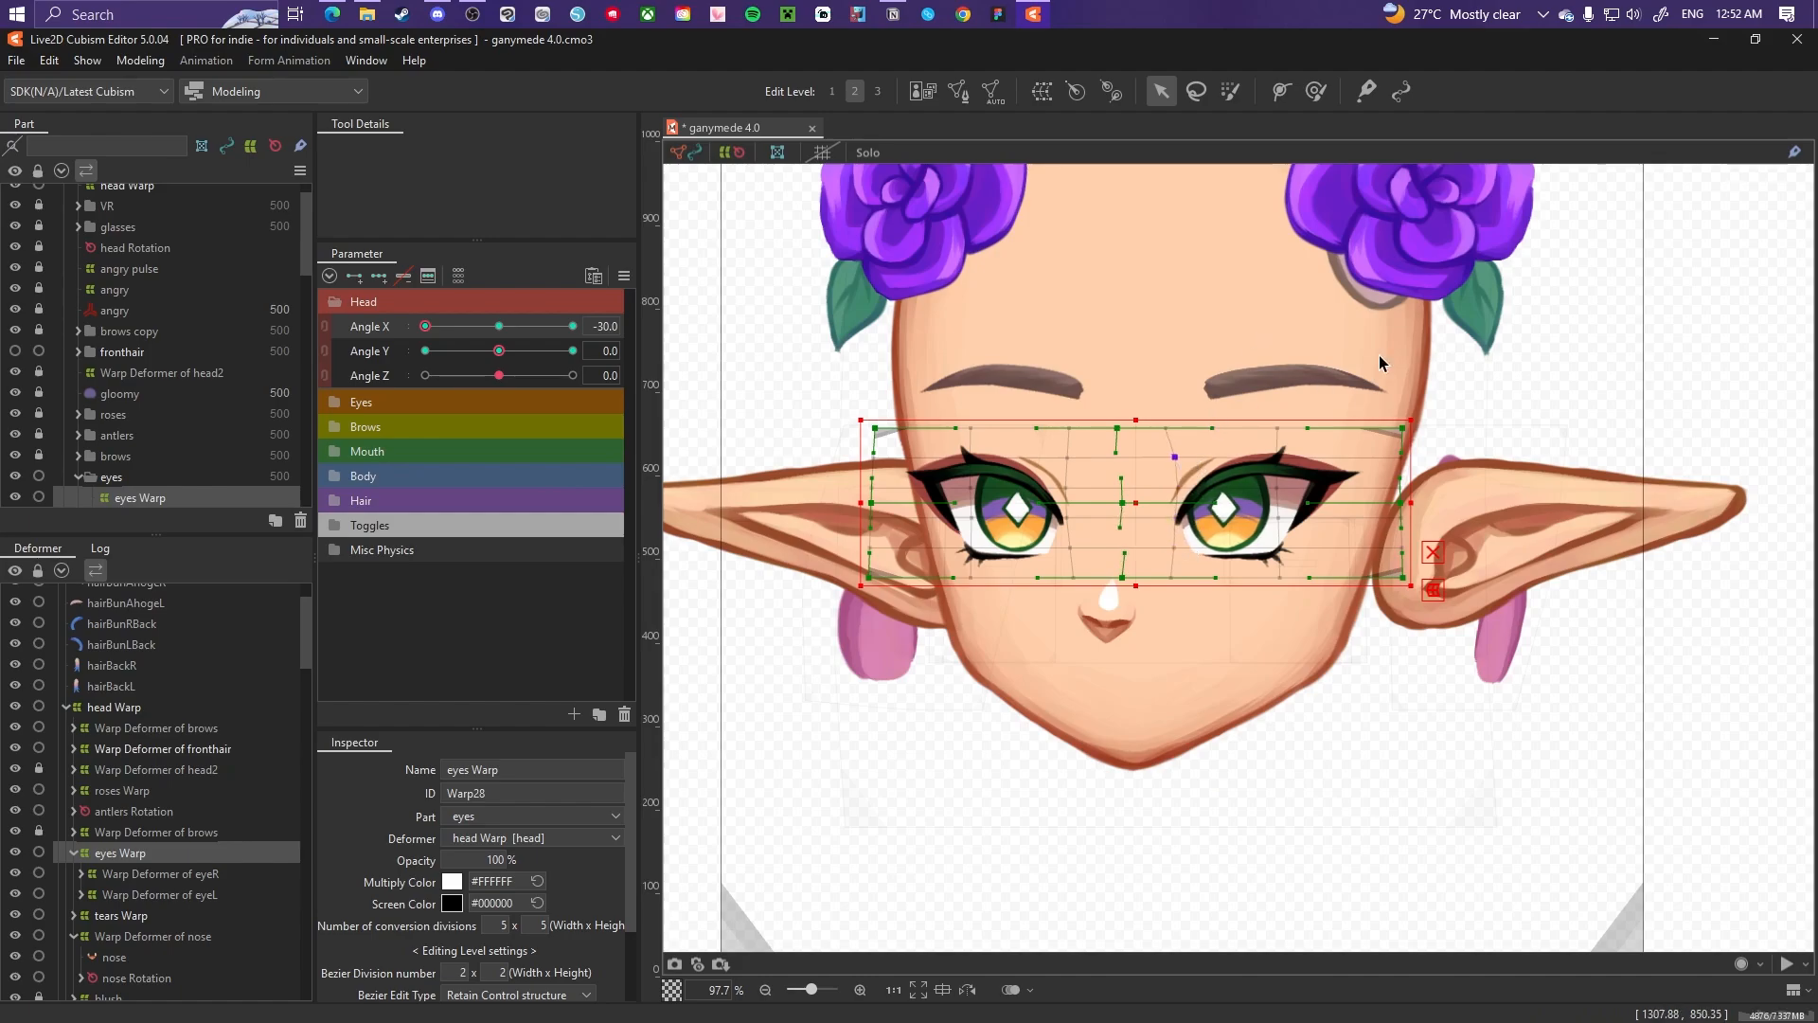
pyautogui.moveTo(1065, 517); pyautogui.dragTo(1072, 457)
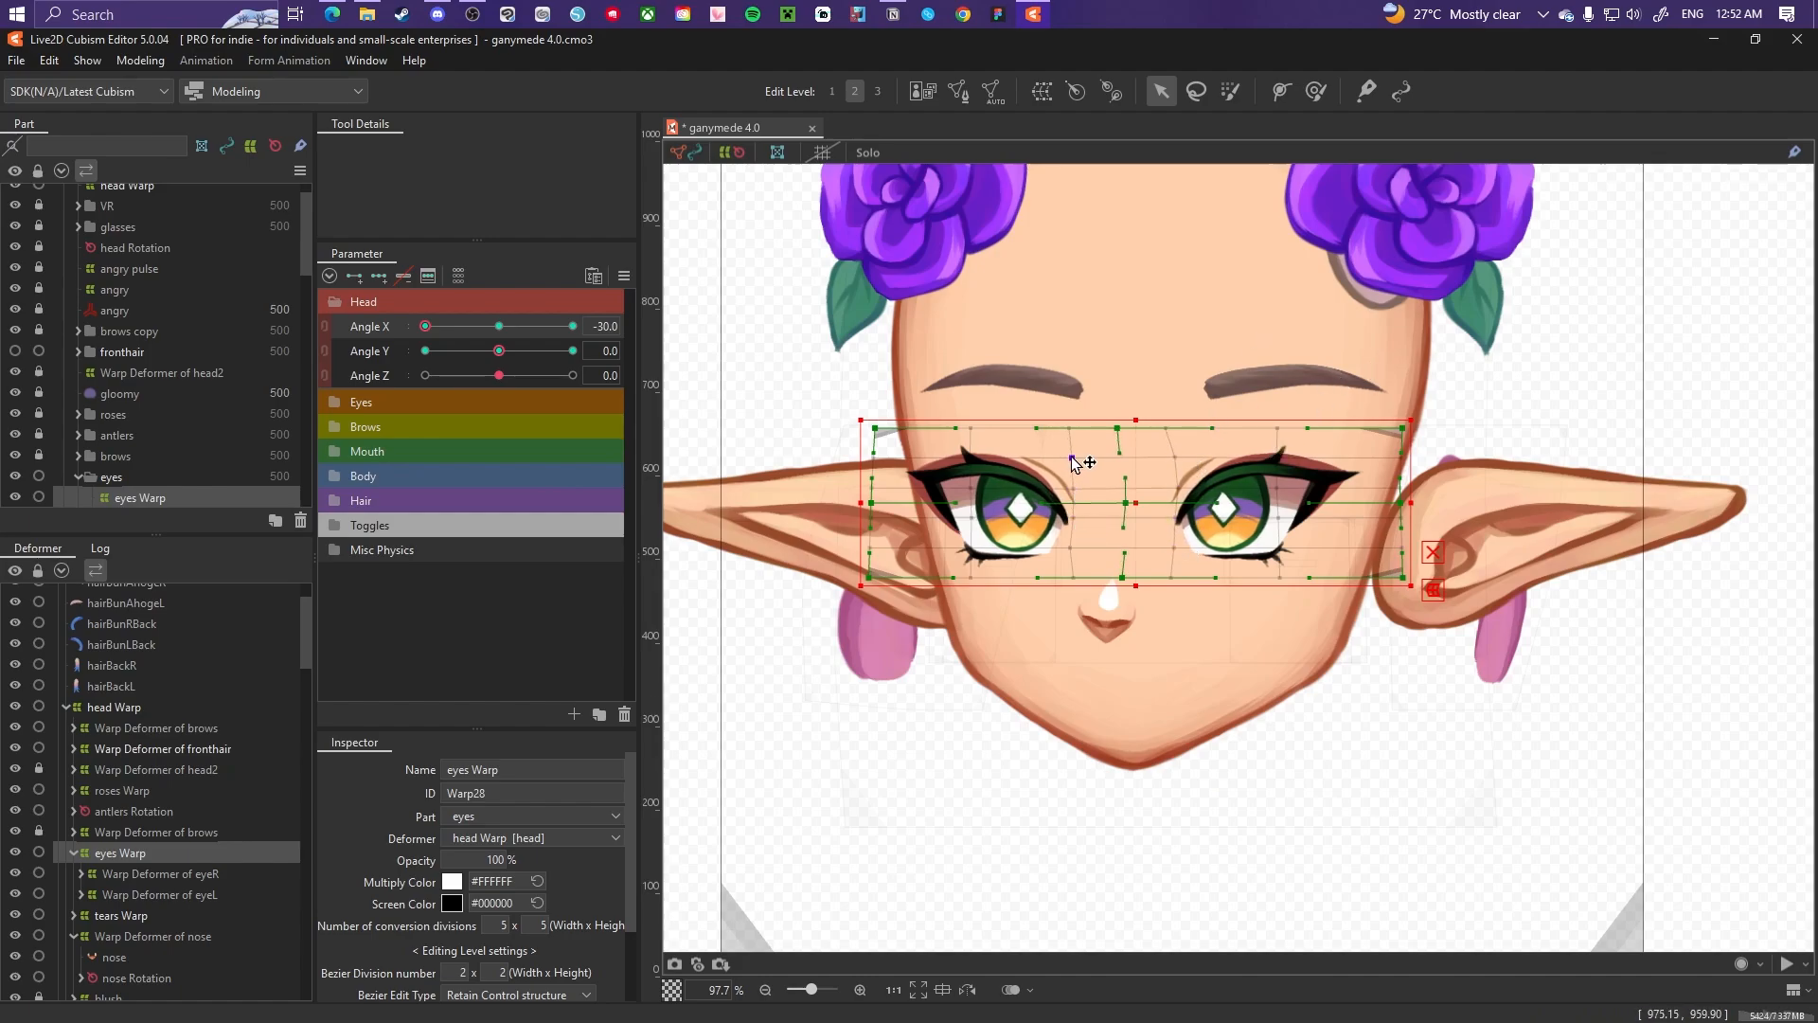
pyautogui.moveTo(426, 326)
pyautogui.mouseDown()
pyautogui.moveTo(499, 326)
pyautogui.moveTo(425, 326)
pyautogui.mouseUp()
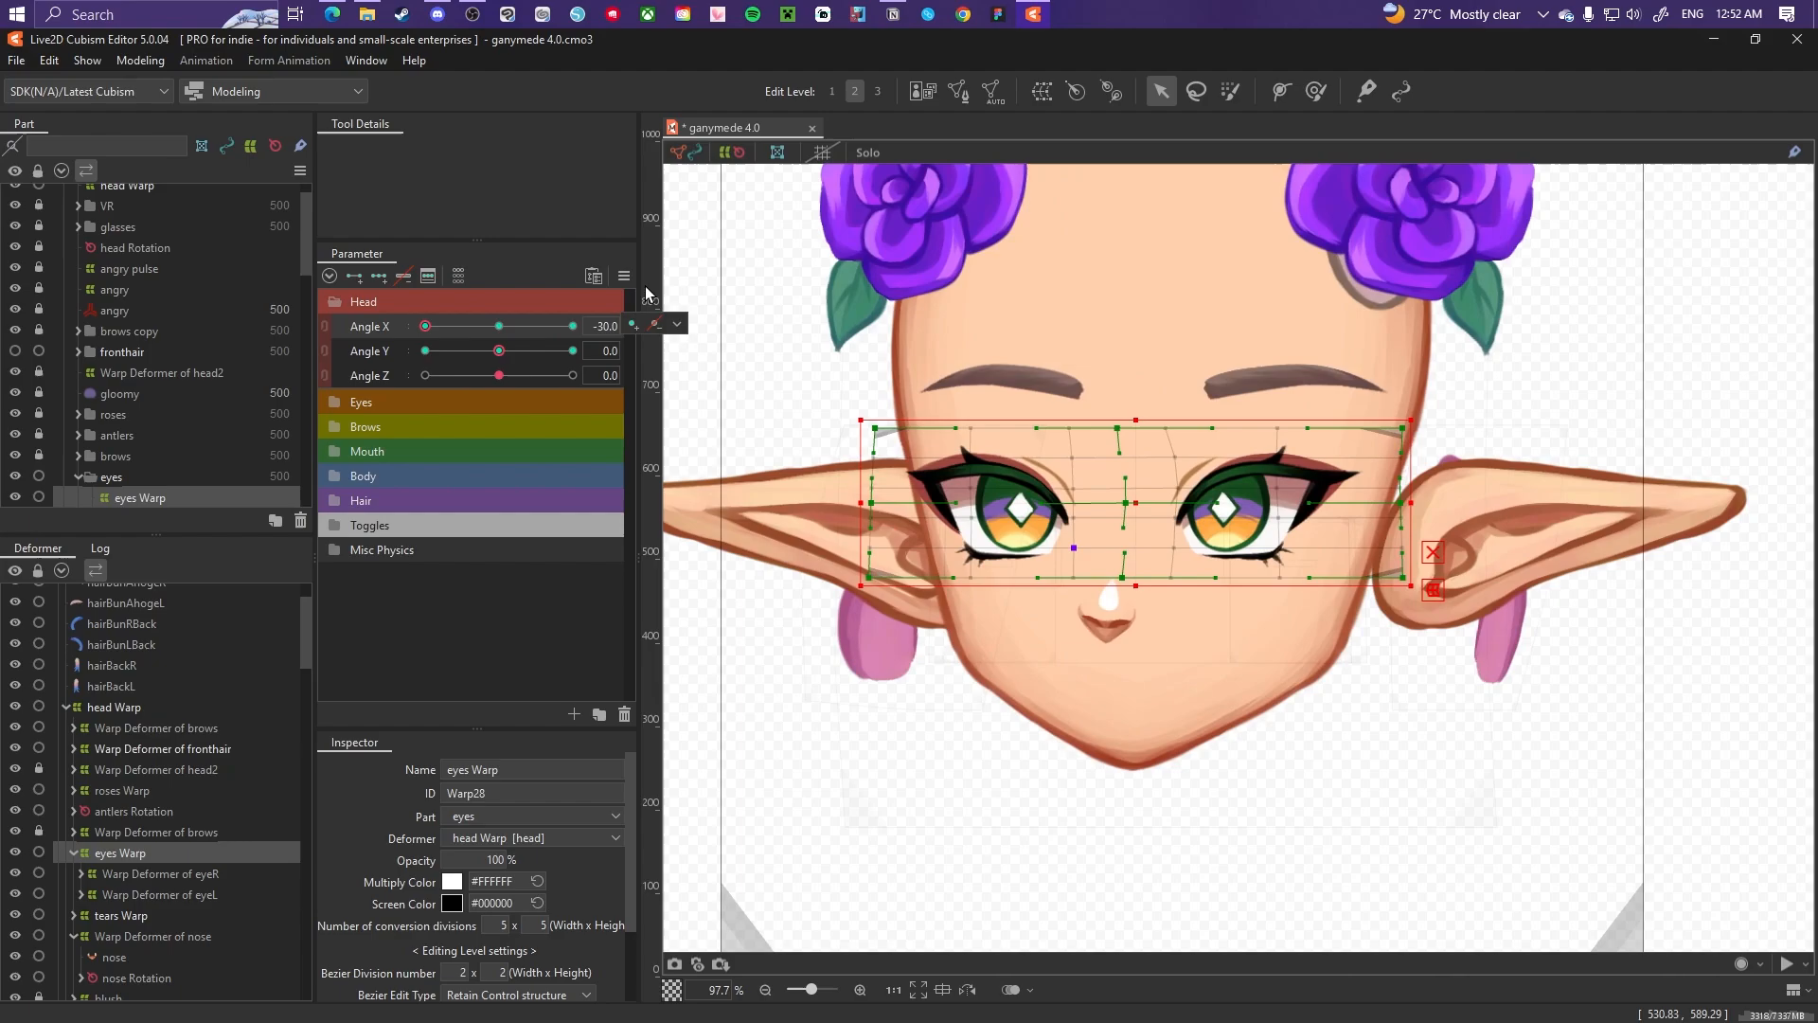
# Reflect the eyes Warp's Angle X -30 form to the opposite side with Reflect Motion.
pyautogui.click(624, 276)
pyautogui.click(690, 462)
pyautogui.click(864, 715)
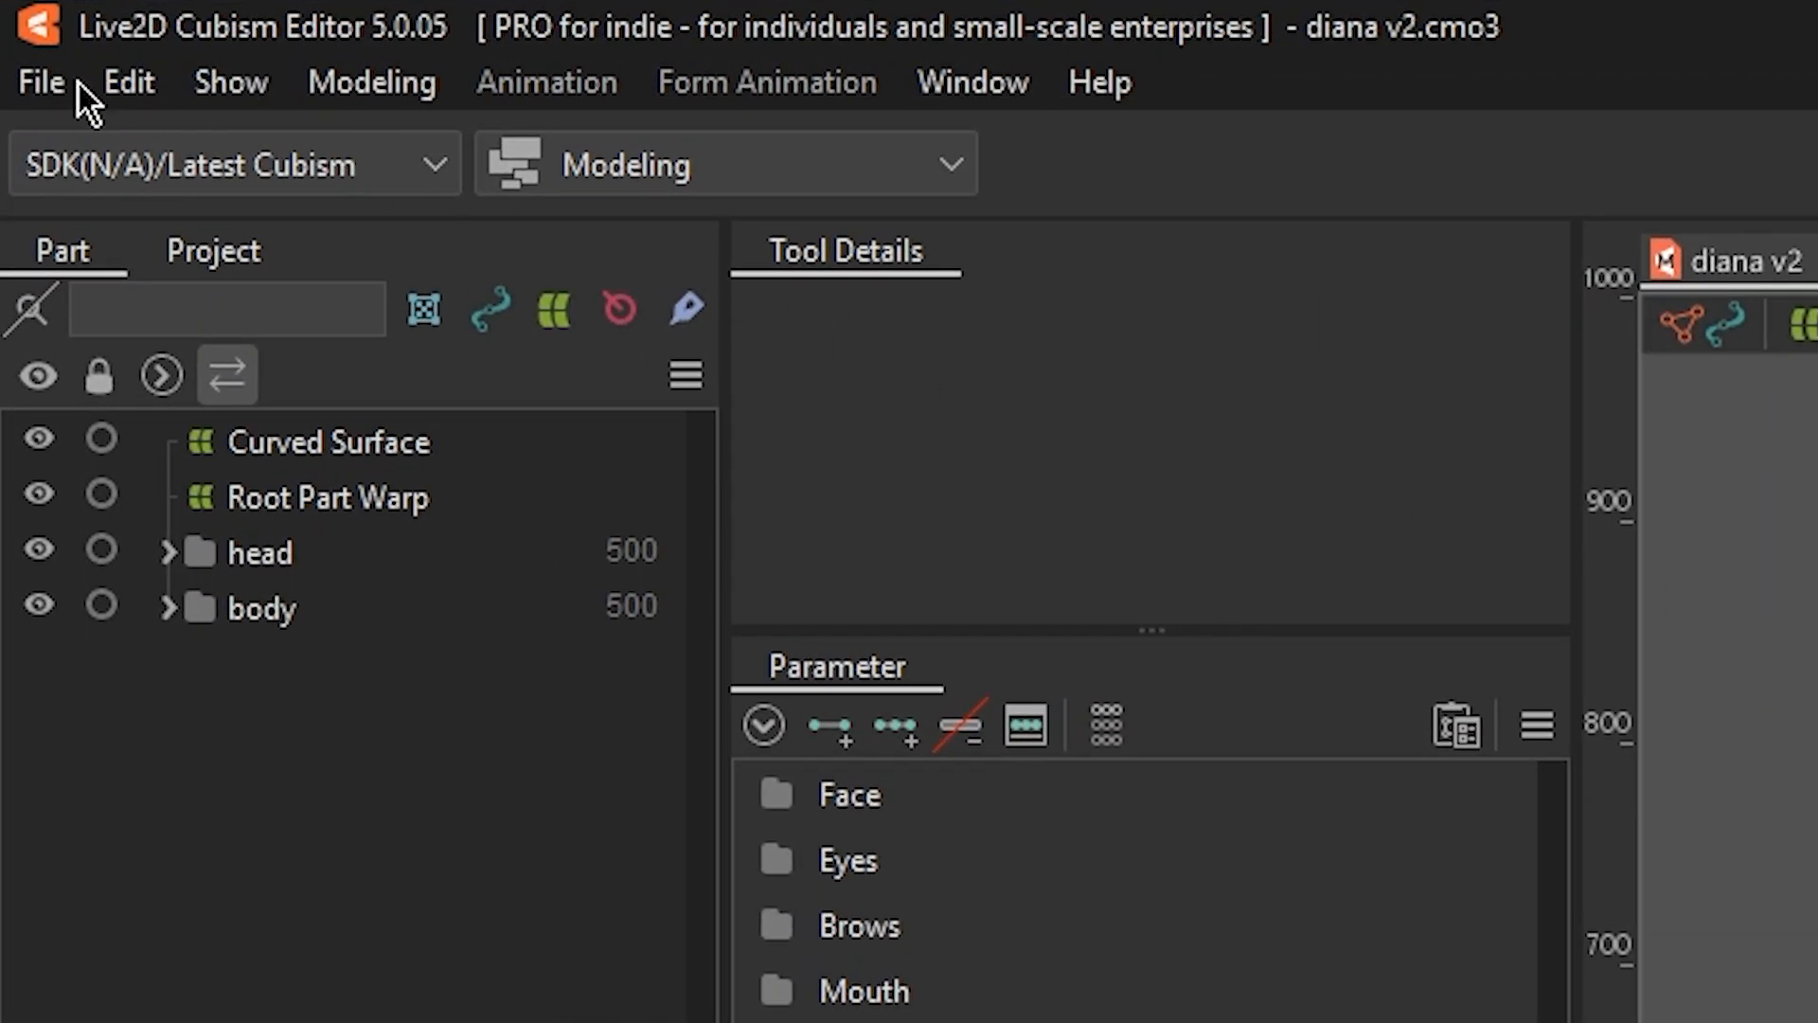
# Open the keyboard shortcut settings and examine the shortcuts assigned to the Modeling and File commands.
pyautogui.click(65, 82)
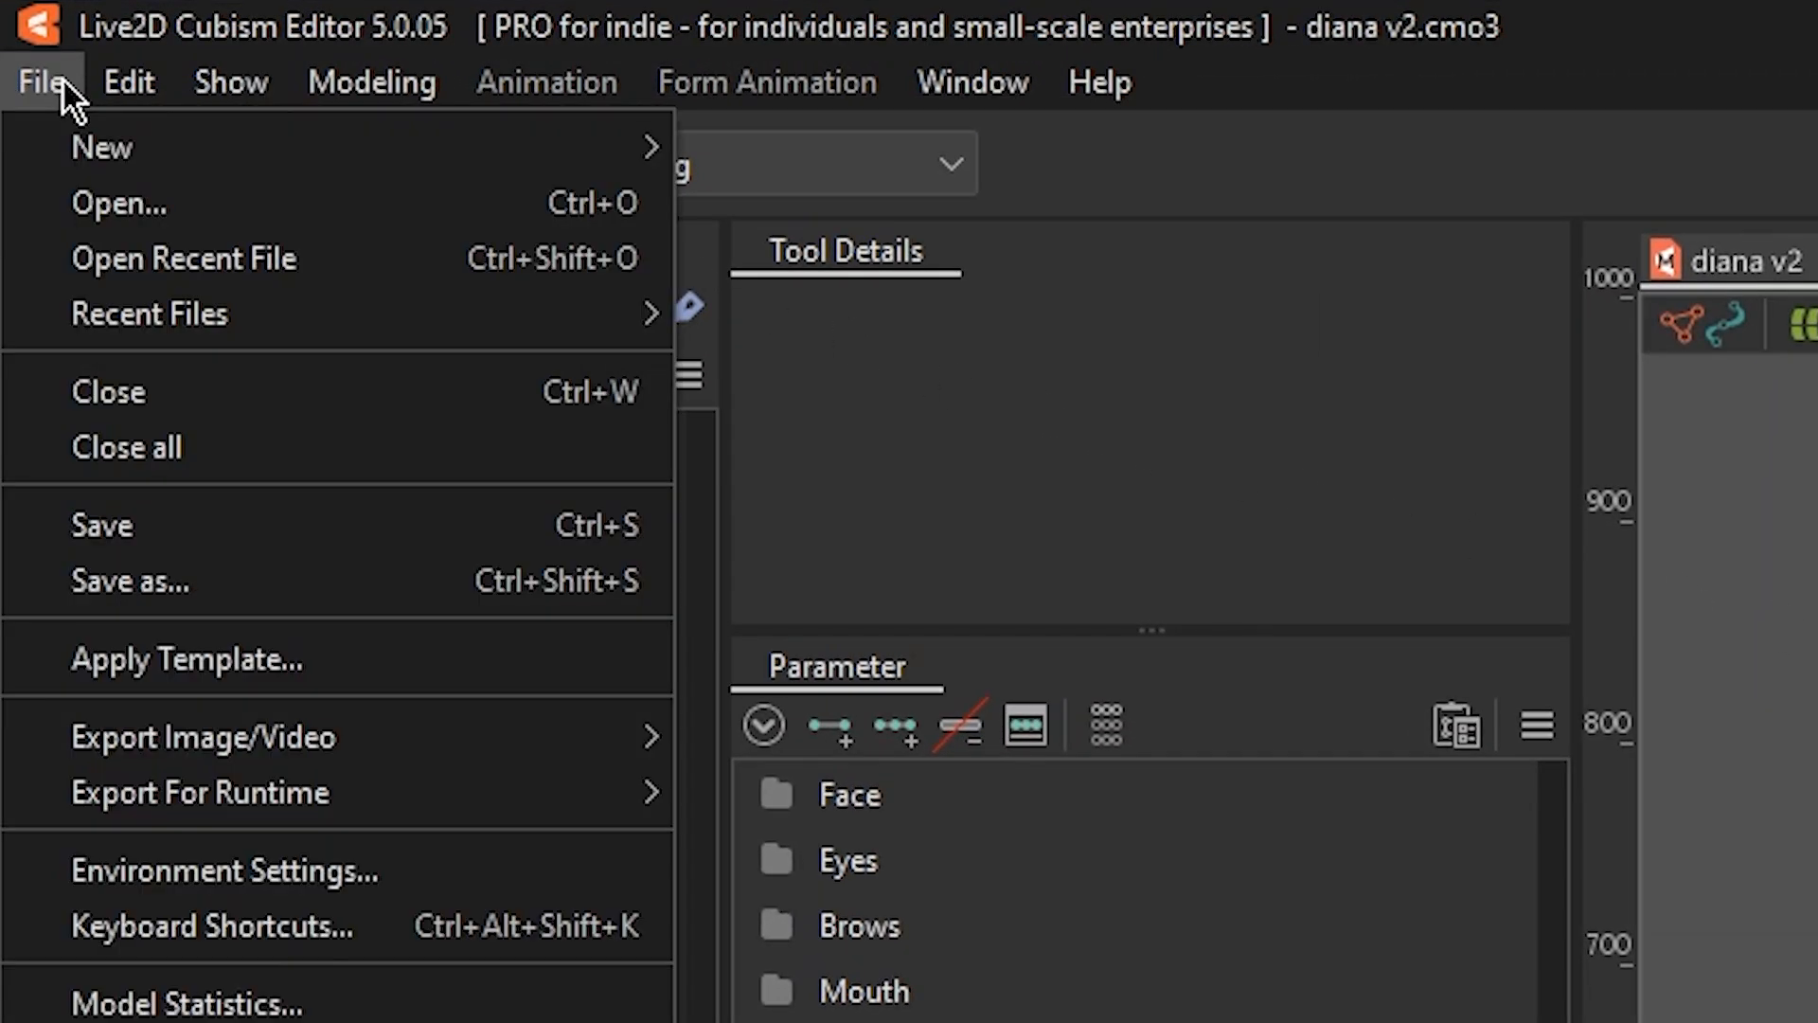
pyautogui.click(190, 932)
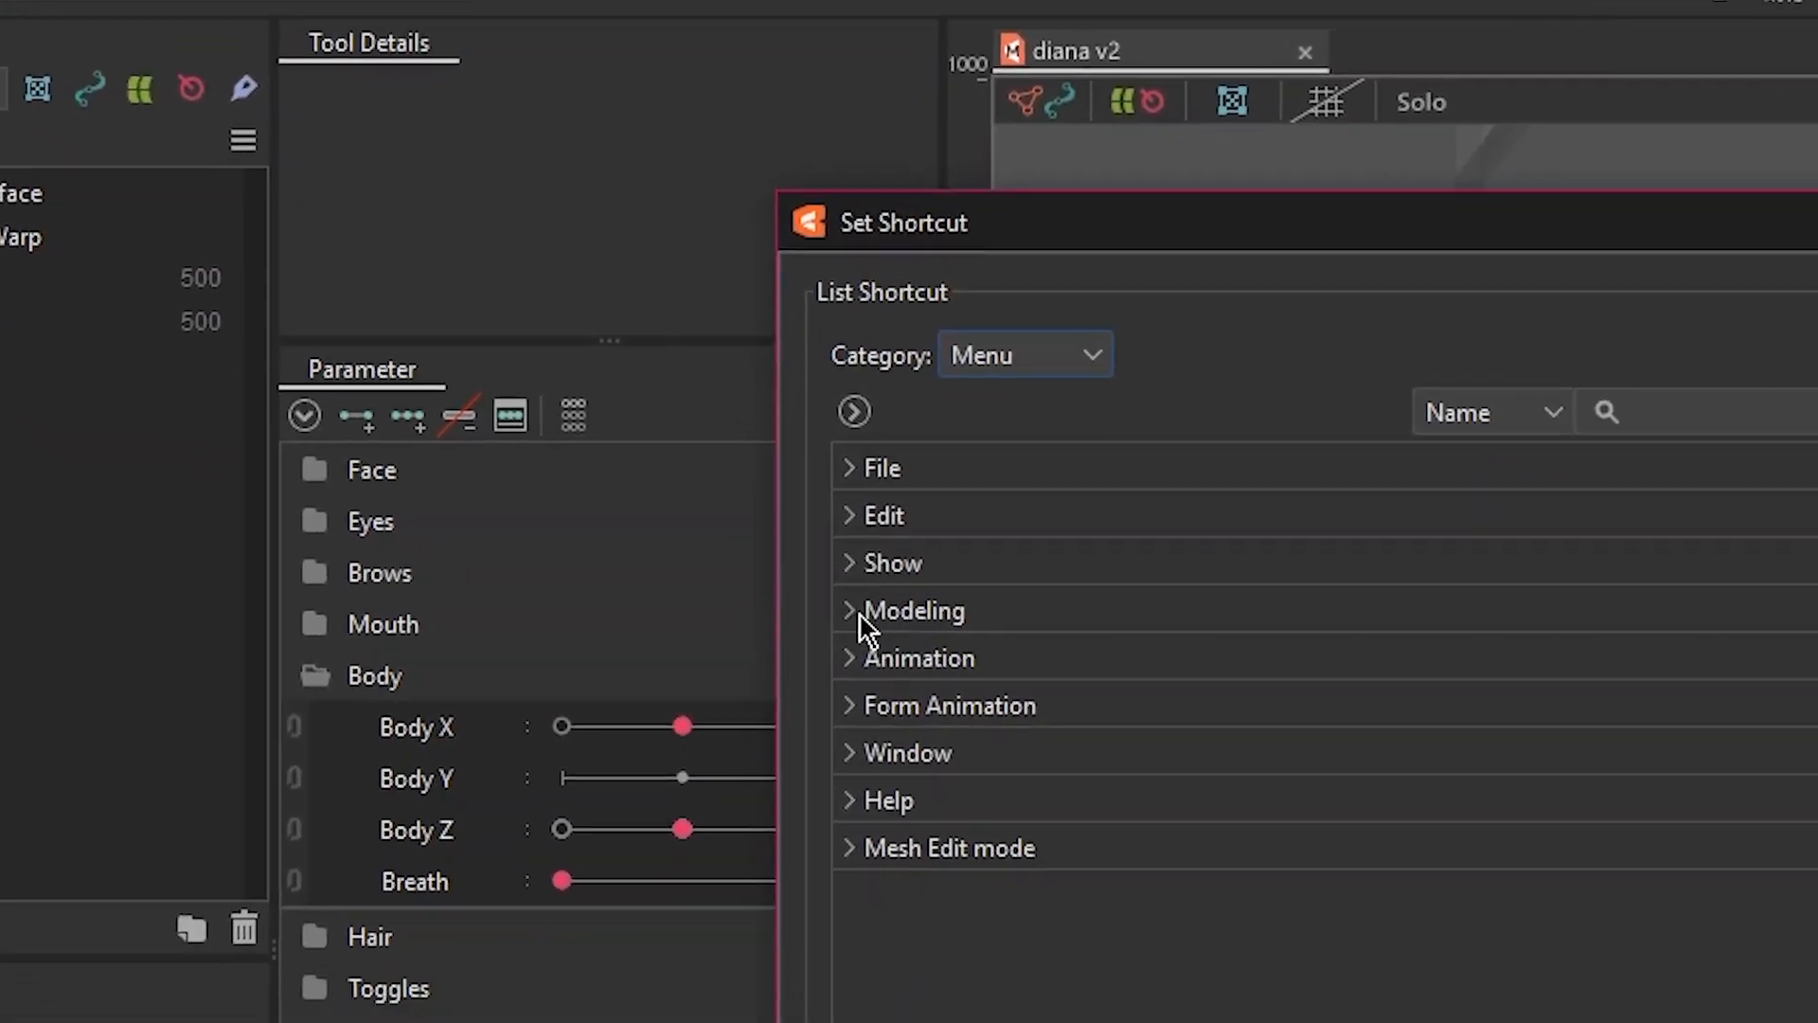
pyautogui.click(861, 615)
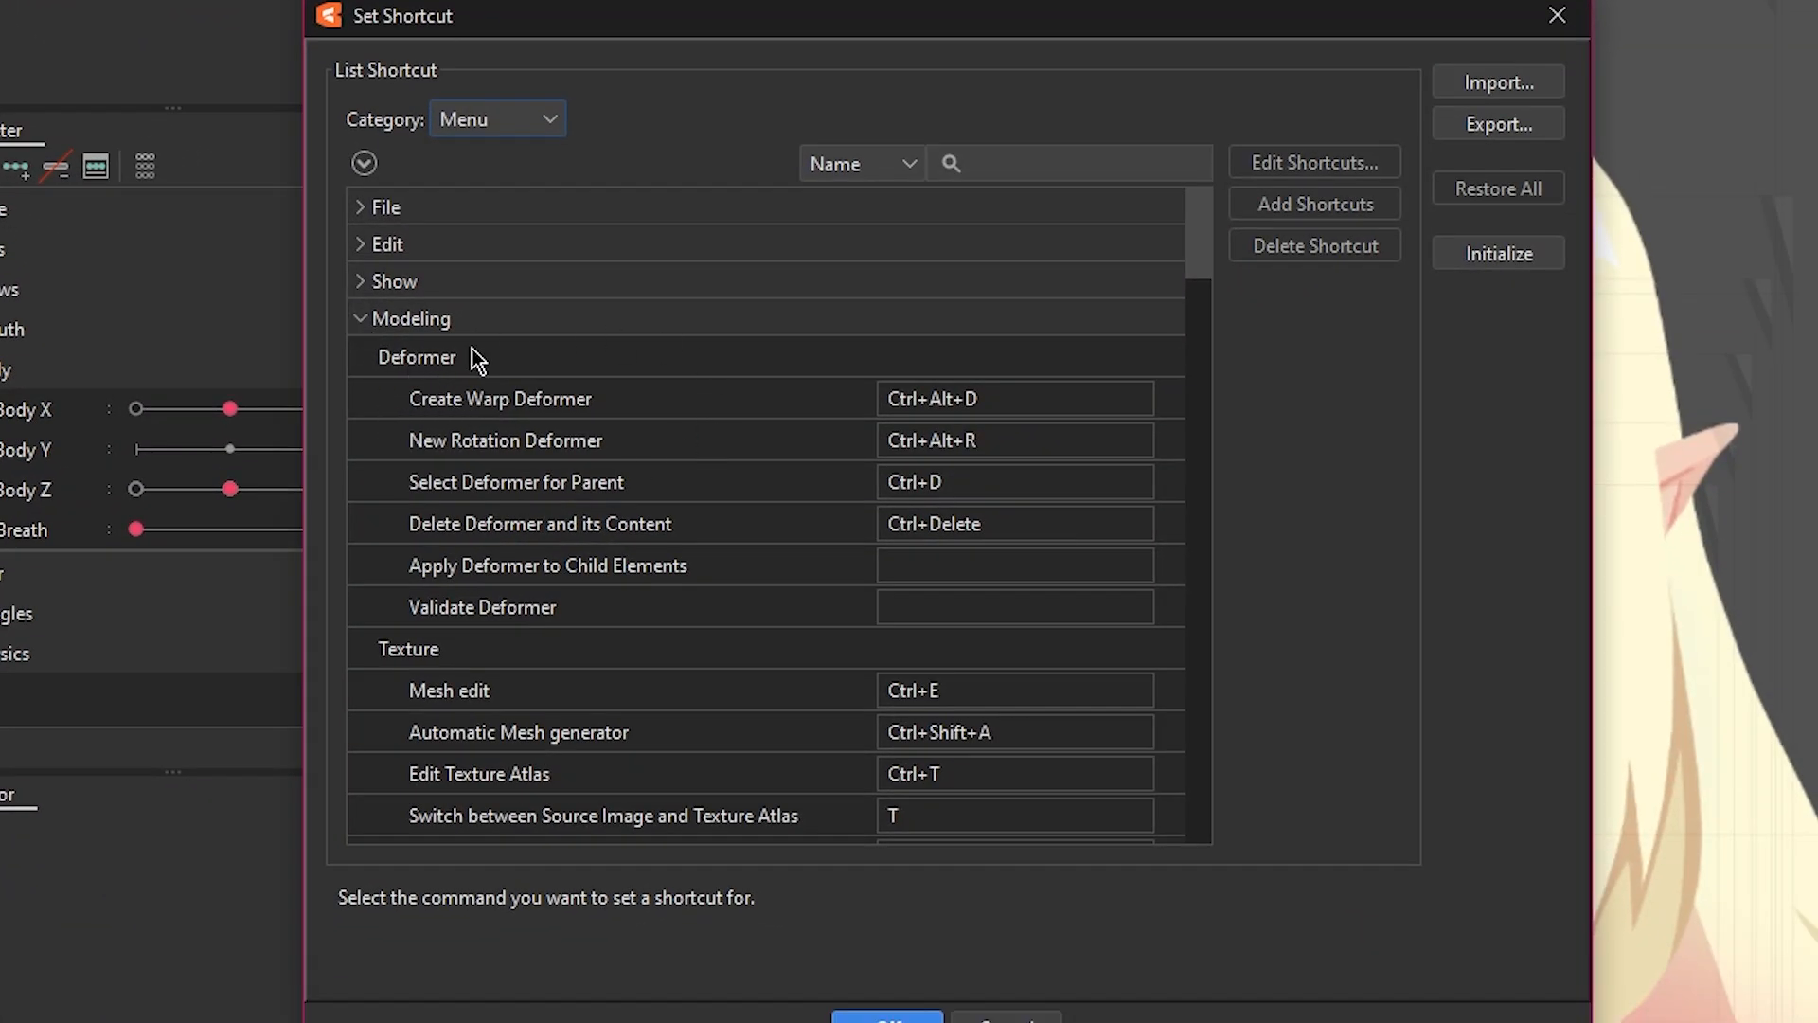
pyautogui.click(364, 207)
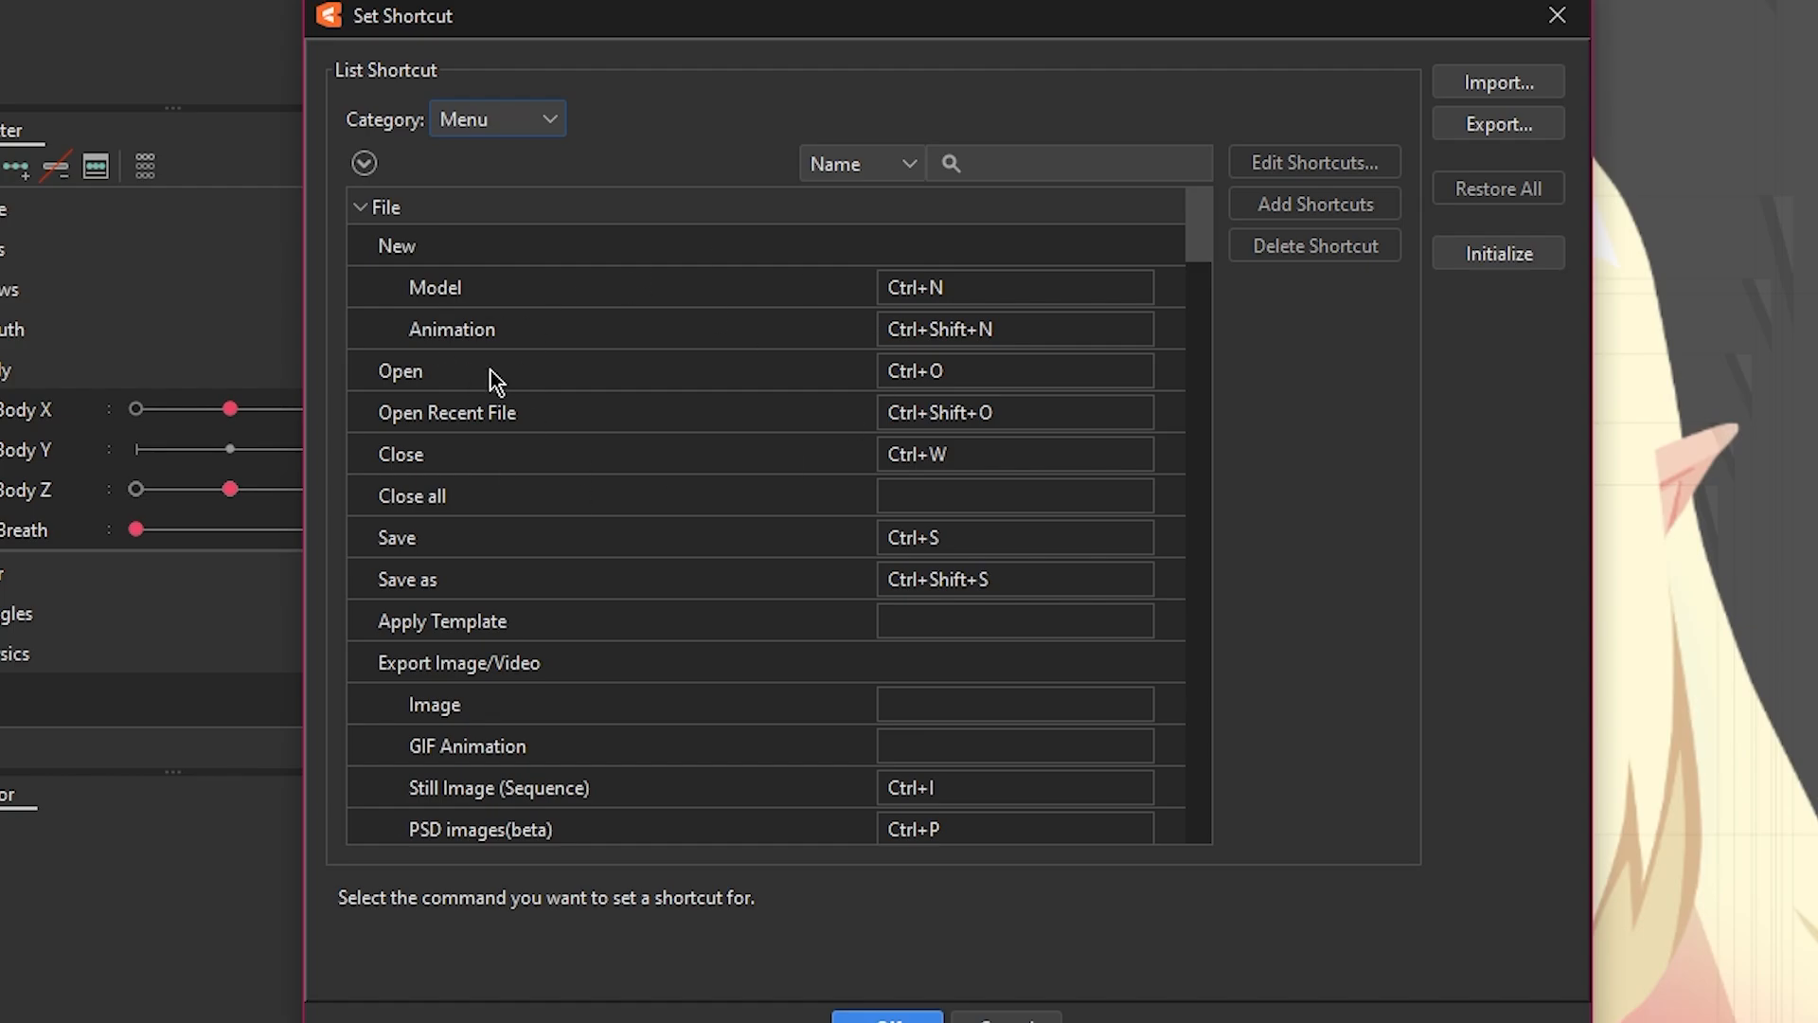
pyautogui.click(360, 206)
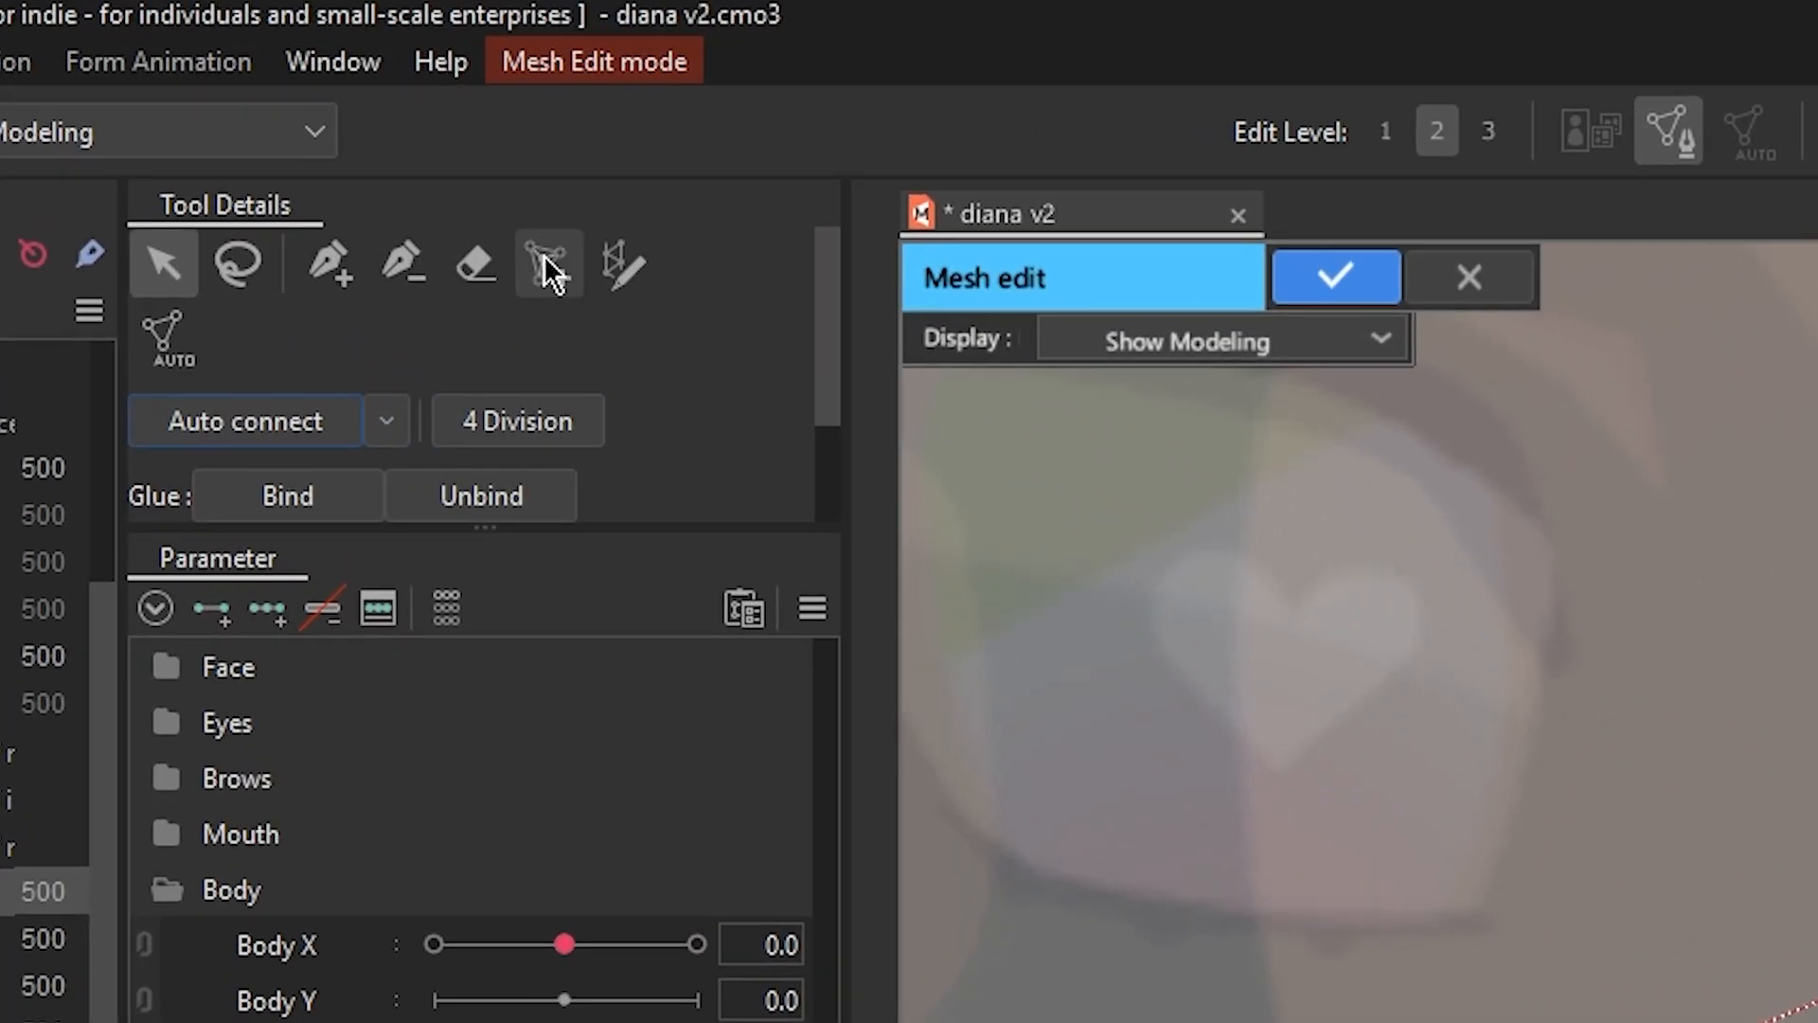
# Add extra vertices to the topLip mesh along the lip line, both side edges and the upper outline.
pyautogui.click(548, 265)
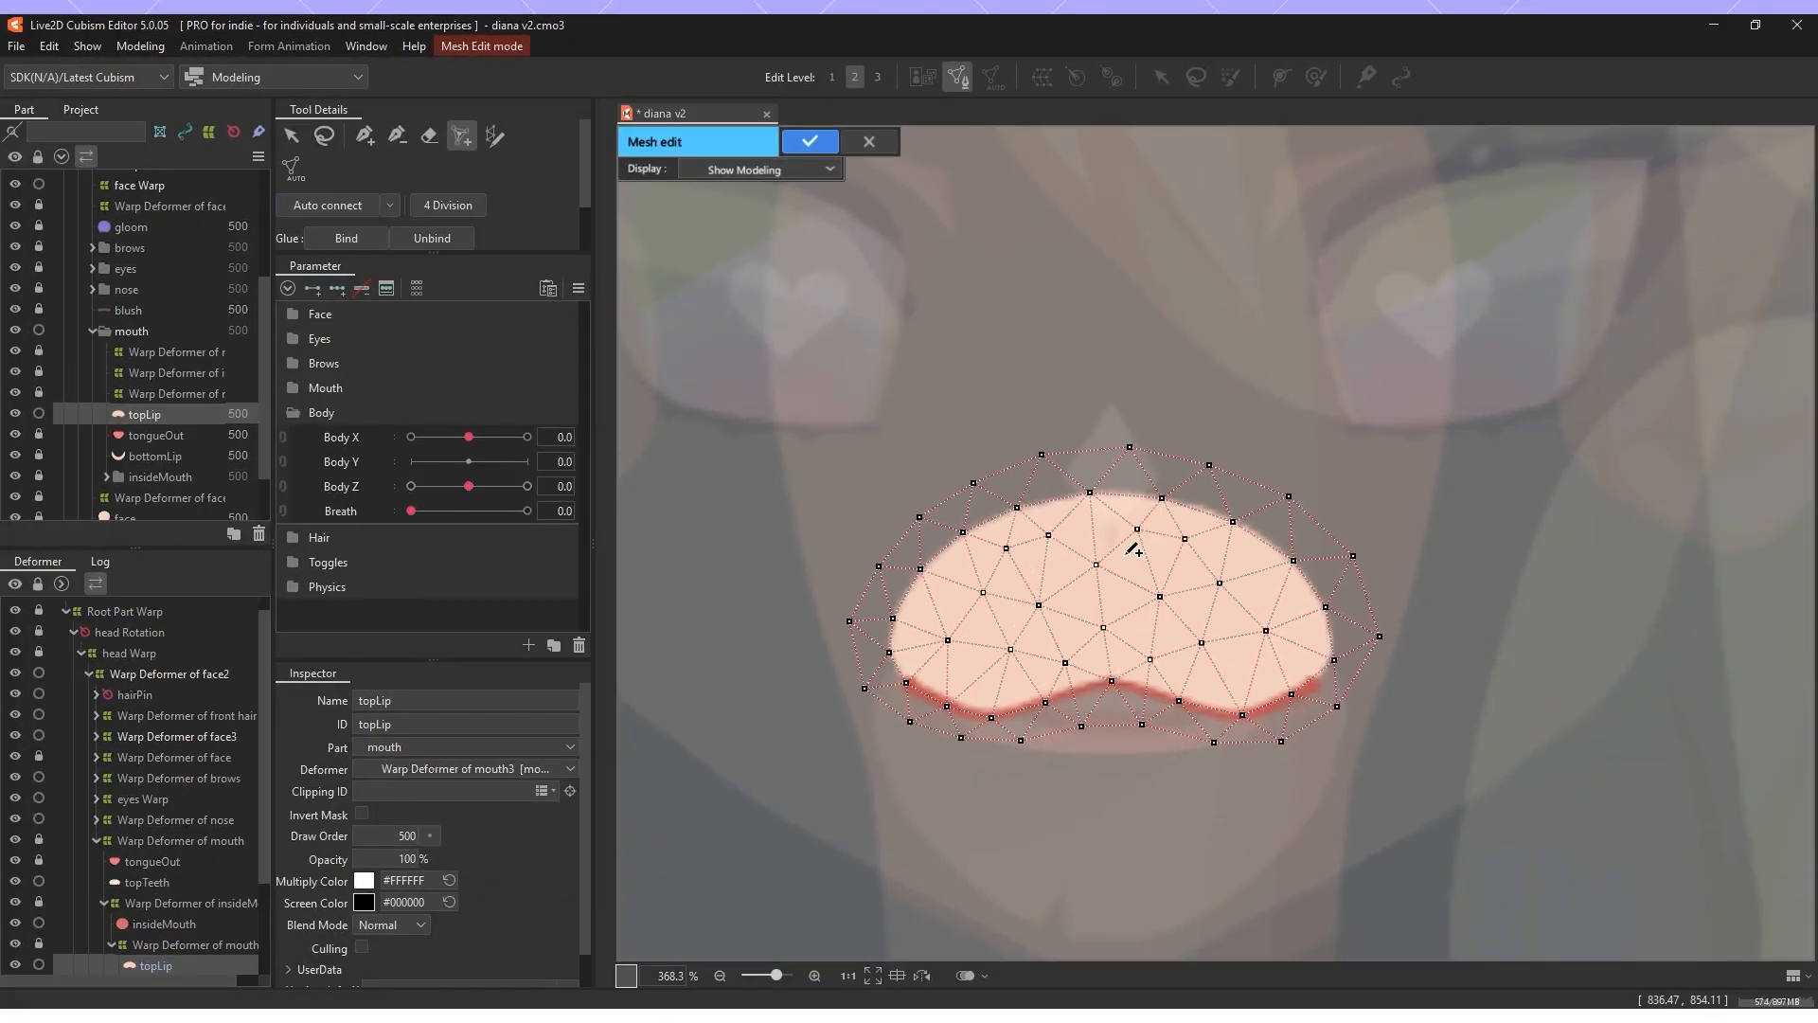
pyautogui.click(995, 687)
pyautogui.click(1229, 682)
pyautogui.click(1267, 680)
pyautogui.click(1298, 661)
pyautogui.click(1321, 686)
pyautogui.click(1309, 632)
pyautogui.click(1295, 599)
pyautogui.click(1264, 571)
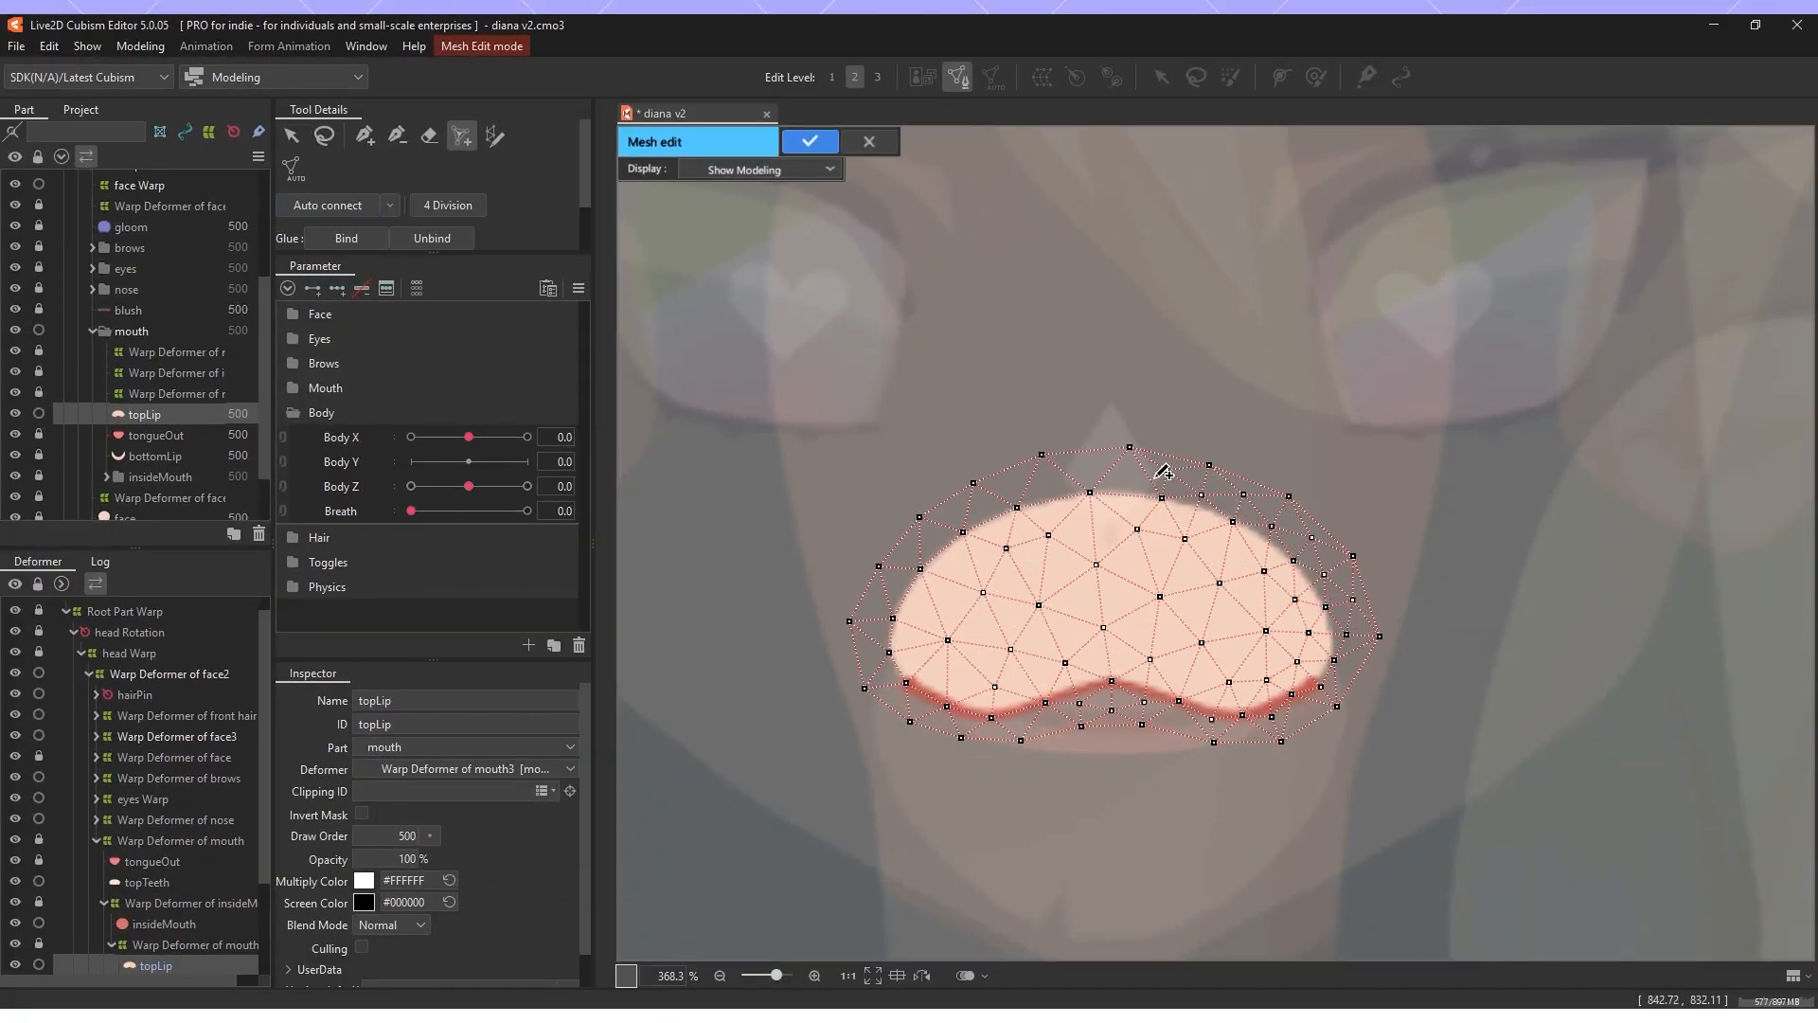
pyautogui.click(1167, 469)
pyautogui.click(1088, 464)
pyautogui.click(951, 512)
pyautogui.click(933, 538)
pyautogui.click(897, 584)
pyautogui.click(893, 698)
pyautogui.click(934, 677)
pyautogui.click(944, 580)
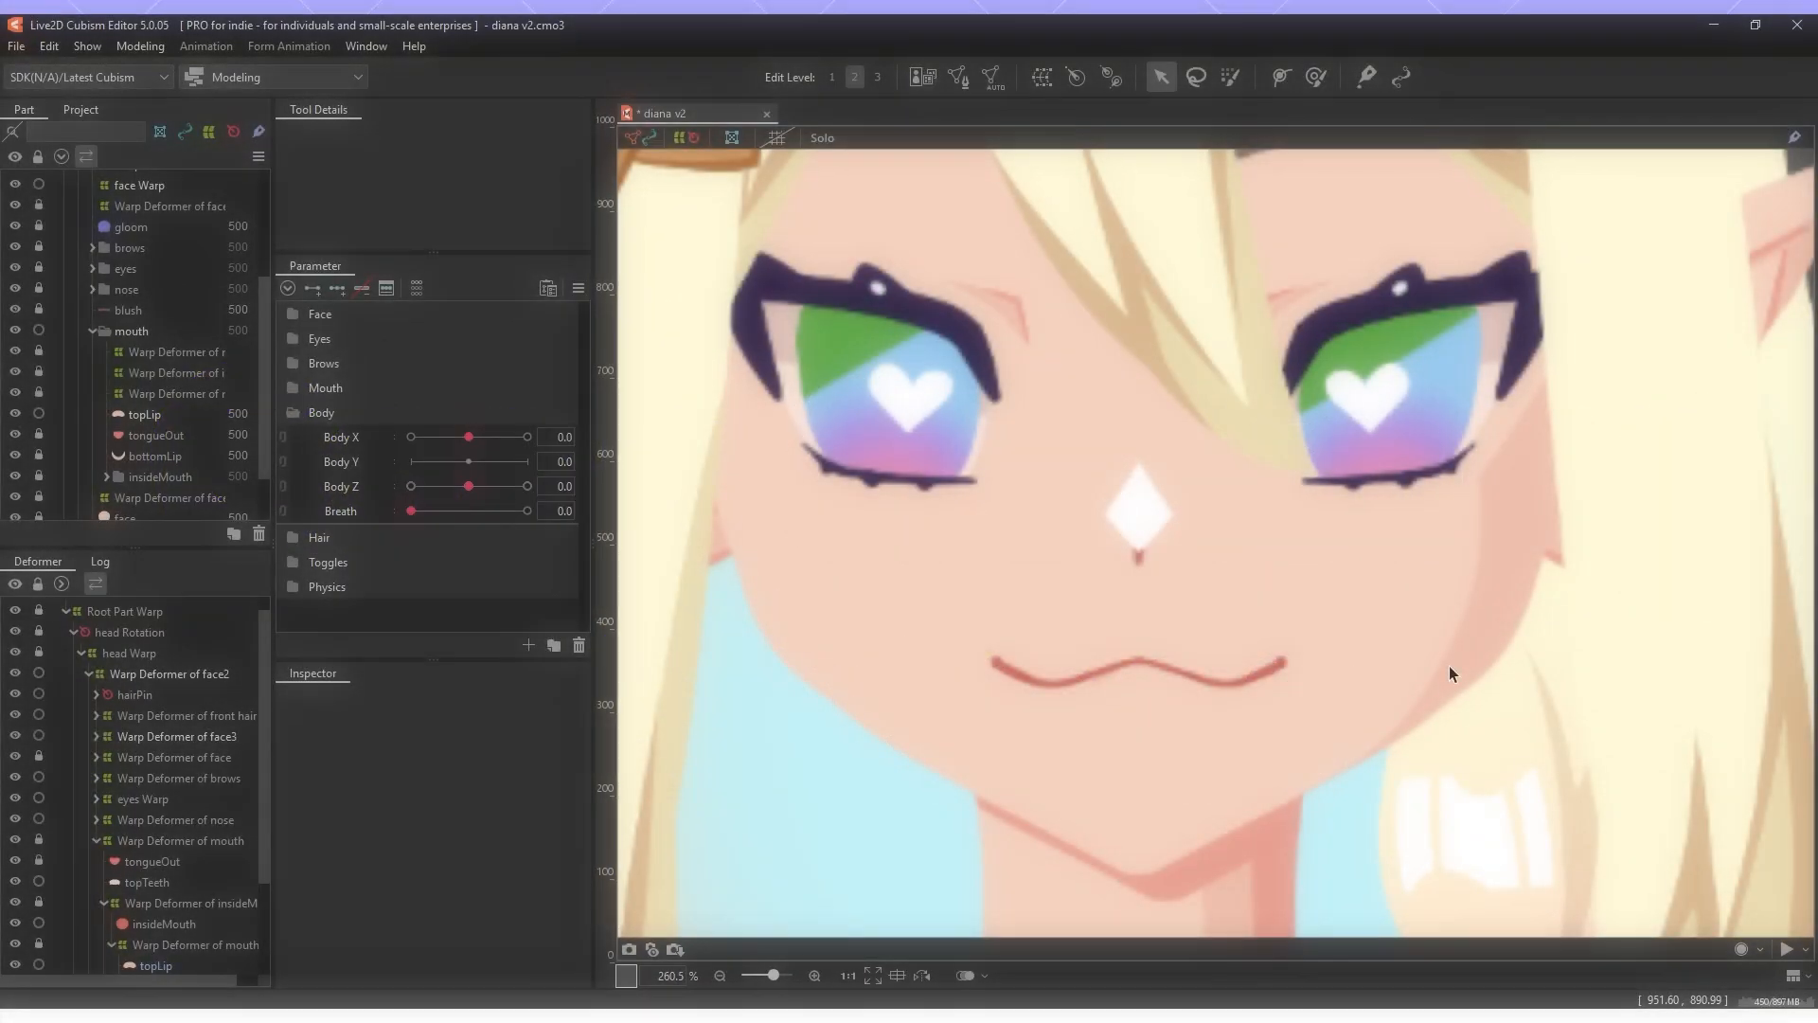
# Collapse the Body parameters, expand the Mouth parameters and select the topLip mesh in the mouth deformer.
pyautogui.click(143, 885)
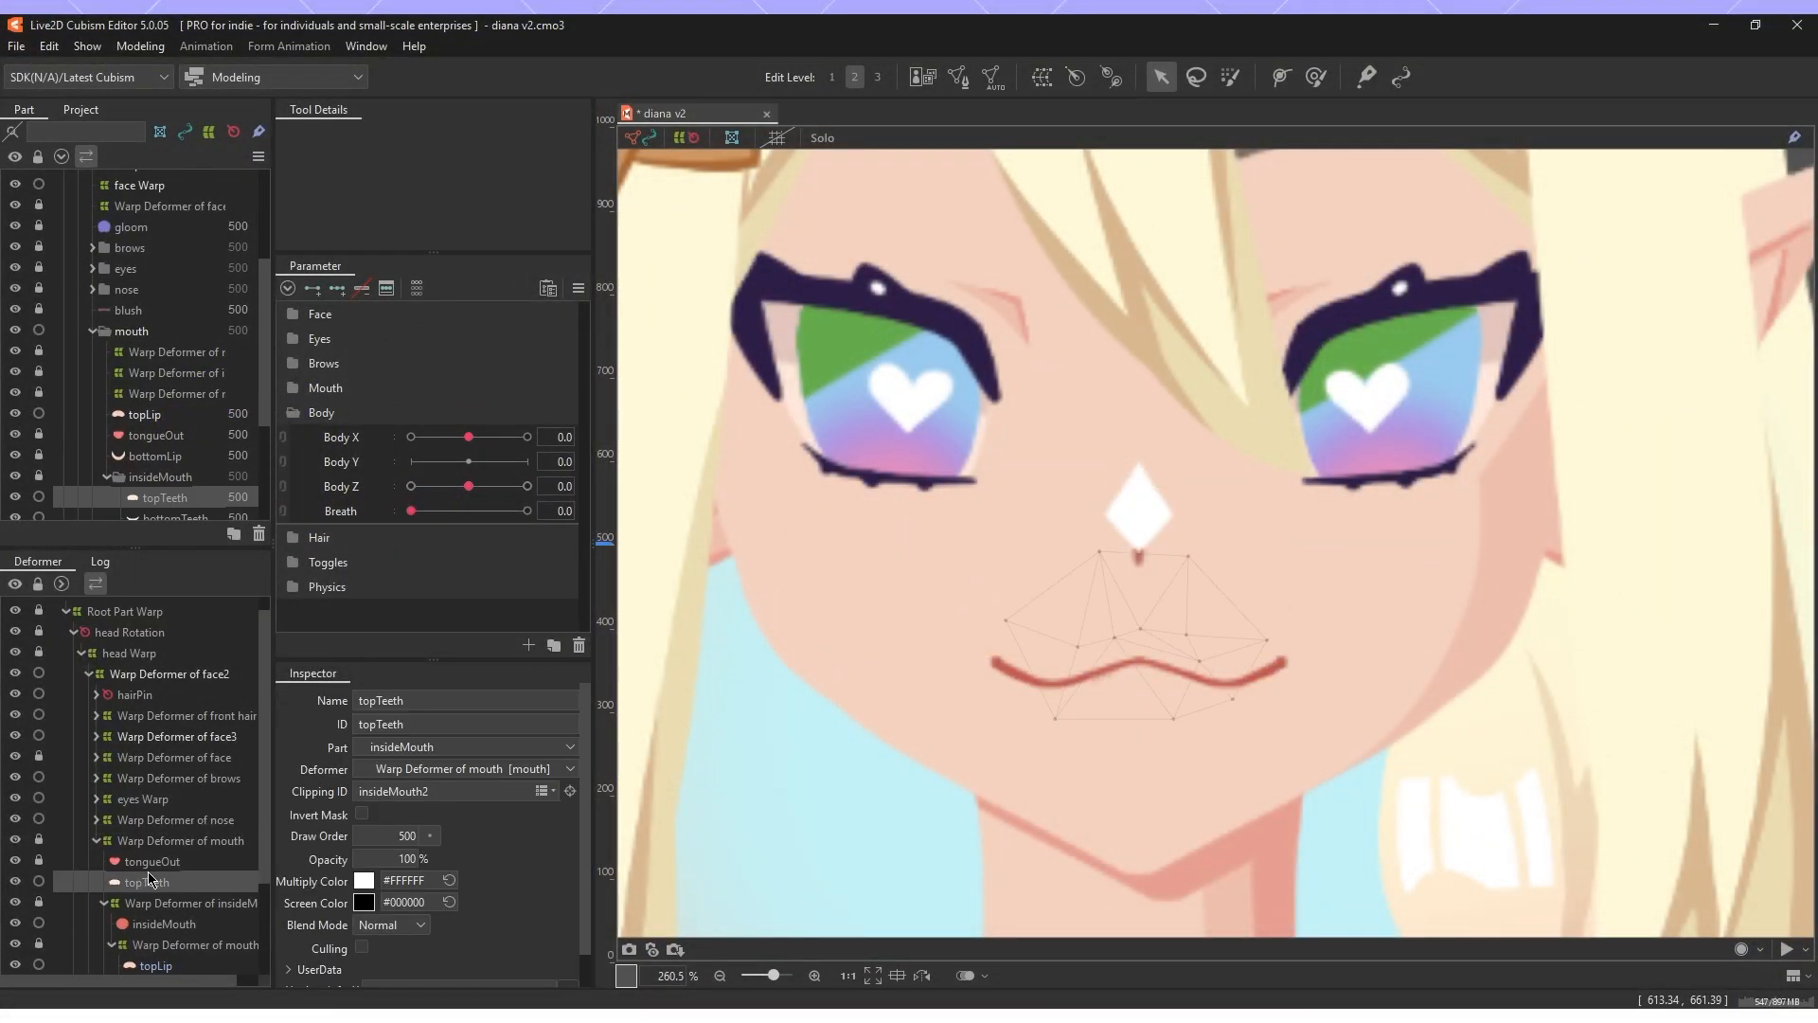
pyautogui.click(294, 413)
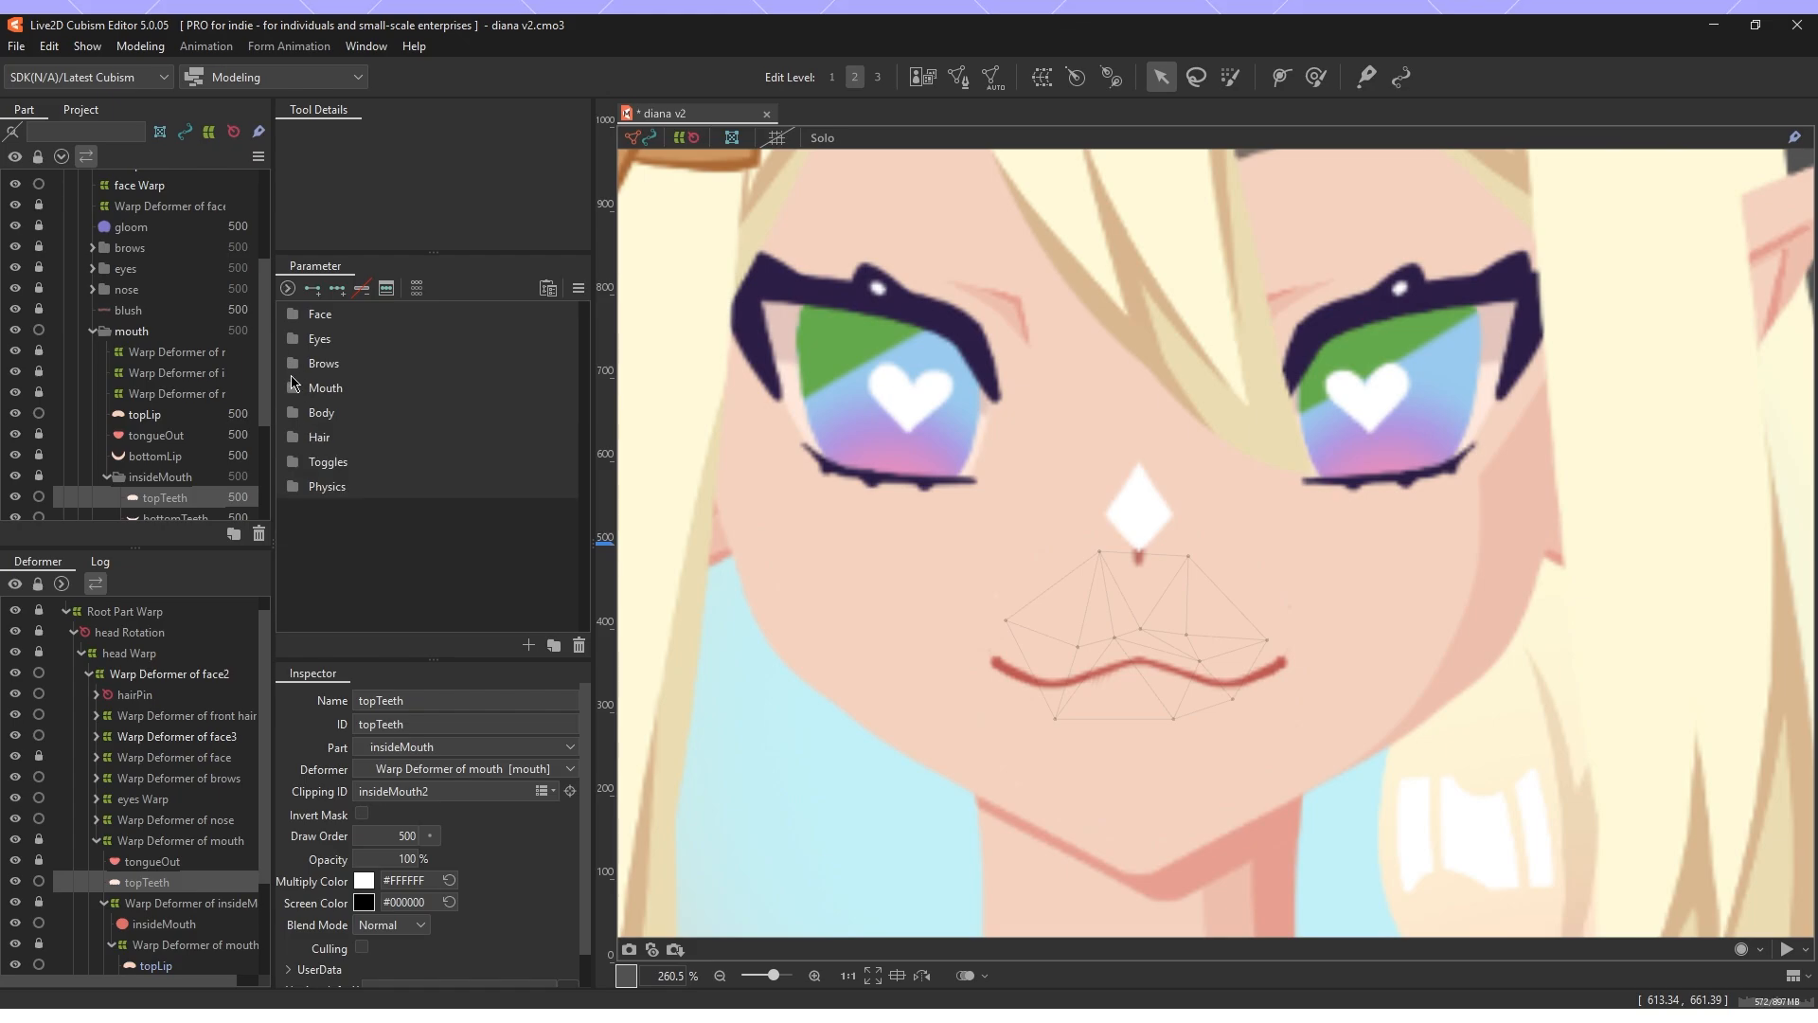
pyautogui.click(293, 388)
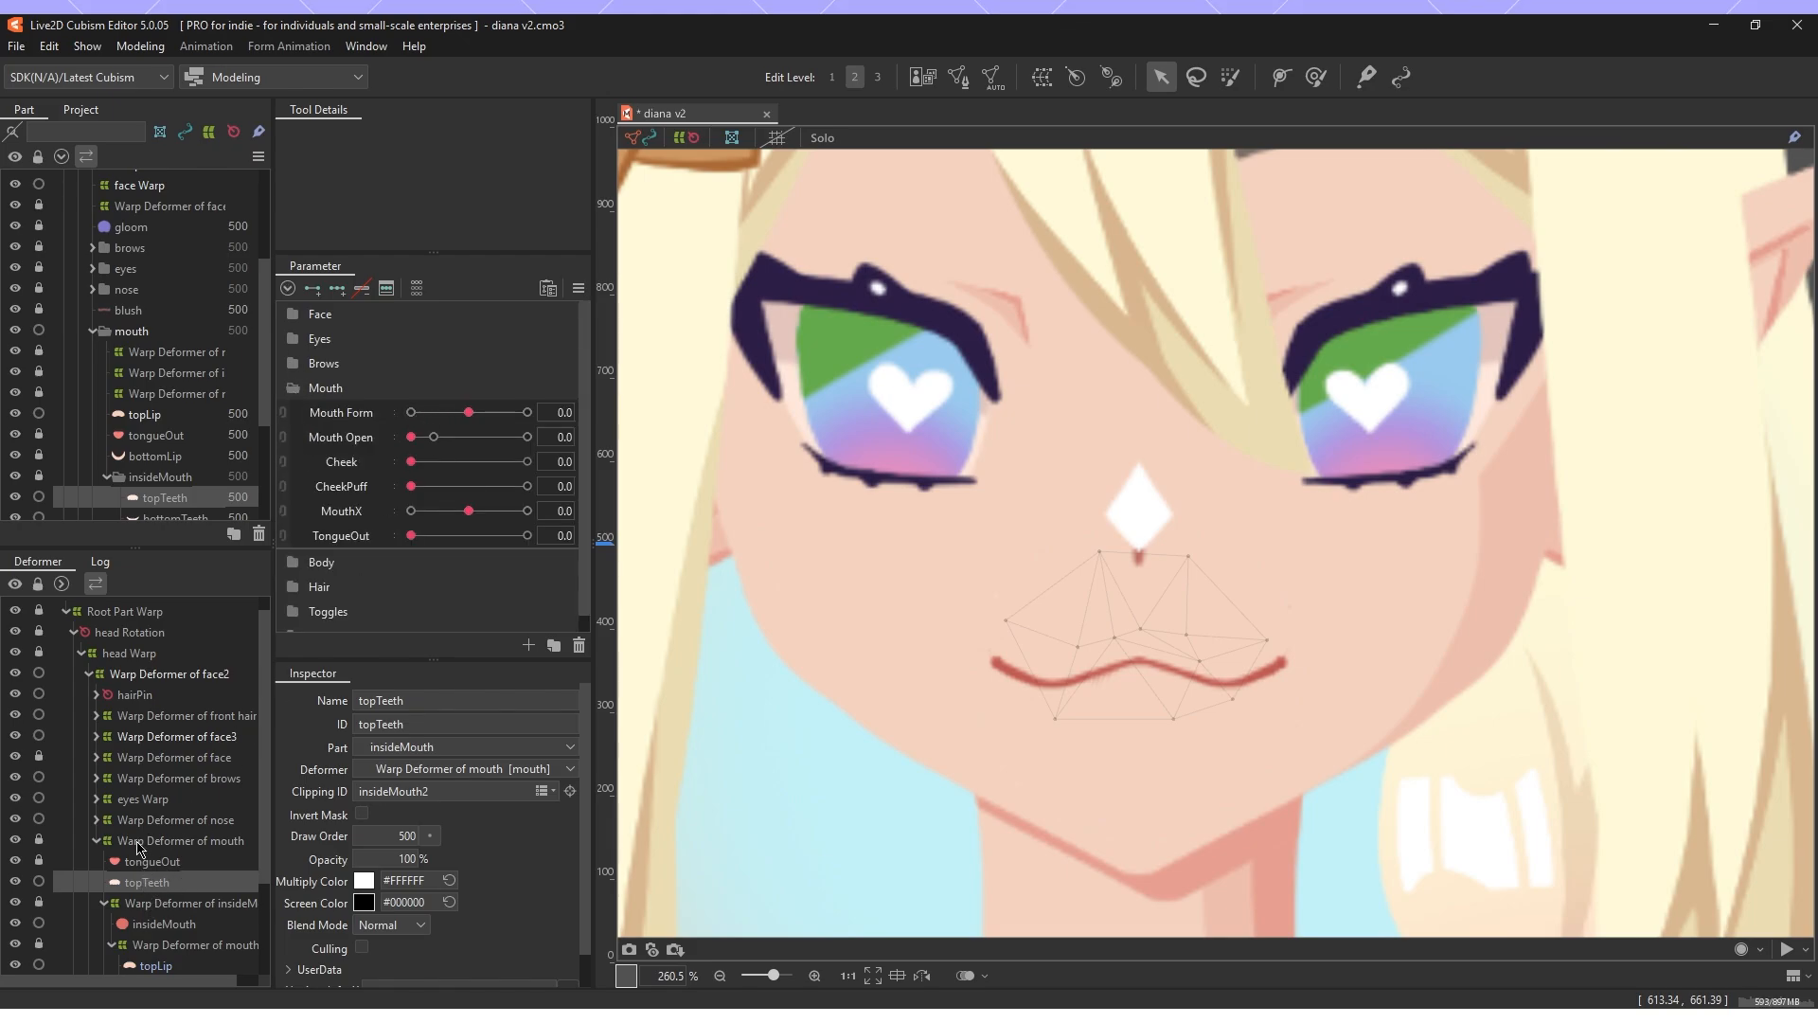
pyautogui.scroll(-1, 162, 838)
pyautogui.click(155, 890)
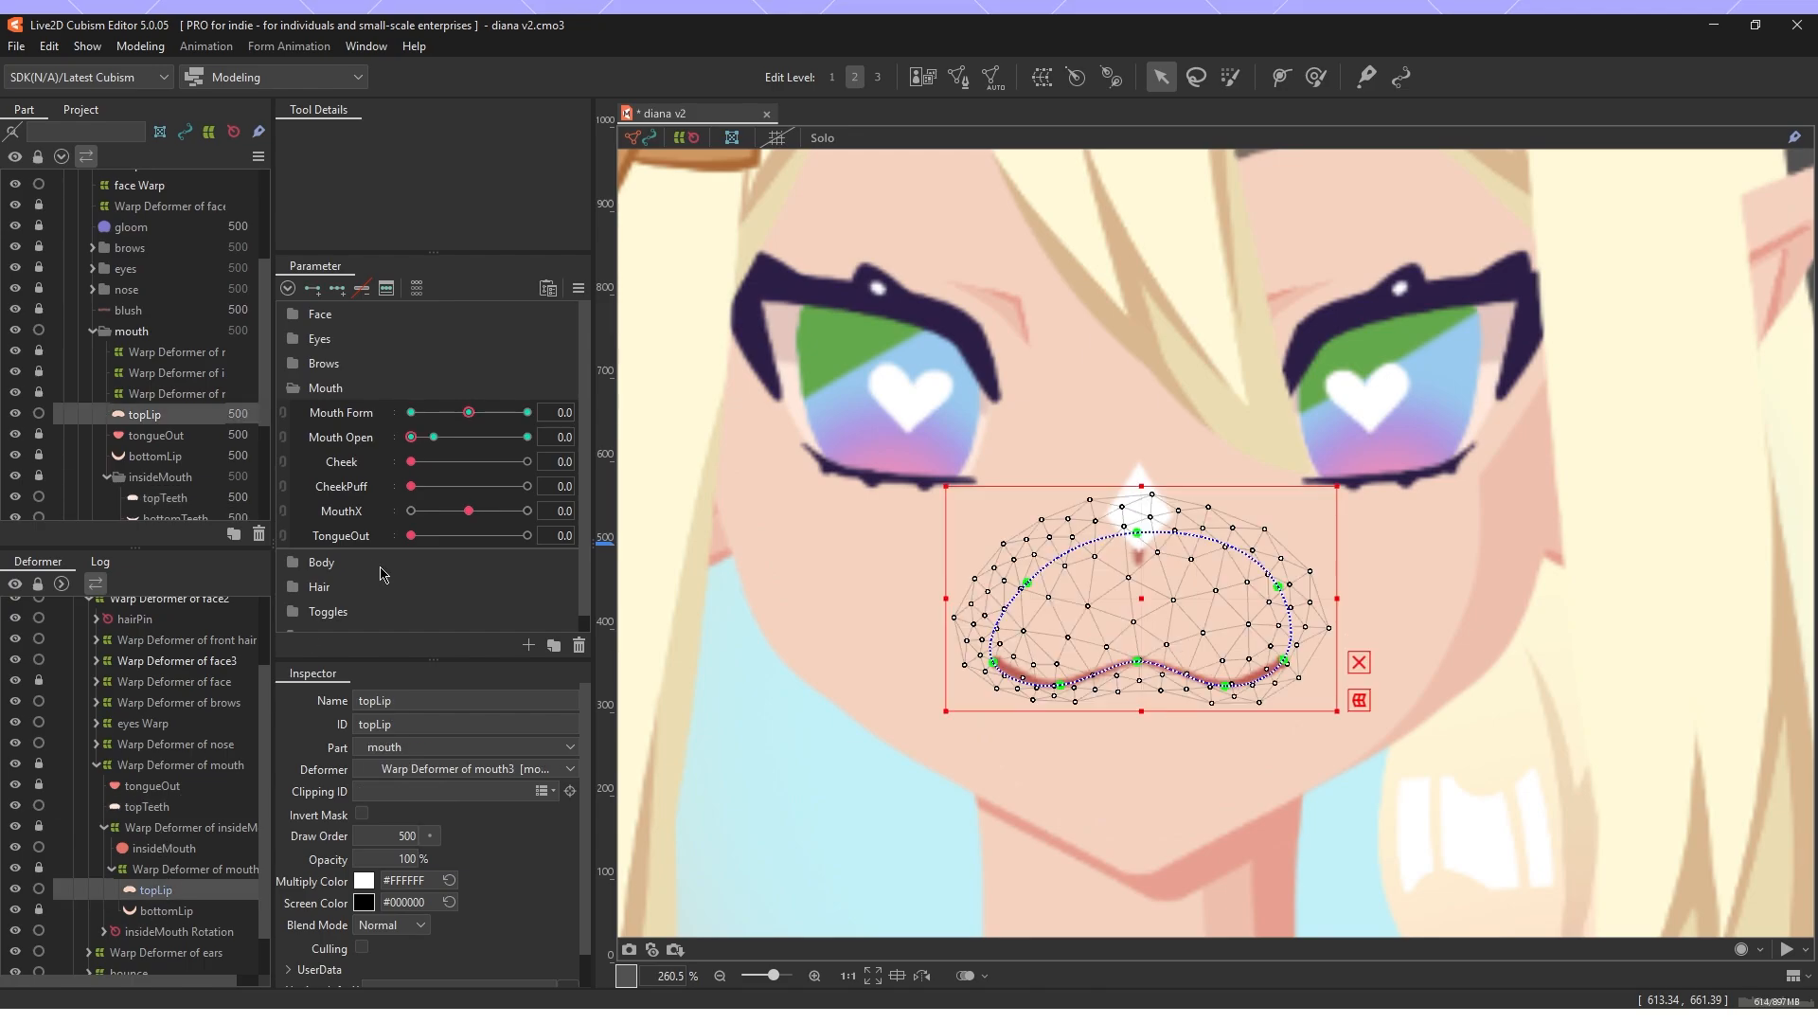
# Preview the topLip shape at Mouth Form -1.0, 0.0 and 1.0, and return the parameter to 0.0.
pyautogui.click(420, 416)
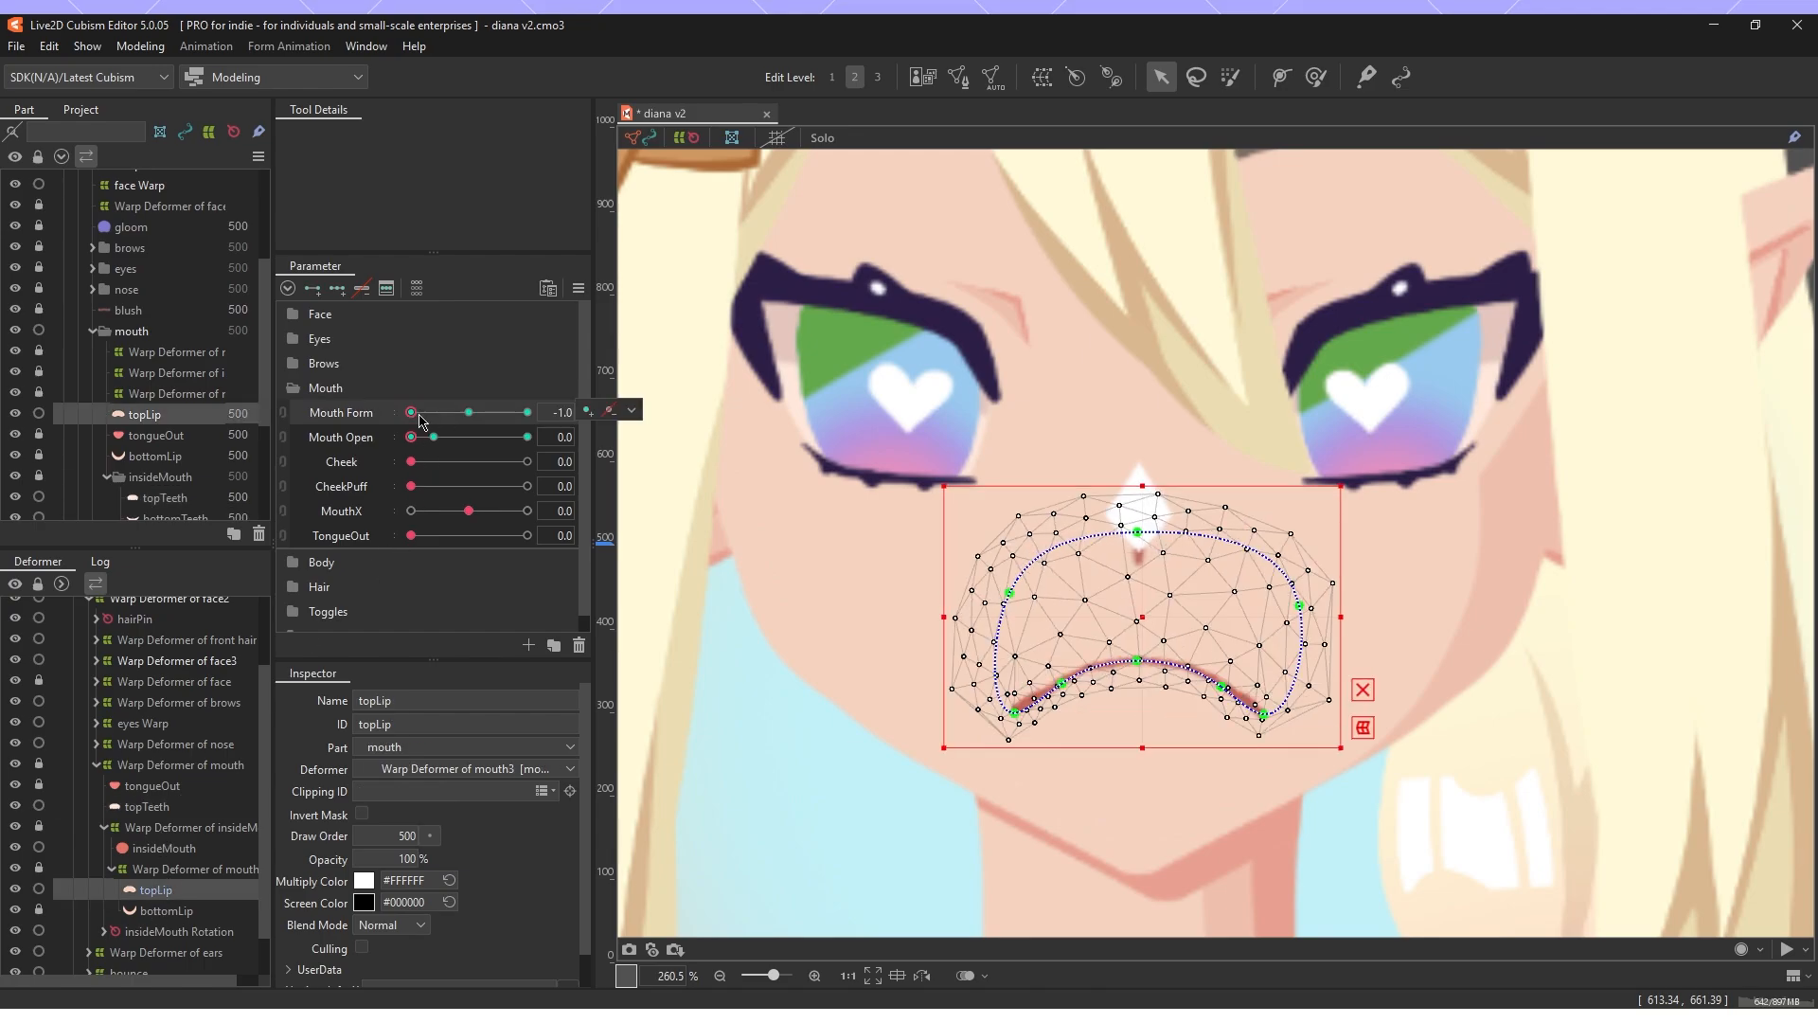
pyautogui.click(468, 414)
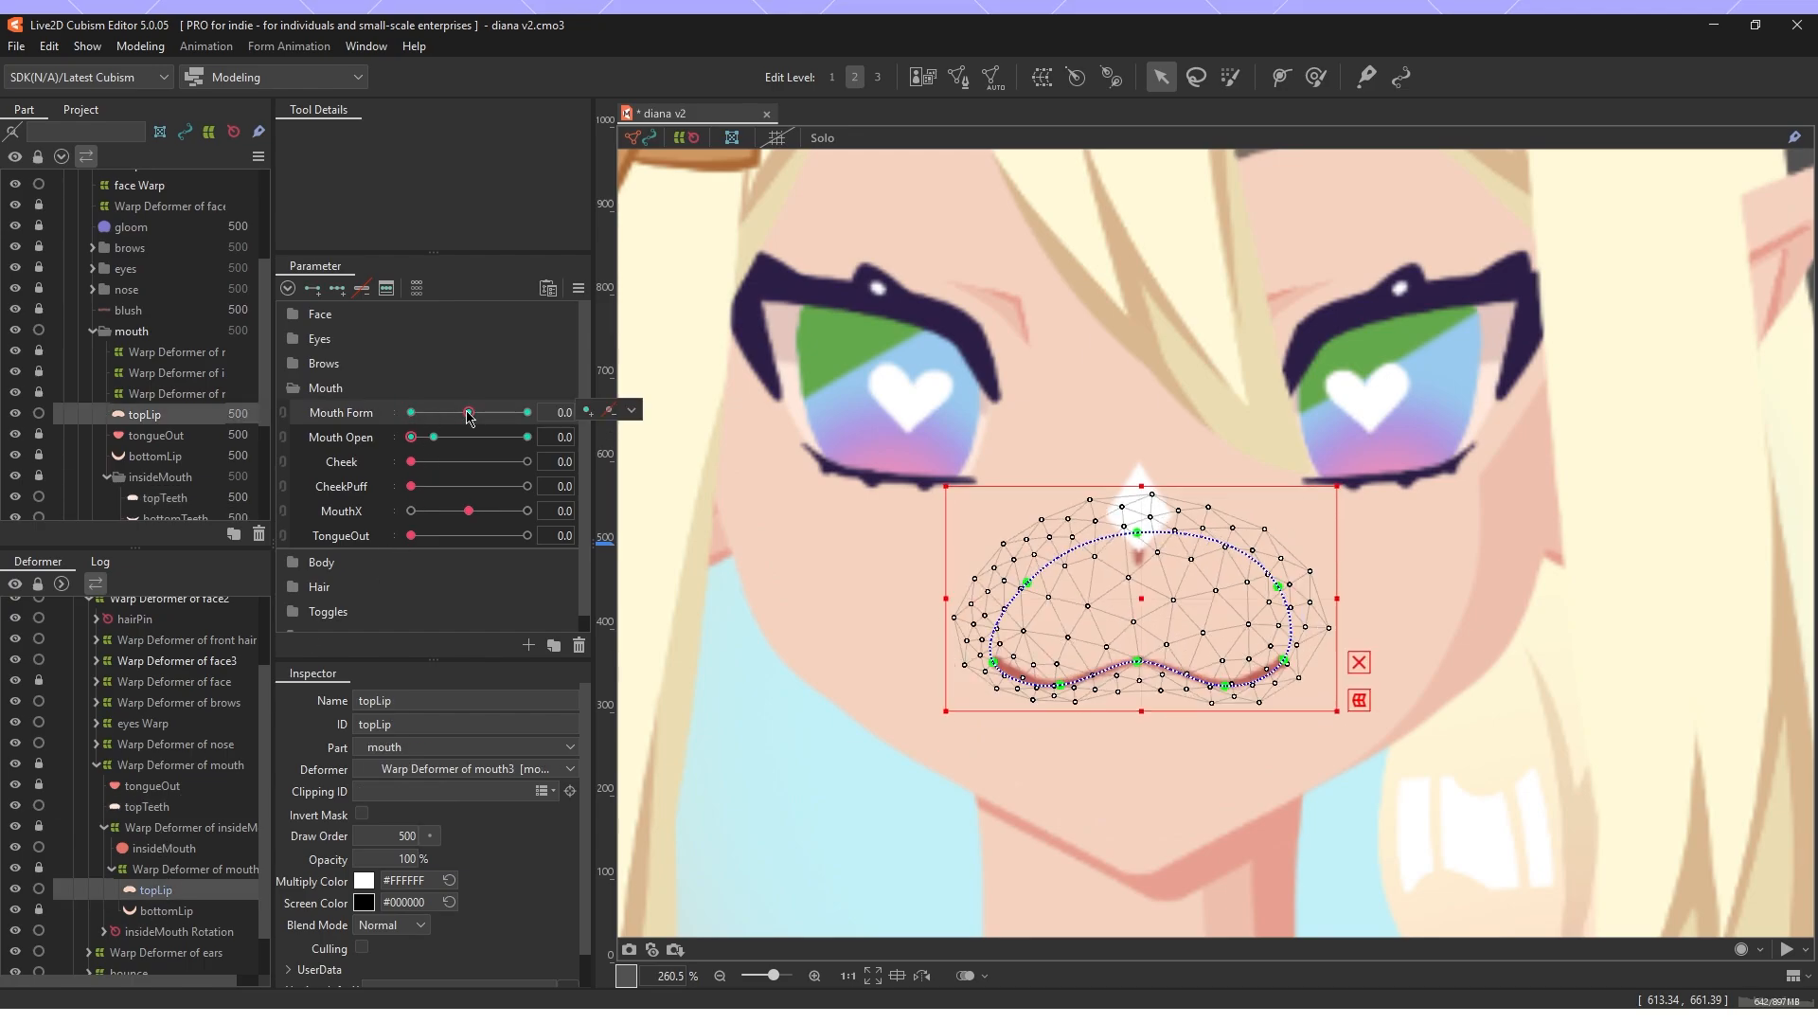
pyautogui.click(527, 414)
pyautogui.click(411, 413)
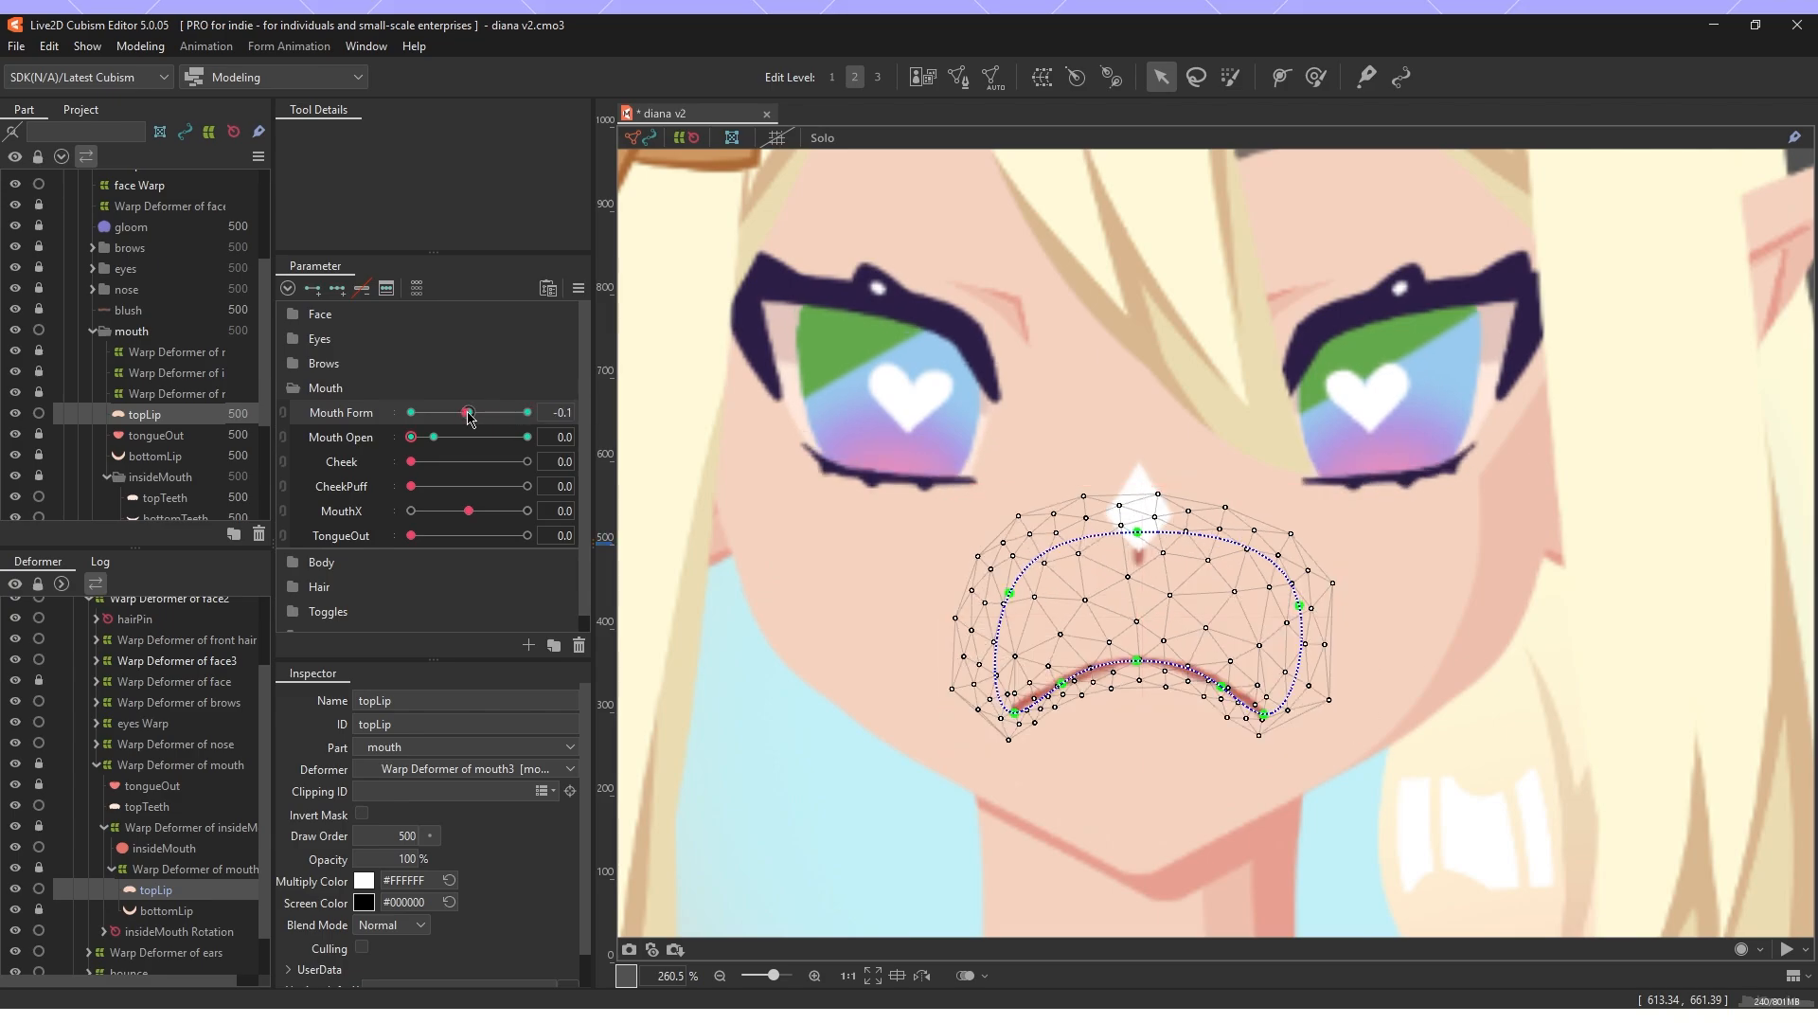
pyautogui.click(527, 413)
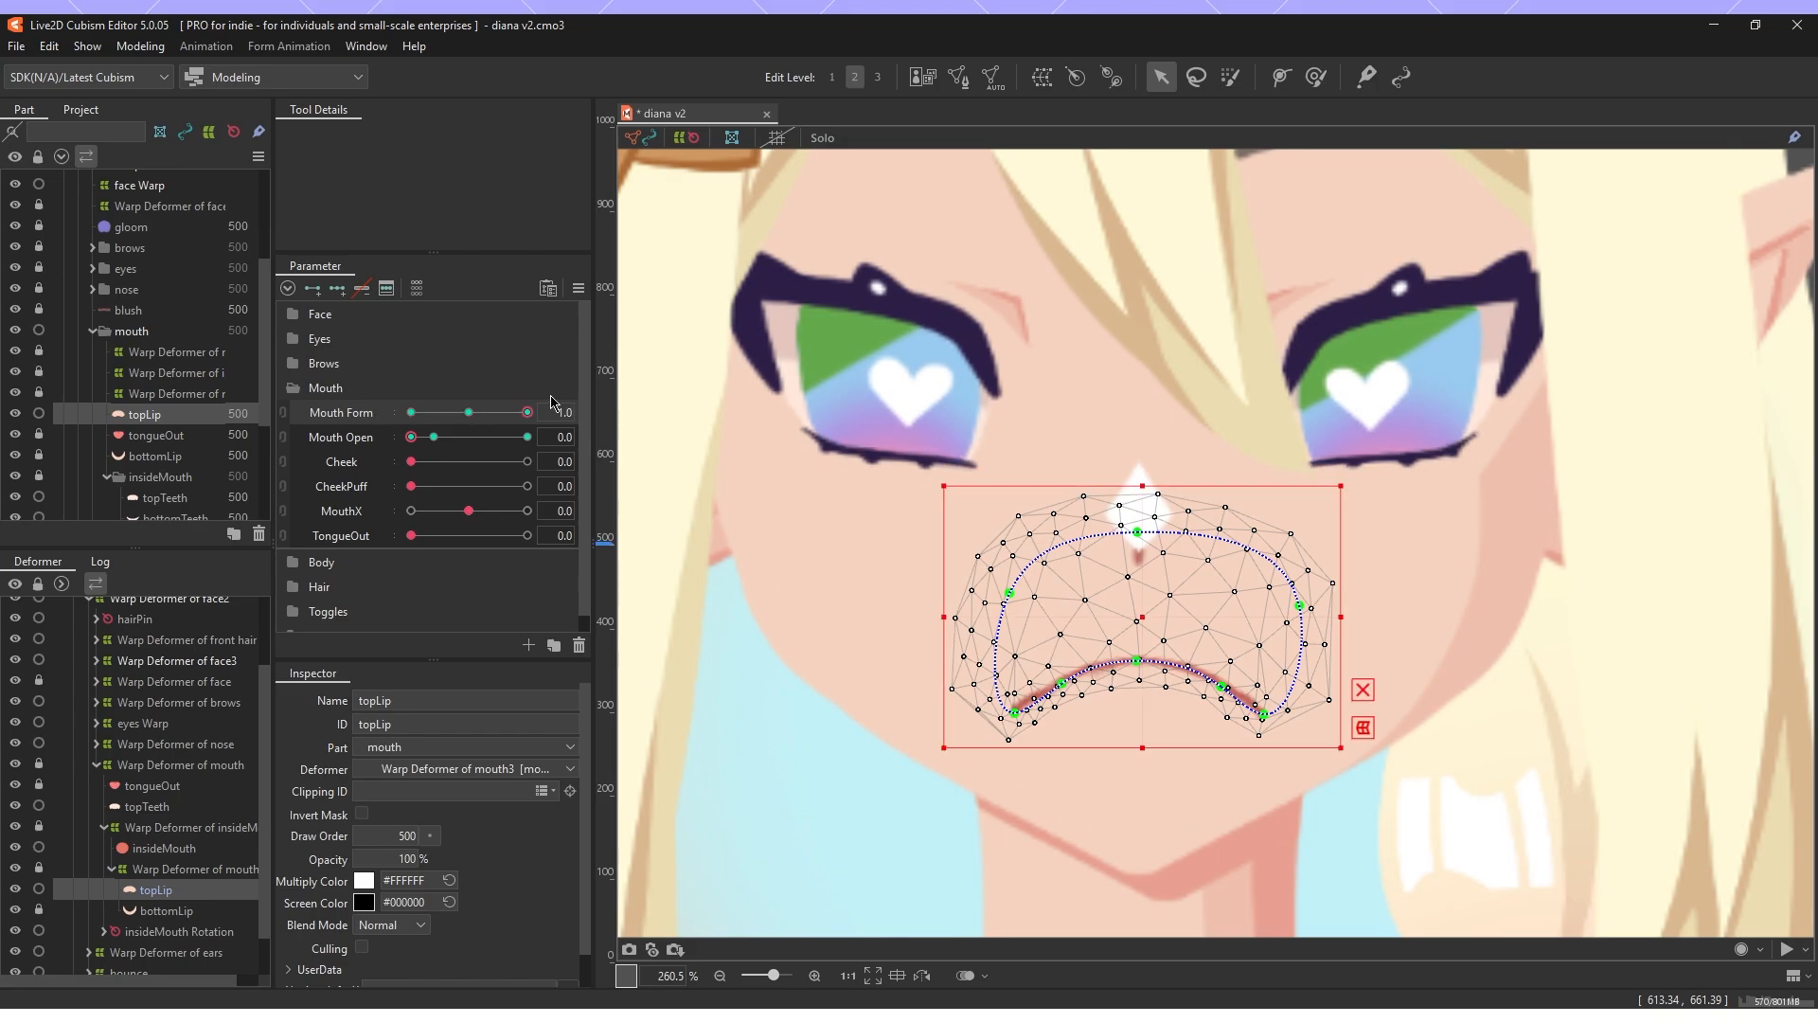
pyautogui.click(471, 415)
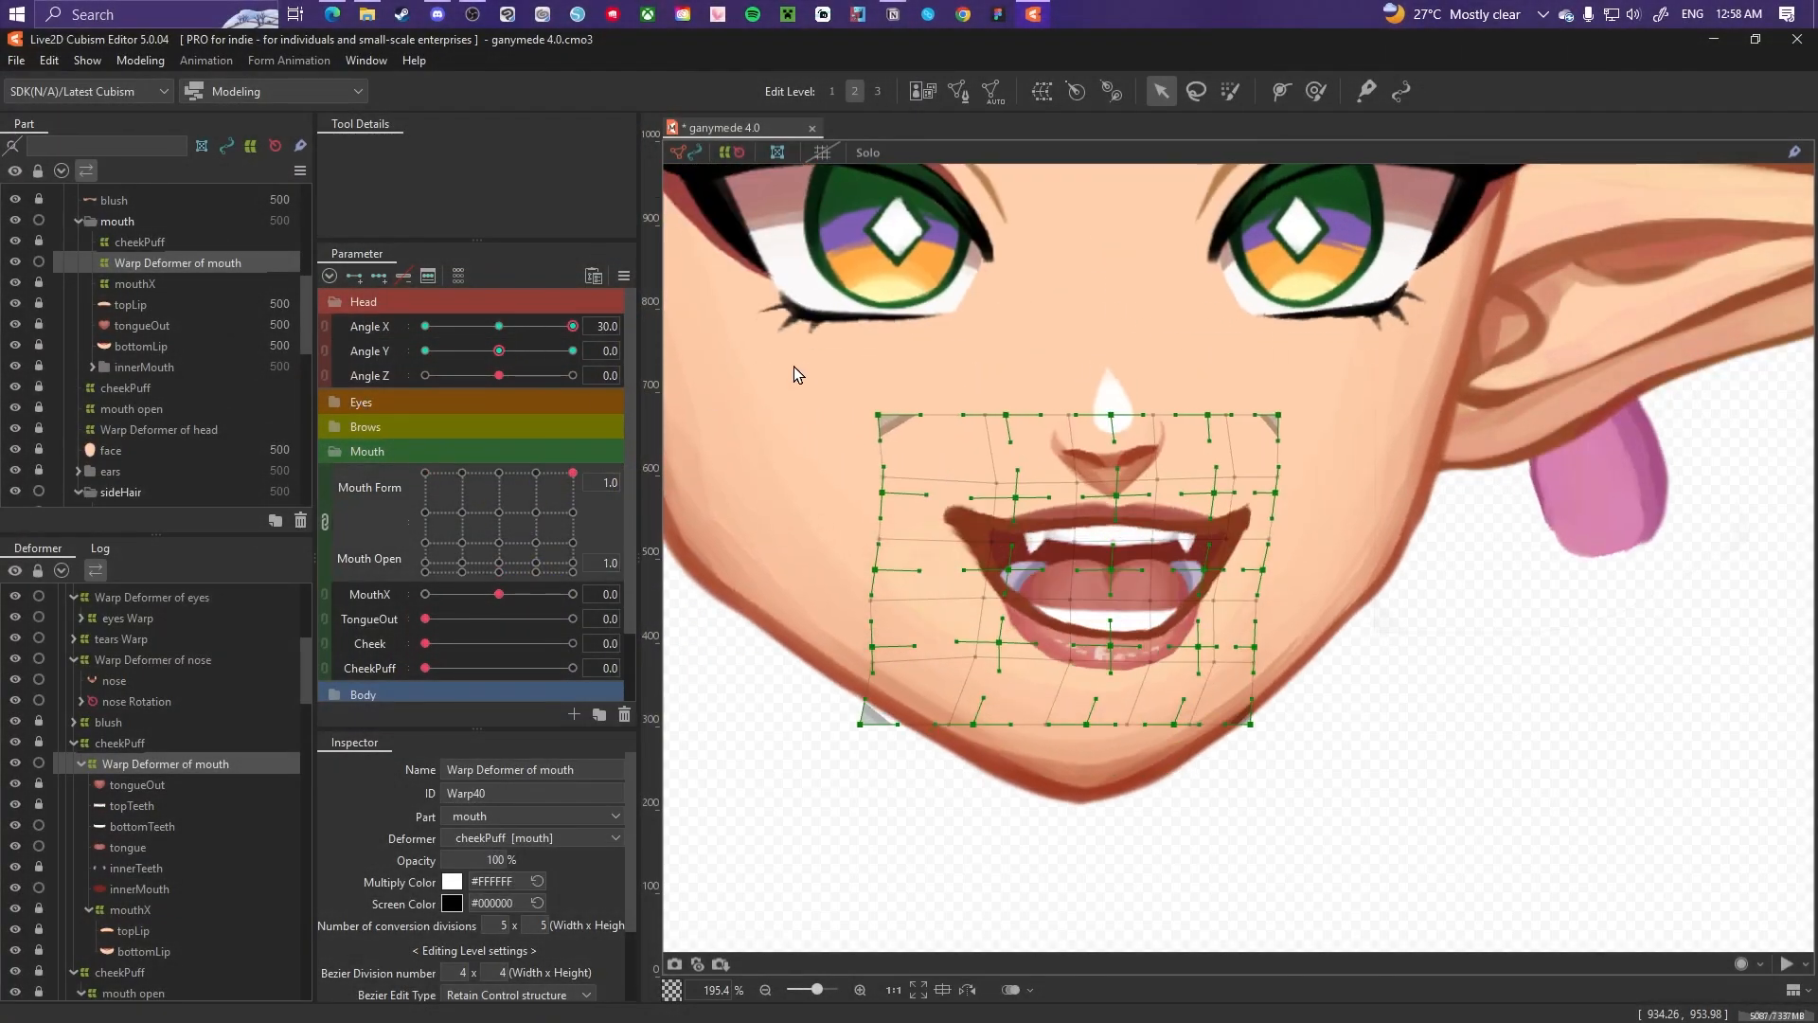
# Reflect the mouth warp deformer's Angle X 30 form to the opposite side with Reflect Motion.
pyautogui.click(499, 326)
pyautogui.click(572, 326)
pyautogui.click(623, 276)
pyautogui.click(690, 465)
pyautogui.click(1316, 658)
pyautogui.click(869, 727)
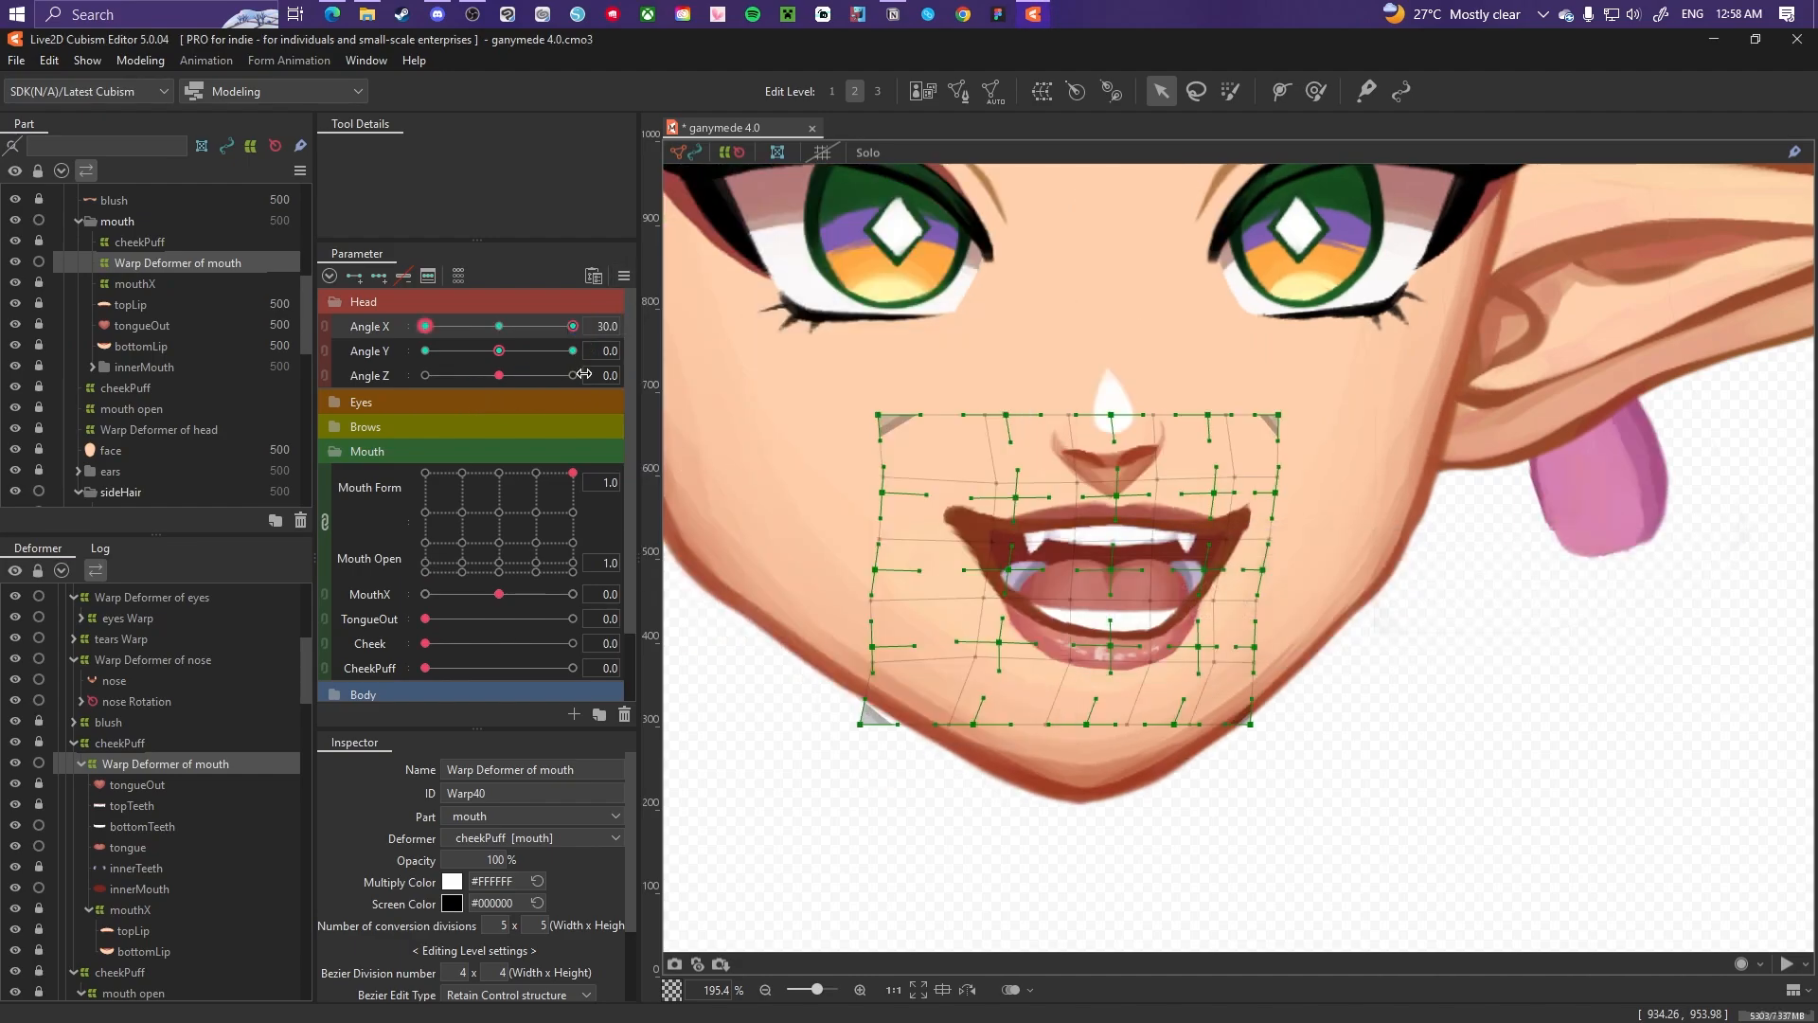
# At Angle X -30, adjust the upper and side control points of the mouth warp deformer.
pyautogui.click(425, 325)
pyautogui.moveTo(1373, 470); pyautogui.dragTo(1379, 430)
pyautogui.moveTo(949, 454); pyautogui.dragTo(1146, 451)
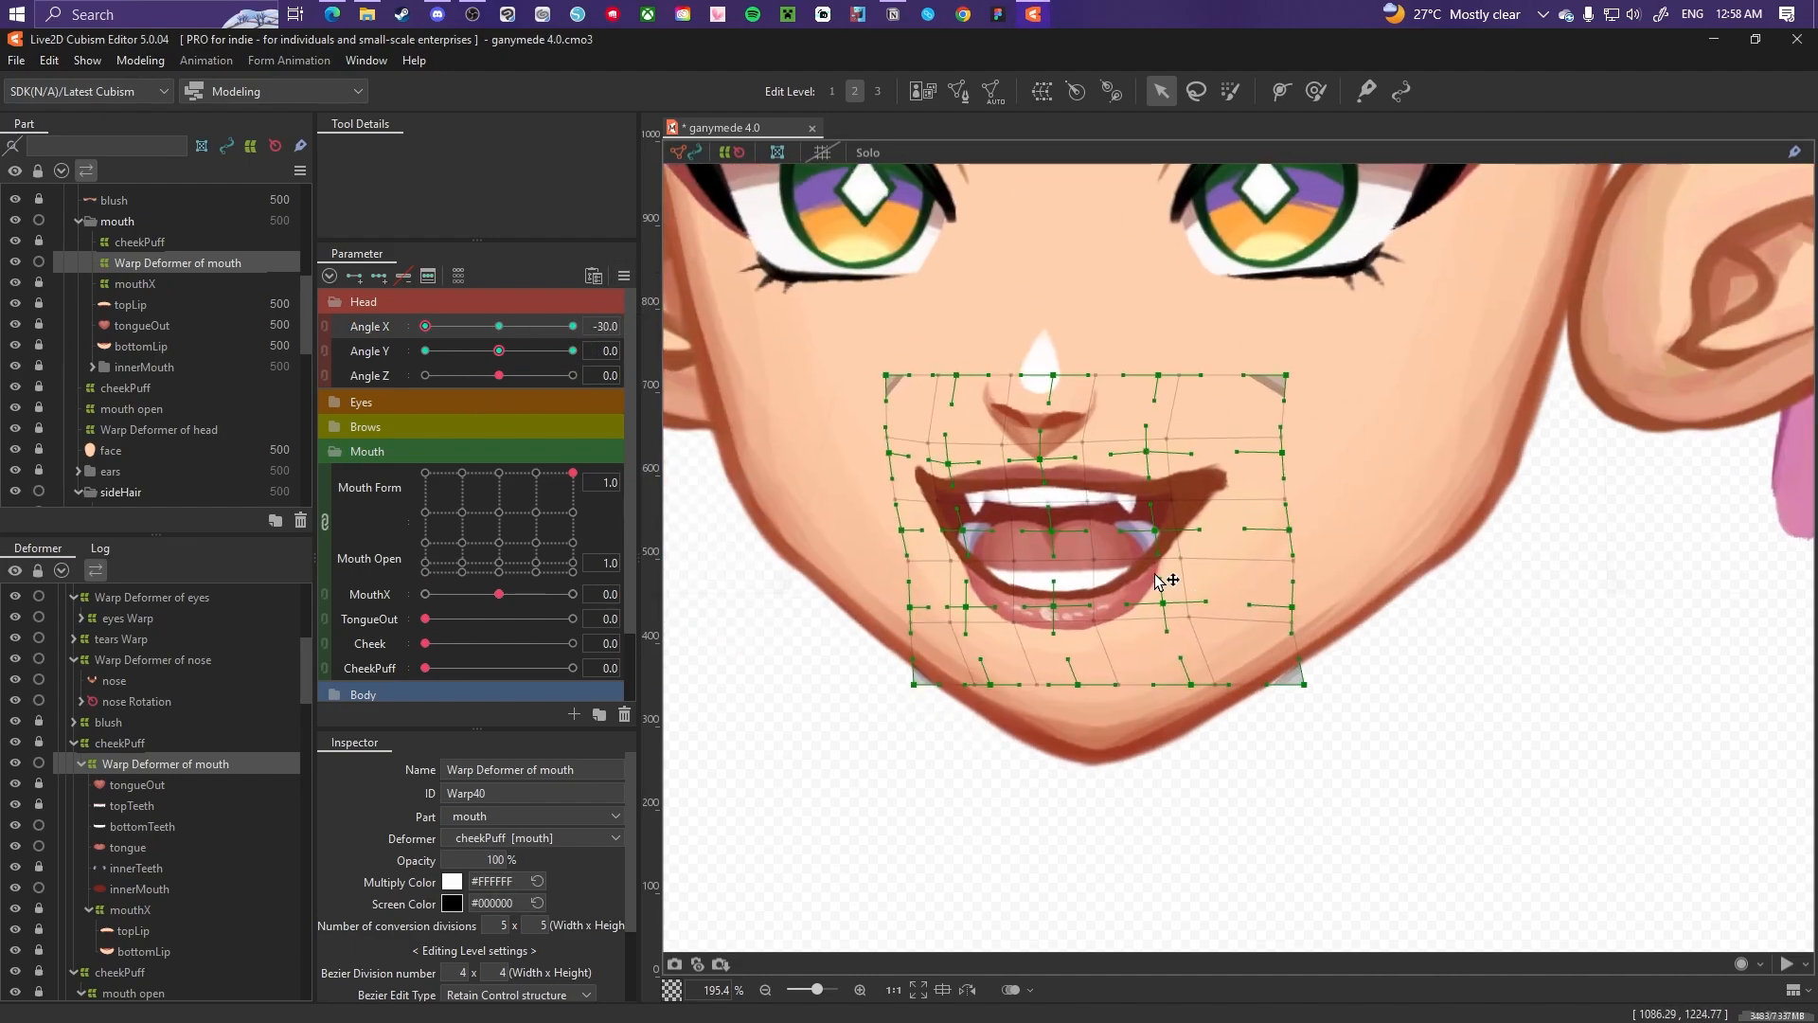
pyautogui.moveTo(1283, 453); pyautogui.dragTo(1282, 449)
pyautogui.moveTo(1288, 530); pyautogui.dragTo(1285, 514)
pyautogui.moveTo(888, 452); pyautogui.dragTo(881, 487)
# Compare the mouth at Angle X 30, and refine the mouth warp deformer's lower-edge control points at Angle X -30.
pyautogui.click(571, 326)
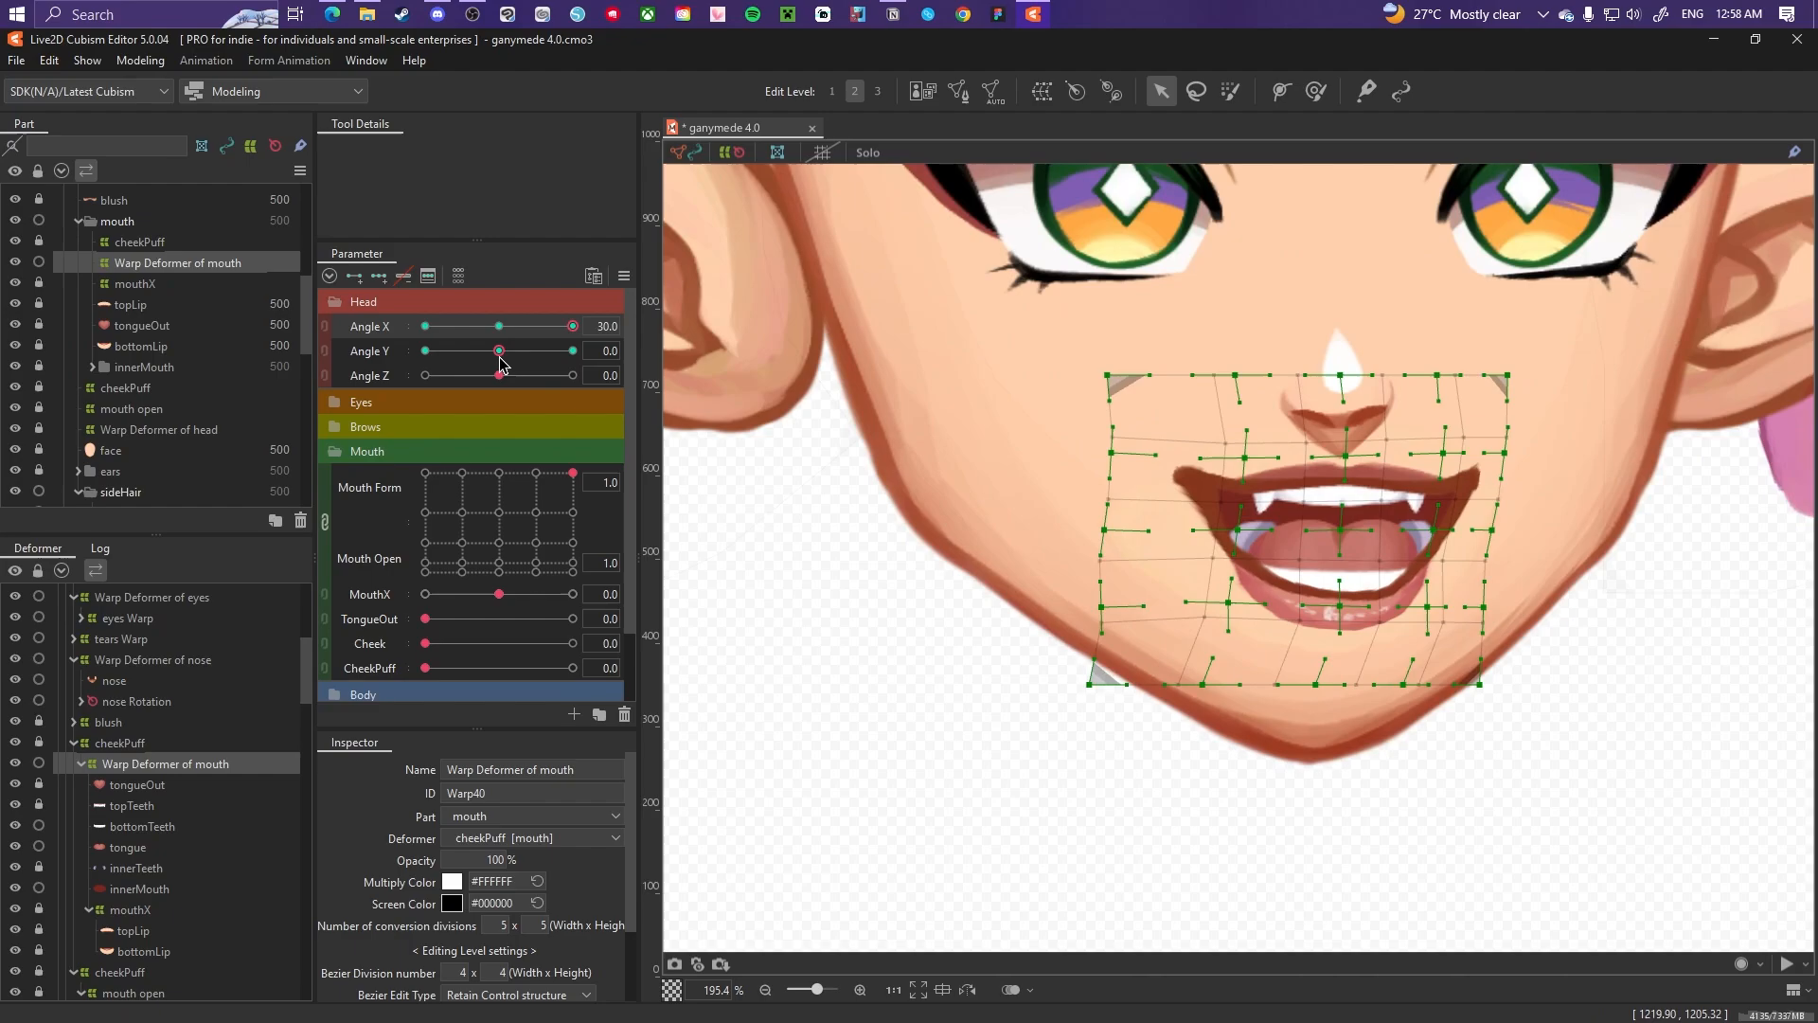
pyautogui.click(425, 326)
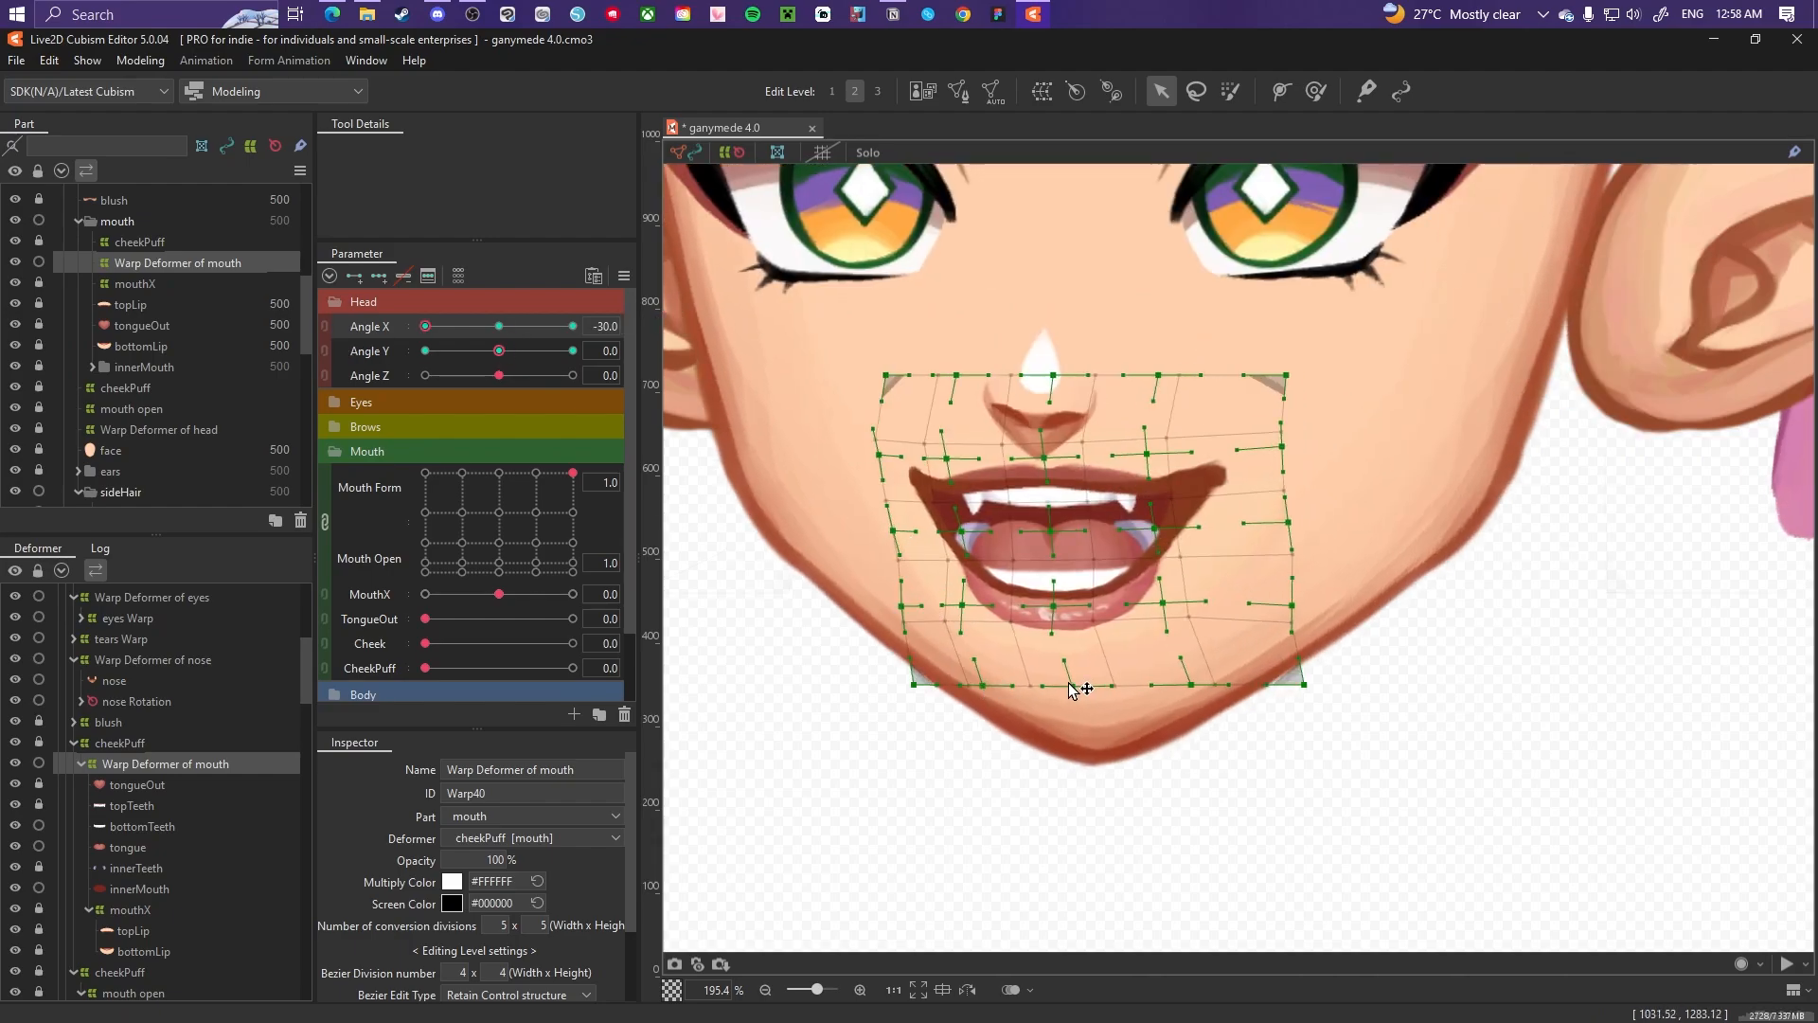
pyautogui.moveTo(1069, 688); pyautogui.dragTo(1068, 693)
pyautogui.moveTo(1192, 684); pyautogui.dragTo(1189, 681)
# Deselect the mouth deformer and compare the whole face at Angle X 30 and -30.
pyautogui.click(572, 326)
pyautogui.click(425, 326)
pyautogui.scroll(-5, 1130, 524)
pyautogui.click(1343, 489)
pyautogui.moveTo(1343, 489); pyautogui.dragTo(1312, 599)
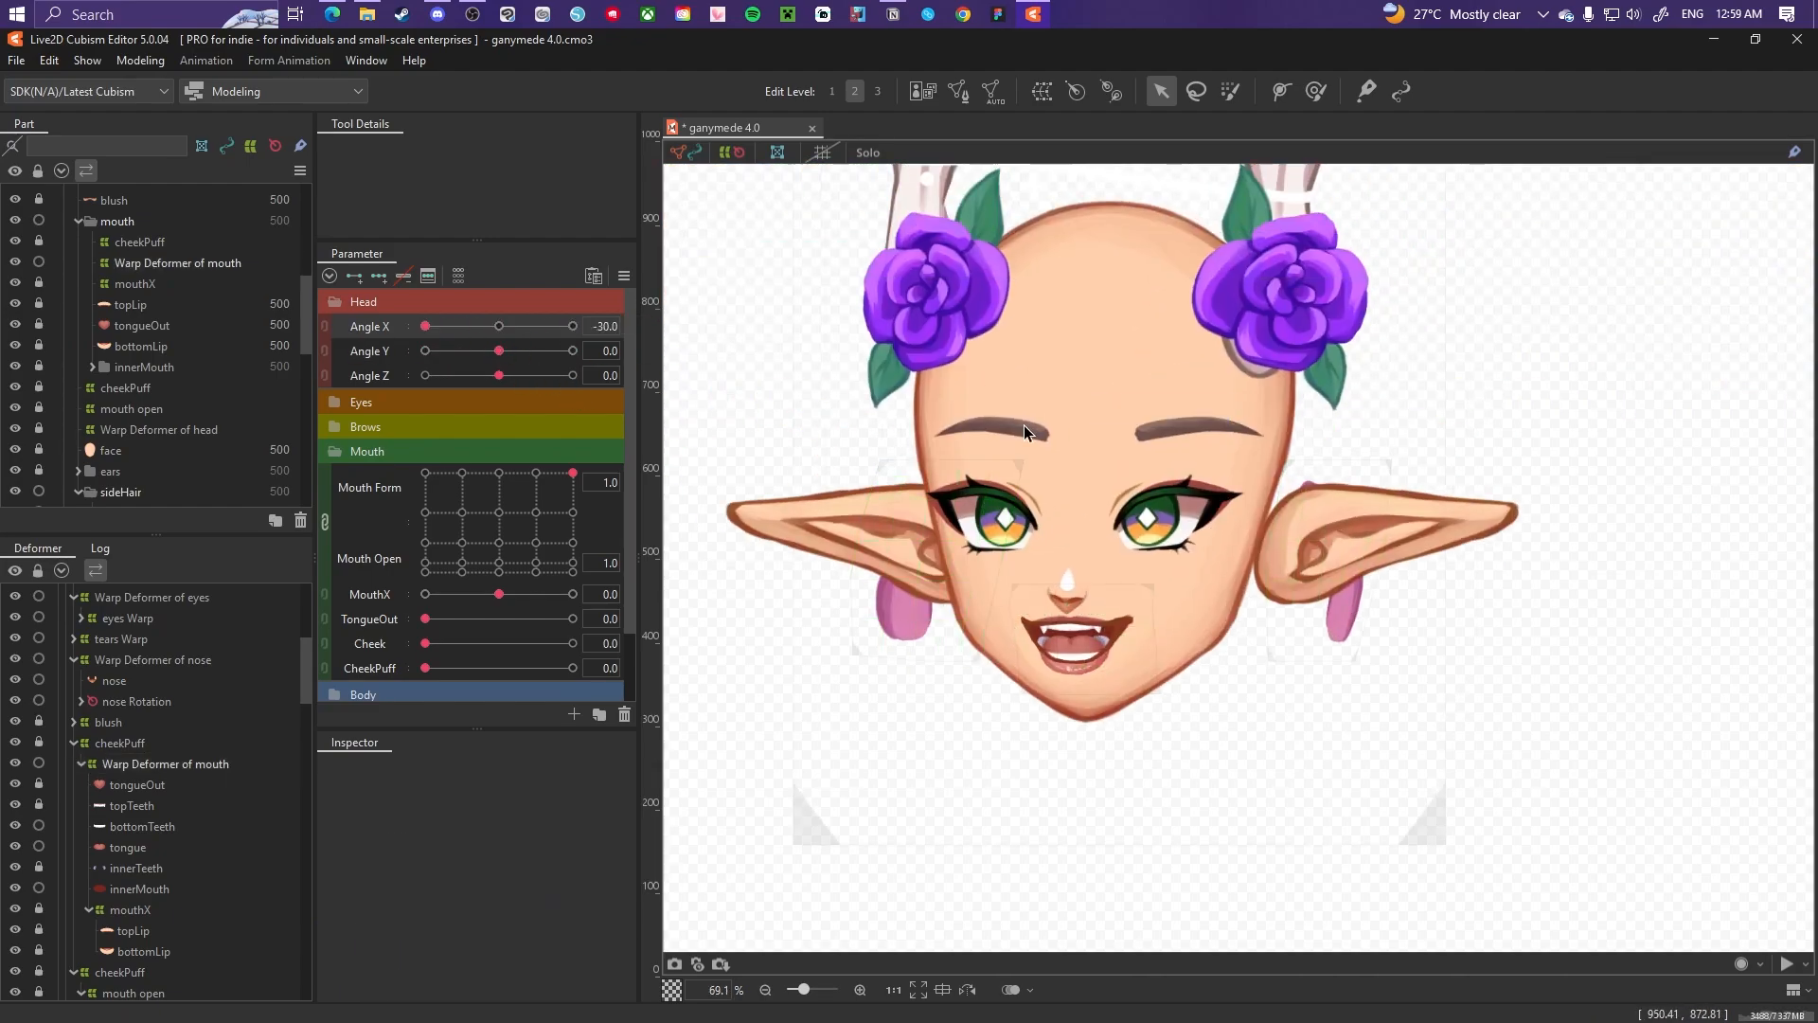
pyautogui.scroll(3, 1067, 649)
pyautogui.click(572, 325)
pyautogui.click(426, 325)
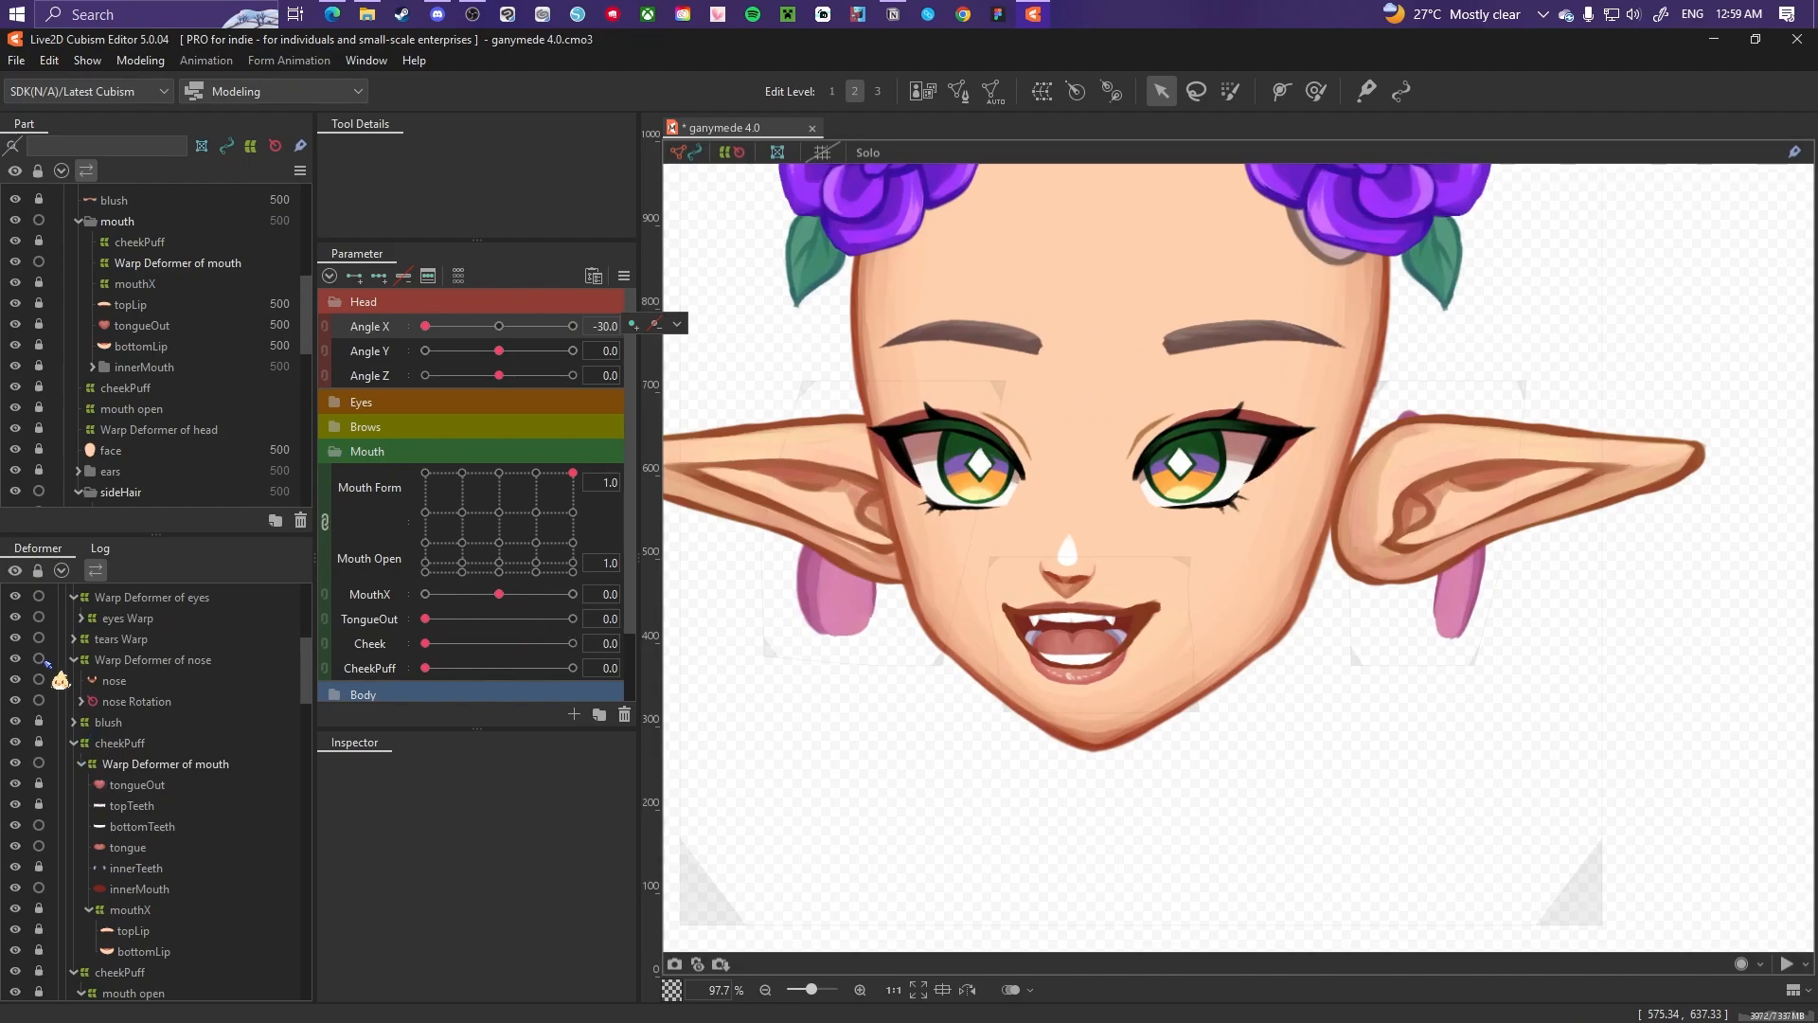
pyautogui.moveTo(60, 680); pyautogui.dragTo(151, 678)
pyautogui.press('Return')
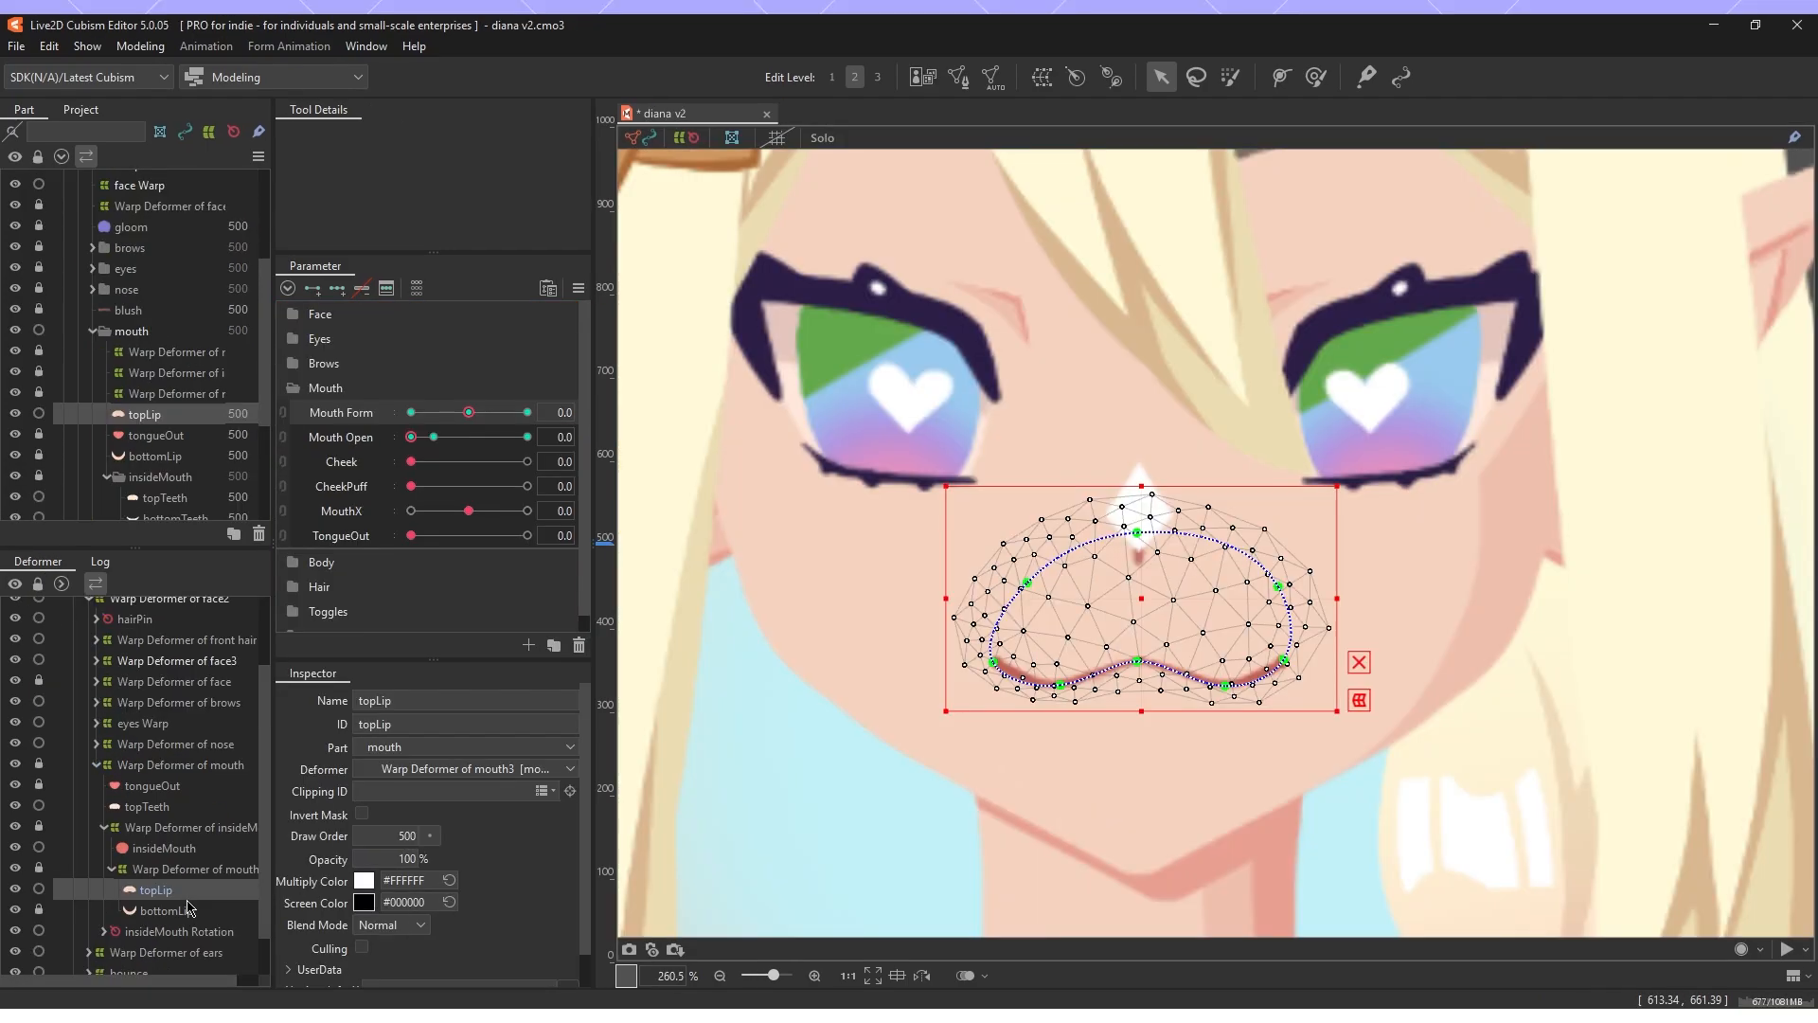
# At Mouth Form 1.0, reflect the topLip mesh's form horizontally about the canvas center with Reflect Motion.
pyautogui.click(523, 415)
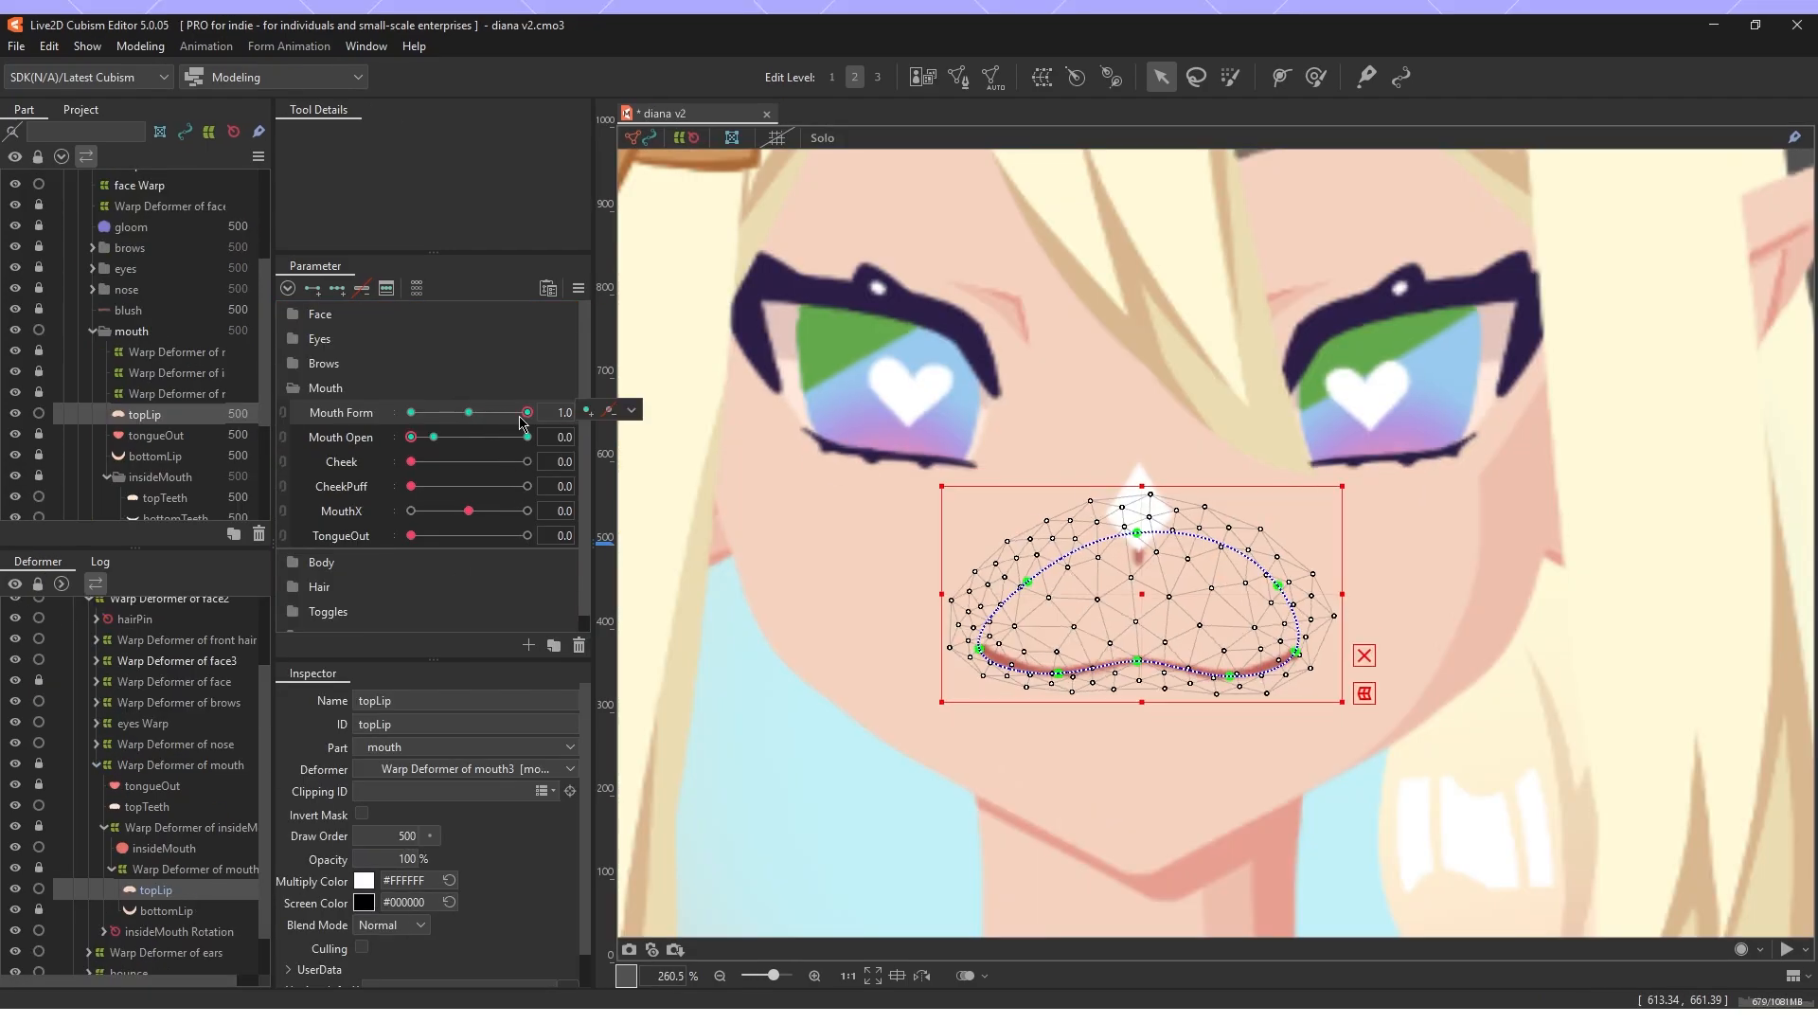
pyautogui.moveTo(518, 420); pyautogui.dragTo(556, 425)
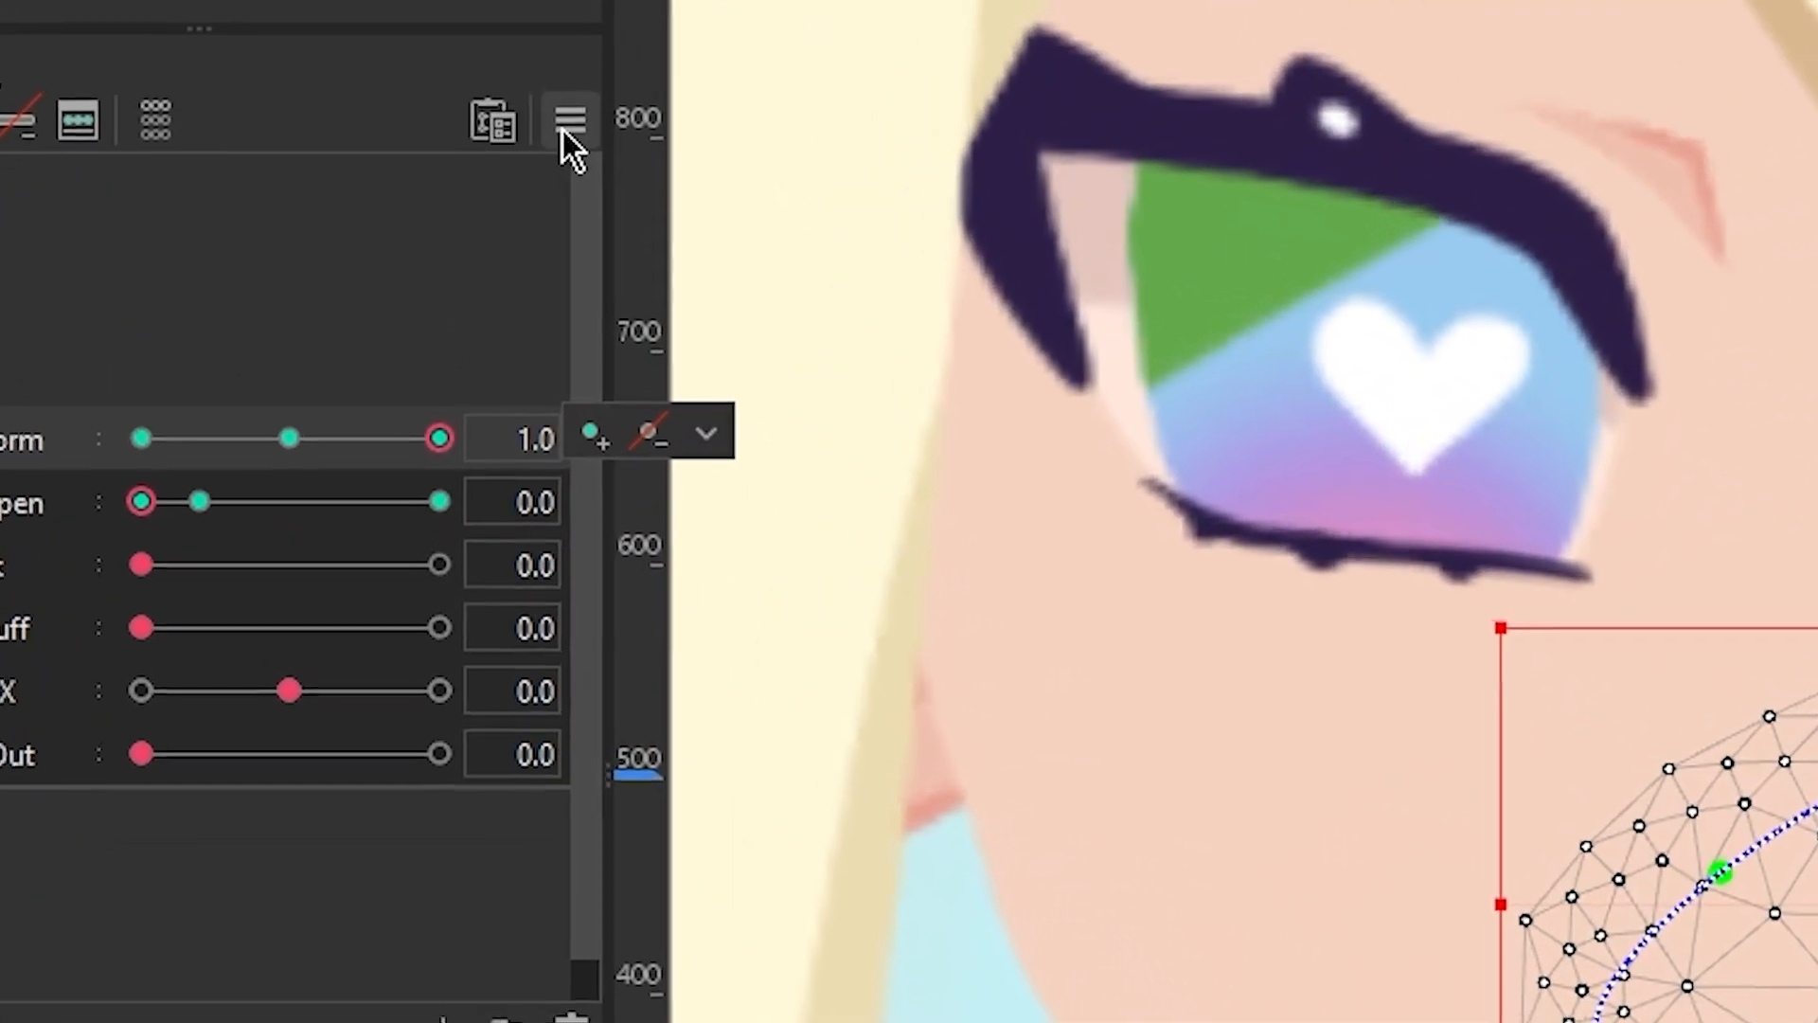
pyautogui.click(570, 120)
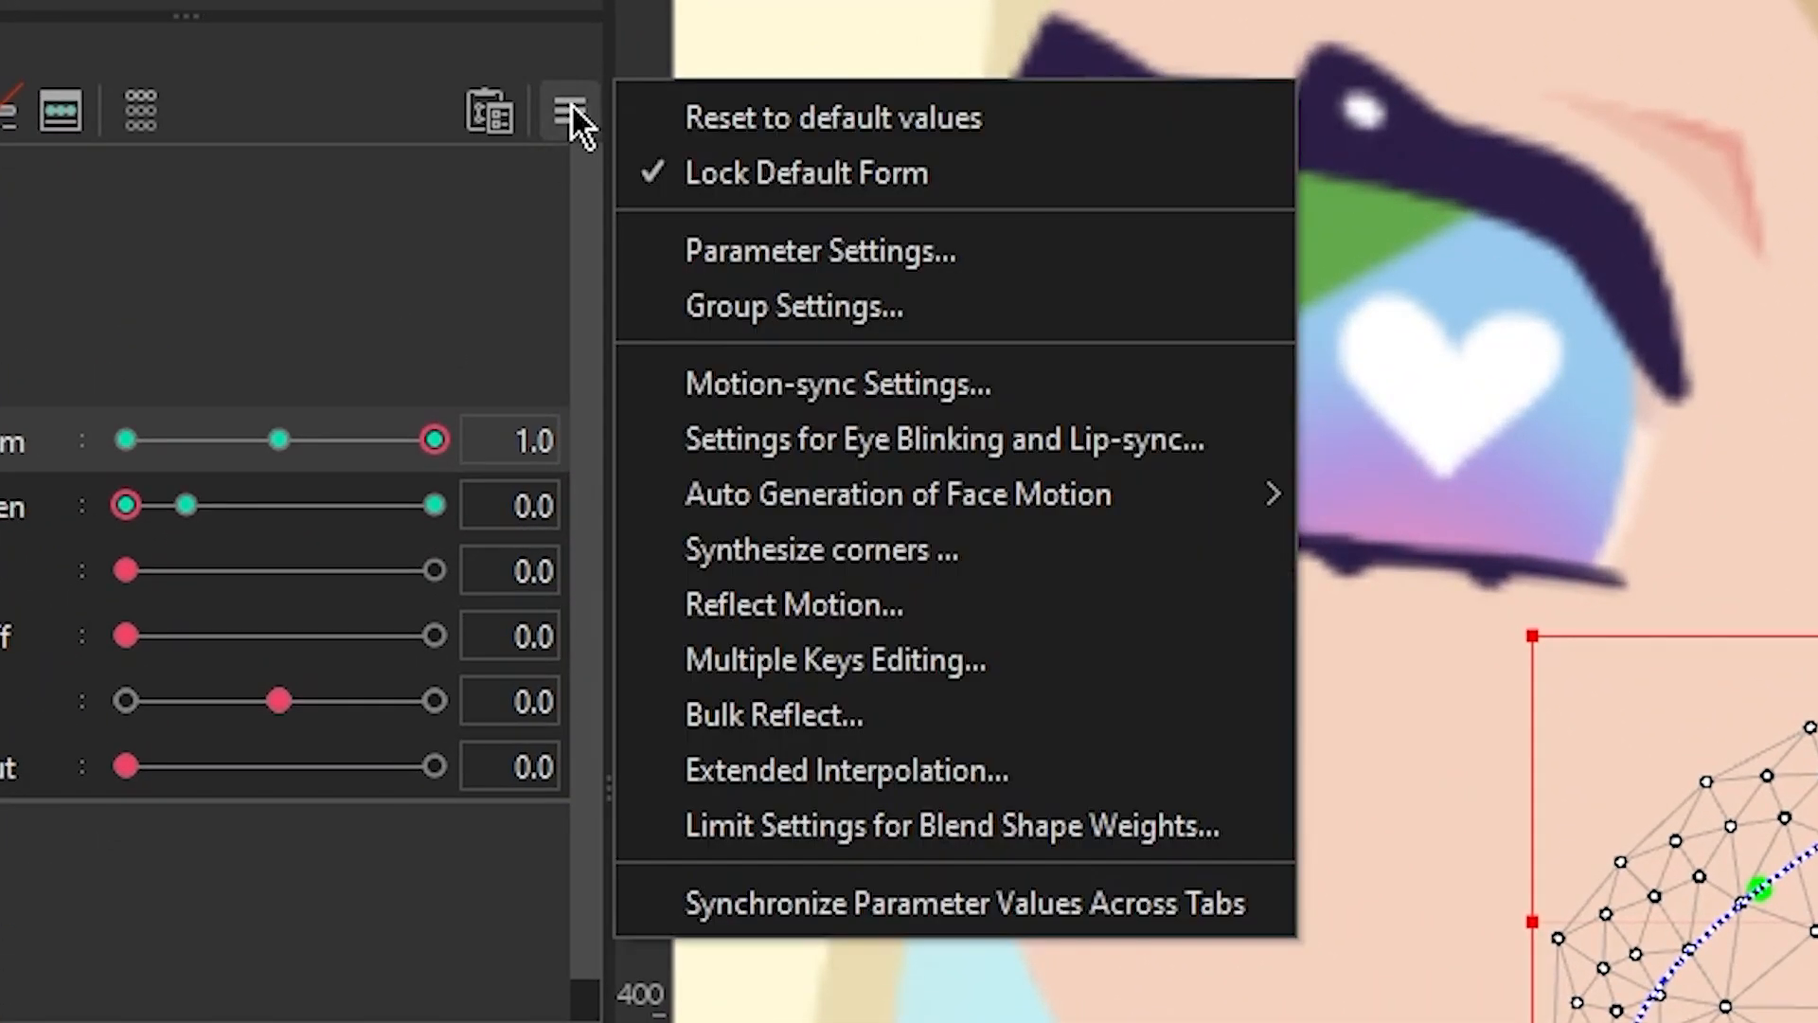
pyautogui.click(786, 602)
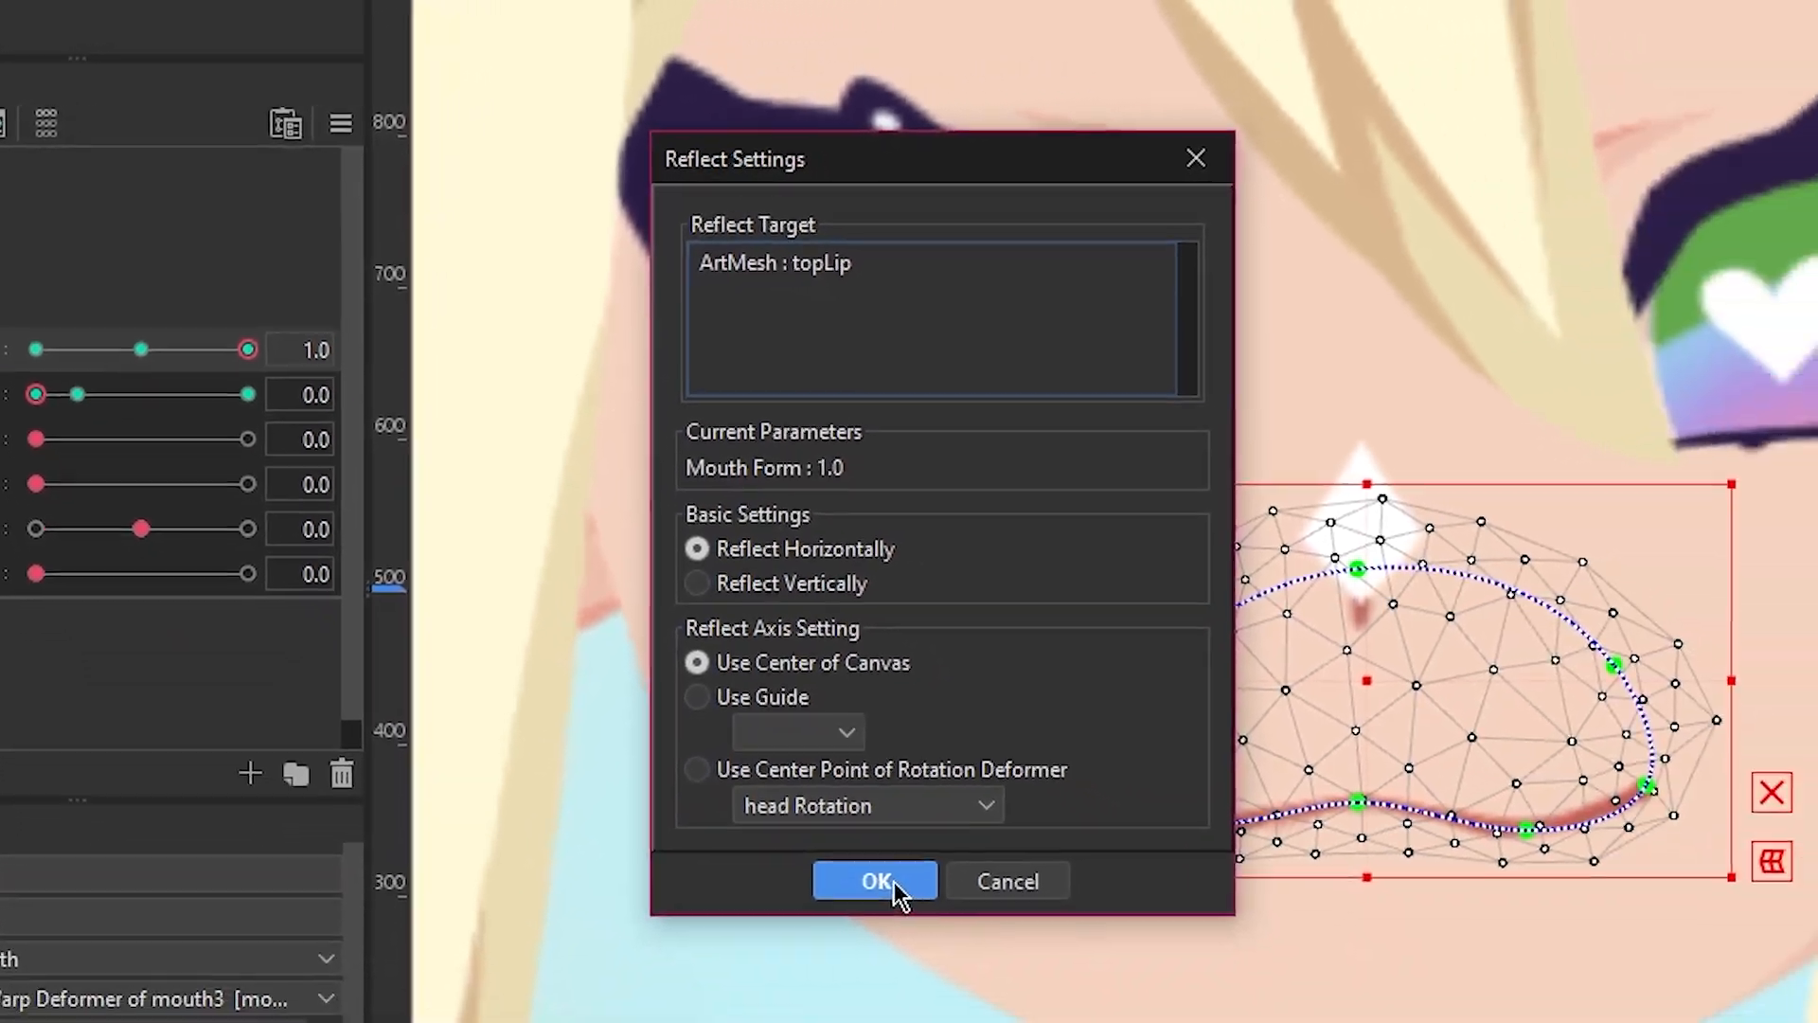
pyautogui.click(876, 877)
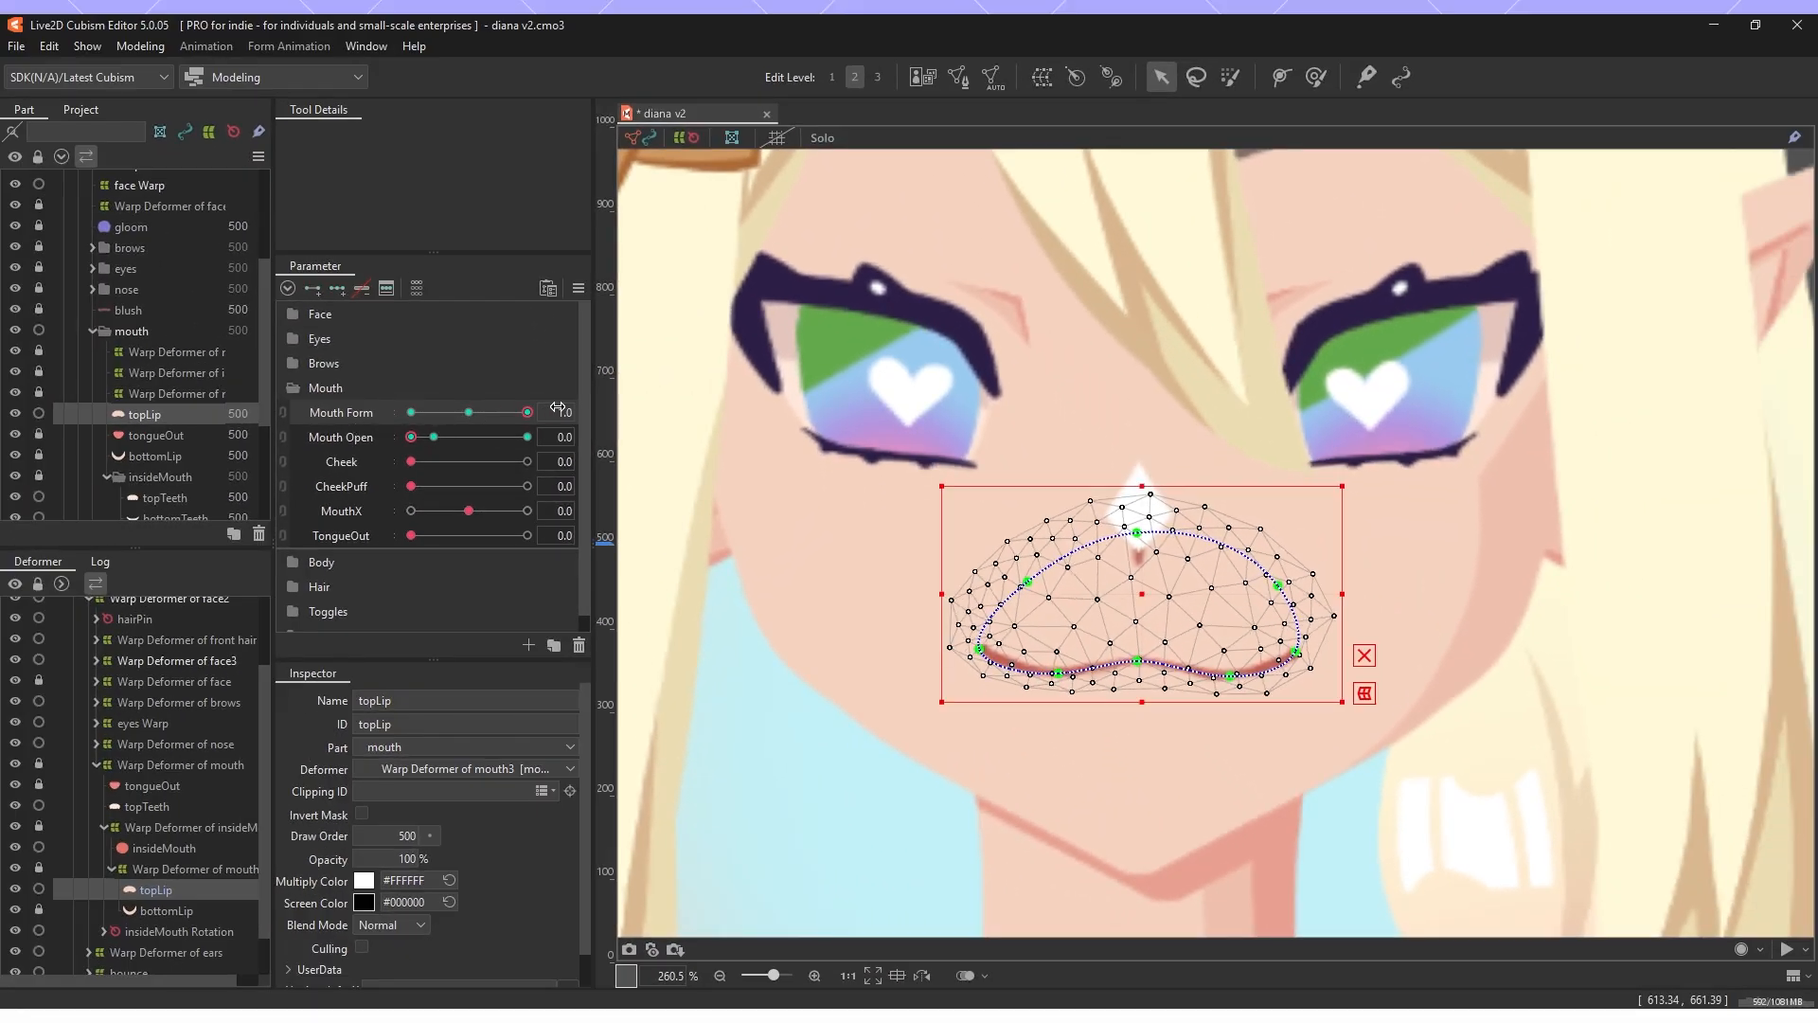
# Reflect the topLip mesh's Mouth Form keys and compare the lip shape across the parameter's range.
pyautogui.click(411, 412)
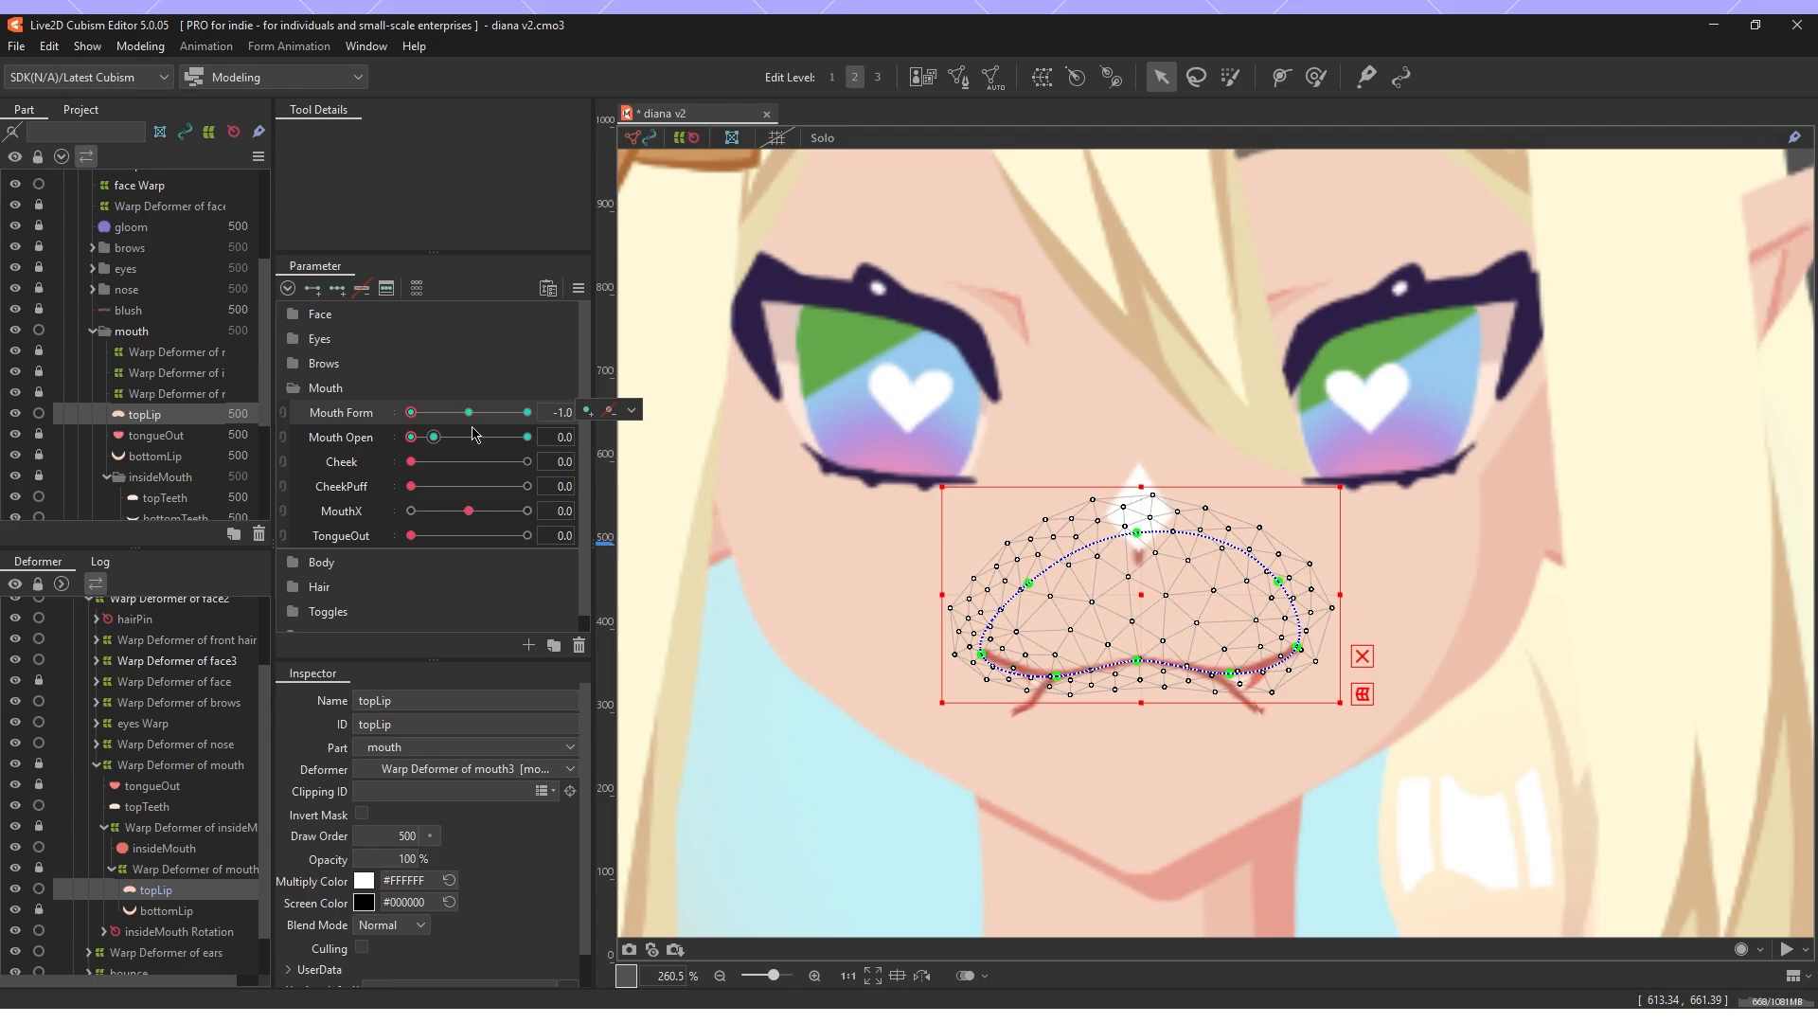
pyautogui.moveTo(517, 418); pyautogui.dragTo(376, 435)
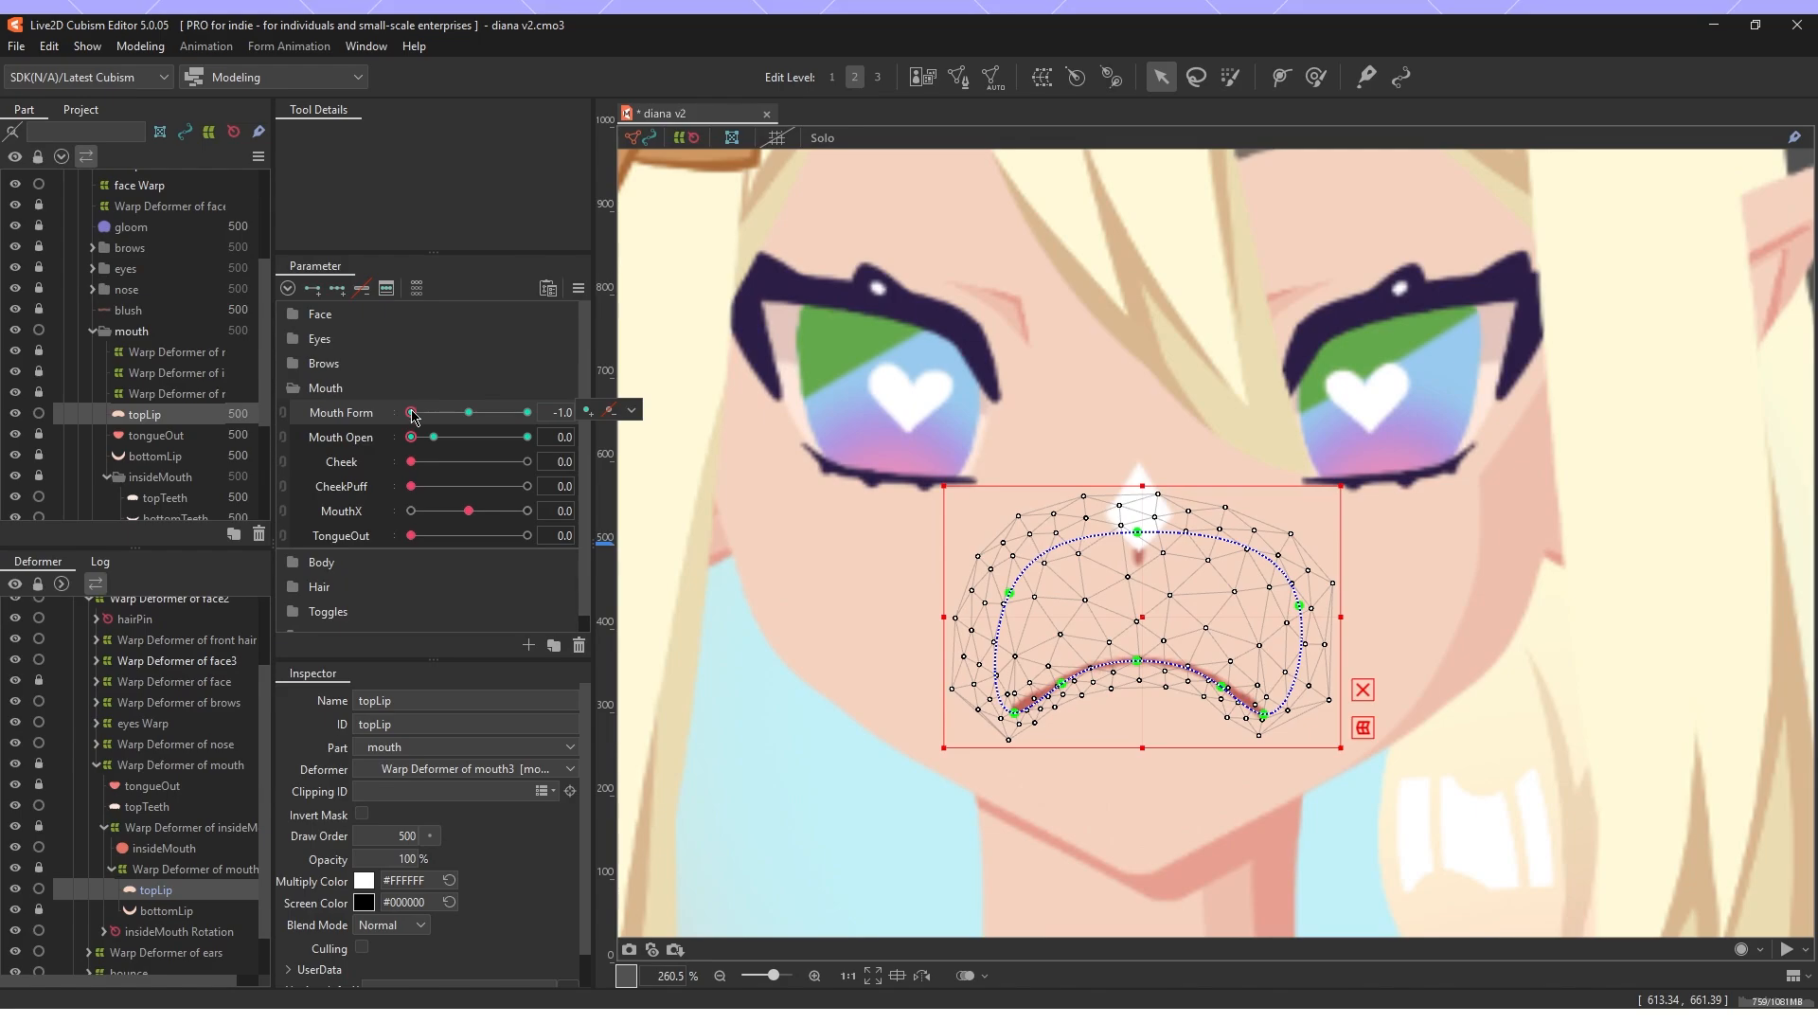
pyautogui.click(632, 413)
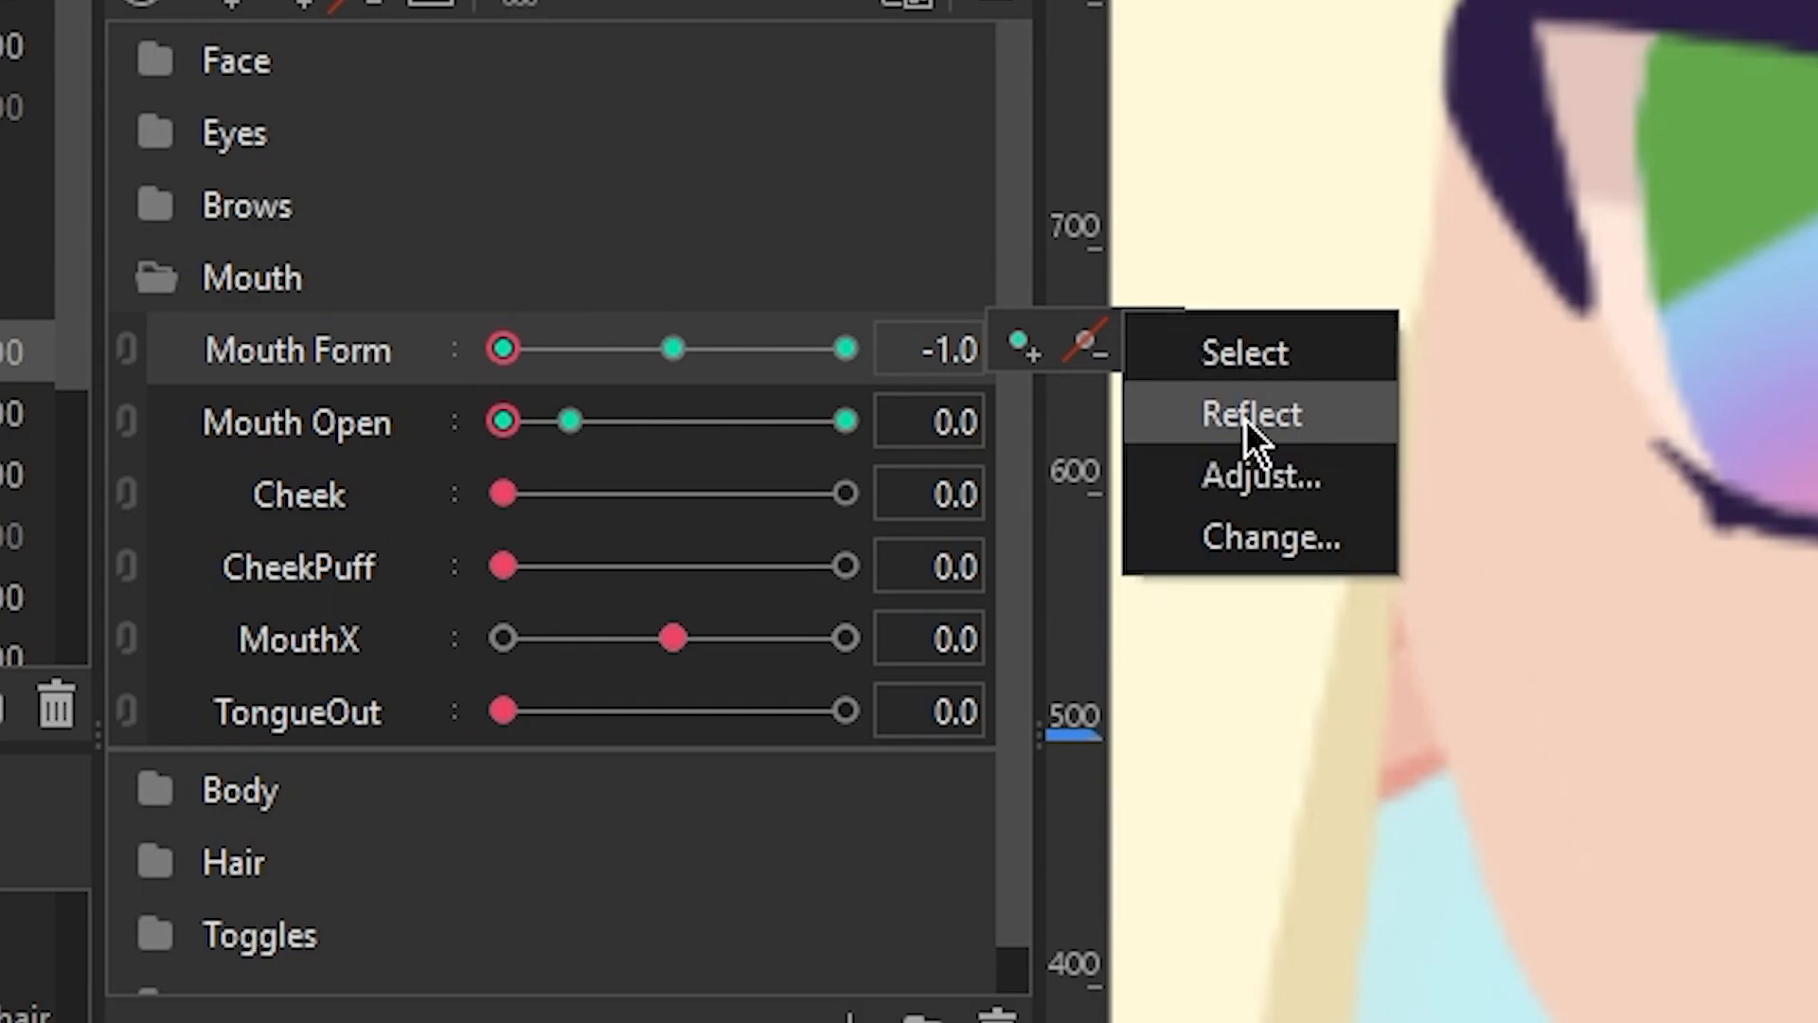
pyautogui.click(1246, 418)
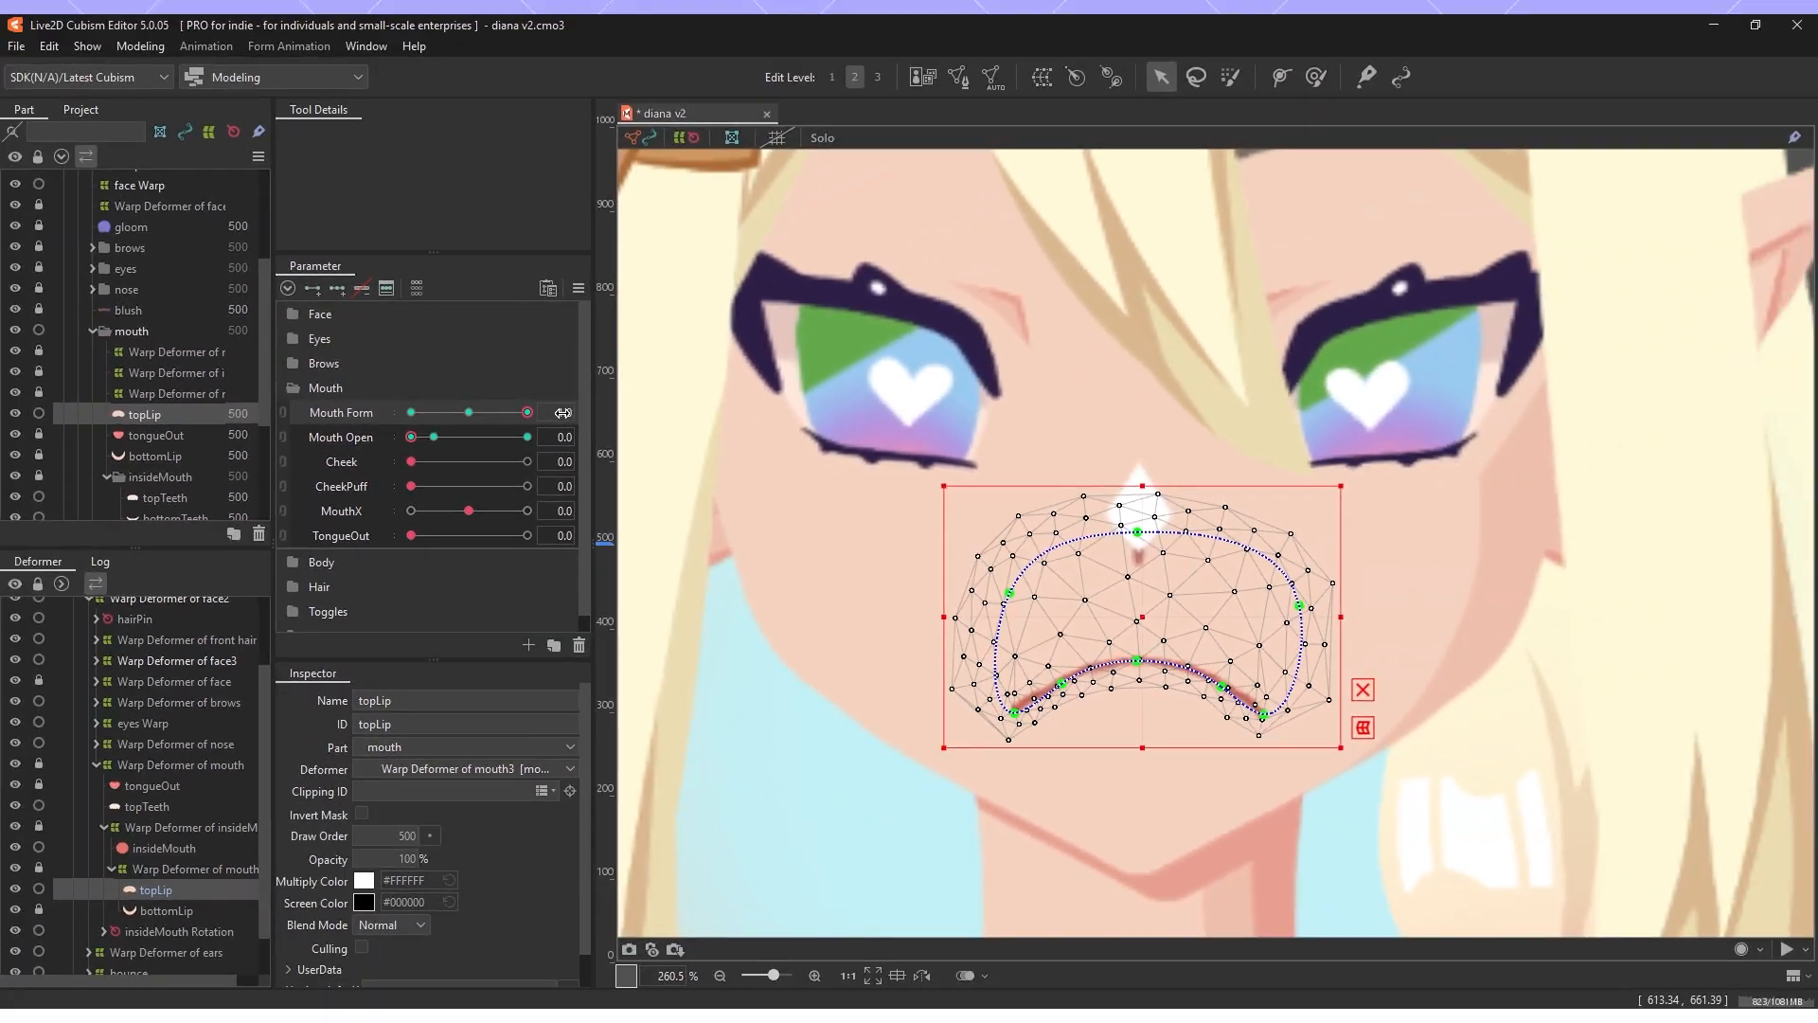
pyautogui.moveTo(562, 413); pyautogui.dragTo(406, 417)
pyautogui.click(468, 413)
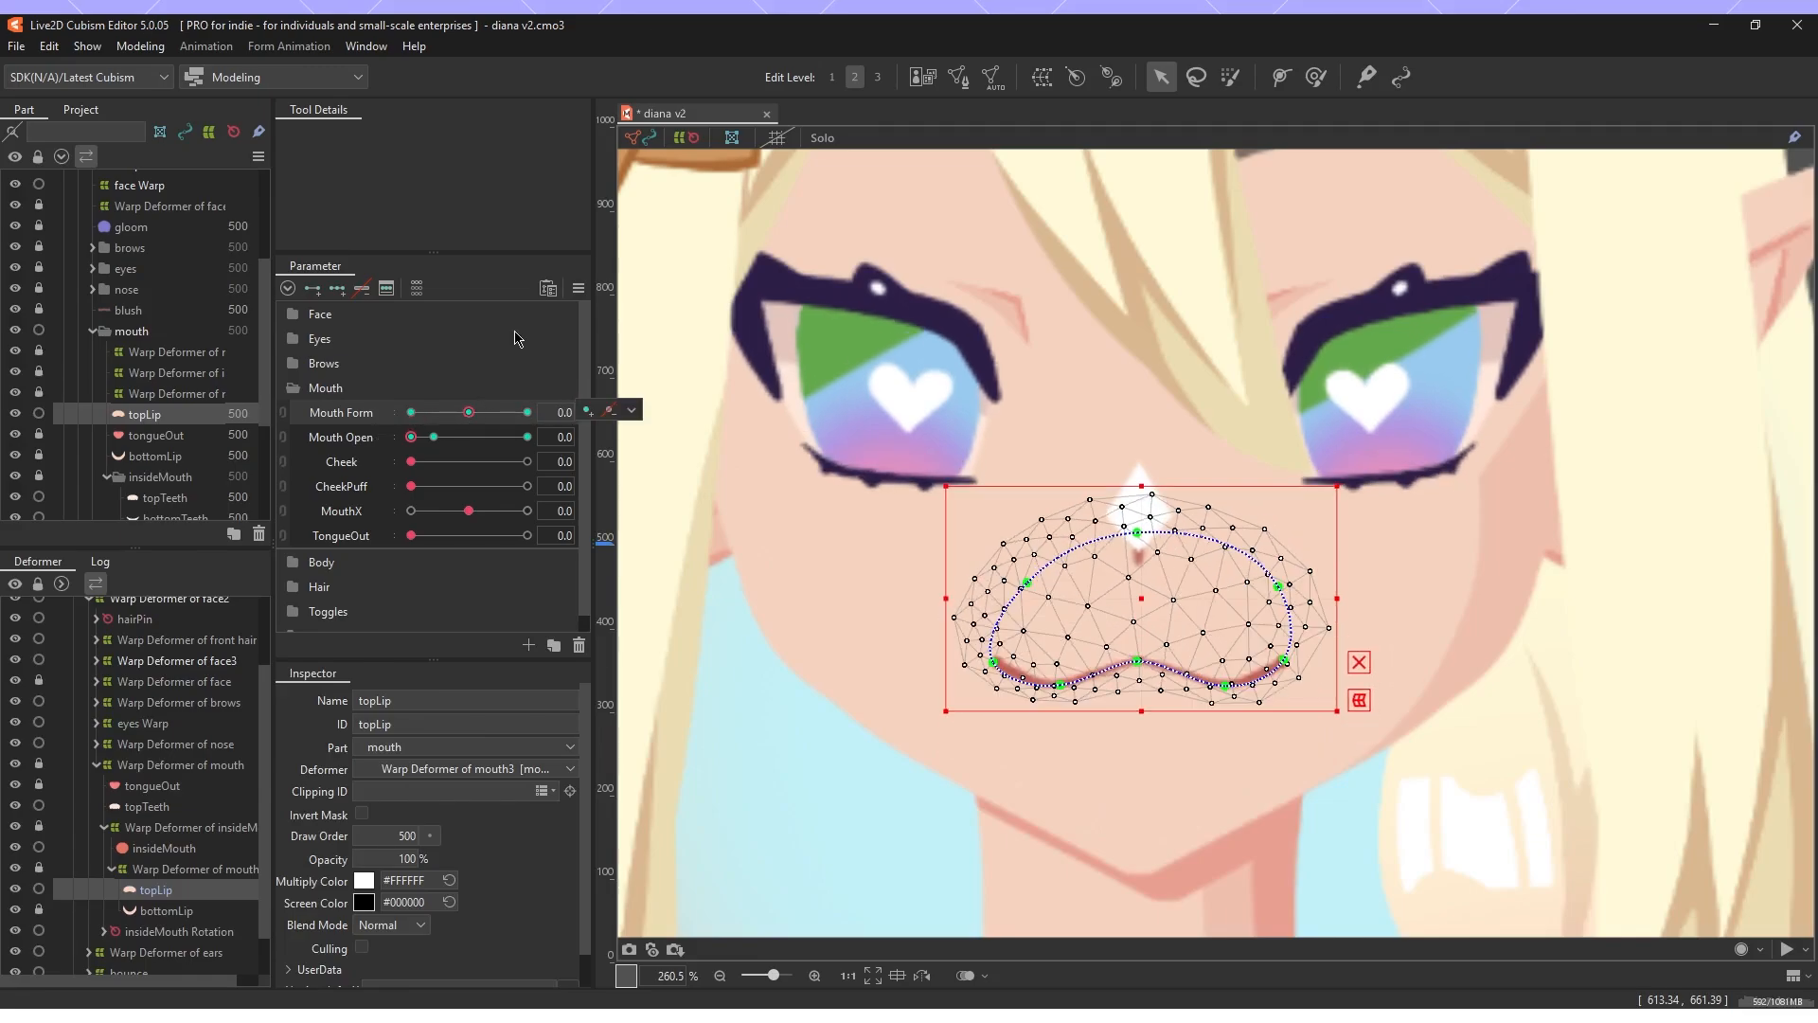
pyautogui.click(579, 288)
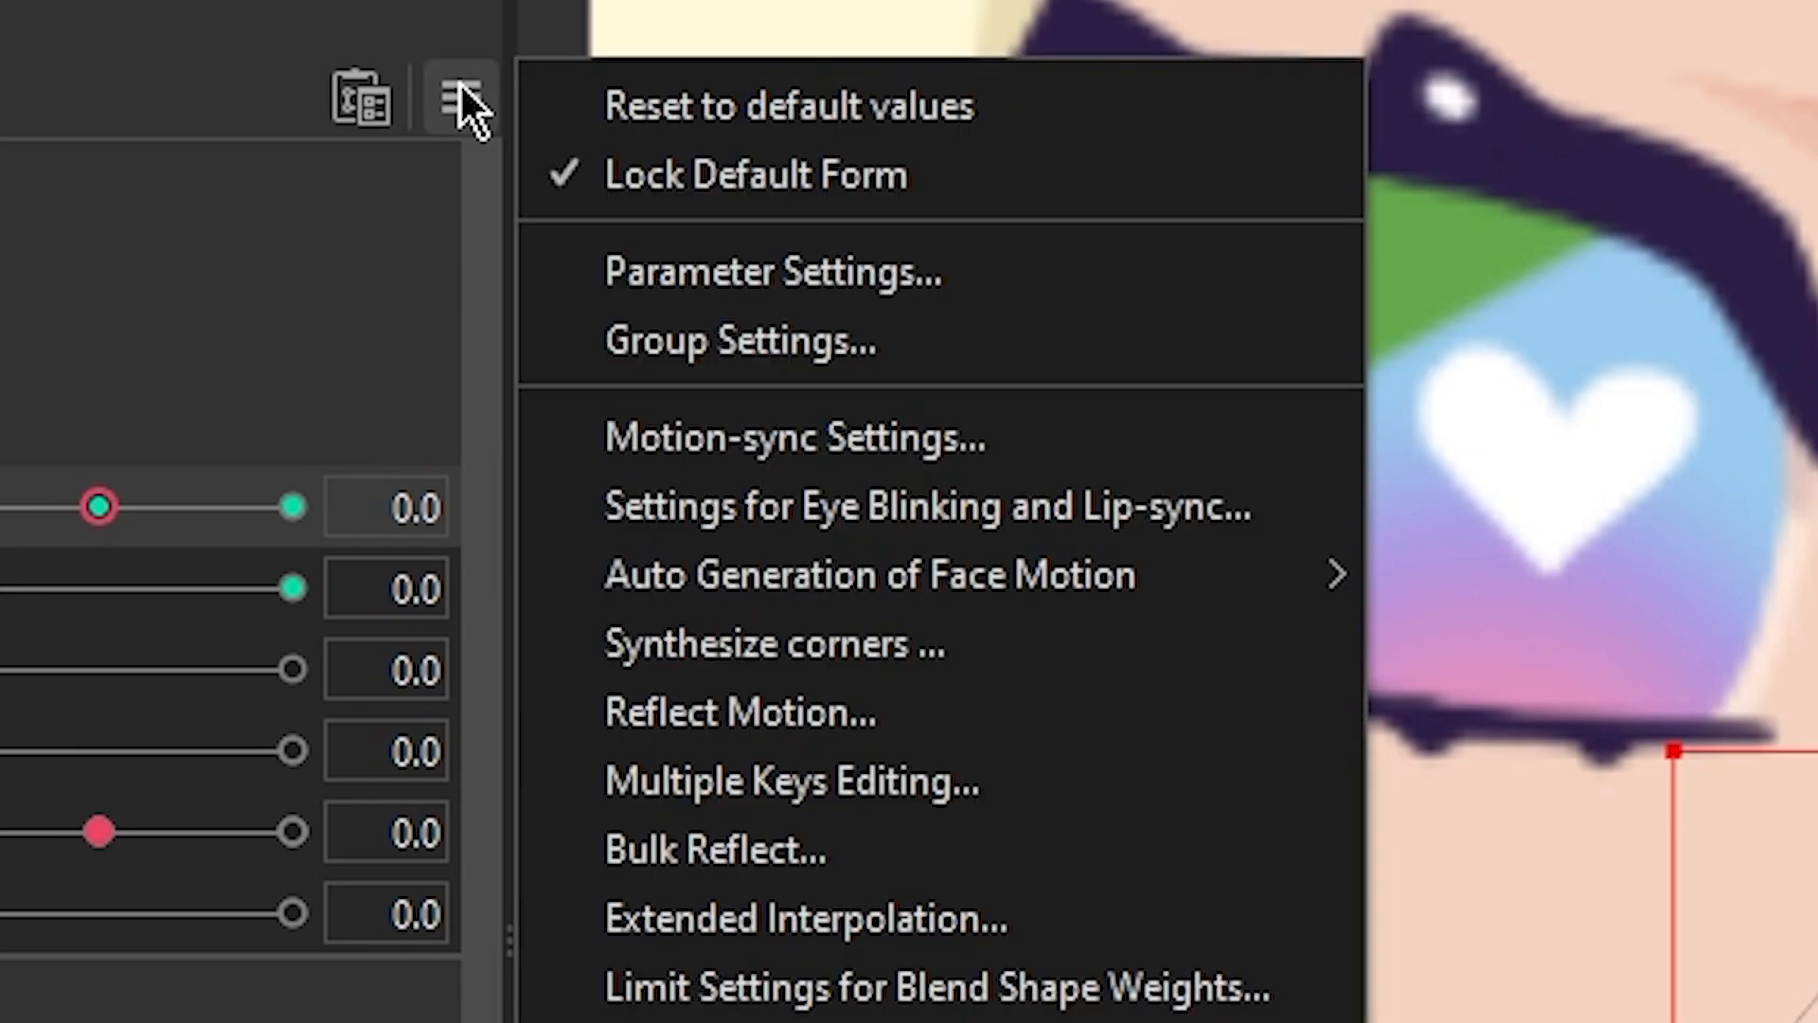
pyautogui.click(187, 74)
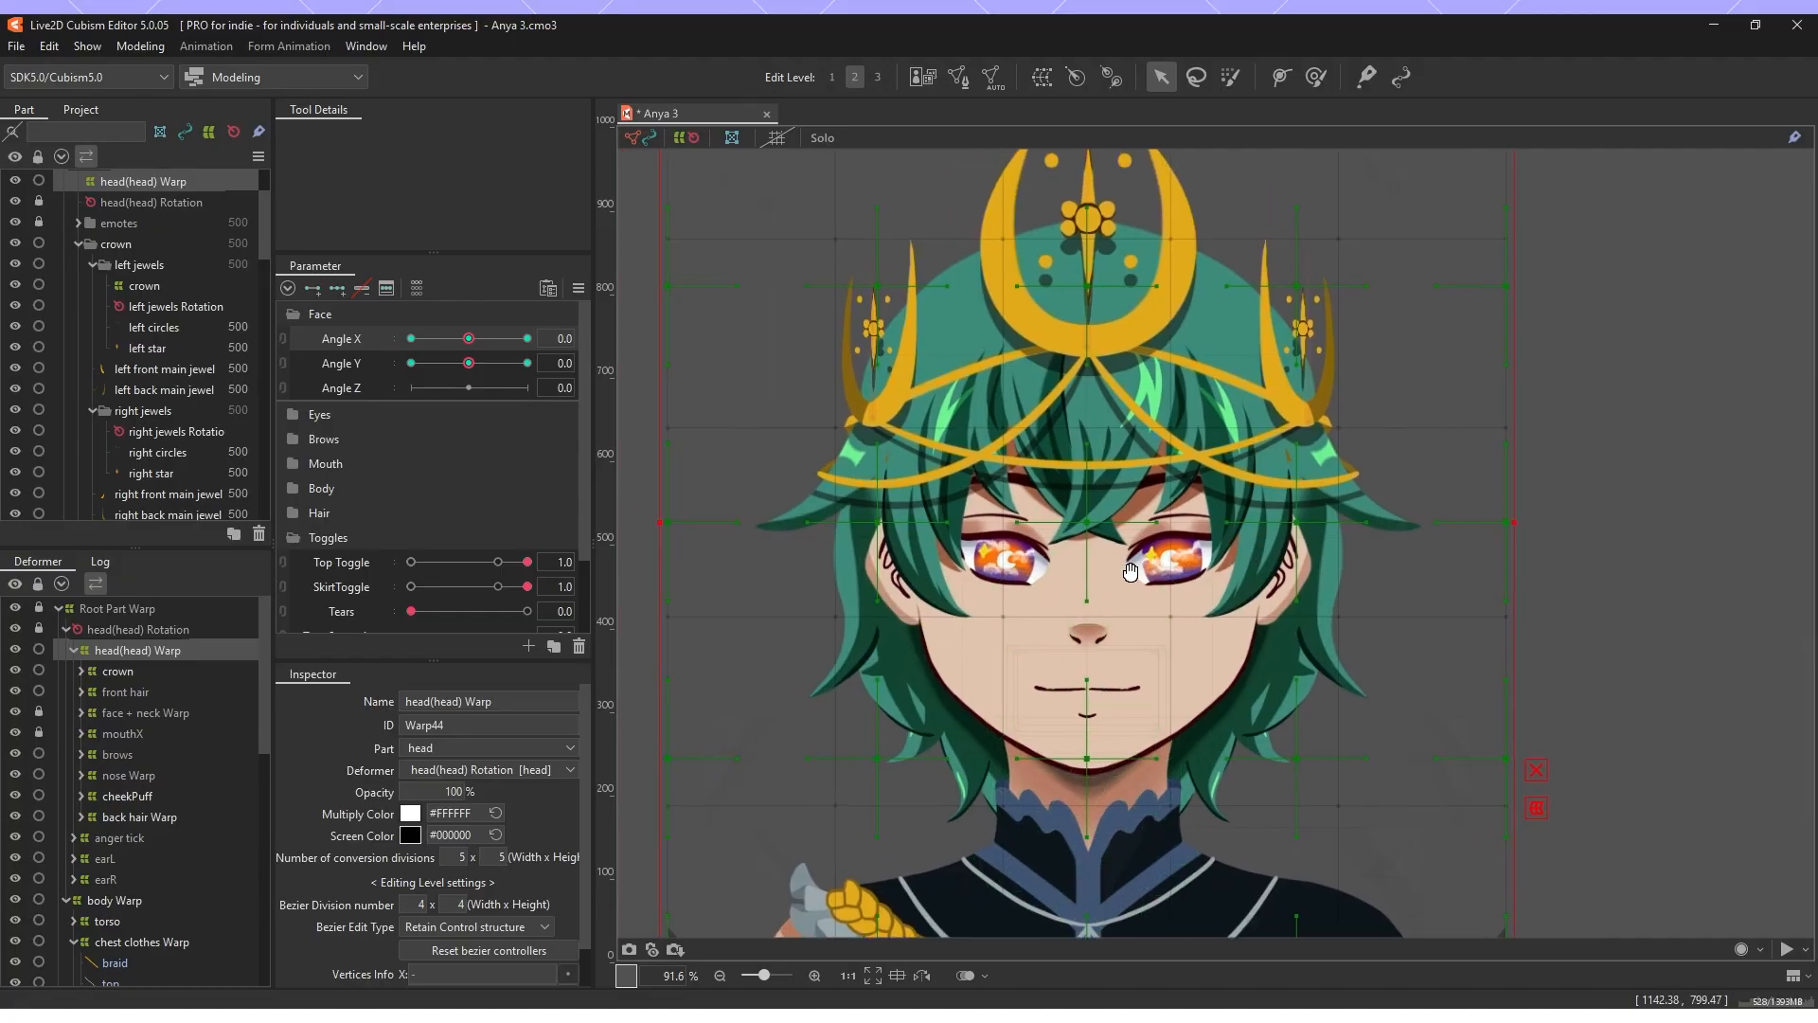
# On the Anya 3 model, link Angle X and Angle Y into a combined grid and check the head at a corner key.
pyautogui.moveTo(1071, 534); pyautogui.dragTo(1125, 573)
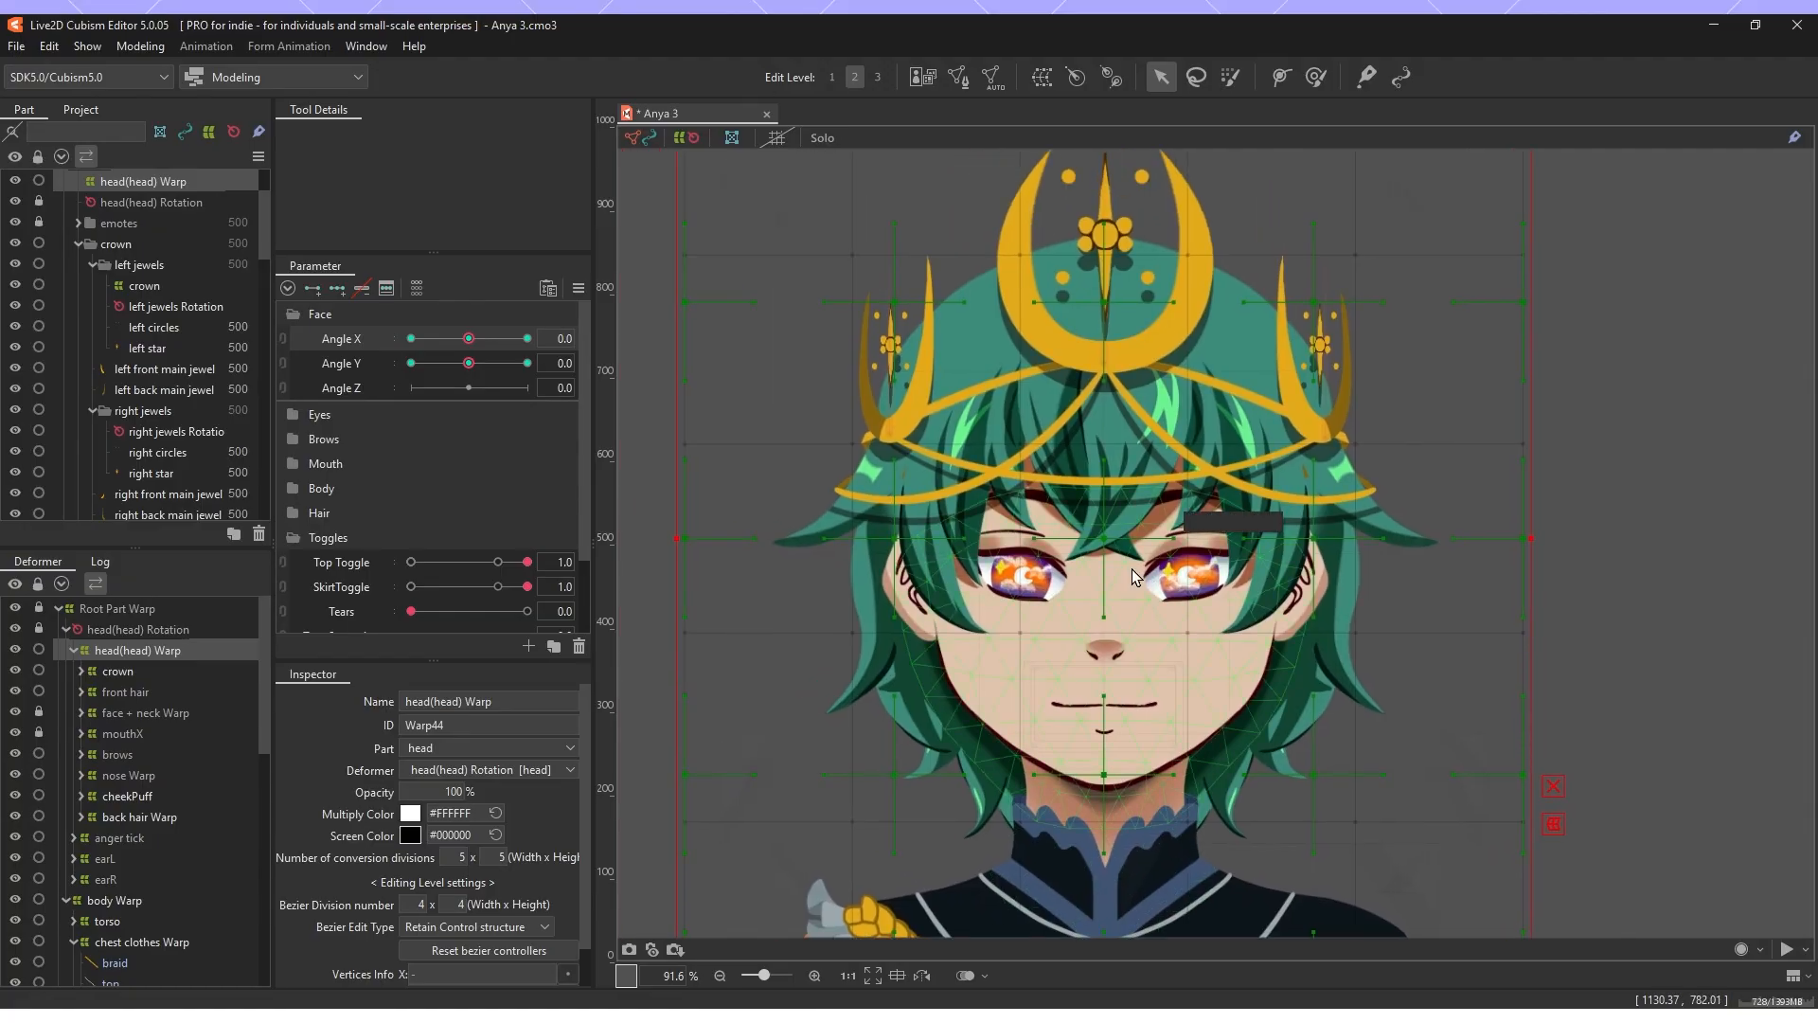
pyautogui.scroll(-3, 1124, 573)
pyautogui.scroll(3, 1135, 583)
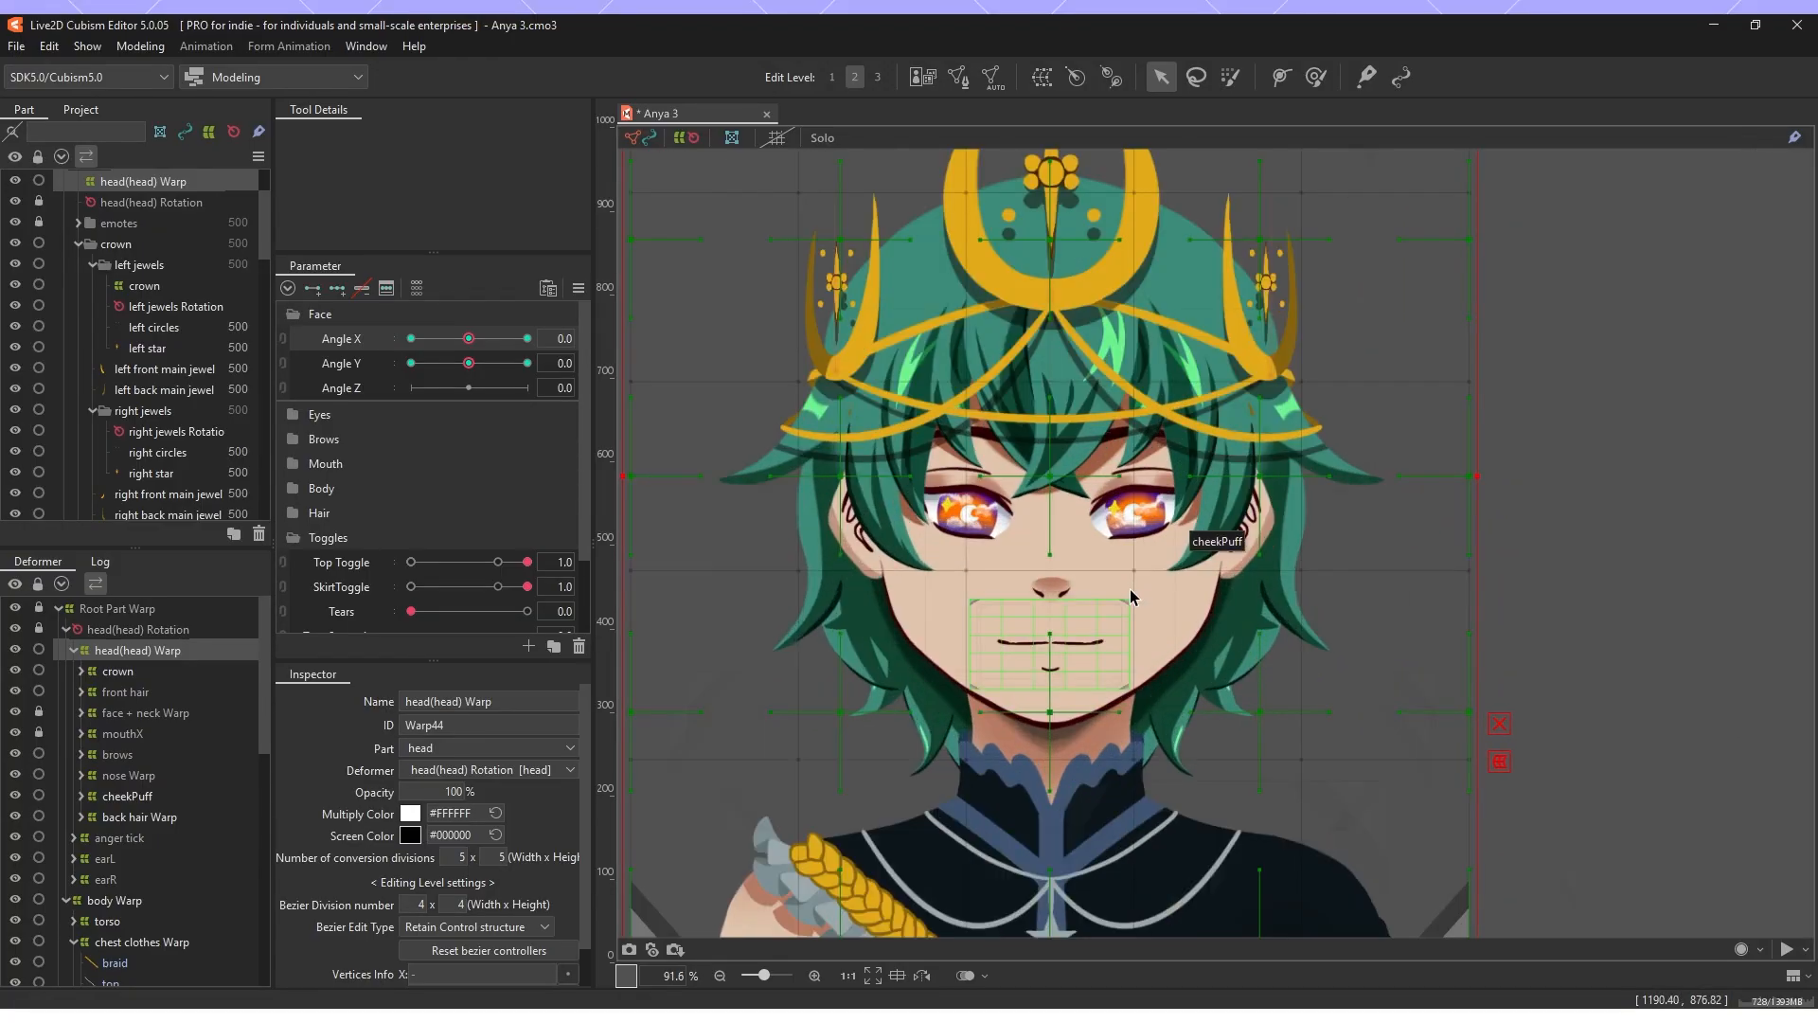
pyautogui.click(285, 350)
pyautogui.moveTo(468, 371); pyautogui.dragTo(555, 400)
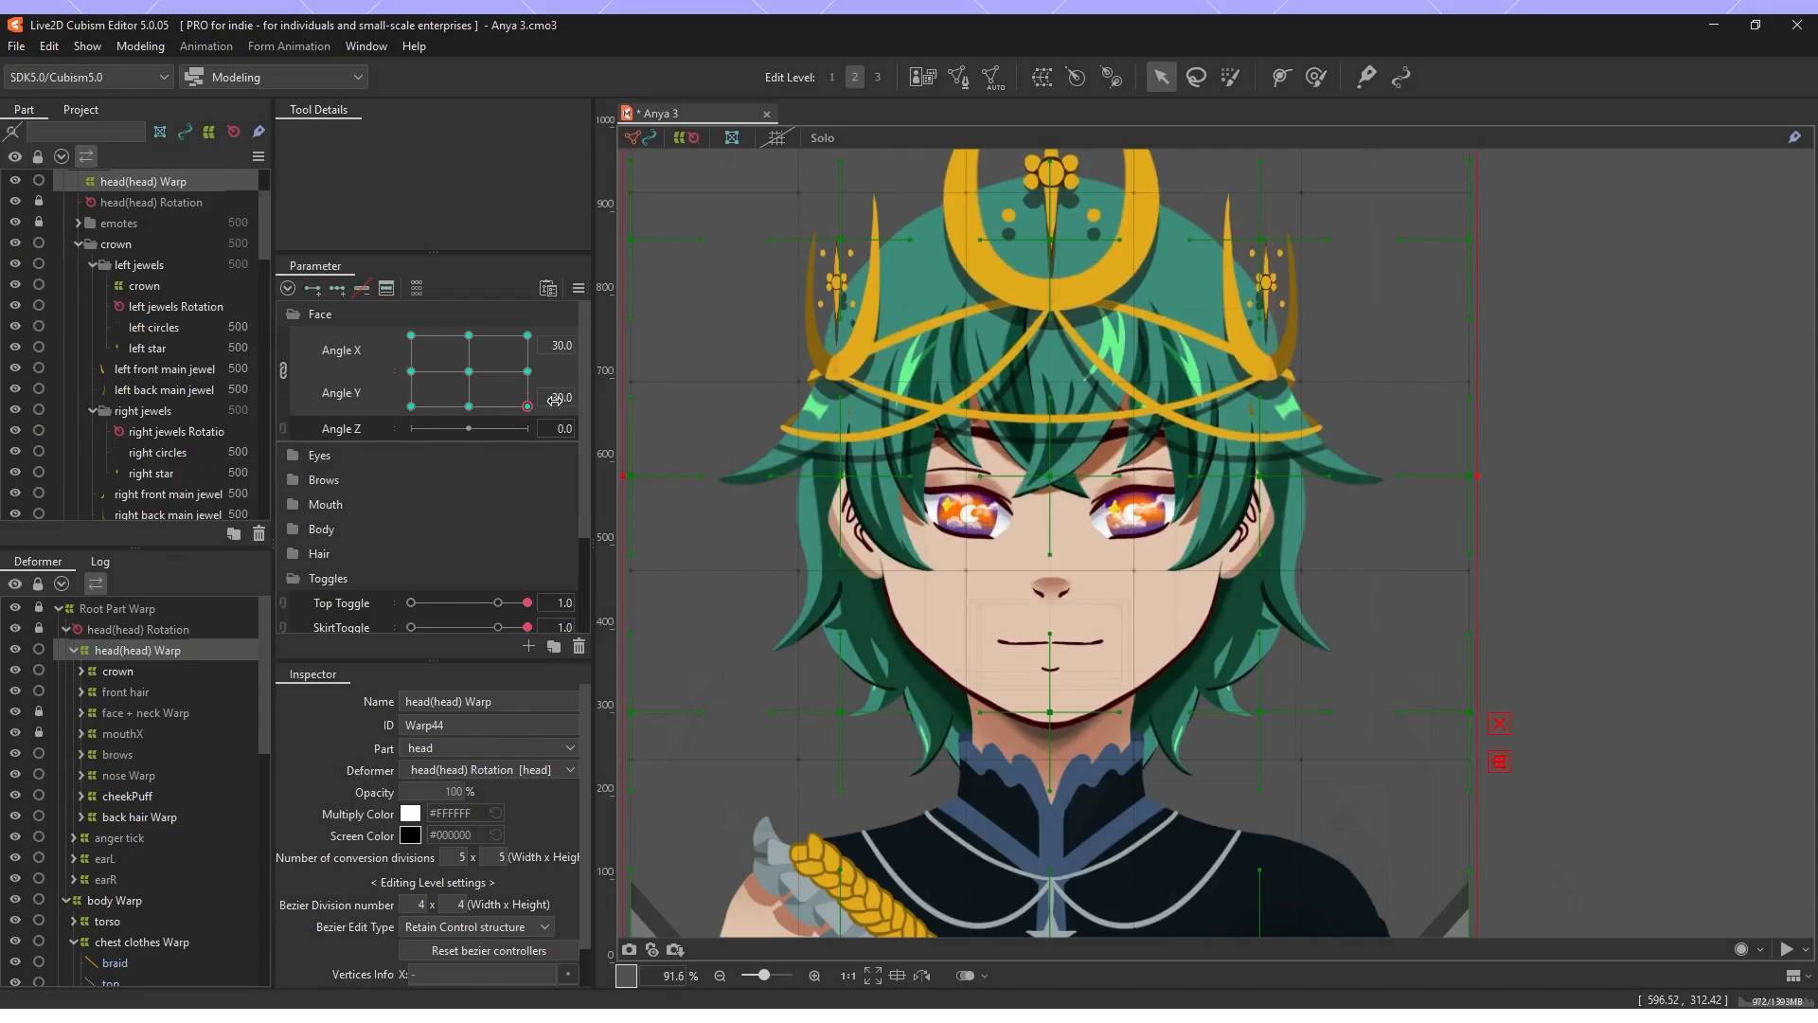
pyautogui.moveTo(567, 296); pyautogui.dragTo(461, 368)
# Synthesize all four Angle X/Angle Y corner forms for the selected head warp, referencing default values, and preview the head movement.
pyautogui.click(578, 288)
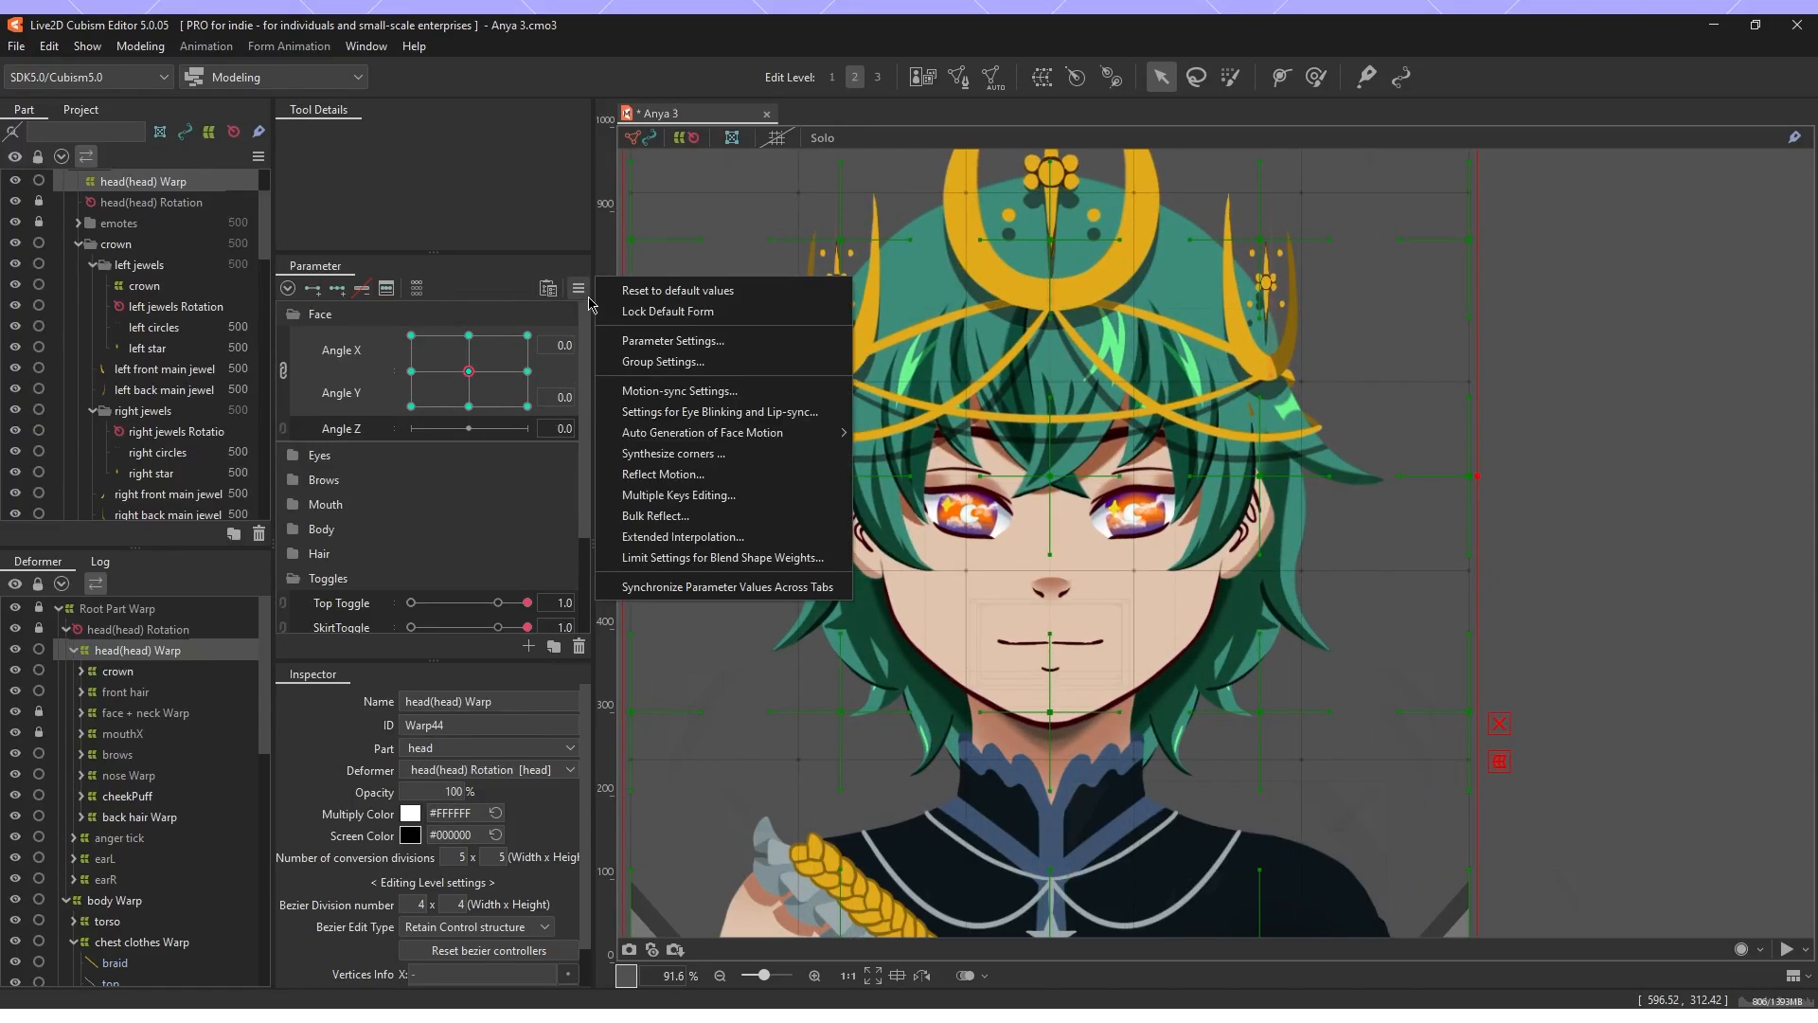
pyautogui.click(635, 456)
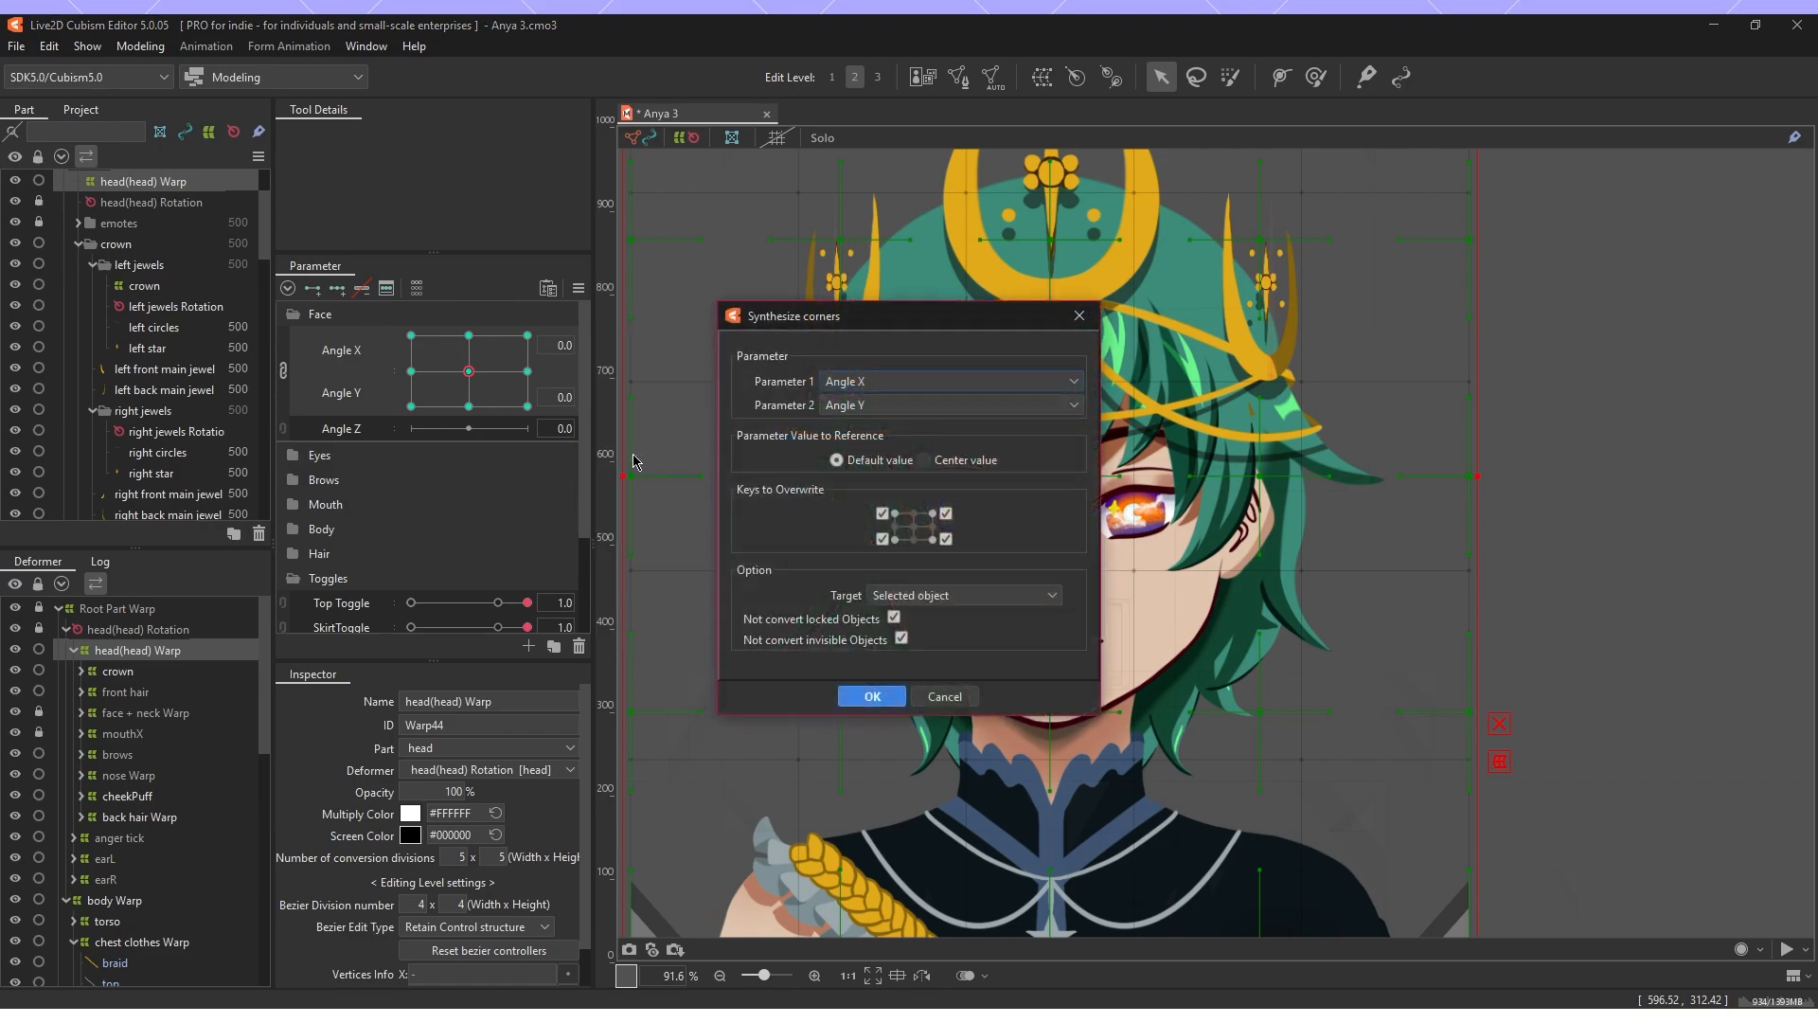
pyautogui.click(872, 697)
pyautogui.scroll(-2, 1008, 545)
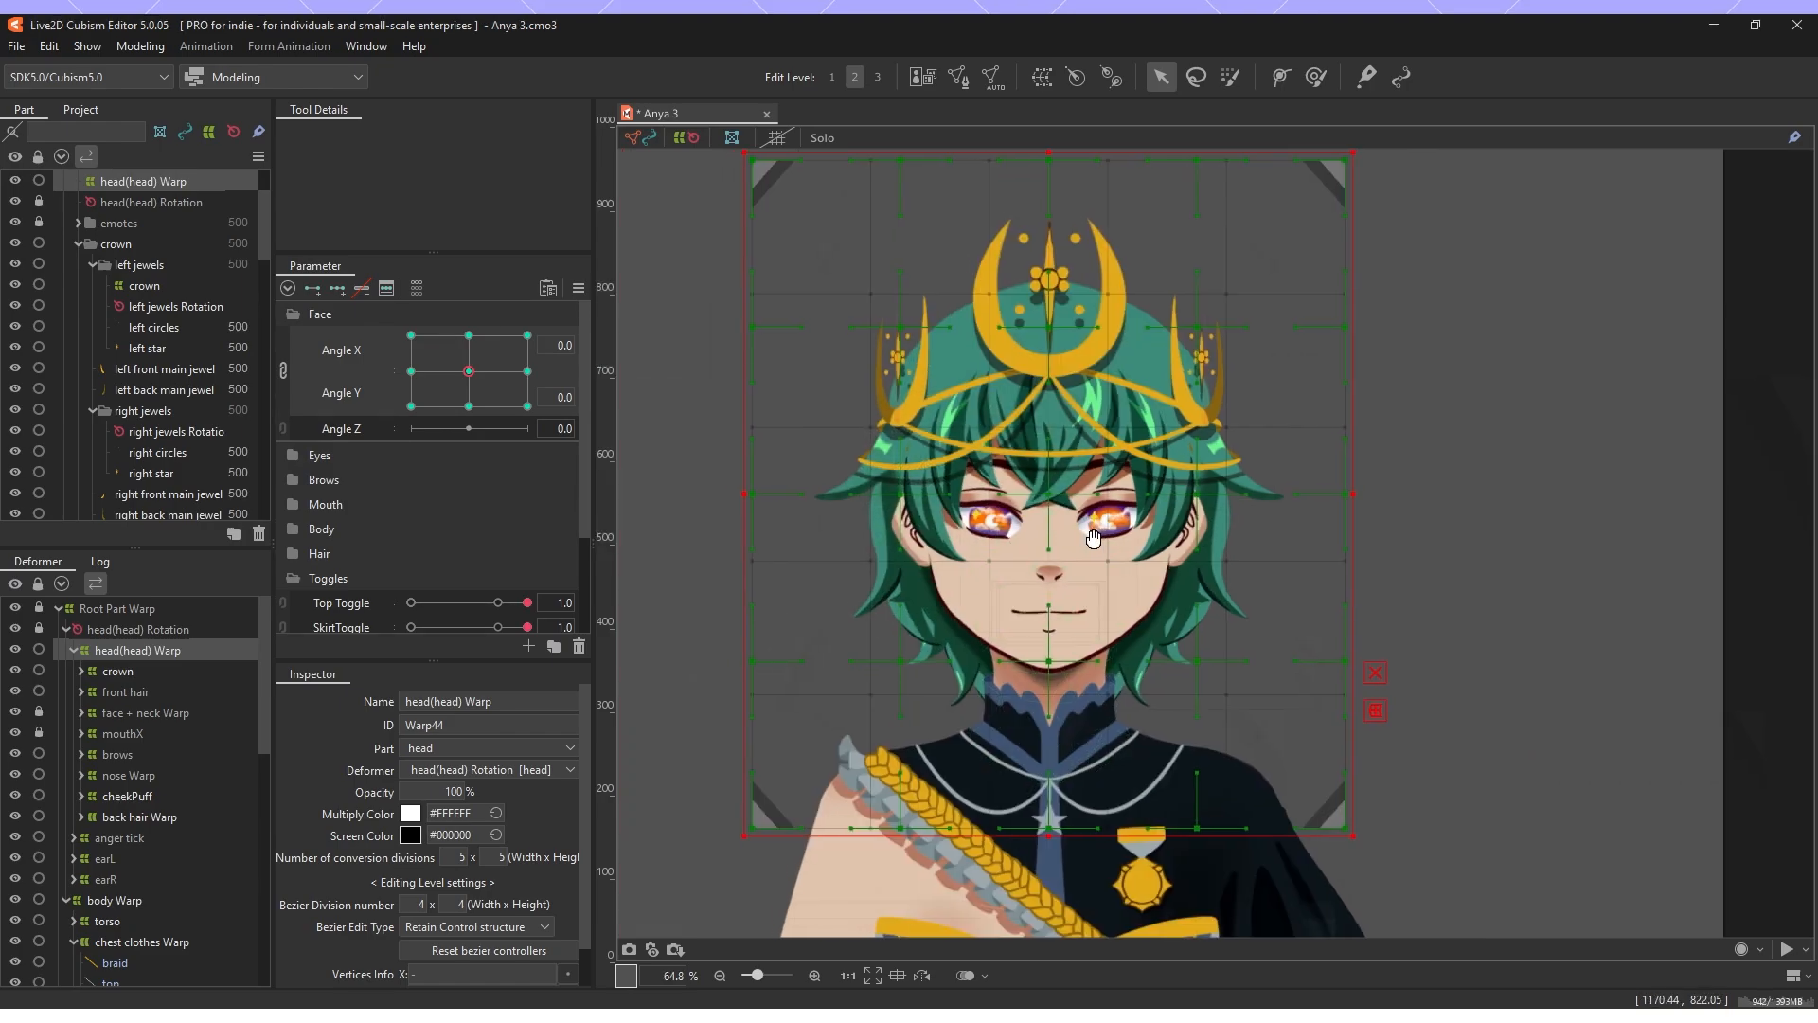
pyautogui.moveTo(504, 376)
pyautogui.mouseDown()
pyautogui.moveTo(502, 399)
pyautogui.moveTo(542, 432)
pyautogui.moveTo(561, 313)
pyautogui.moveTo(369, 313)
pyautogui.moveTo(358, 431)
pyautogui.moveTo(419, 444)
pyautogui.moveTo(468, 427)
pyautogui.moveTo(509, 402)
pyautogui.moveTo(519, 339)
pyautogui.moveTo(469, 372)
pyautogui.mouseUp()
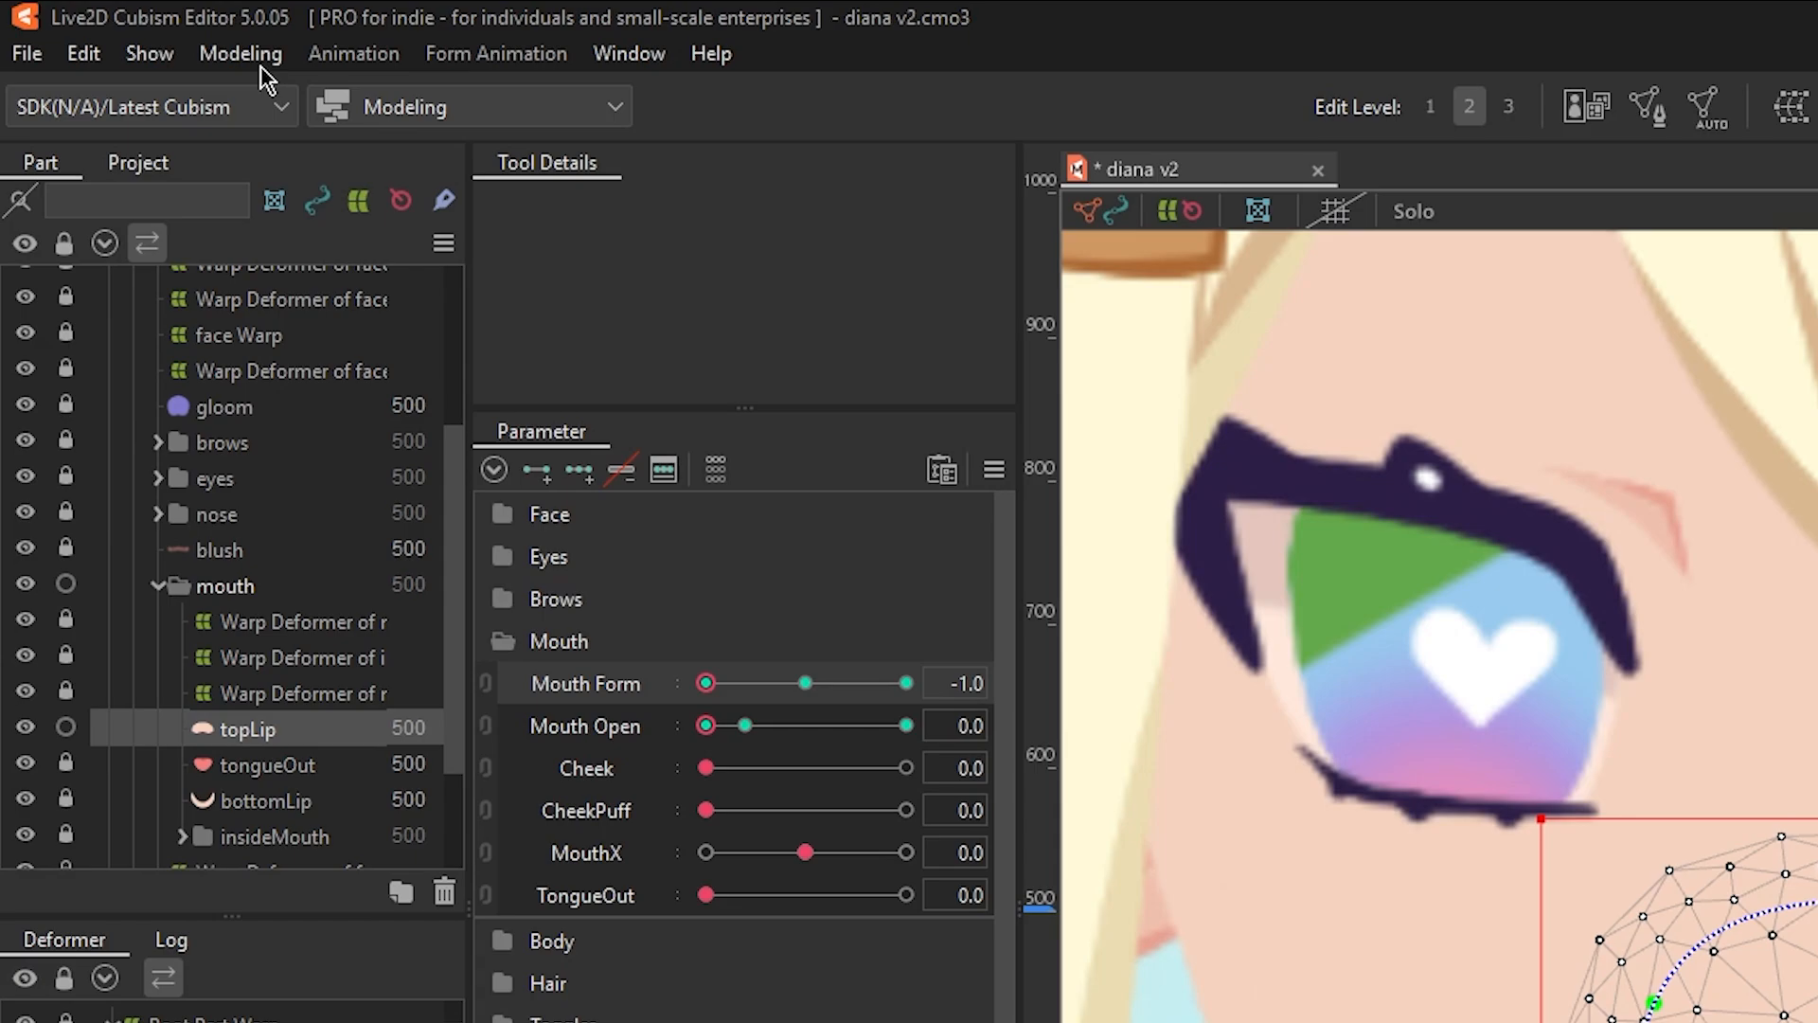
# On the diana v2 model, revert topLip to its original form at Mouth Form -1.0 and compare it across the parameter.
pyautogui.click(144, 48)
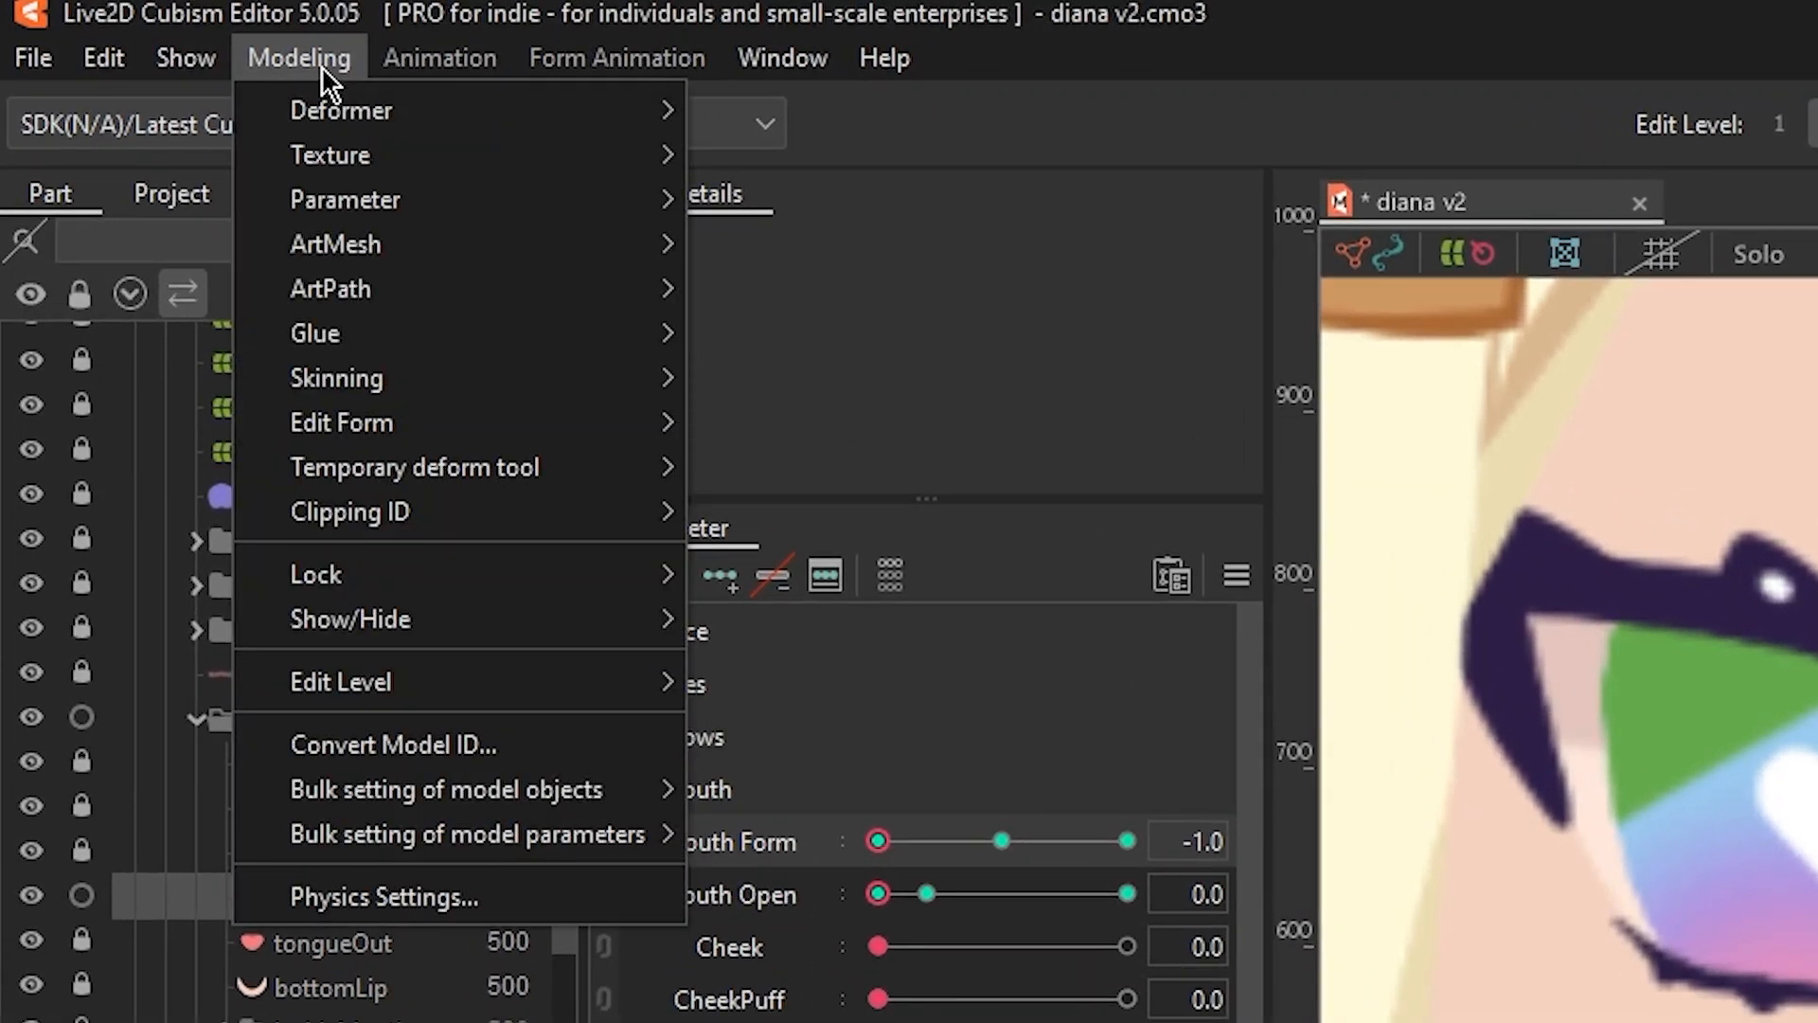
pyautogui.moveTo(369, 422)
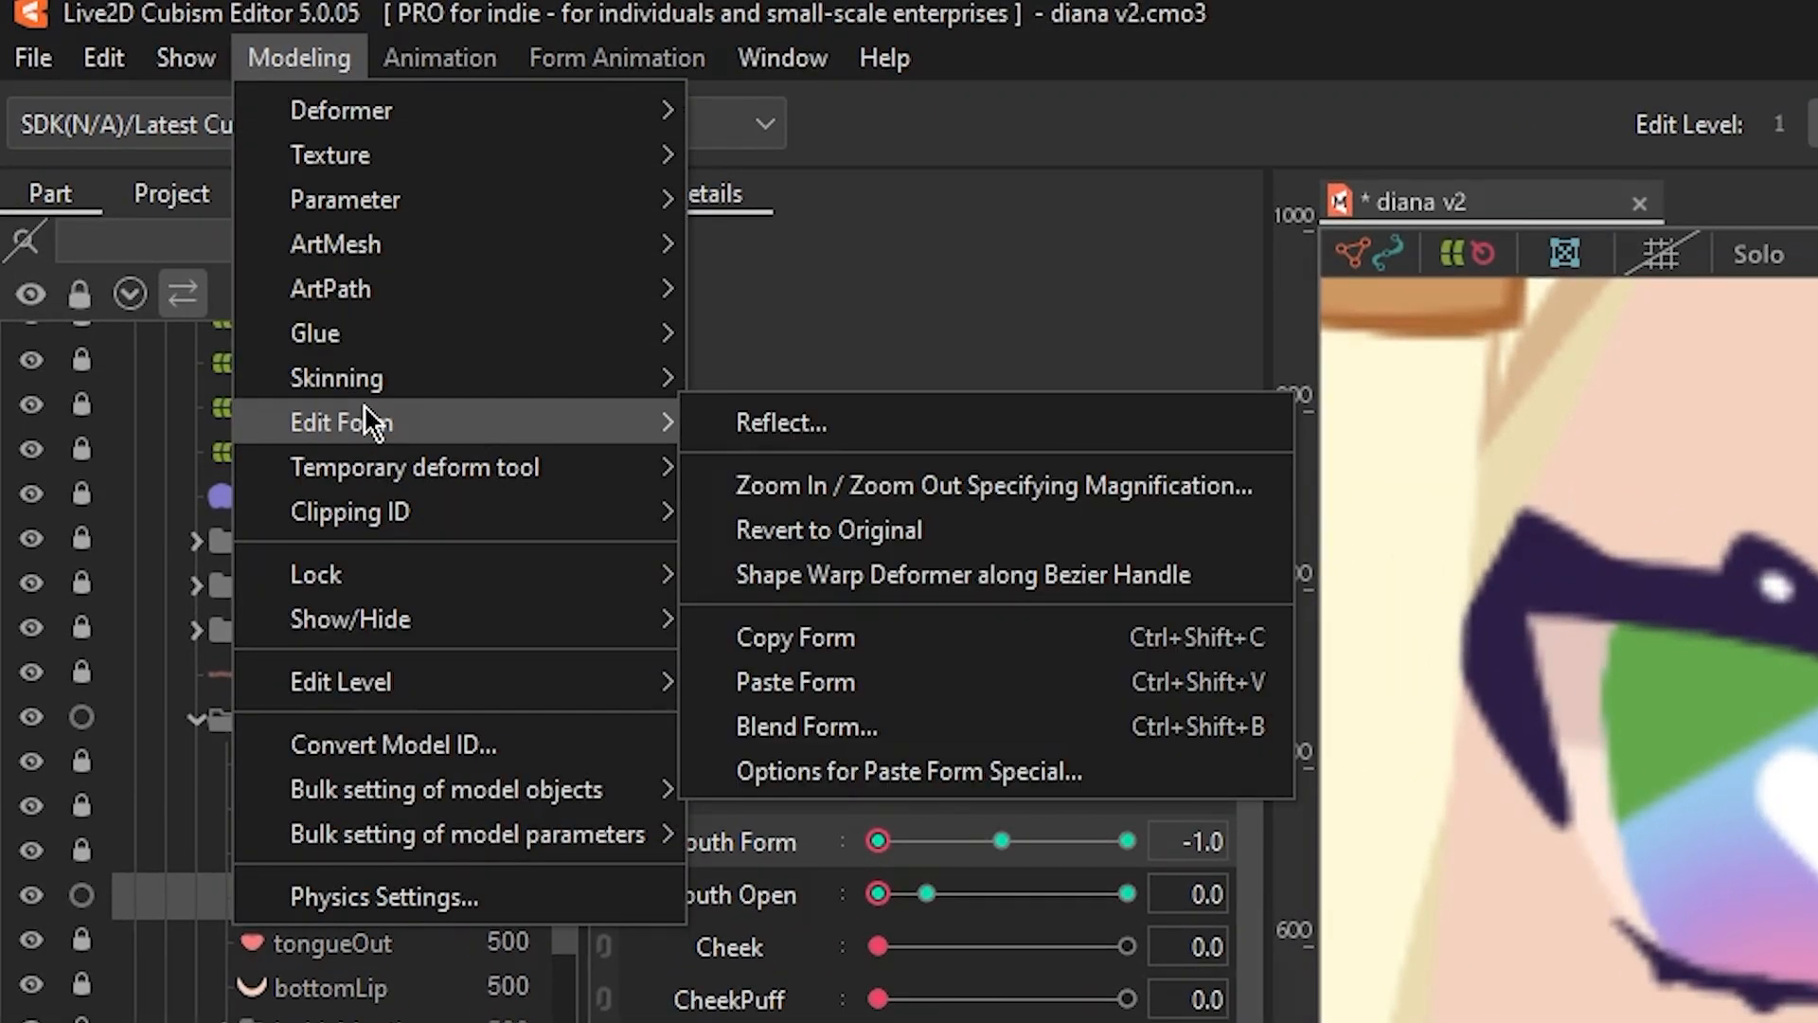
pyautogui.click(820, 530)
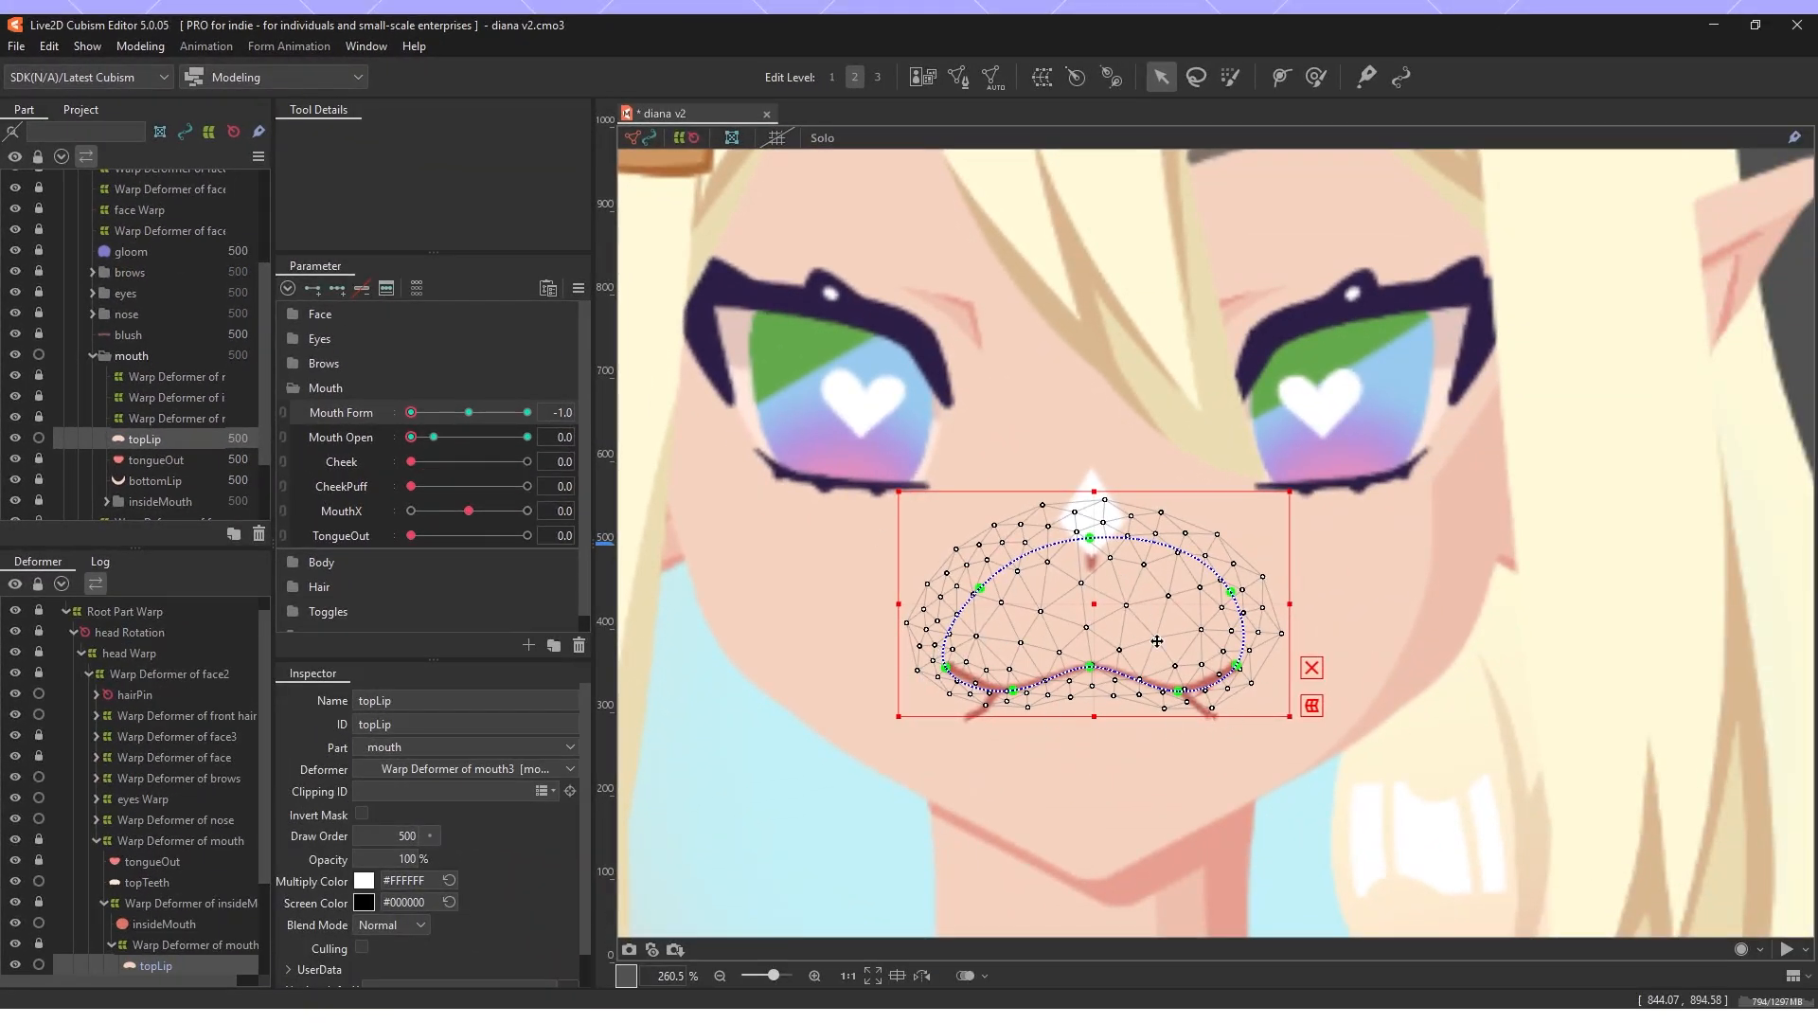
pyautogui.click(461, 413)
pyautogui.moveTo(459, 417); pyautogui.dragTo(374, 416)
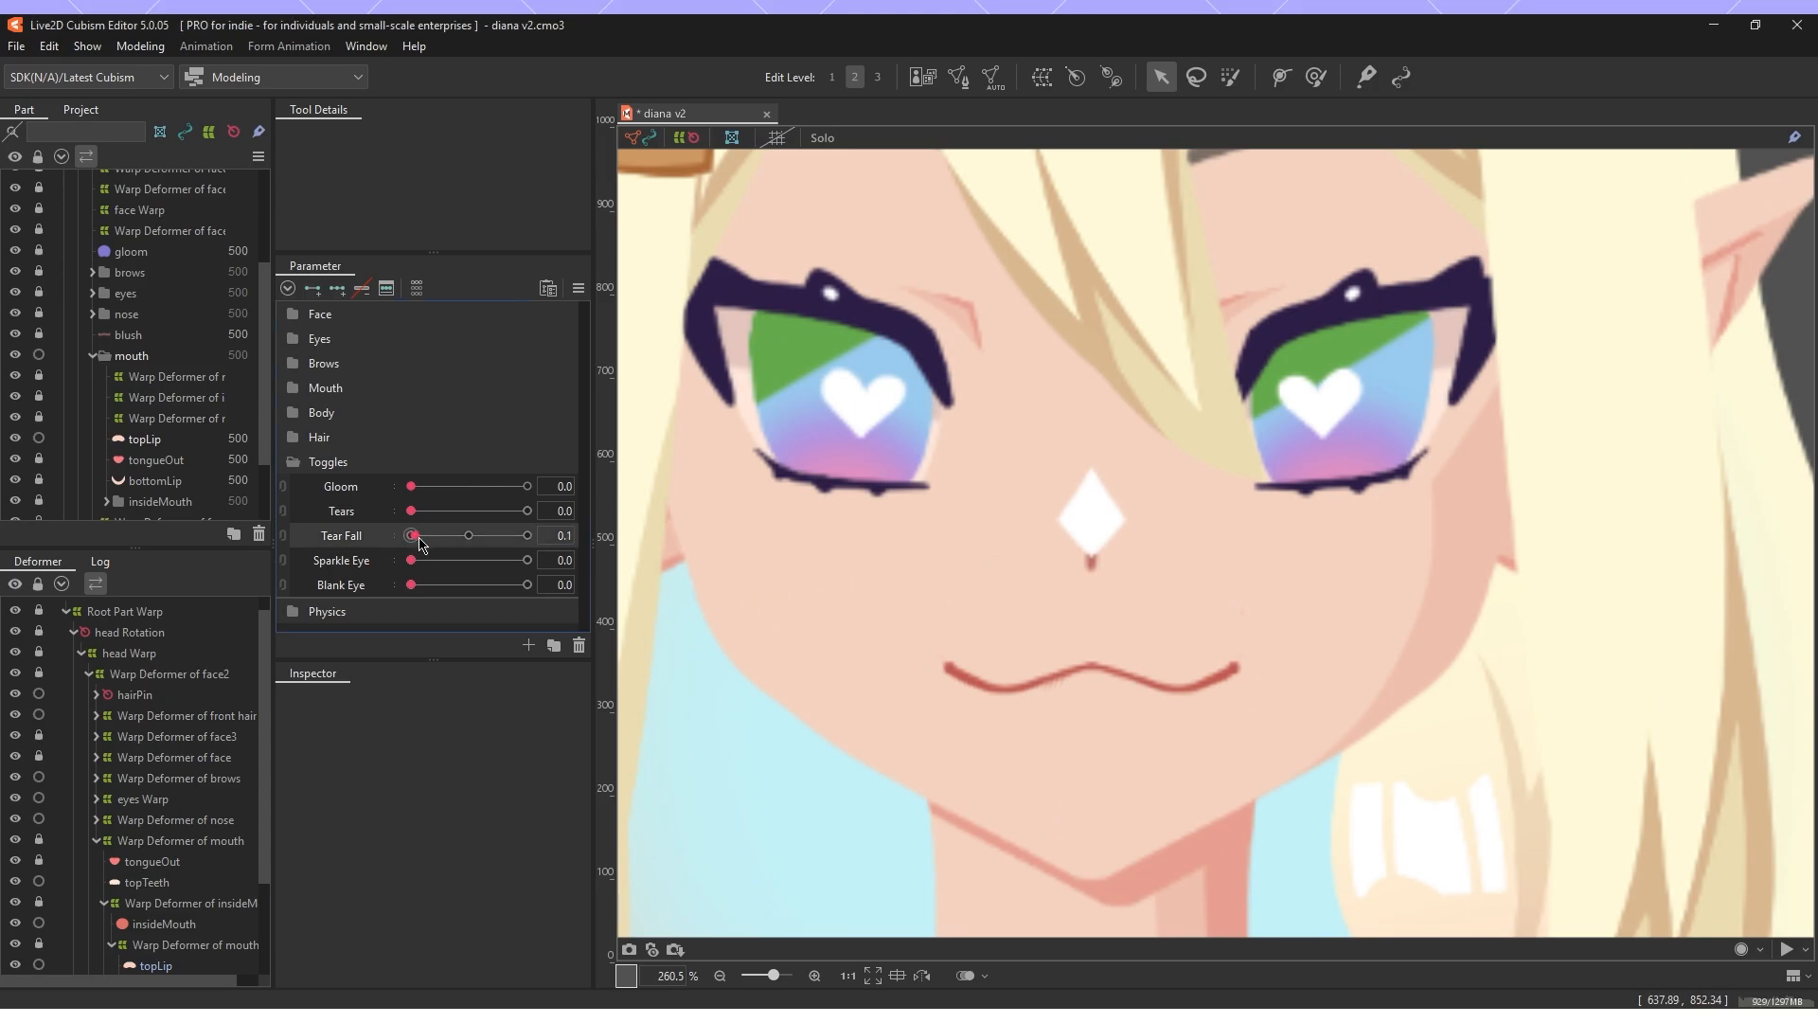
# With Tears set to 1.0, enable Repeat for the Tear Fall parameter and preview the falling tear across its range.
pyautogui.moveTo(411, 510)
pyautogui.mouseDown()
pyautogui.moveTo(549, 514)
pyautogui.moveTo(486, 535)
pyautogui.moveTo(537, 535)
pyautogui.moveTo(430, 537)
pyautogui.moveTo(572, 536)
pyautogui.moveTo(369, 544)
pyautogui.moveTo(520, 535)
pyautogui.moveTo(410, 536)
pyautogui.mouseUp()
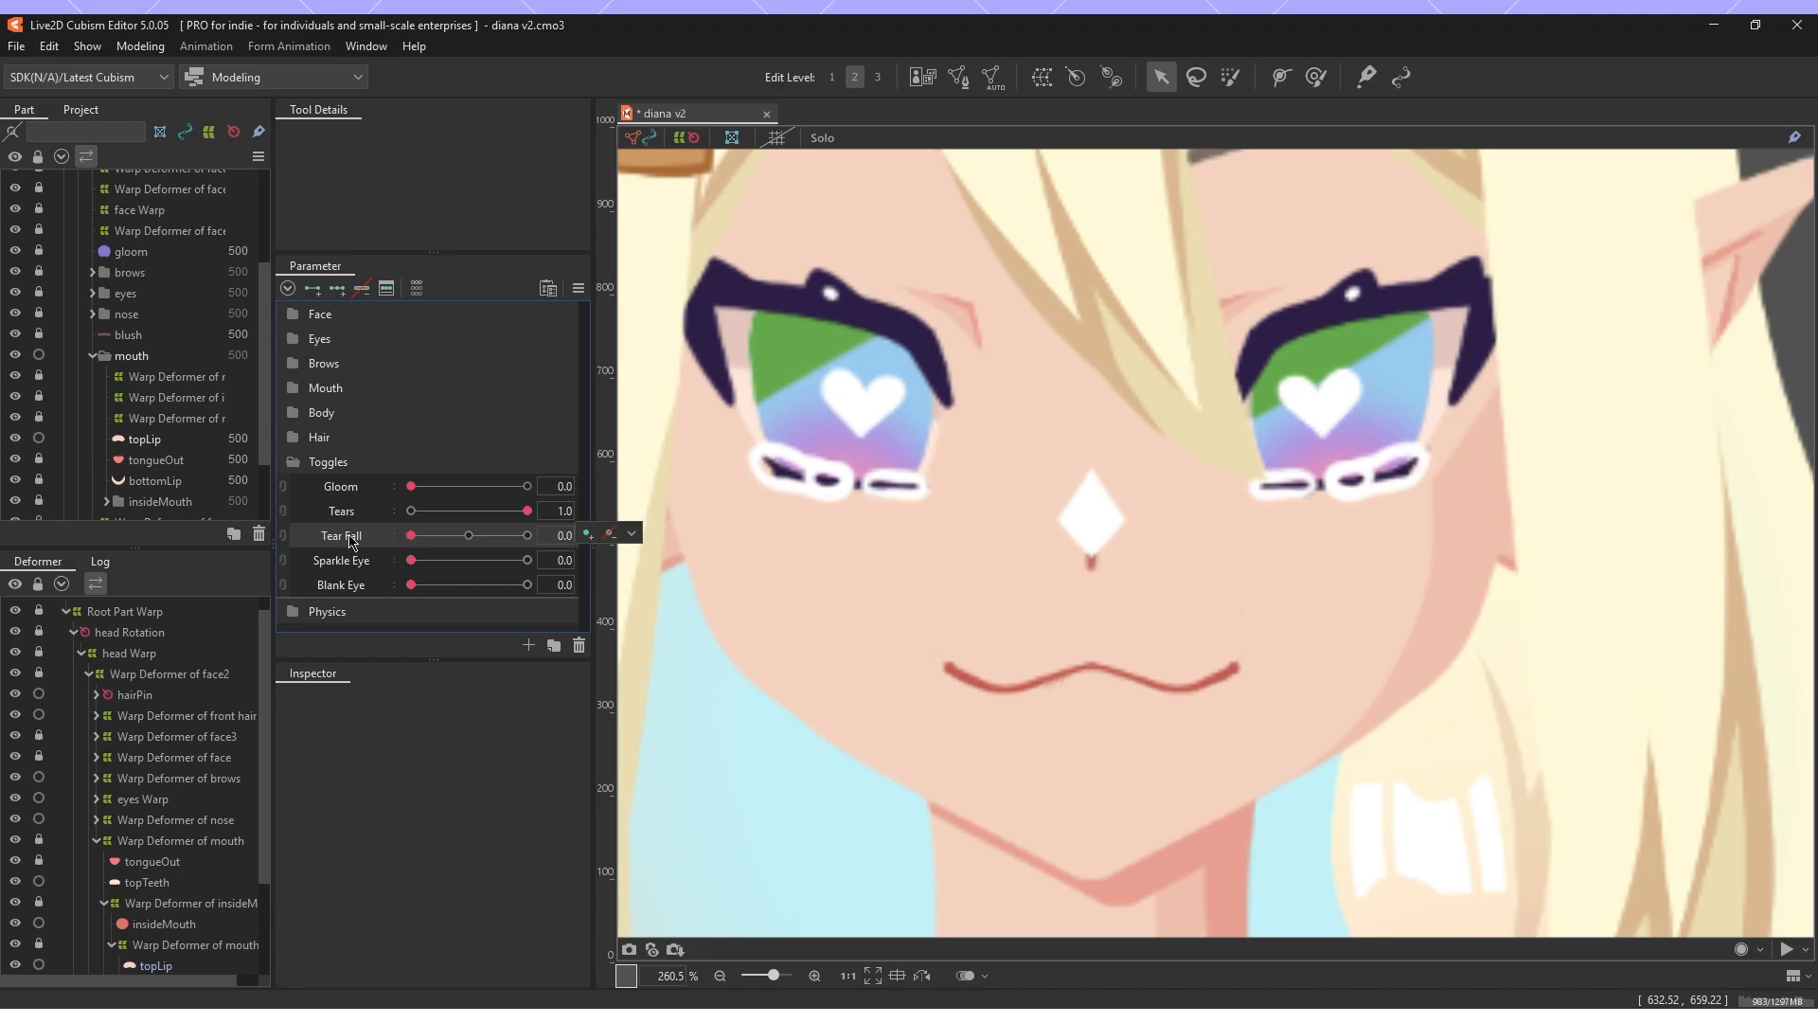
pyautogui.rightClick(350, 538)
pyautogui.click(403, 555)
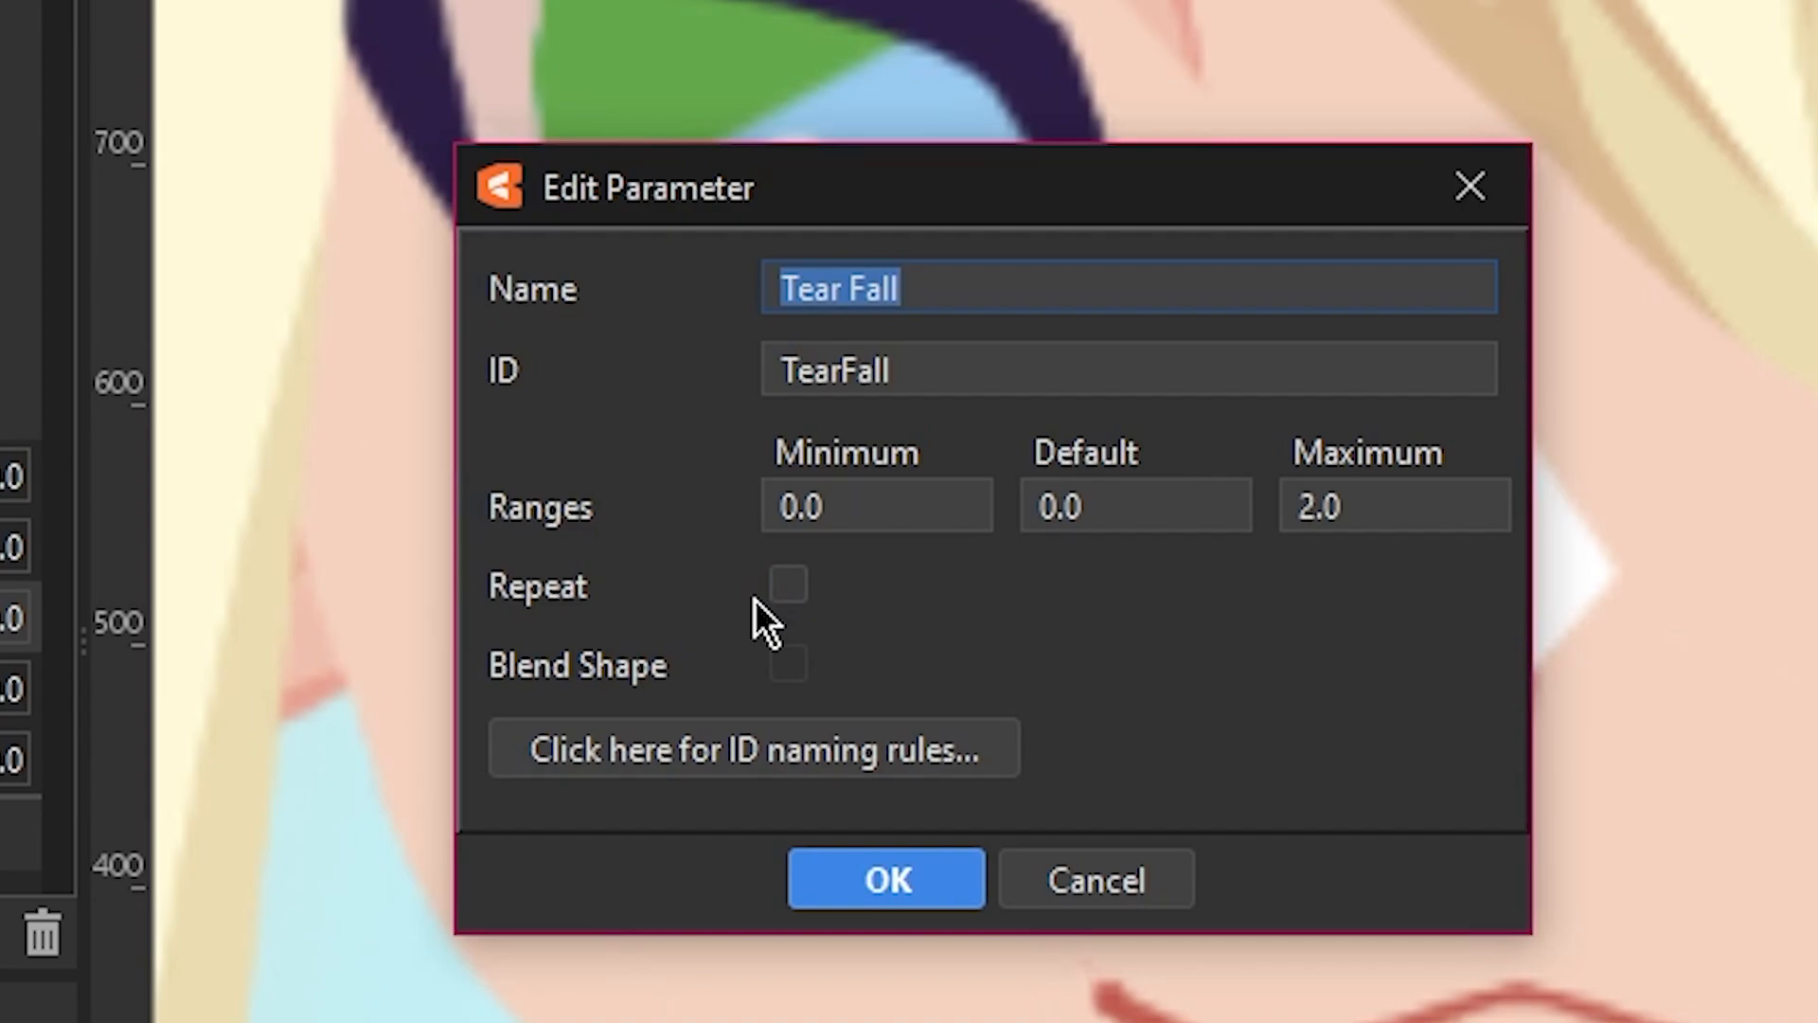
pyautogui.click(801, 599)
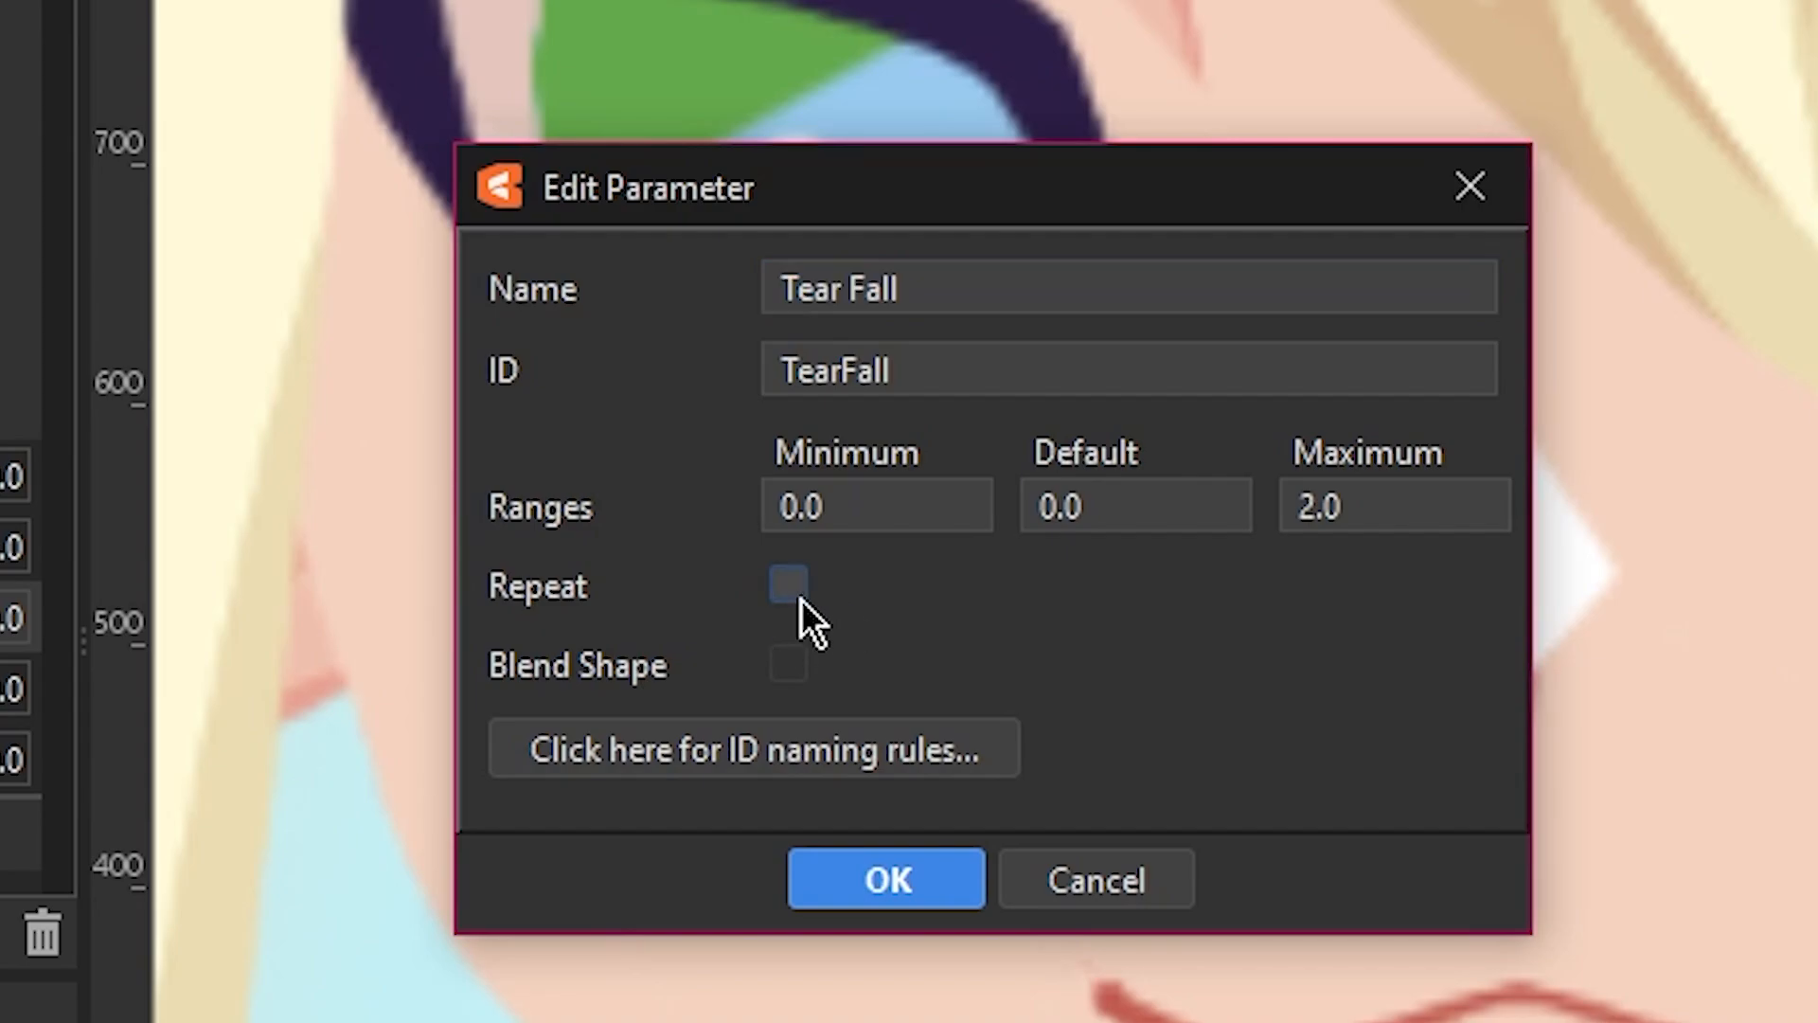
pyautogui.click(901, 873)
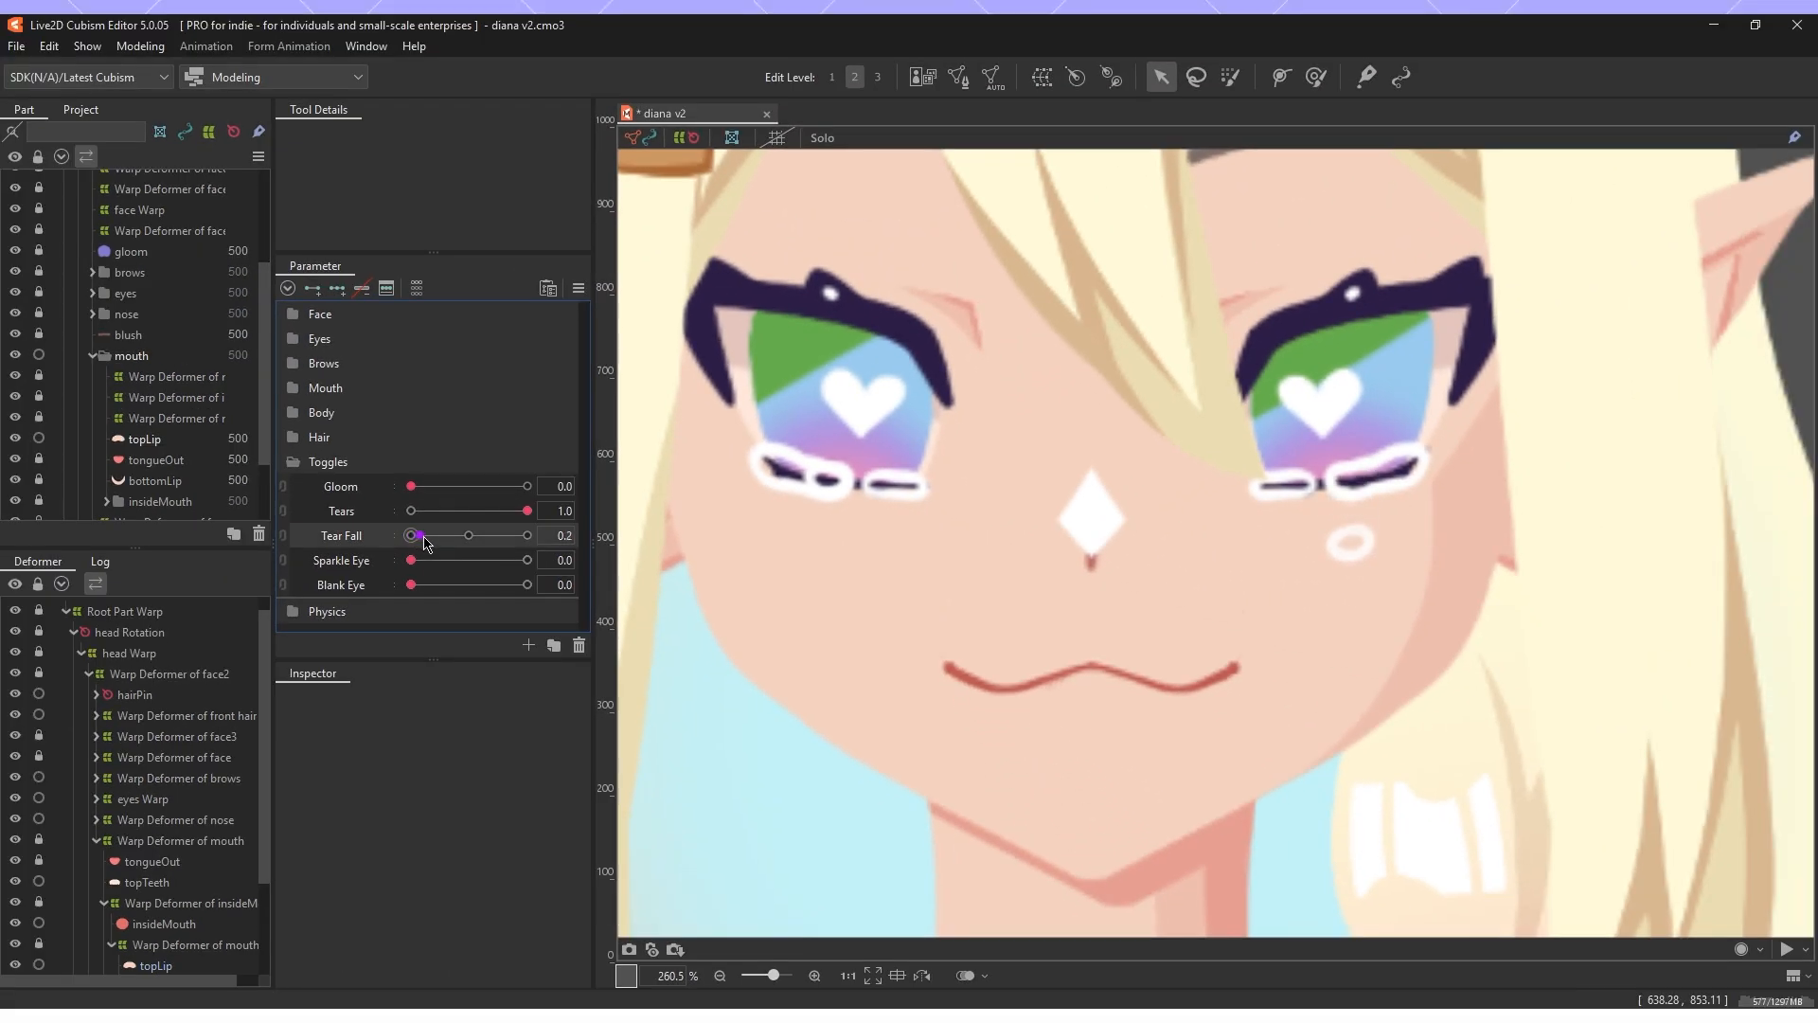
pyautogui.moveTo(411, 535); pyautogui.dragTo(519, 536)
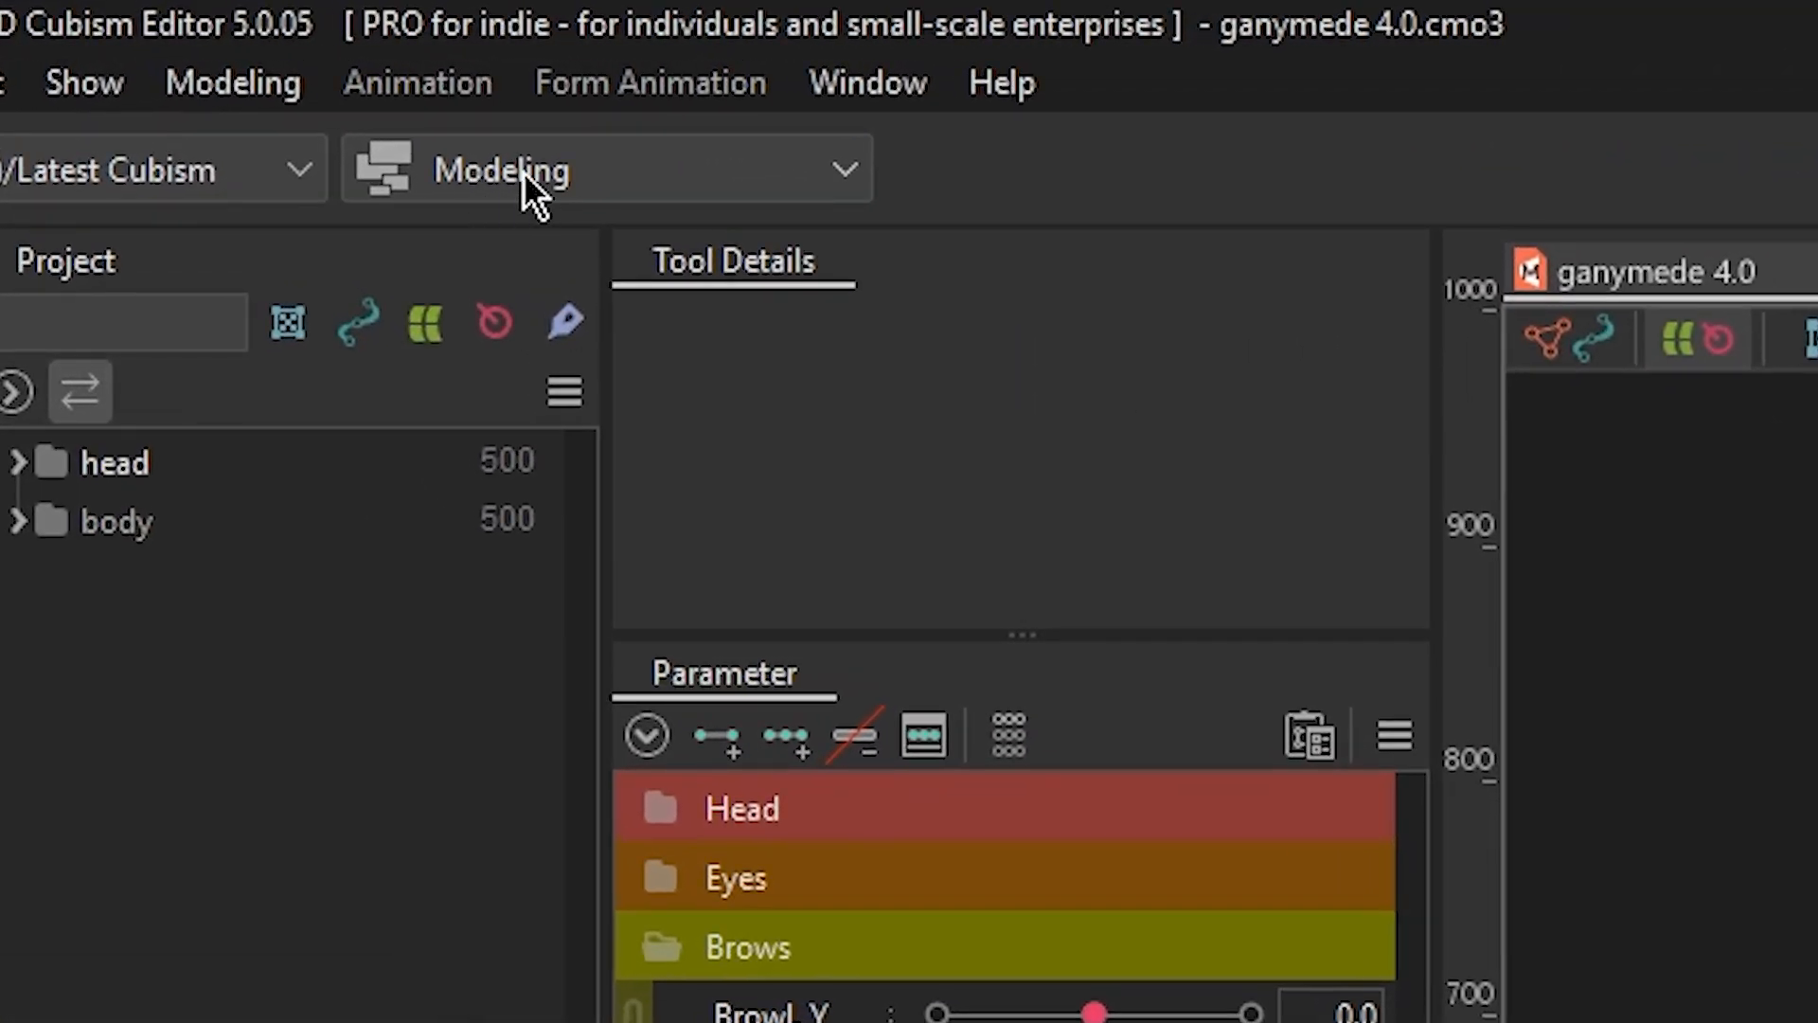
# Switch to the Animation workspace and create an animation scene from the ganymede 4.0 model with the SDK (Unity) target.
pyautogui.click(523, 173)
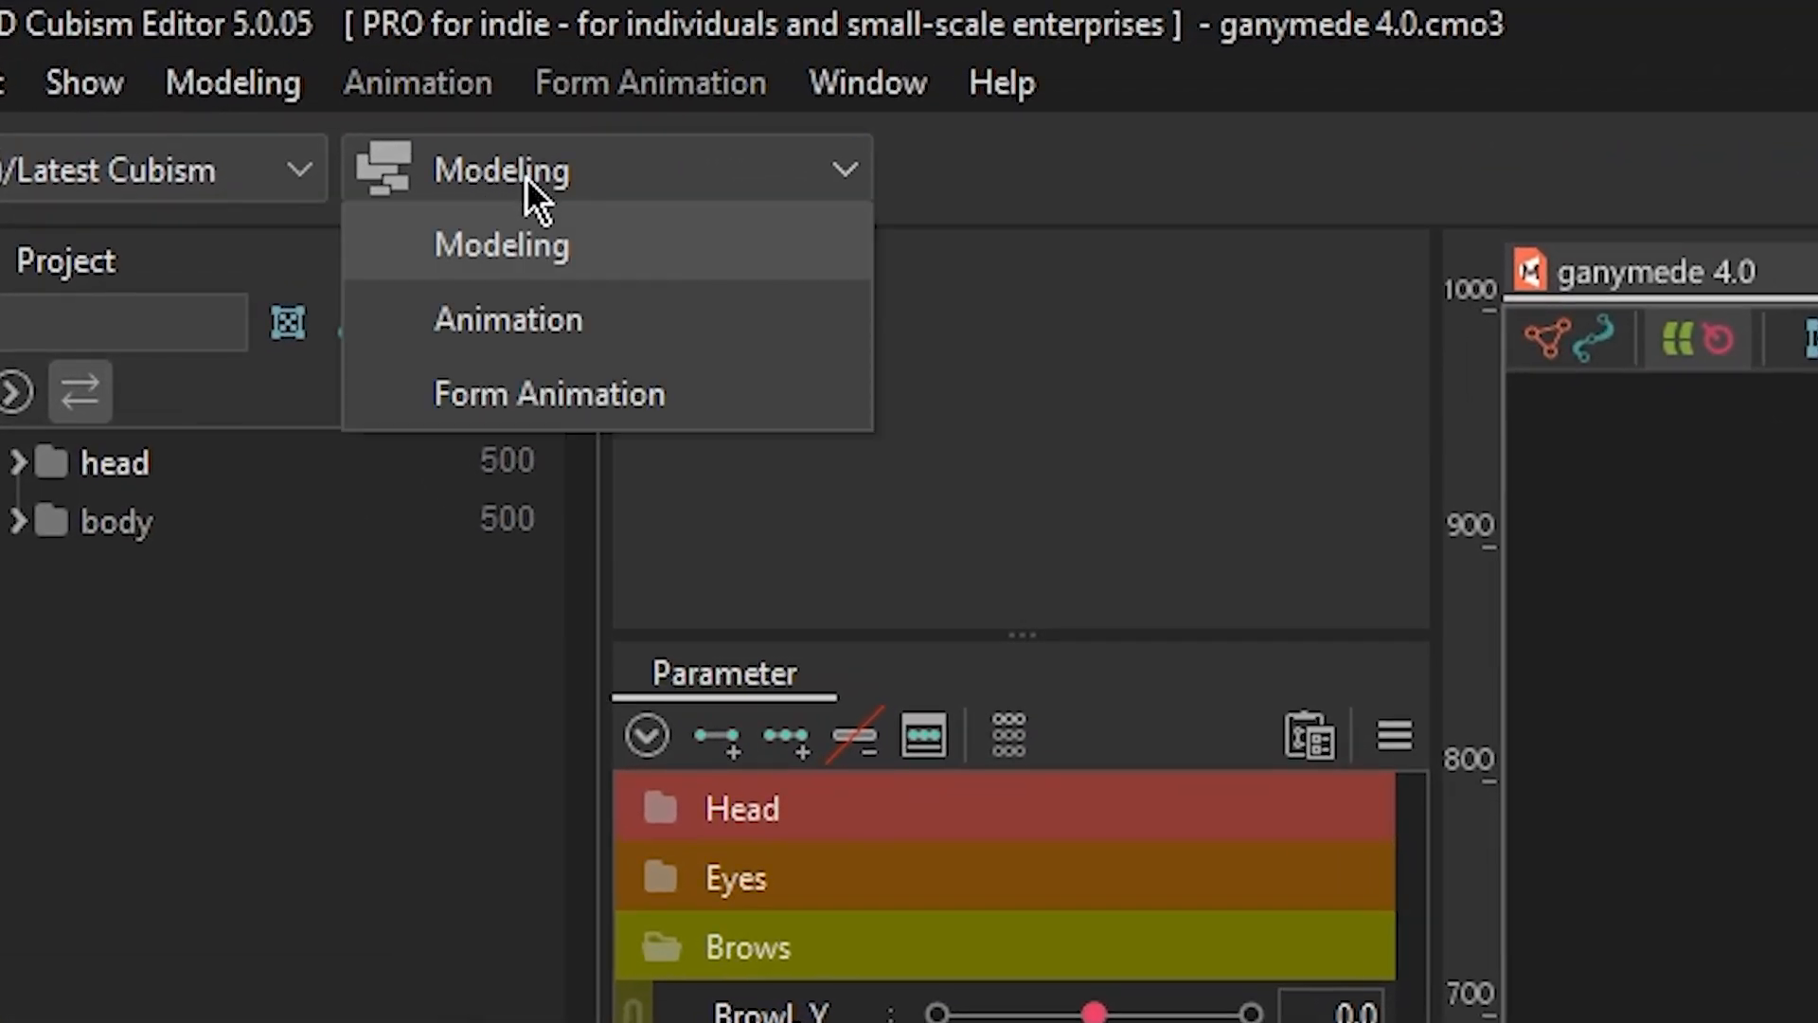
pyautogui.click(538, 317)
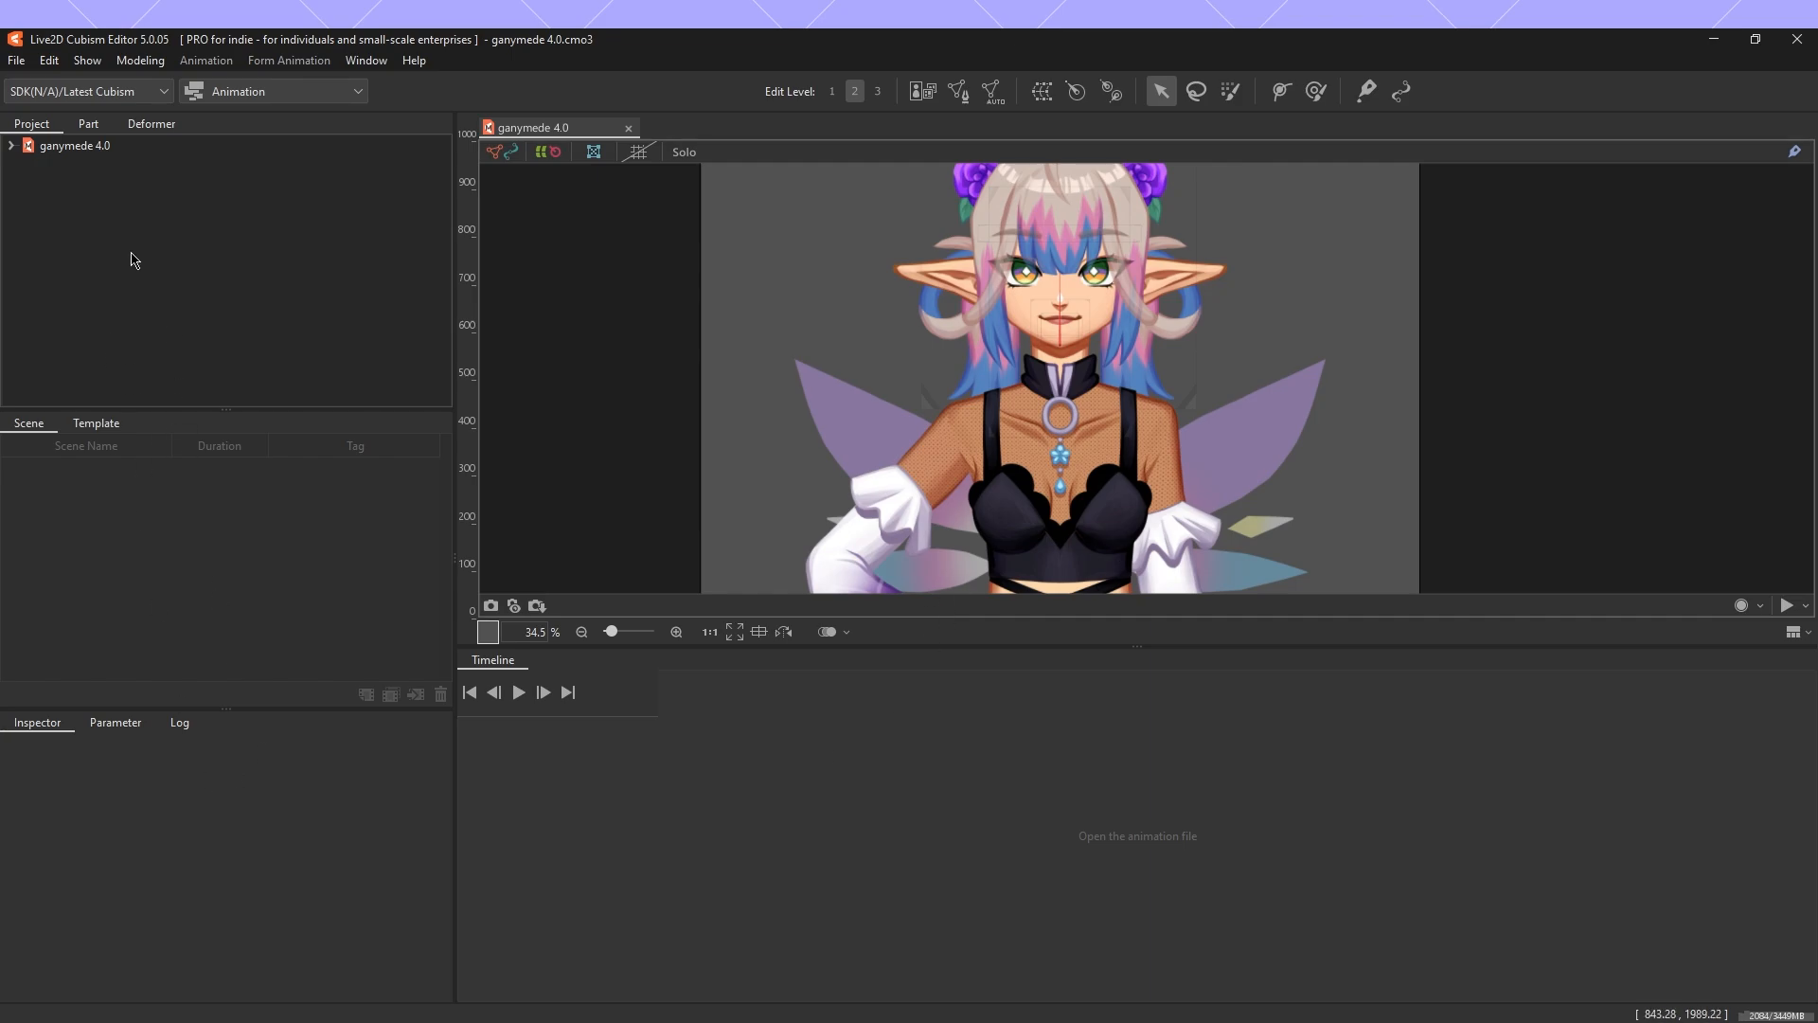
pyautogui.click(78, 151)
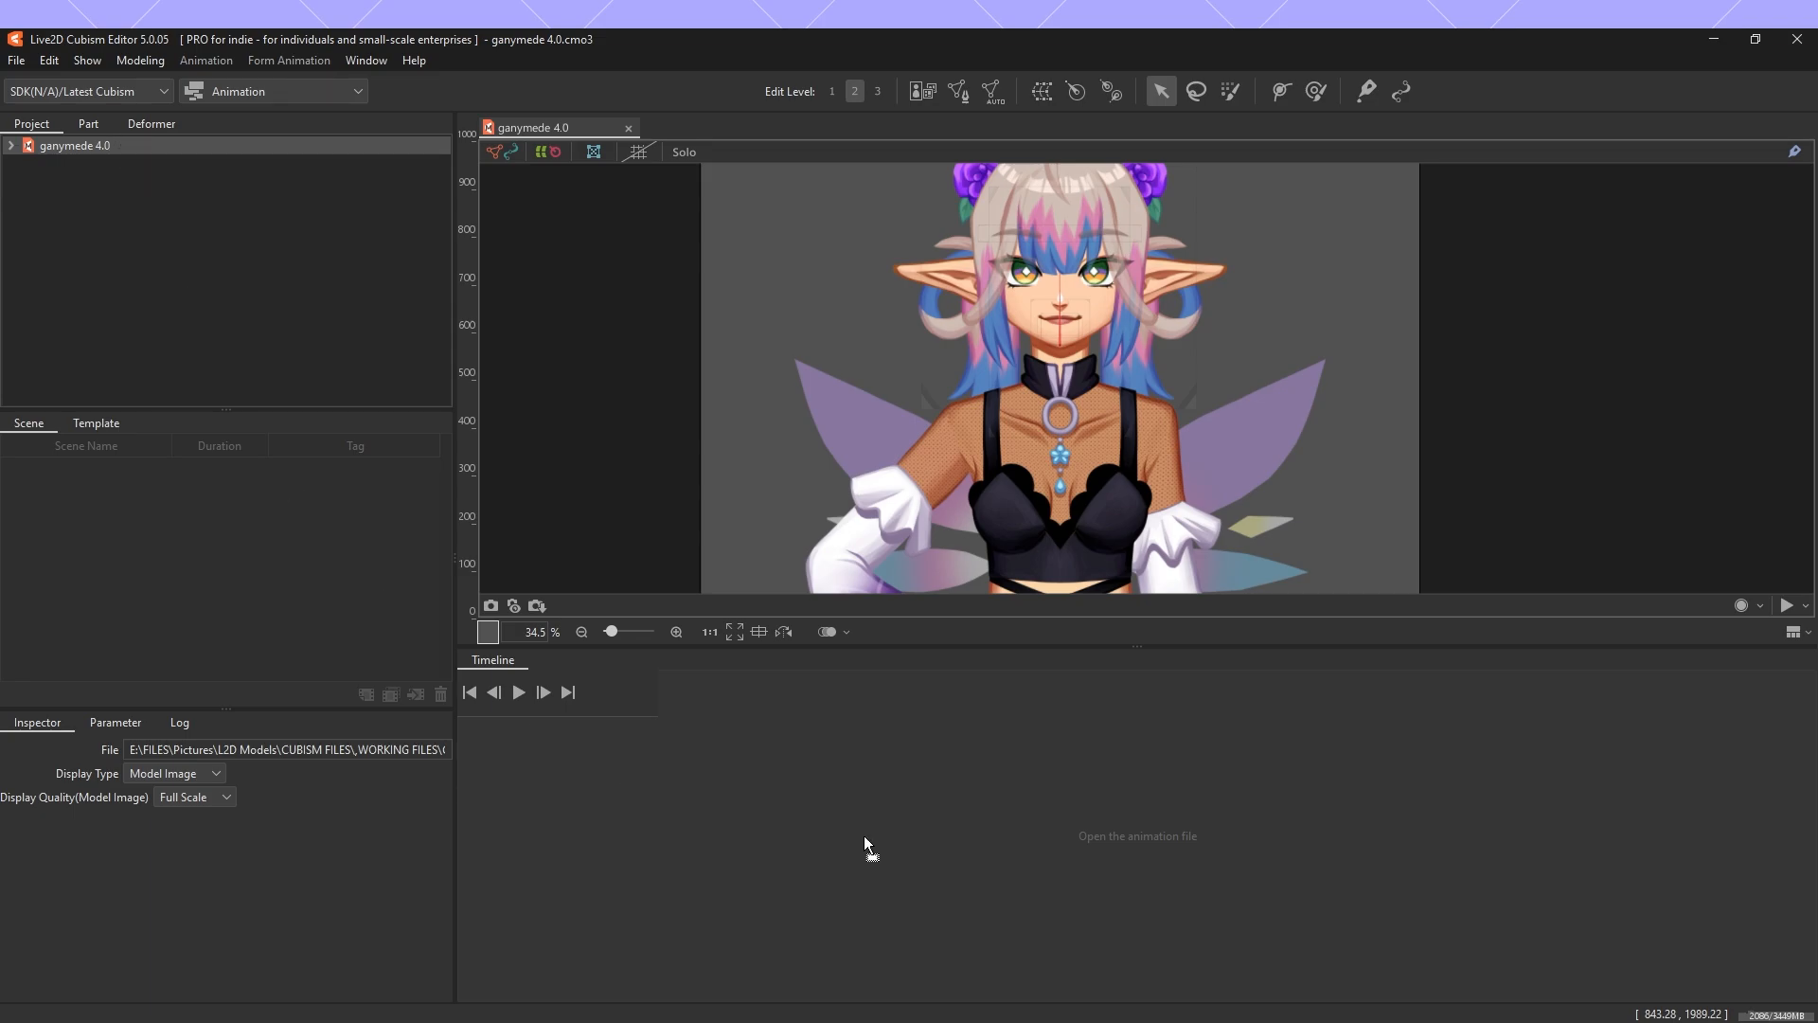
pyautogui.moveTo(1020, 860); pyautogui.dragTo(1051, 833)
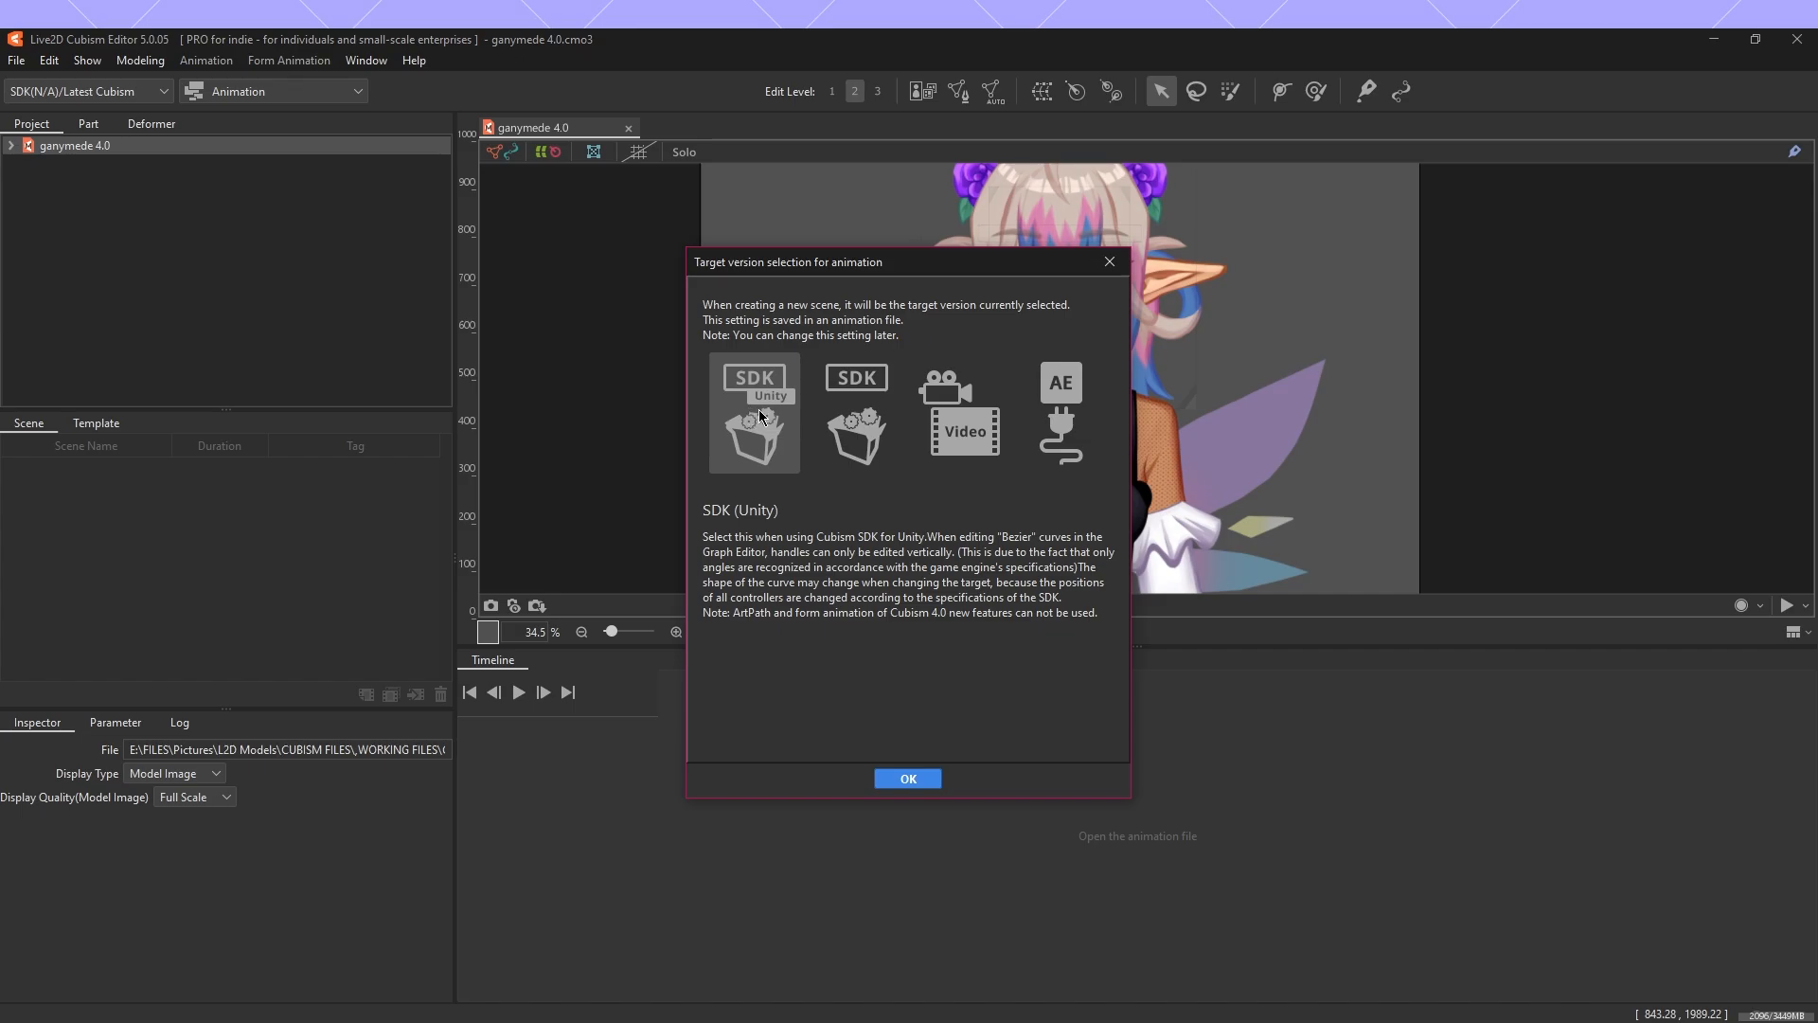
pyautogui.click(907, 779)
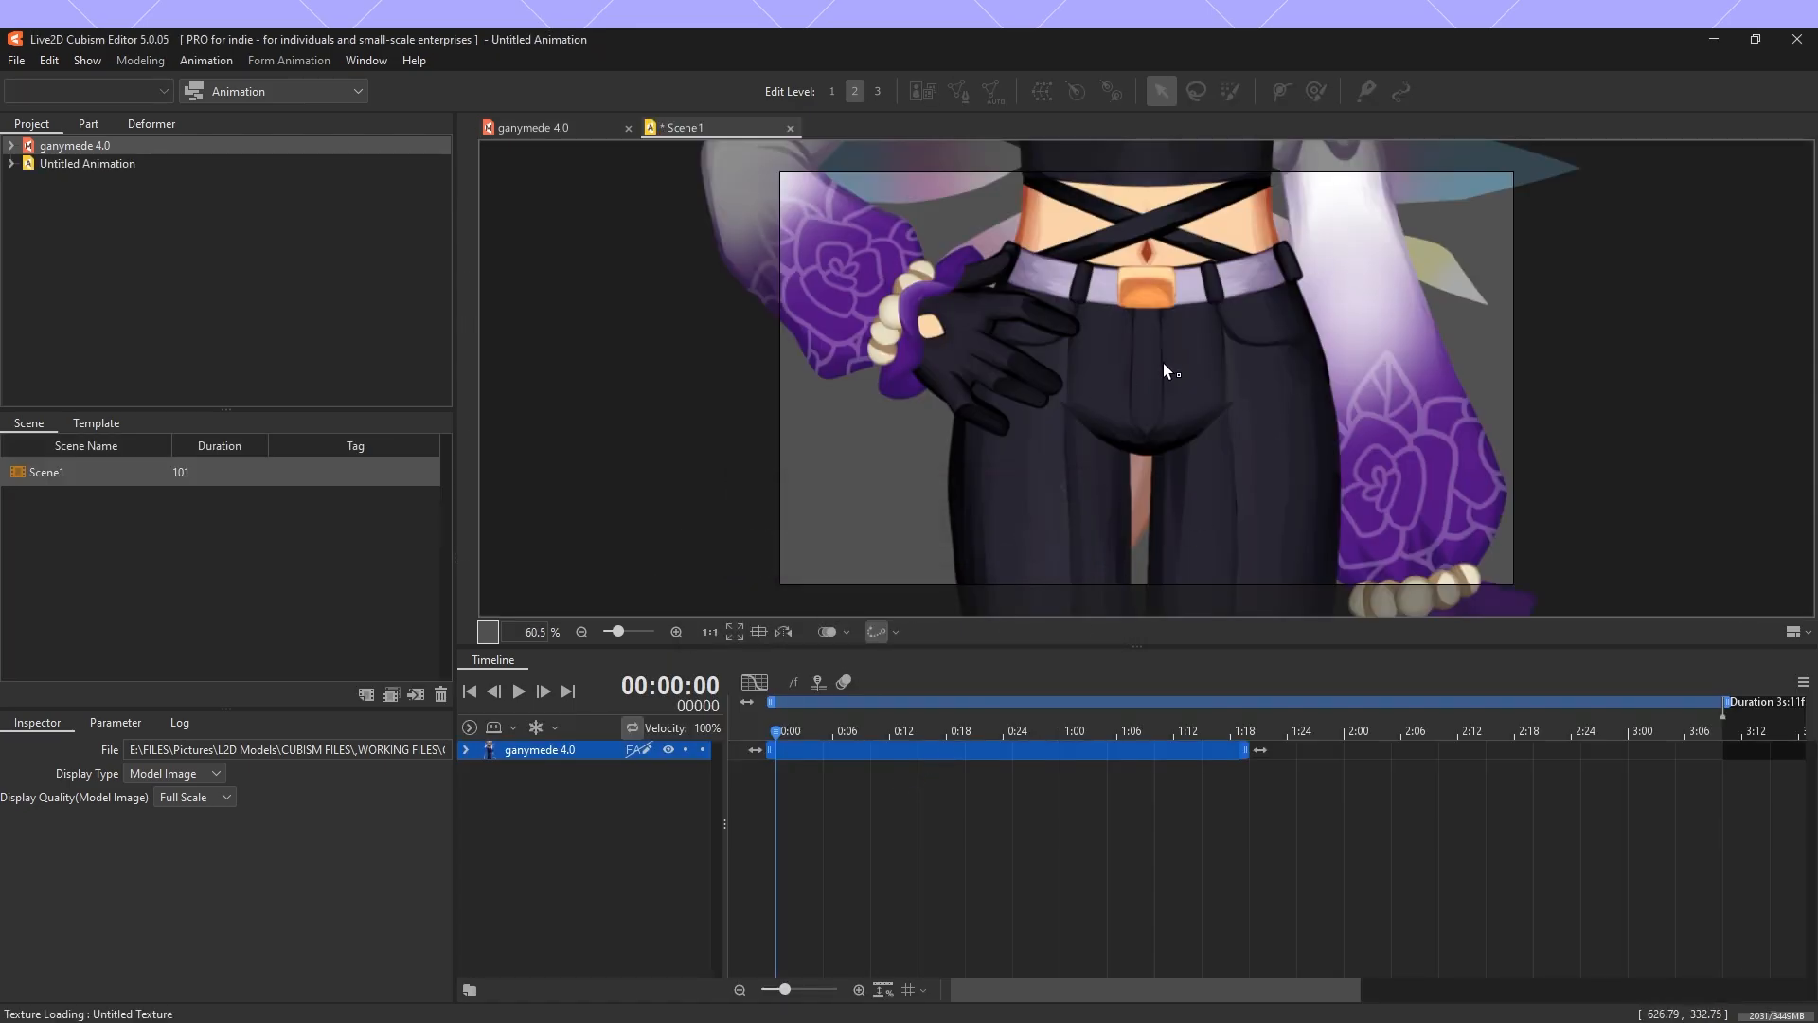
pyautogui.scroll(-5, 1182, 386)
pyautogui.scroll(3, 1180, 388)
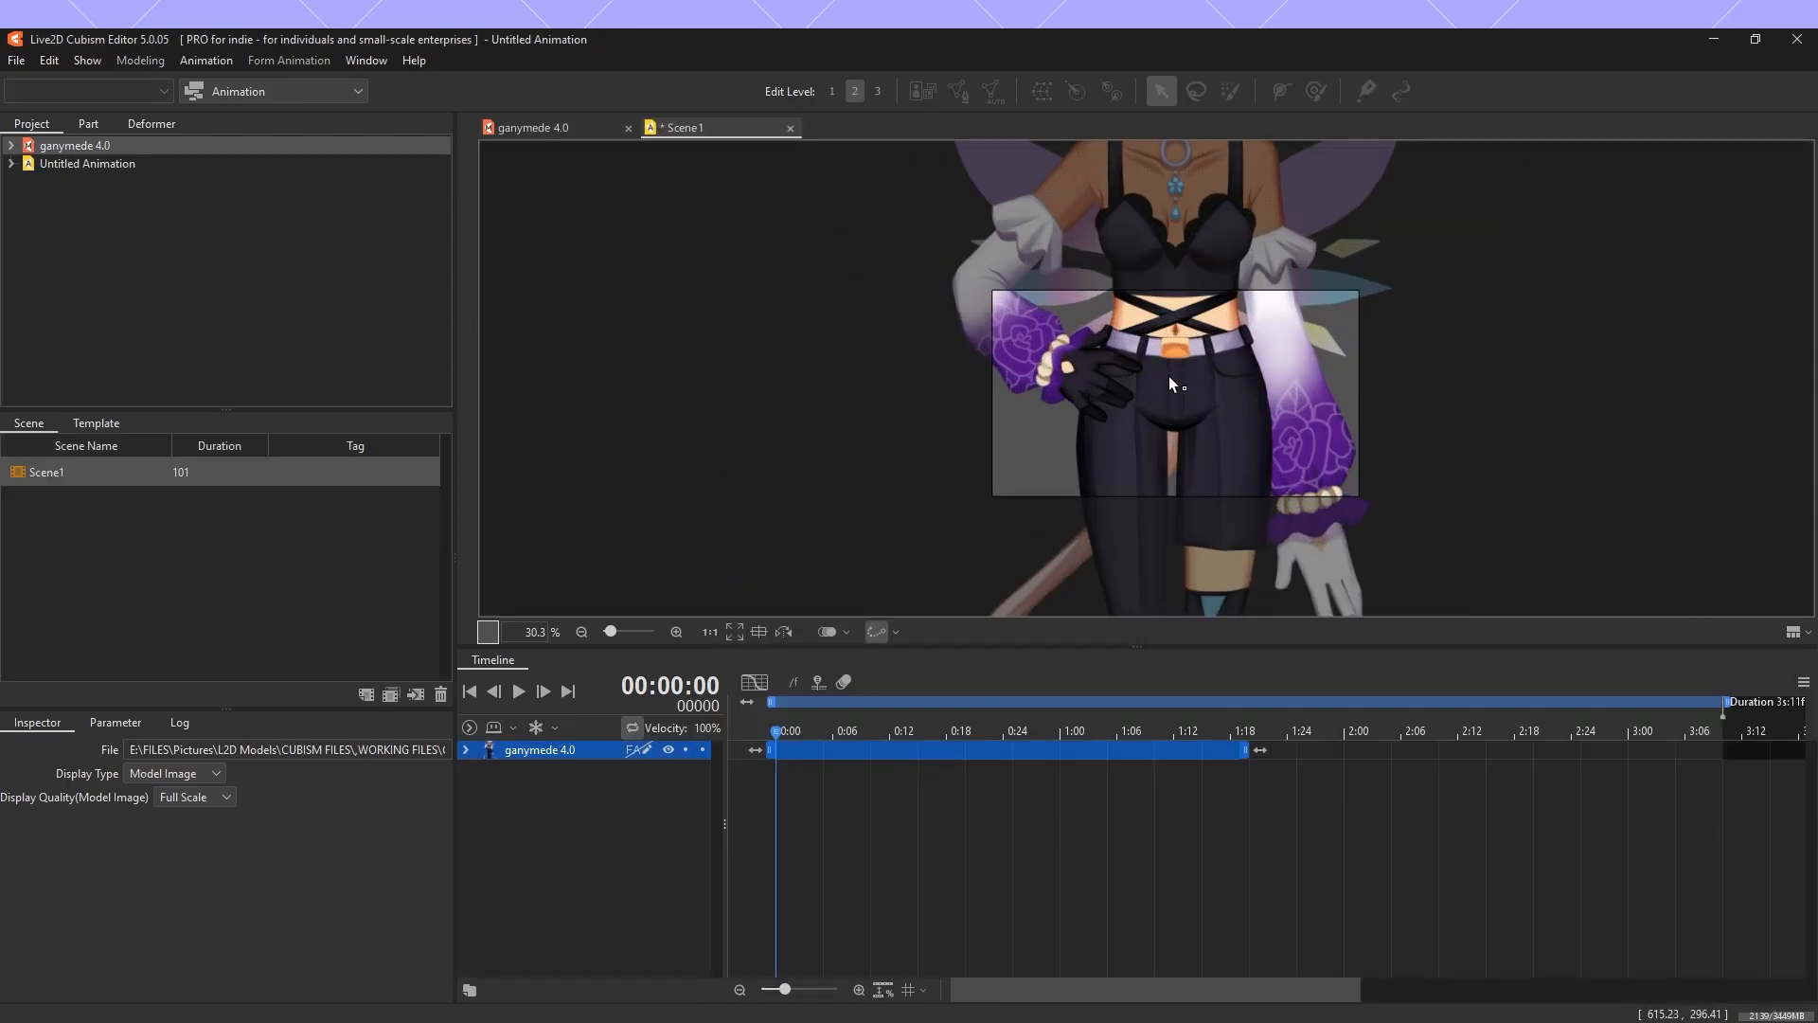
pyautogui.scroll(-7, 1172, 385)
pyautogui.scroll(12, 1172, 386)
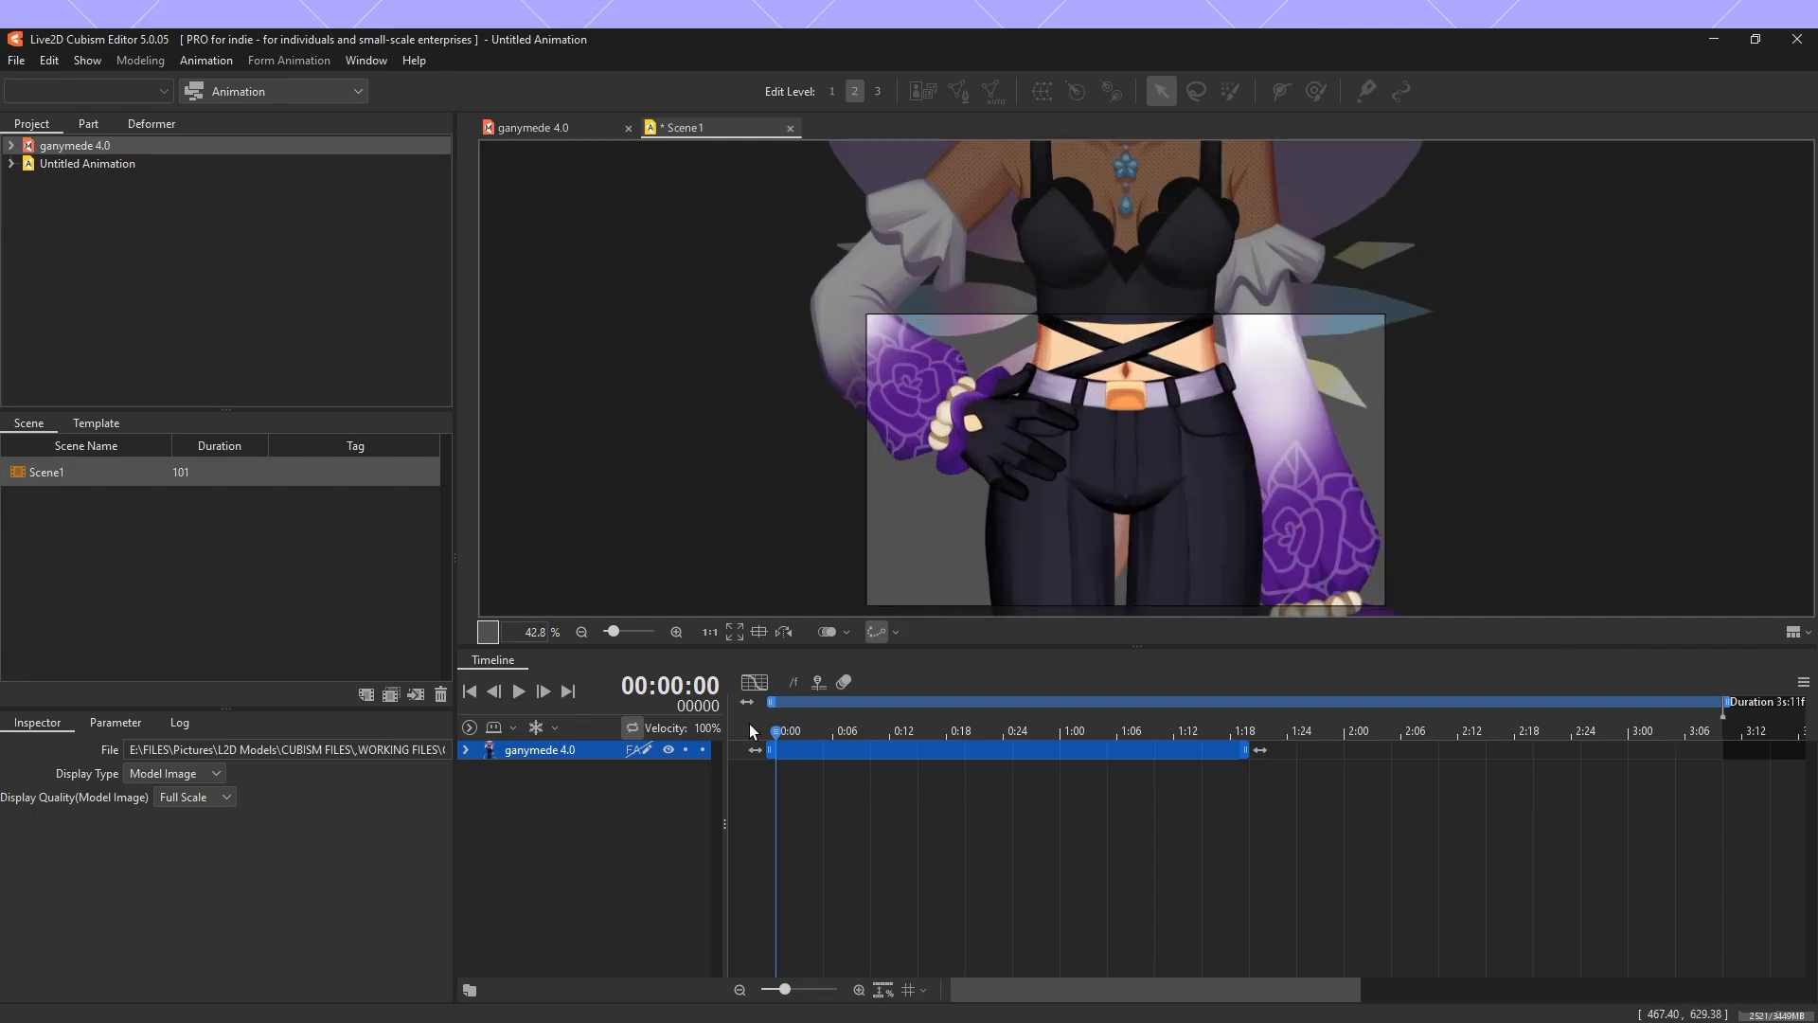
# Move the ganymede 4.0 model down so its head fills the scene frame, and enlarge the canvas area above the timeline.
pyautogui.moveTo(1127, 320); pyautogui.dragTo(1151, 556)
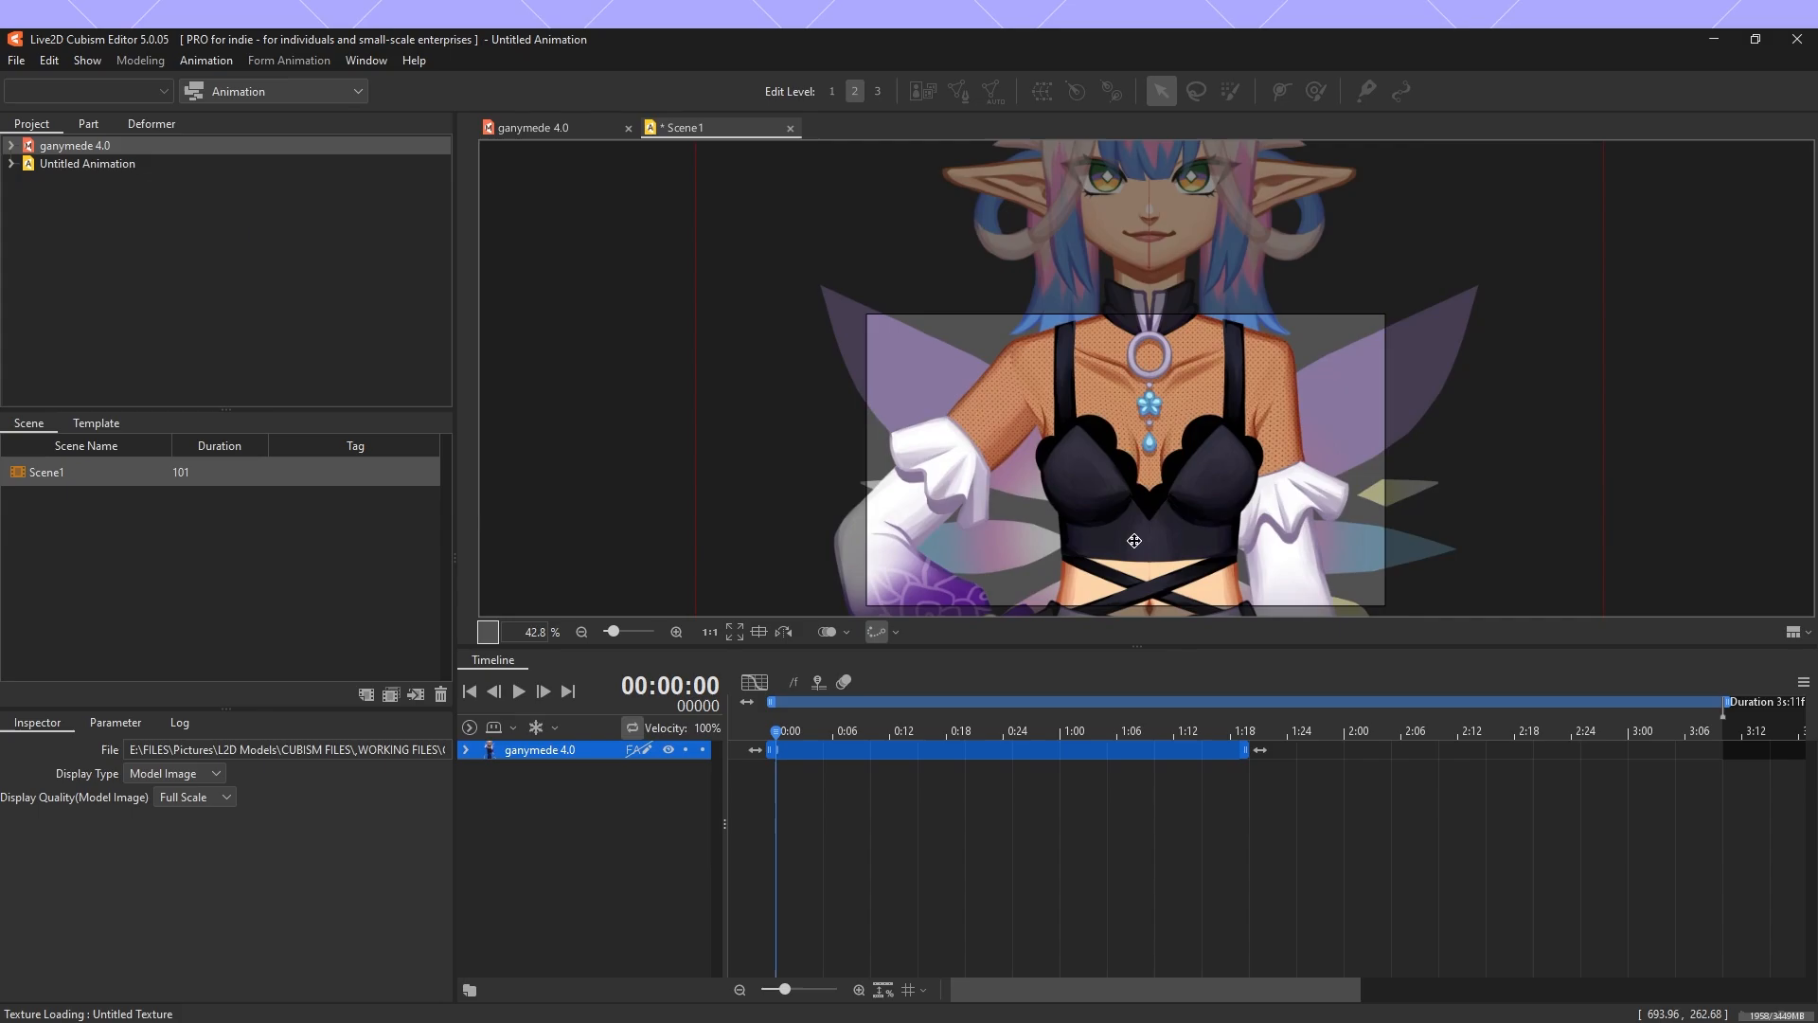
pyautogui.moveTo(1164, 157); pyautogui.dragTo(1141, 477)
pyautogui.scroll(1, 1156, 514)
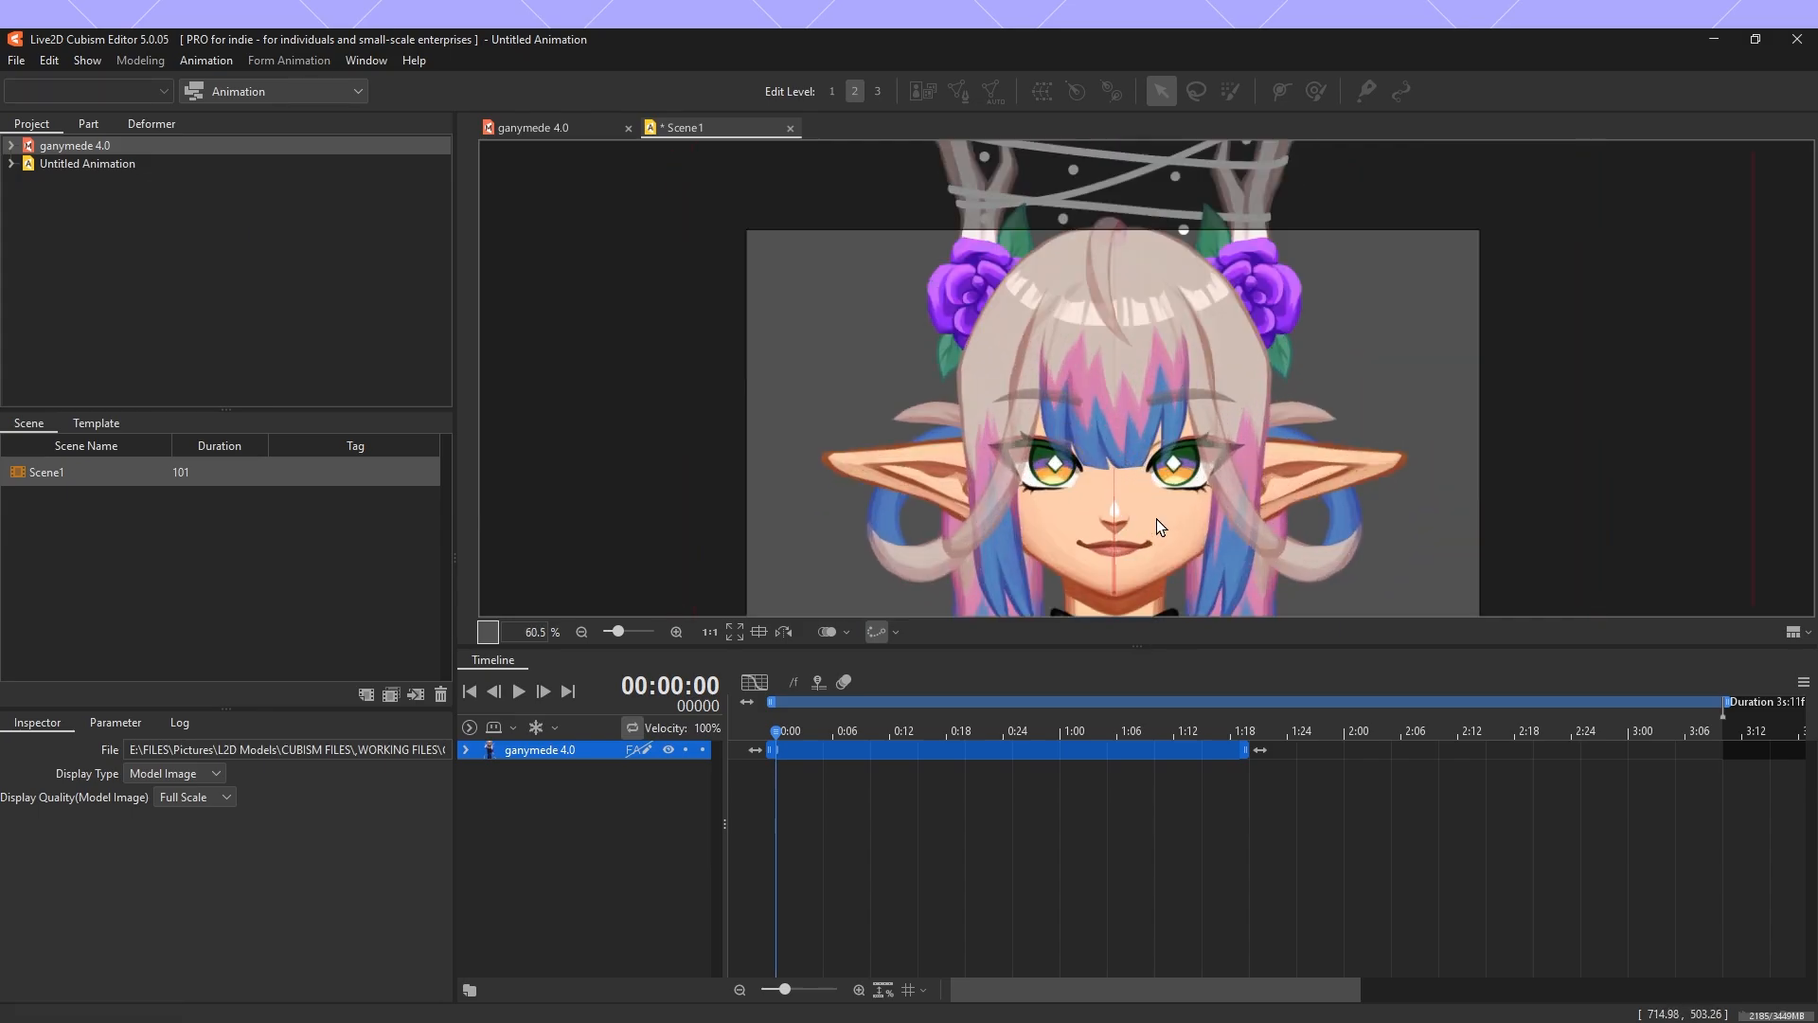
pyautogui.scroll(-1, 1156, 515)
pyautogui.scroll(5, 1156, 505)
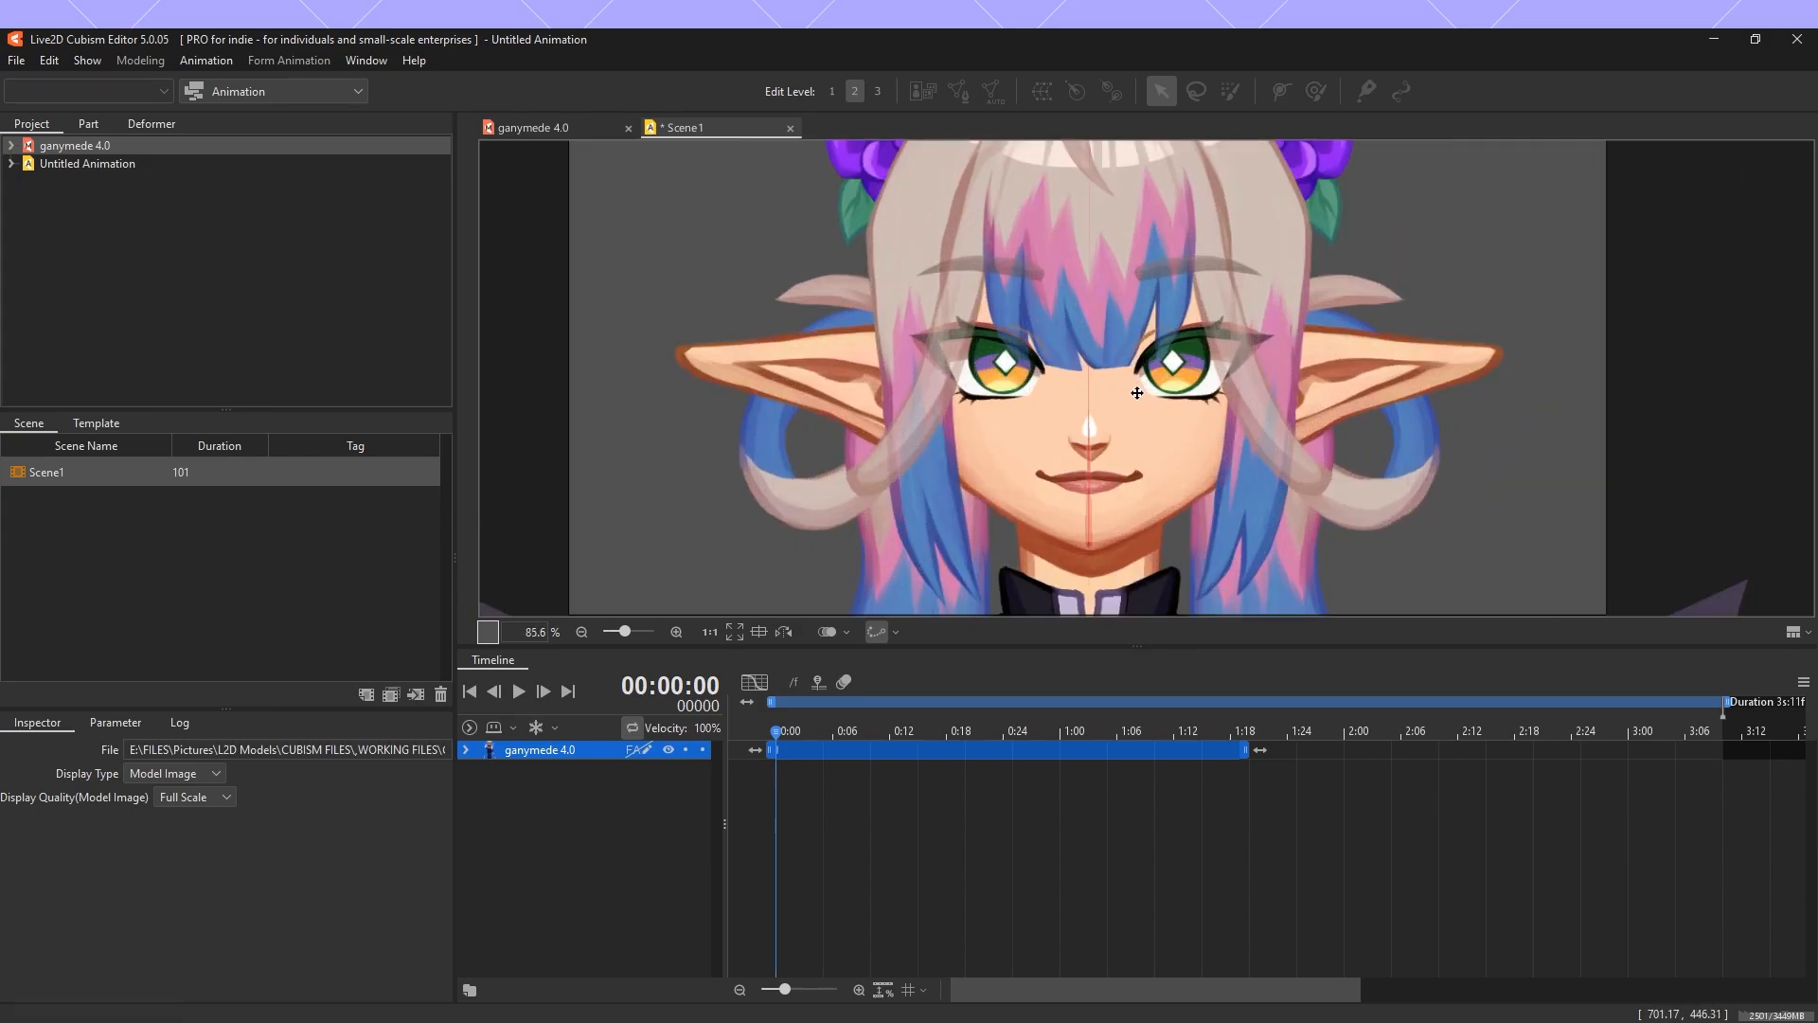
pyautogui.scroll(-2, 1179, 391)
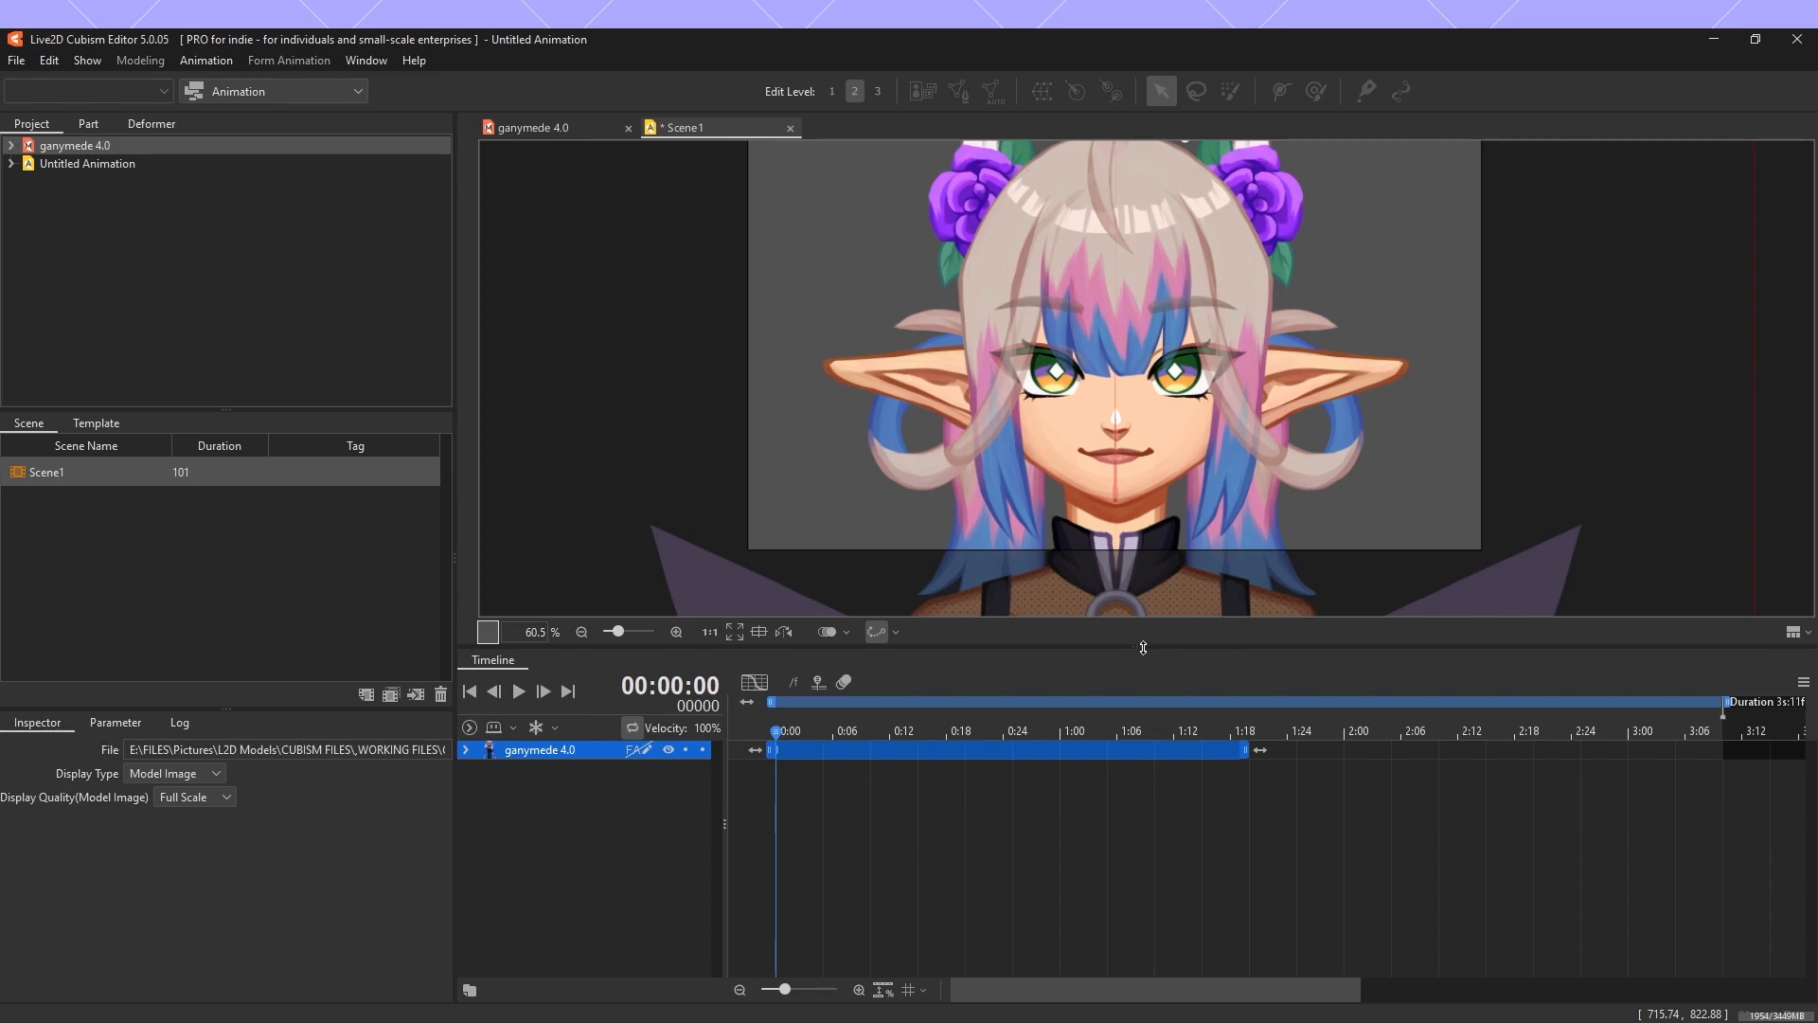
pyautogui.moveTo(1143, 647); pyautogui.dragTo(1143, 724)
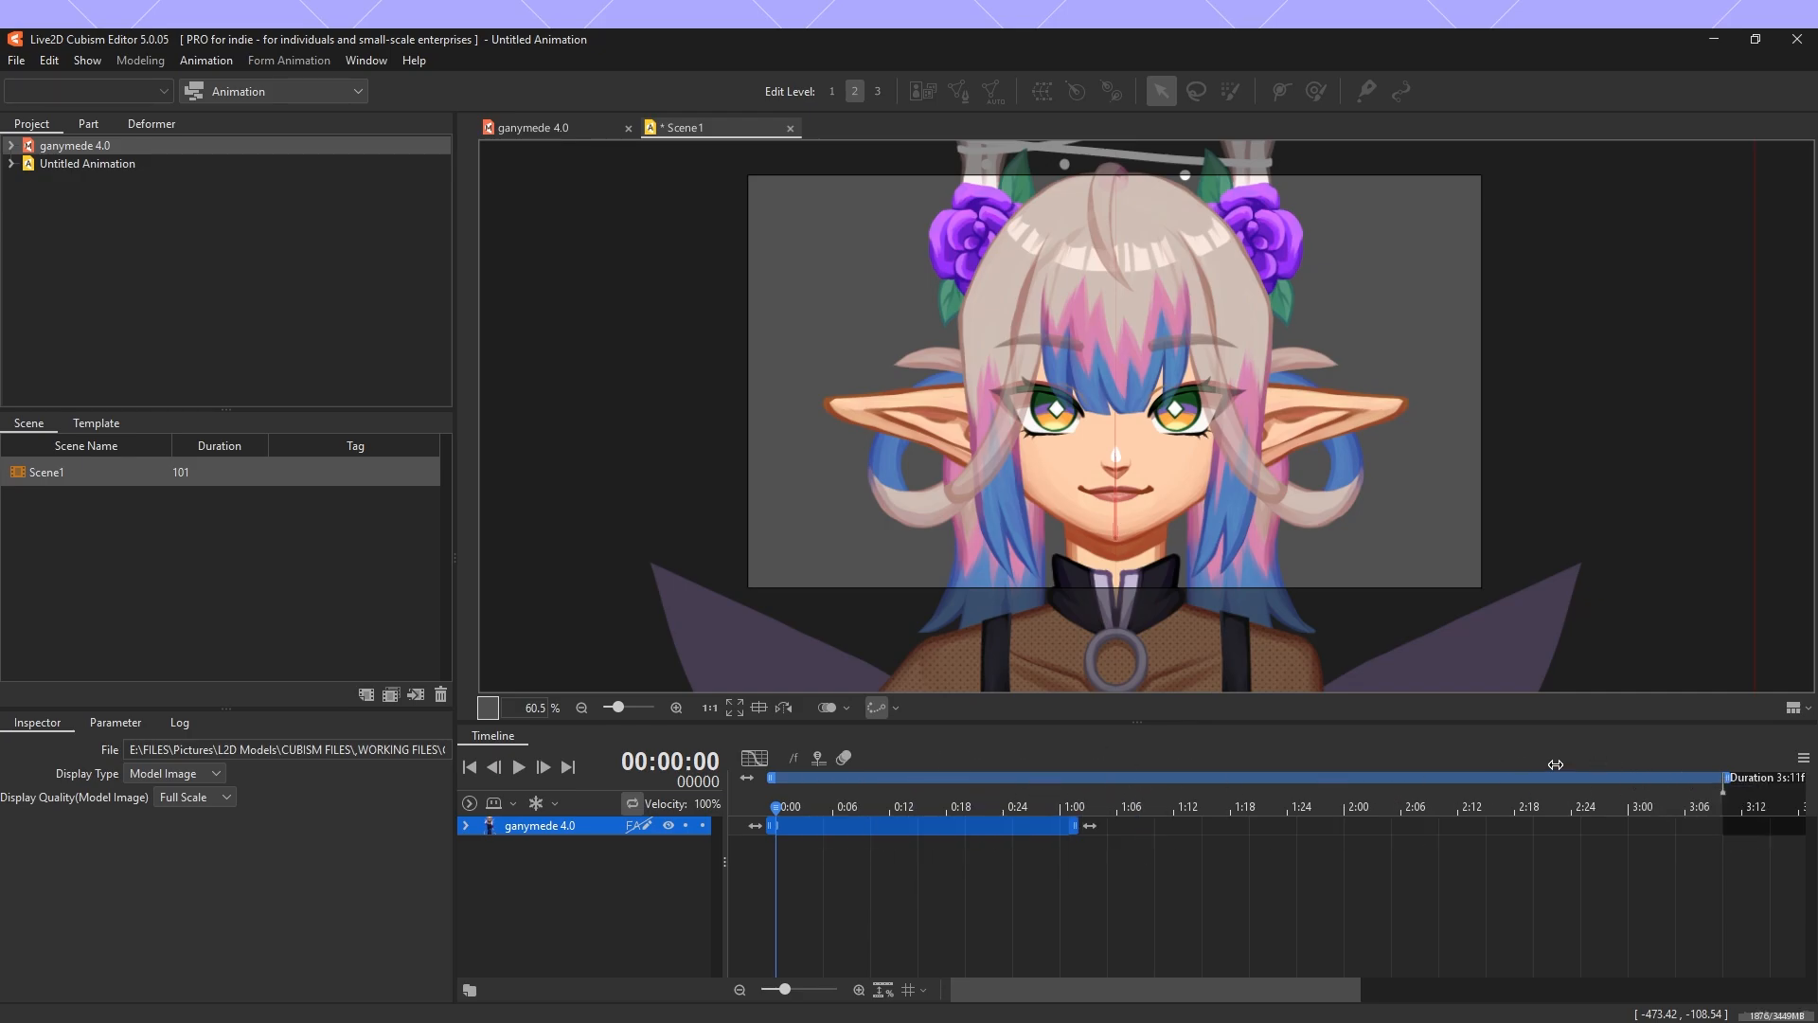
# Extend the scene duration to 134 frames and stretch the work area and ganymede 4.0 track to match.
pyautogui.moveTo(1156, 990); pyautogui.dragTo(1347, 990)
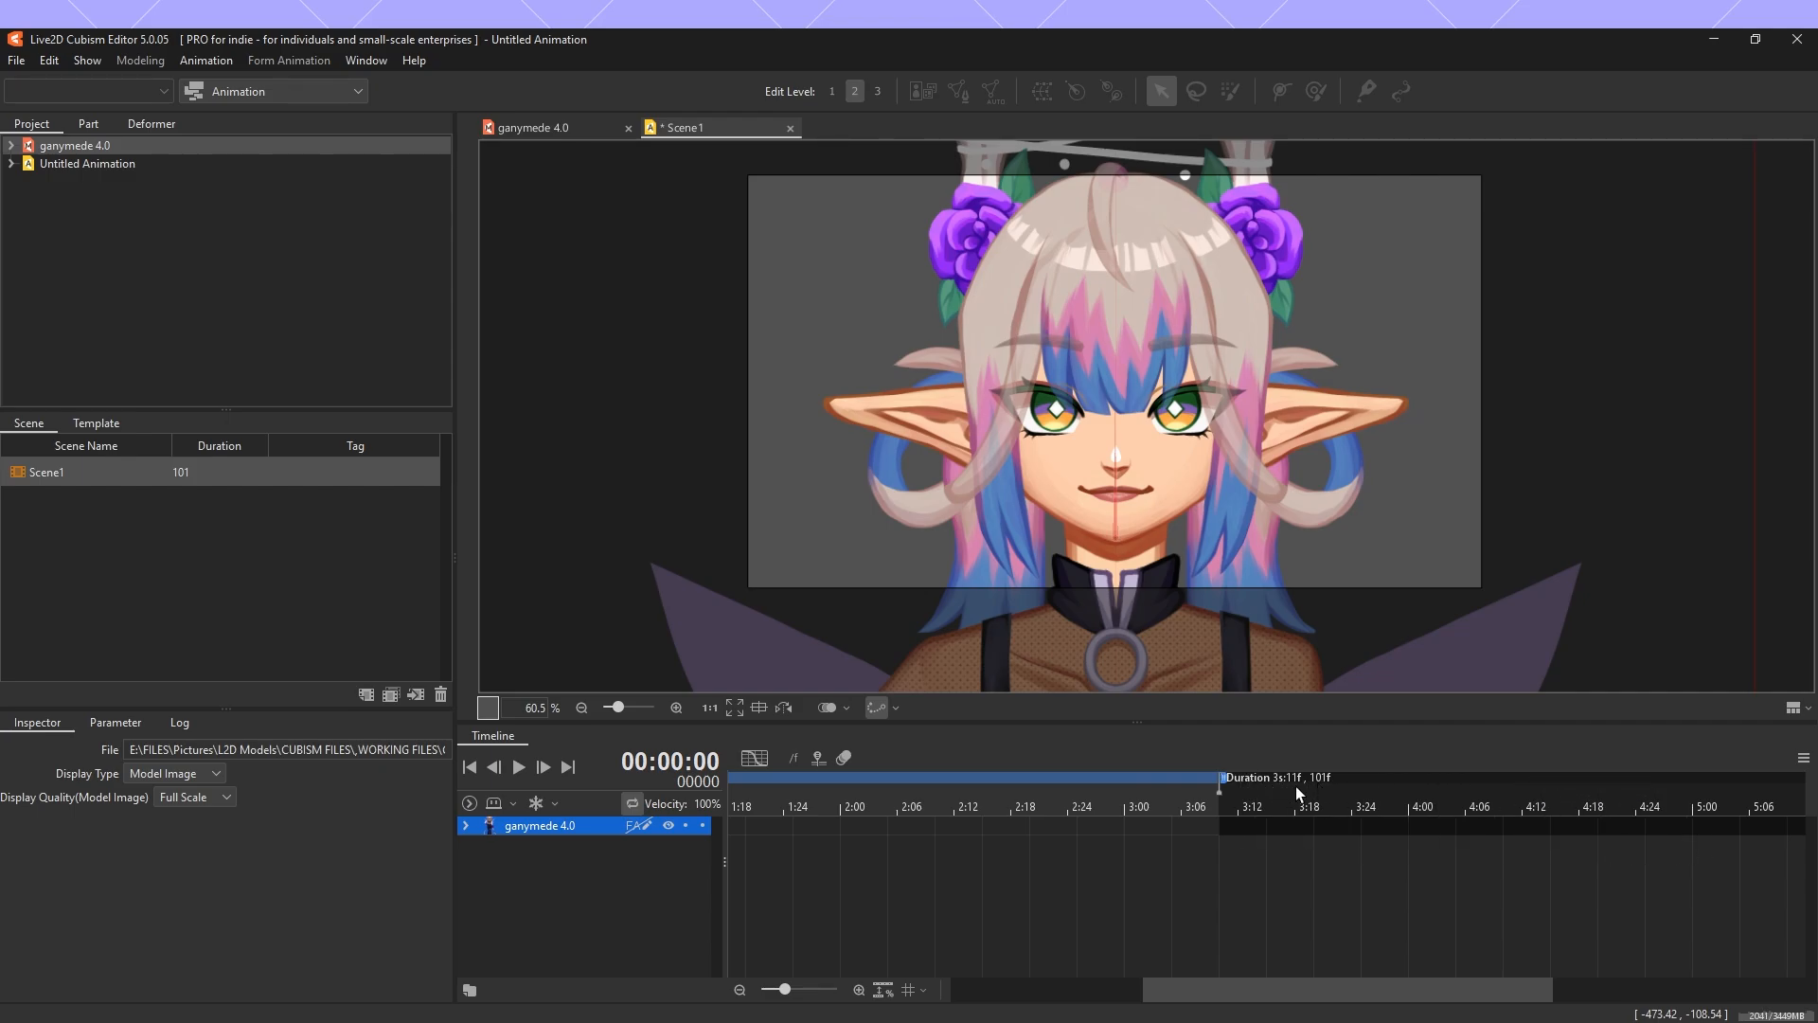
pyautogui.moveTo(1218, 779); pyautogui.dragTo(1634, 776)
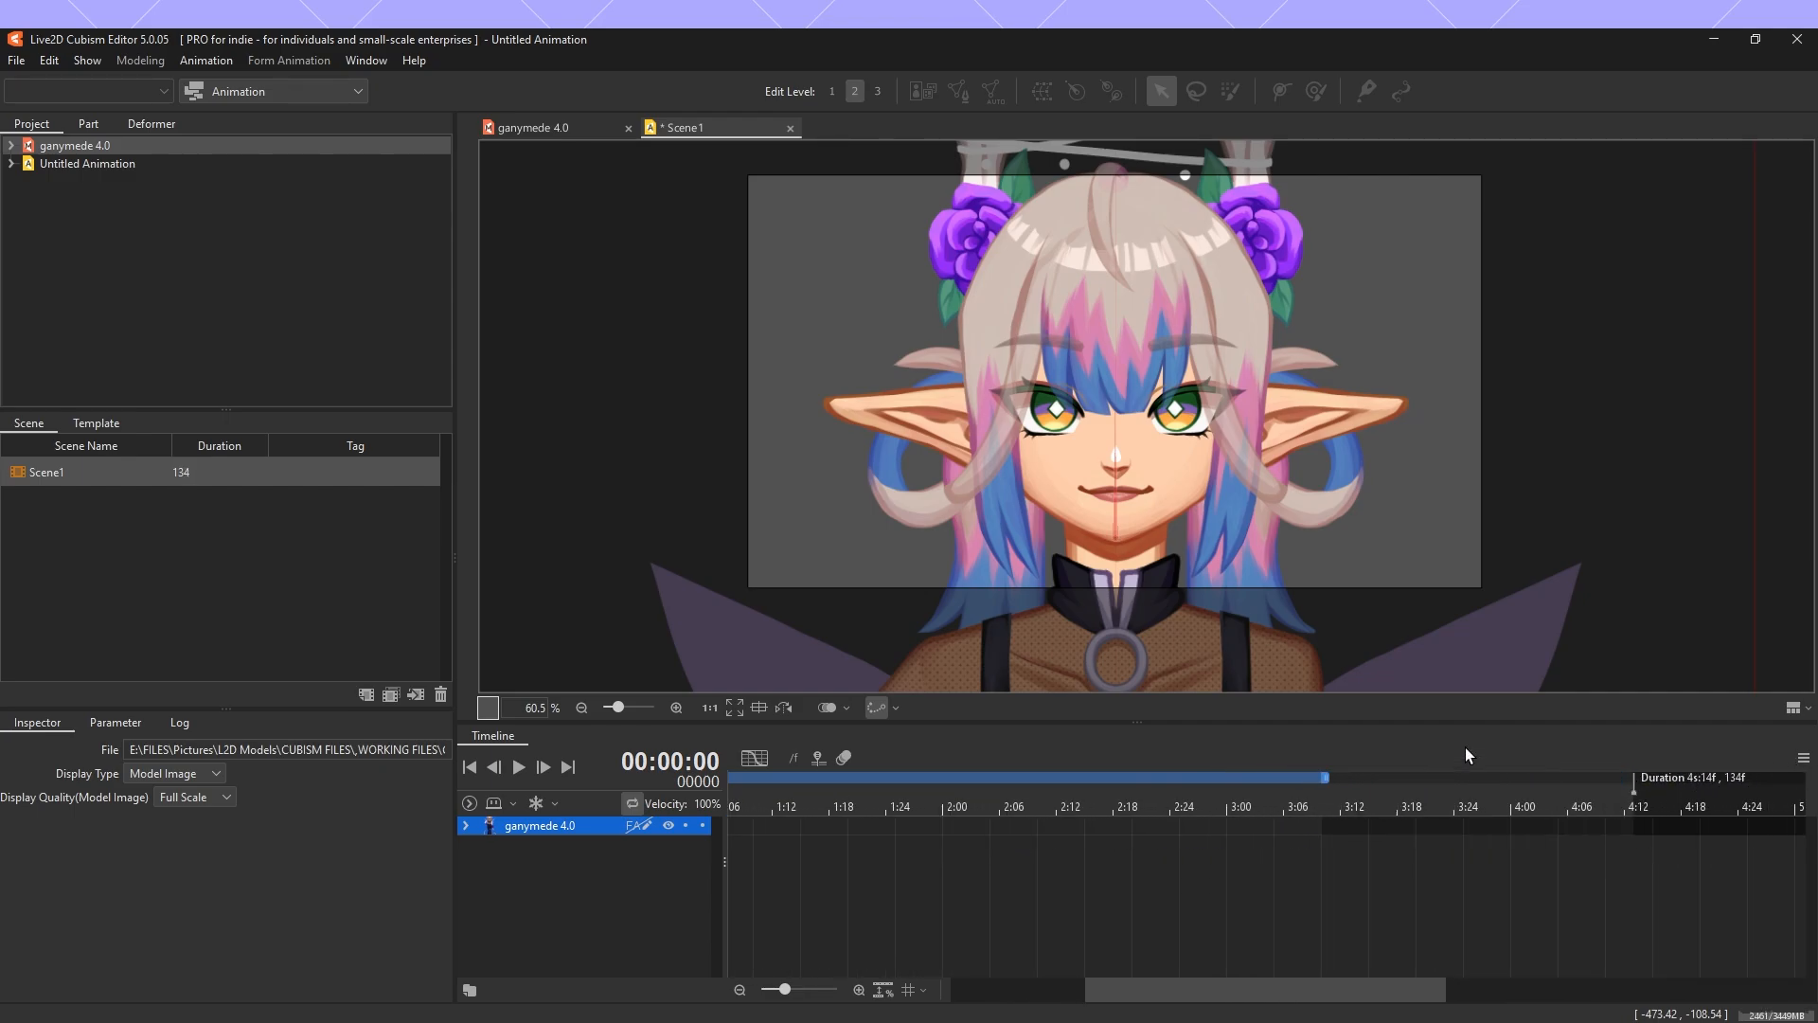
pyautogui.moveTo(1329, 782); pyautogui.dragTo(1643, 777)
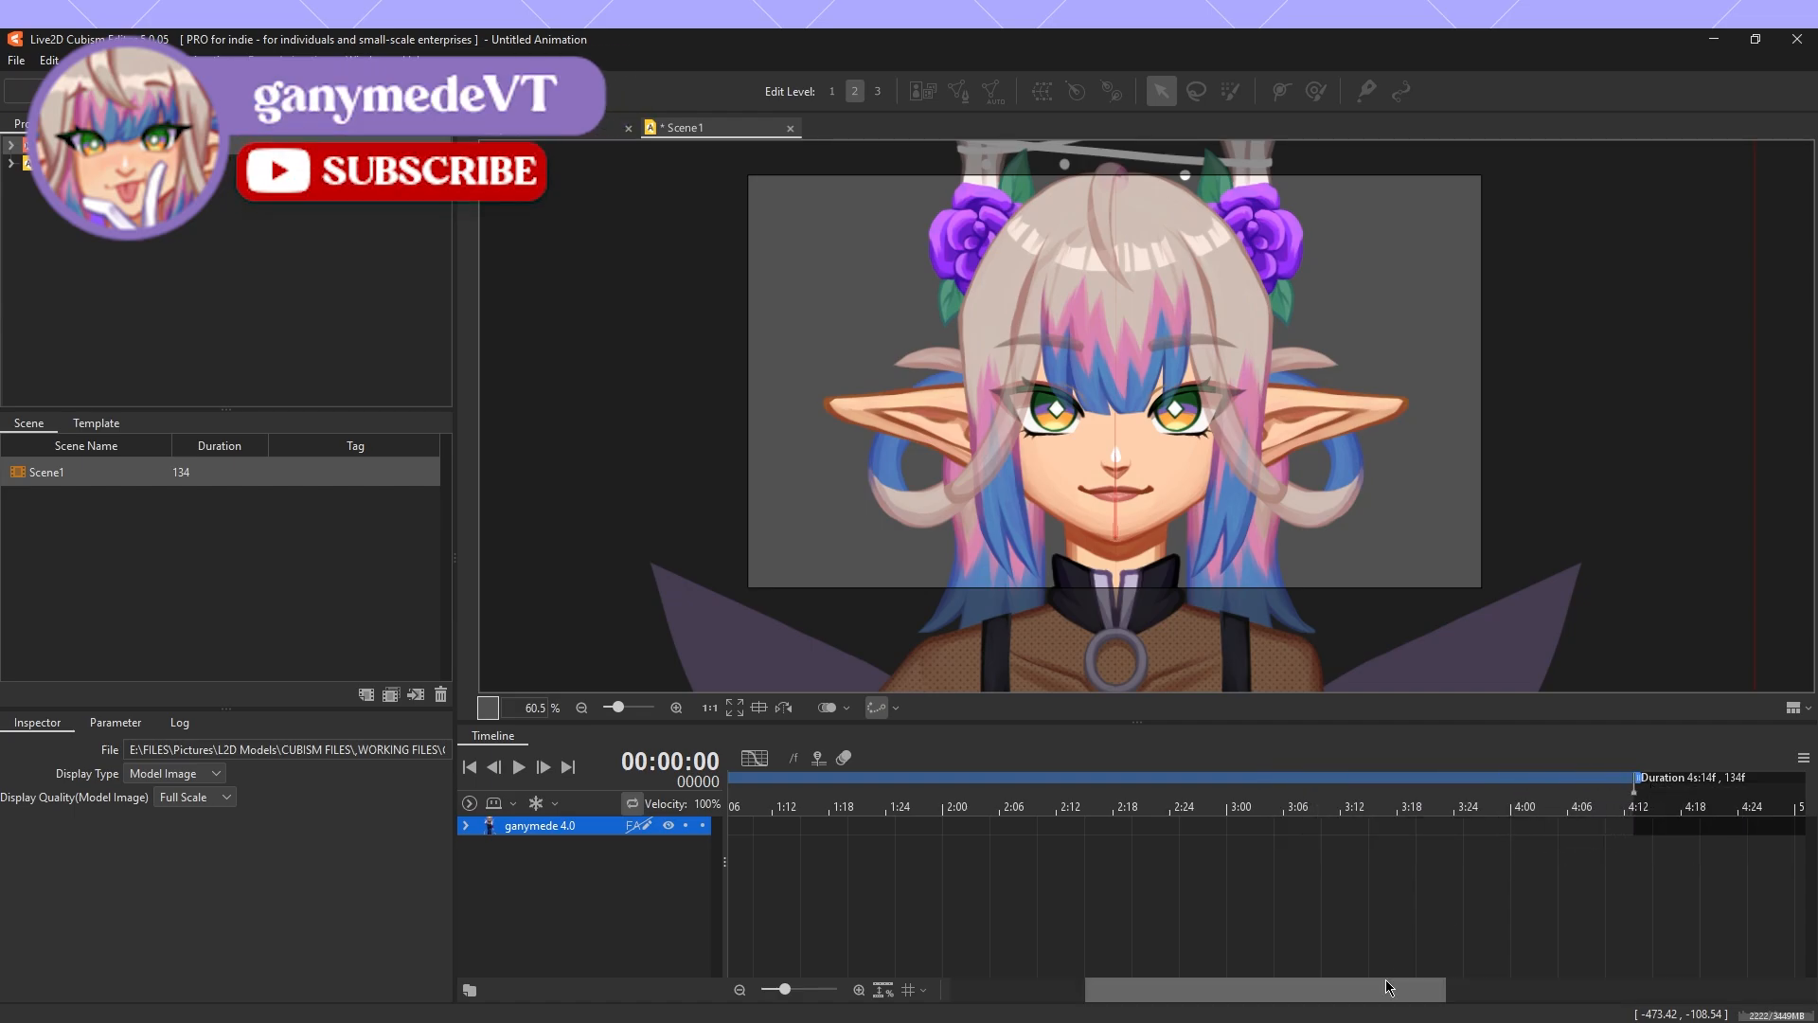
pyautogui.moveTo(1334, 990); pyautogui.dragTo(1200, 990)
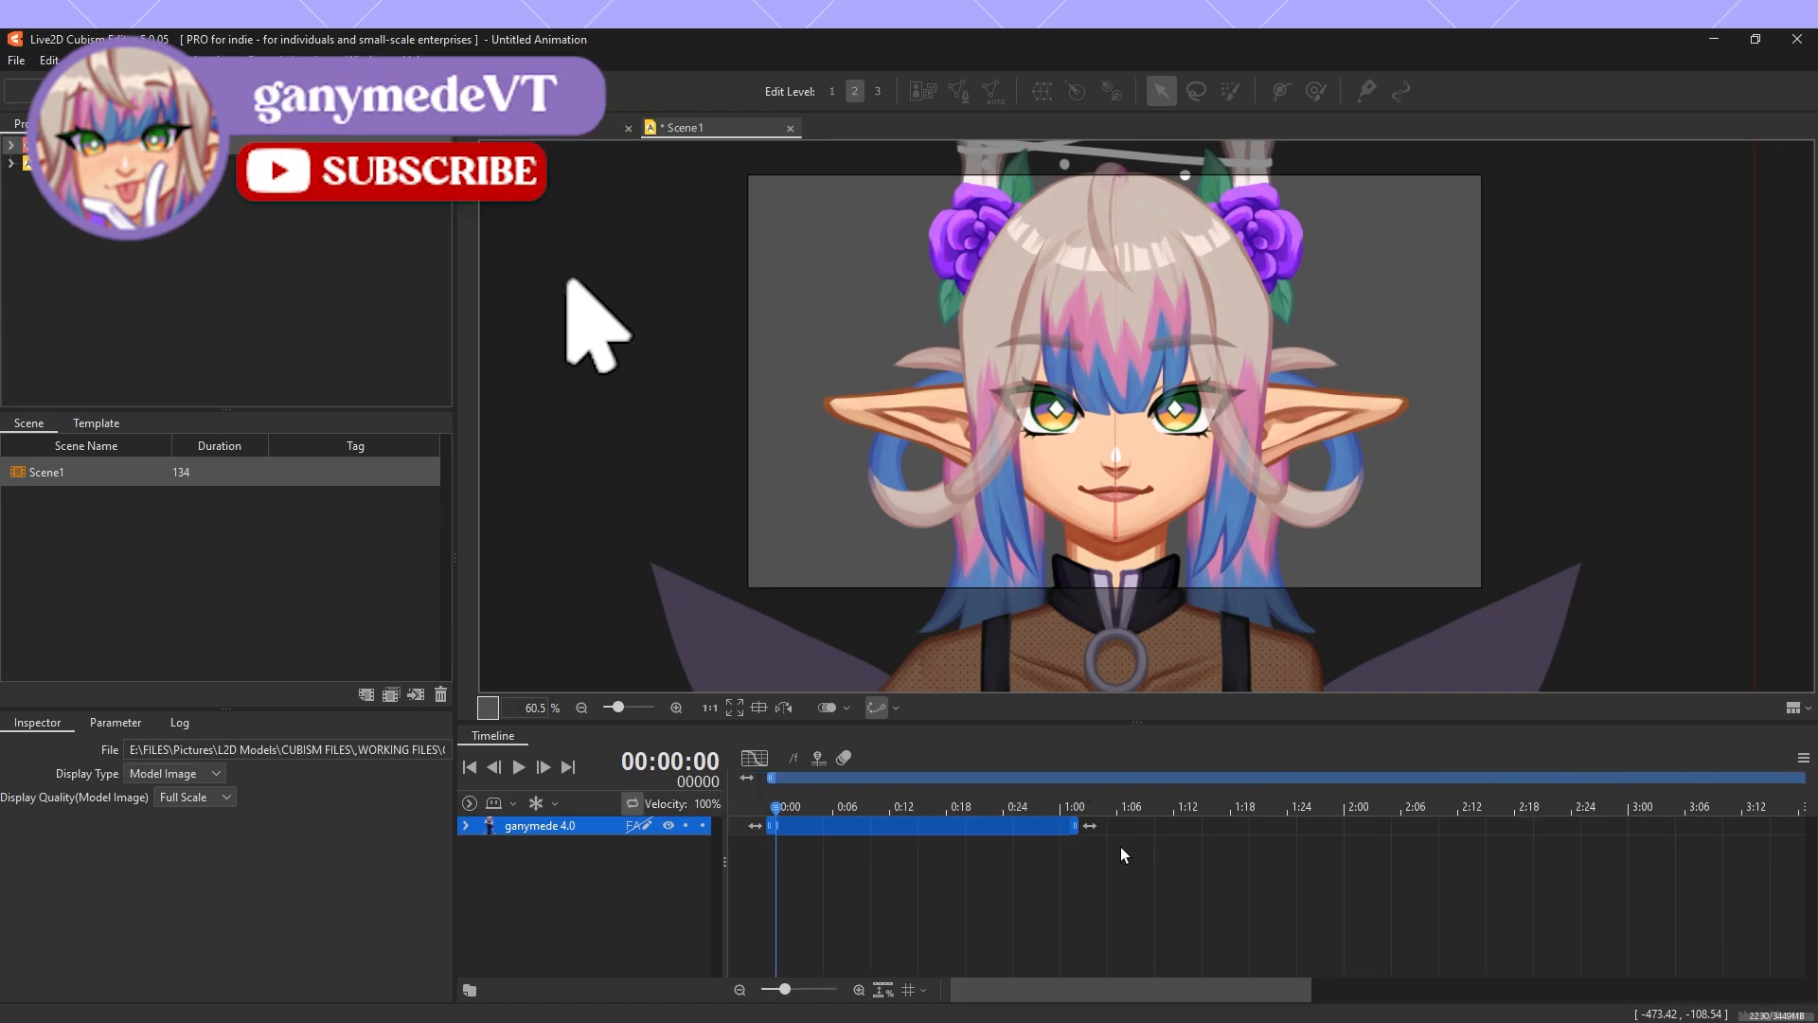
pyautogui.moveTo(1073, 826); pyautogui.dragTo(1659, 825)
pyautogui.moveTo(1329, 991); pyautogui.dragTo(1203, 994)
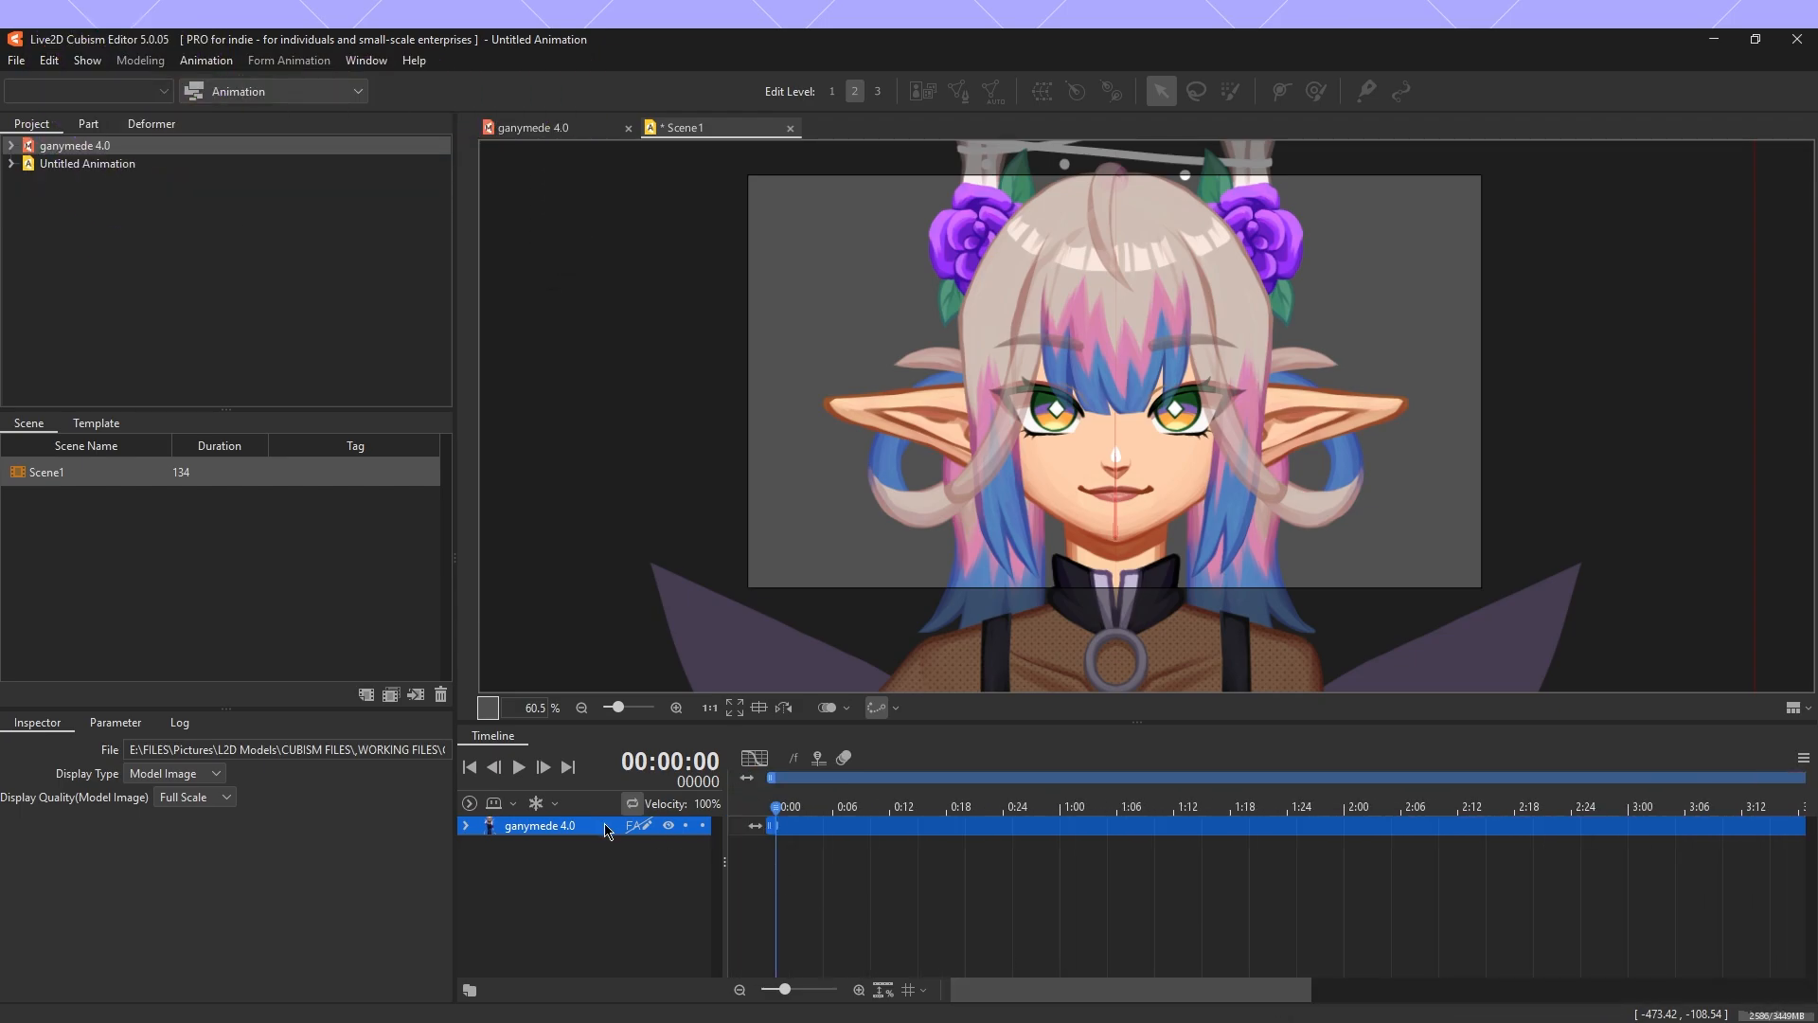
# Expand the model's Toggles parameters and key Tears at 1.0 on frame 0.
pyautogui.click(467, 827)
pyautogui.click(471, 842)
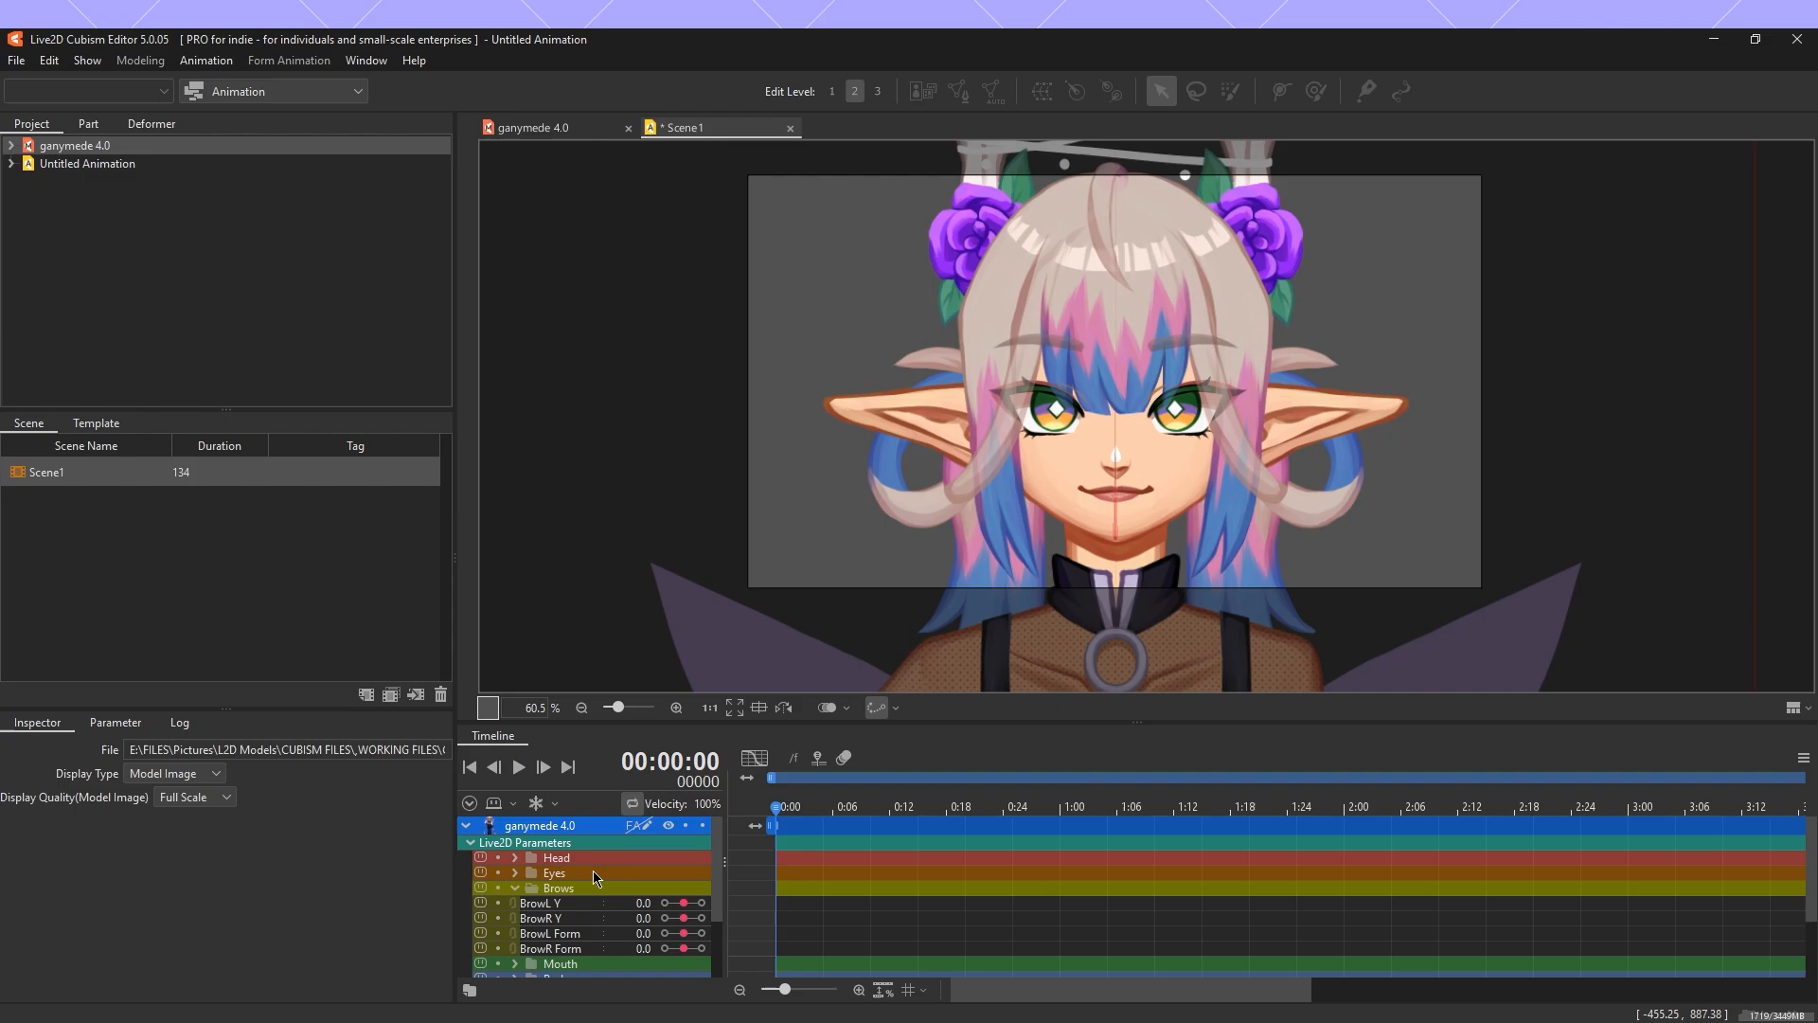
pyautogui.scroll(-2, 569, 886)
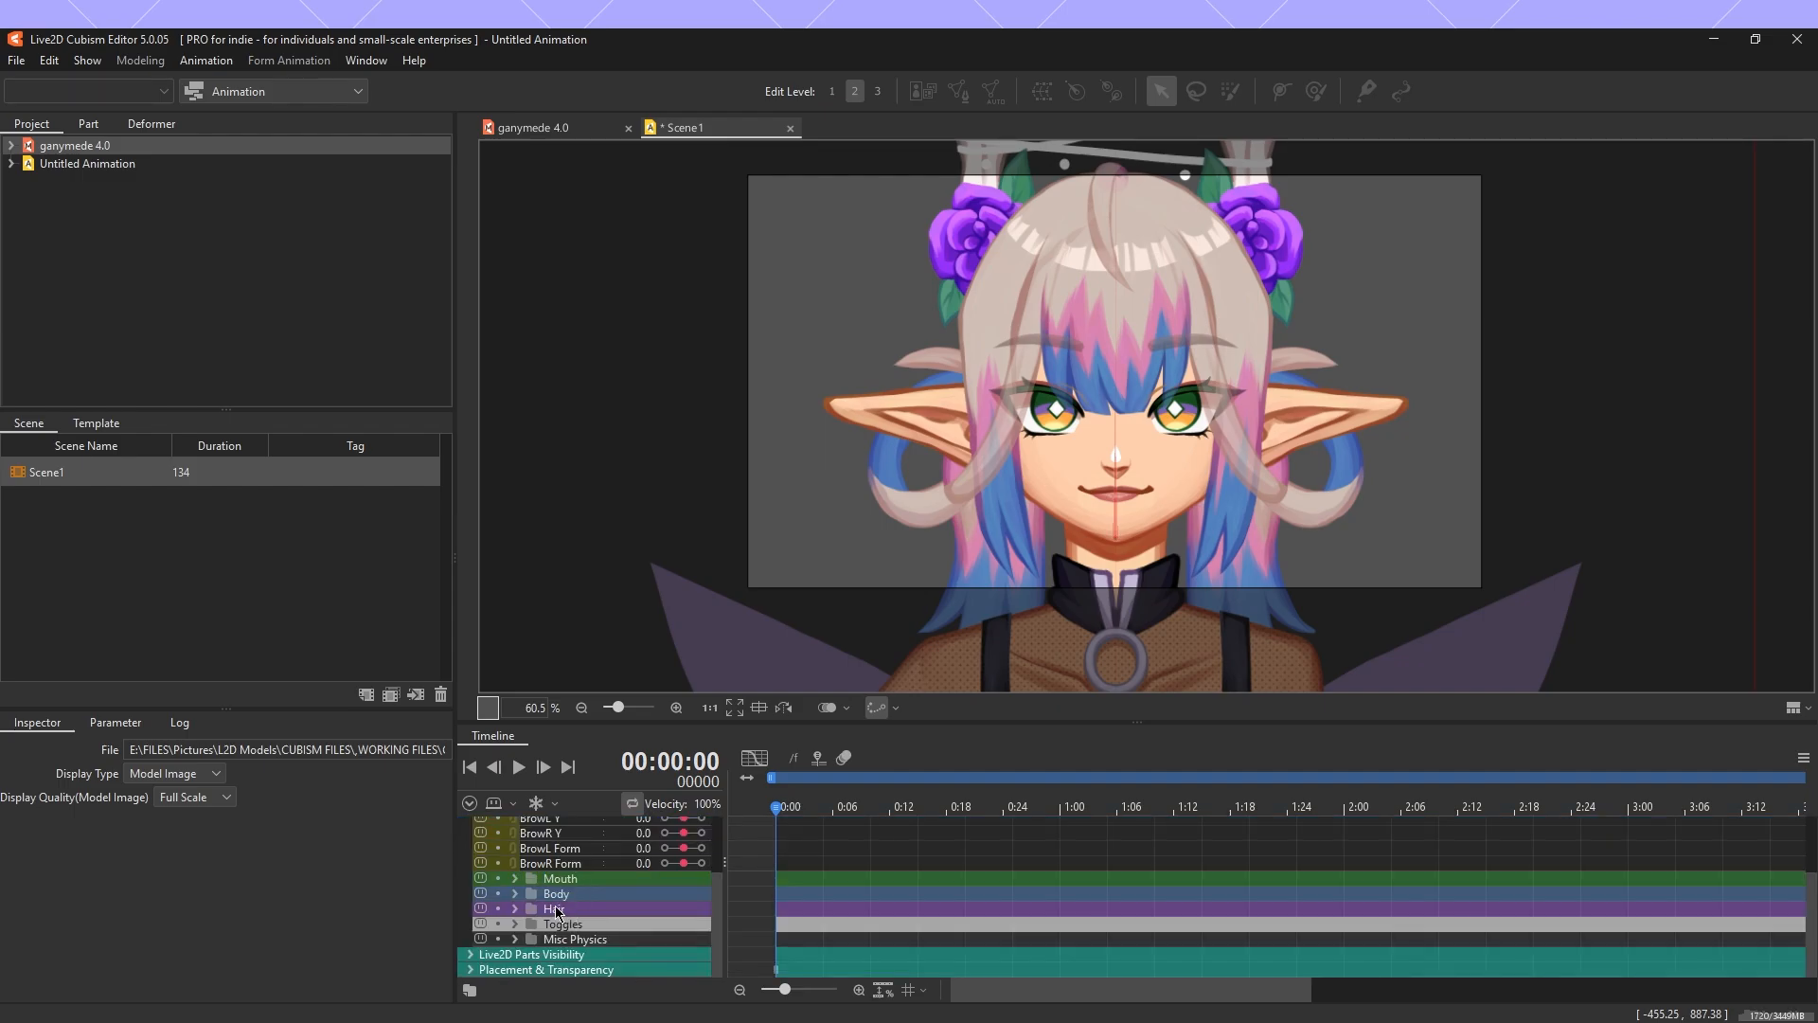
pyautogui.click(516, 924)
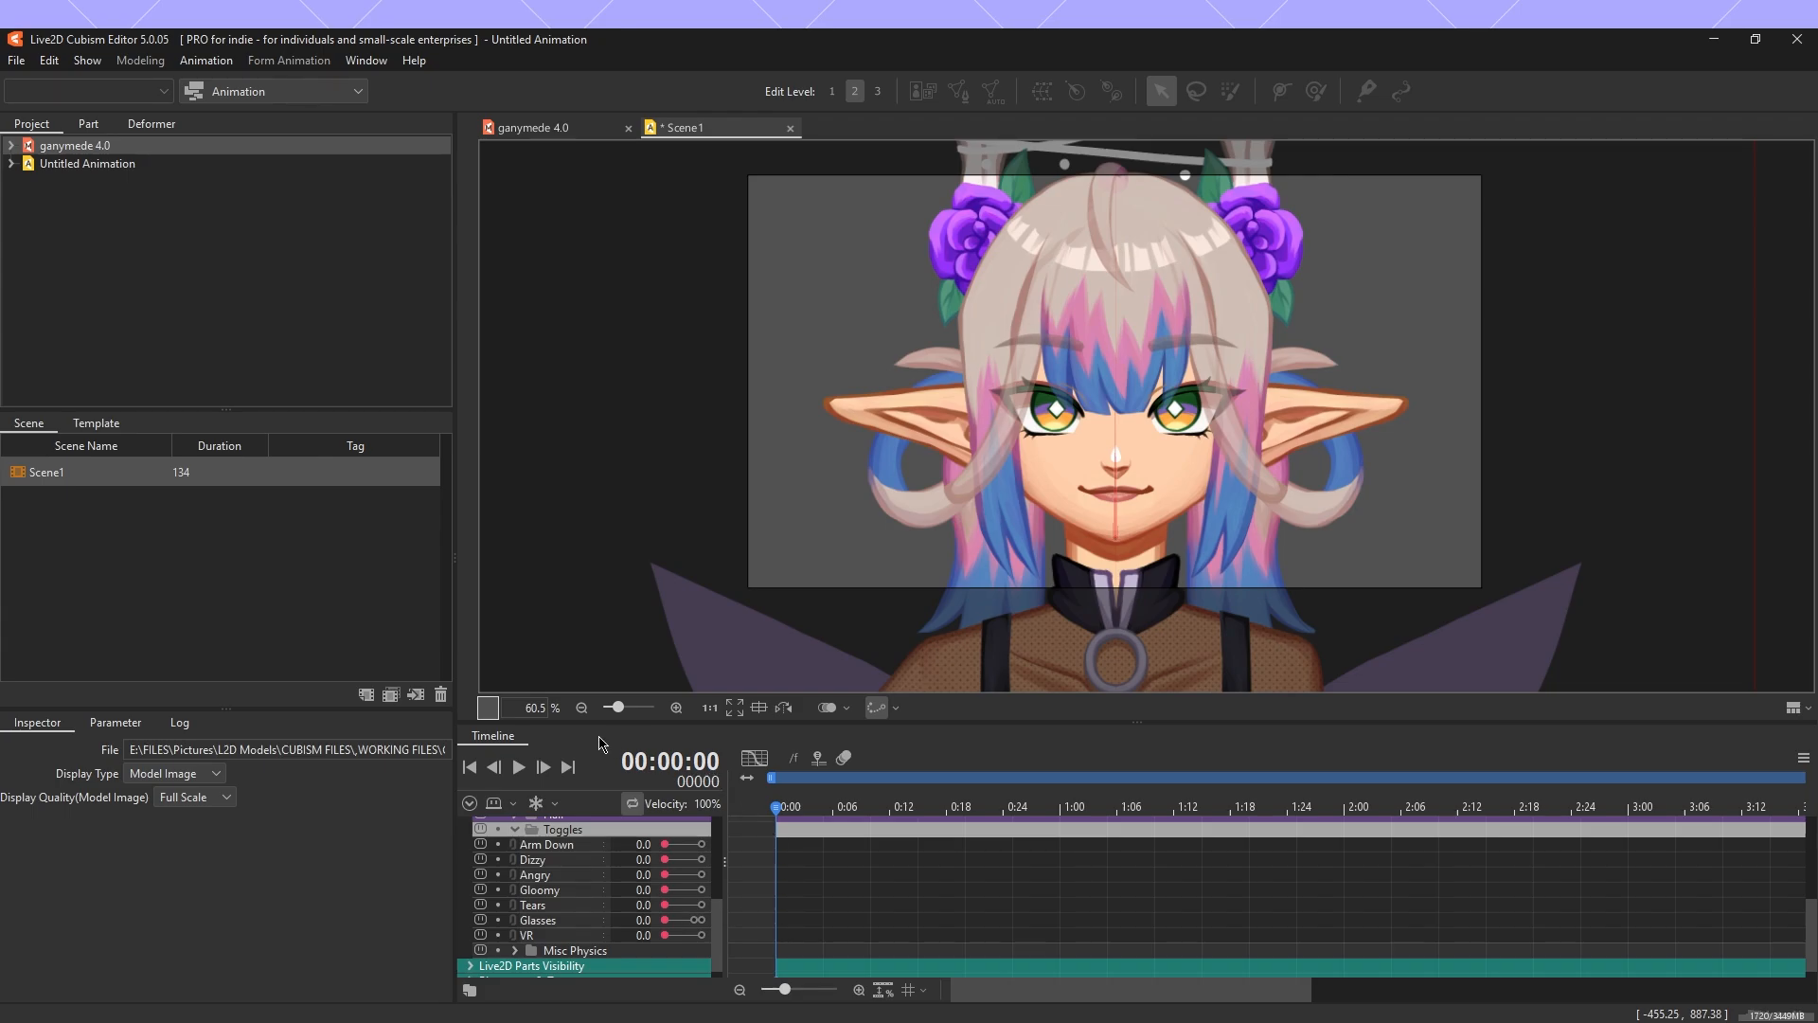
pyautogui.moveTo(666, 911); pyautogui.dragTo(702, 907)
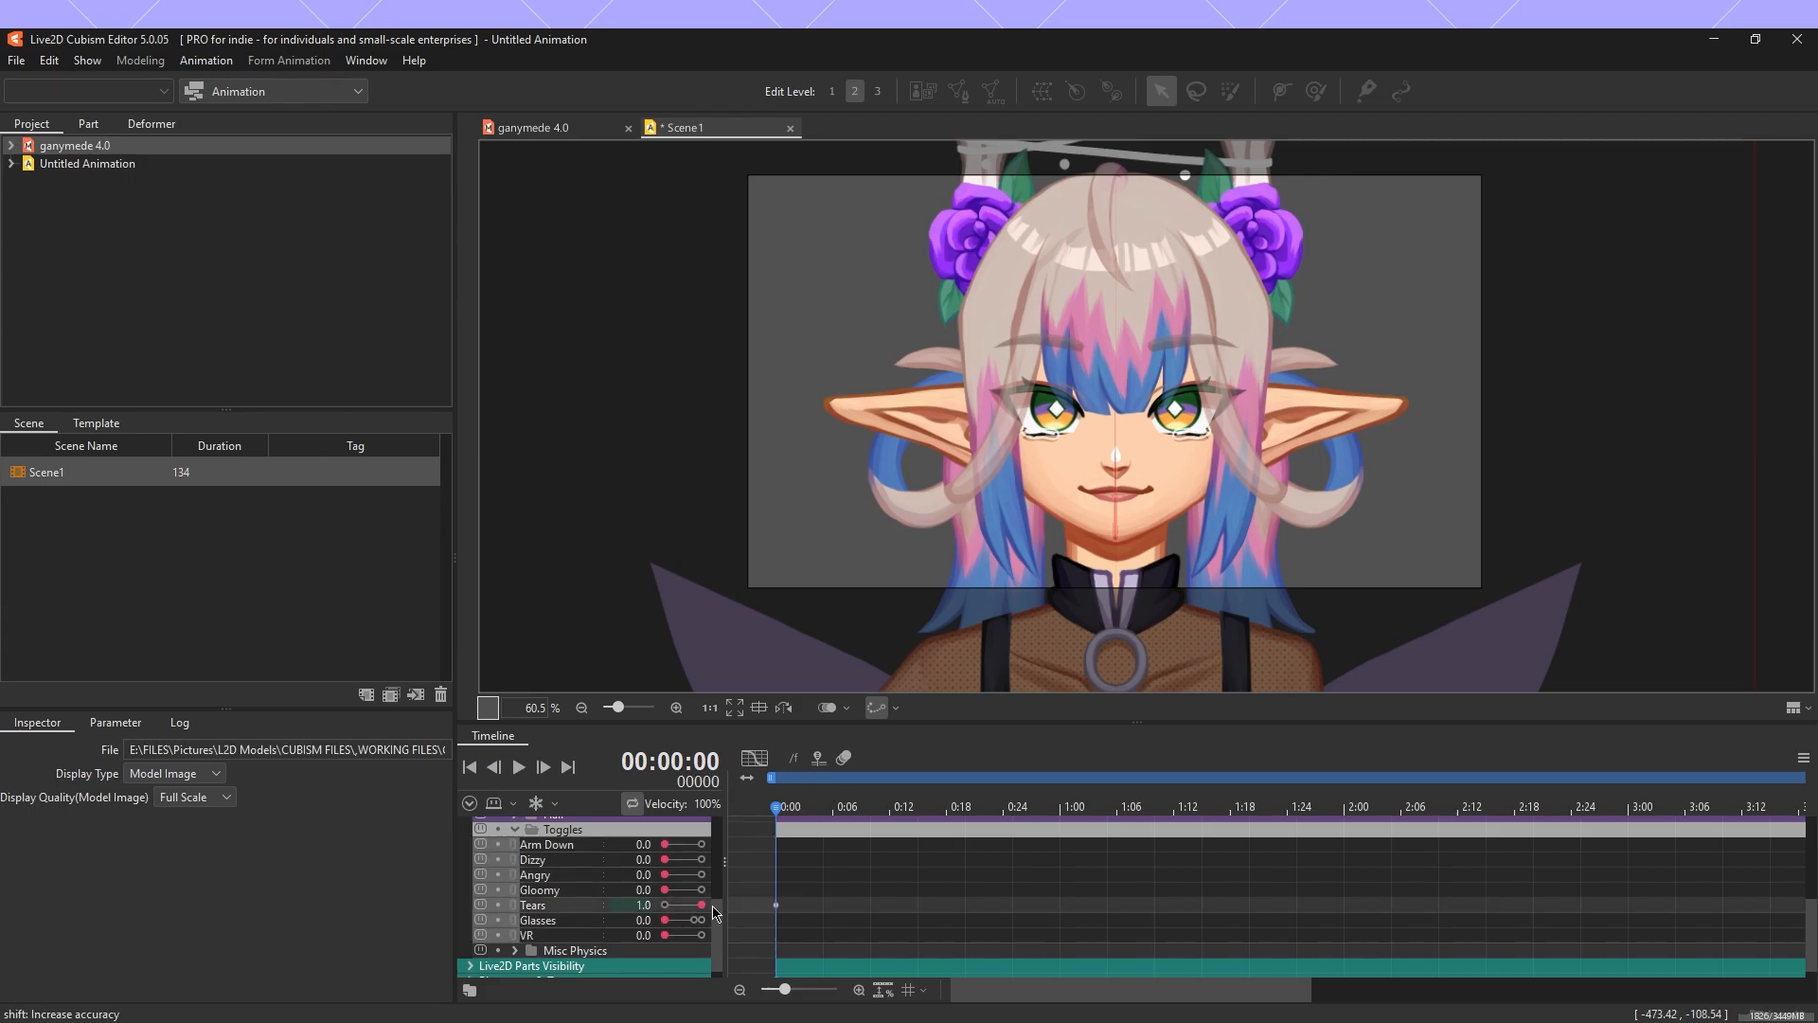
pyautogui.scroll(3, 1157, 471)
pyautogui.scroll(2, 1158, 471)
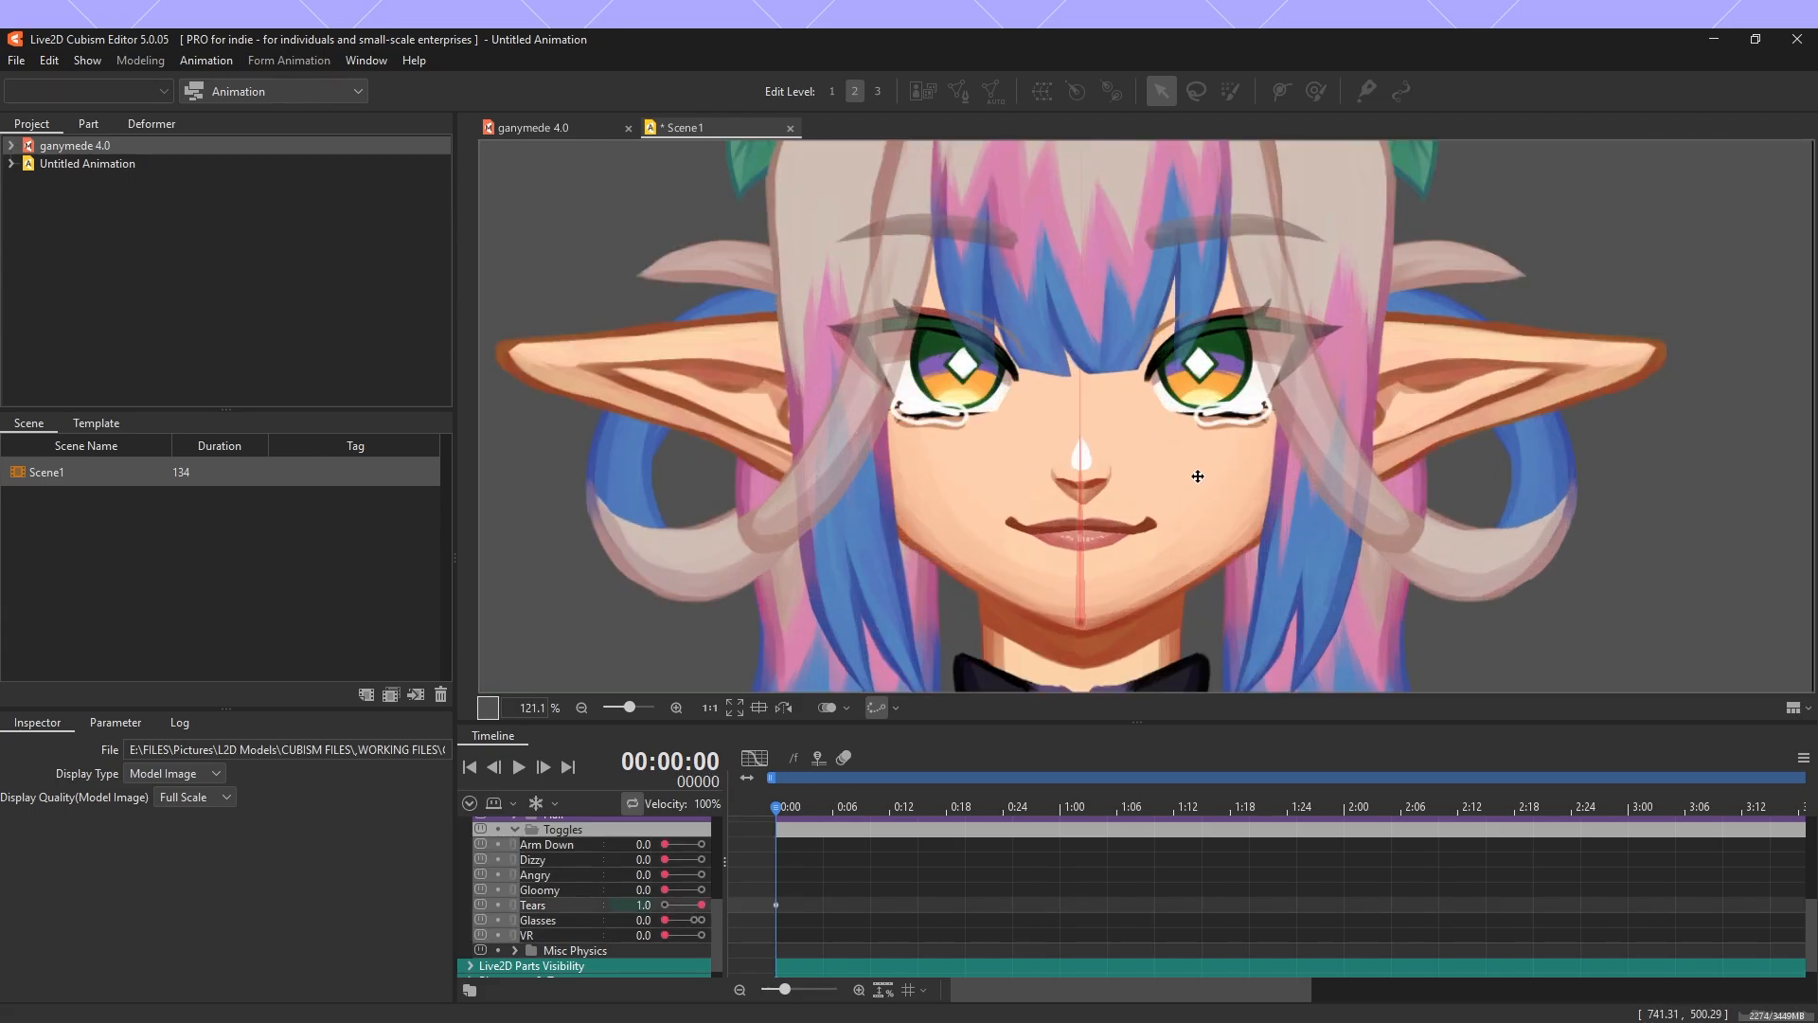
pyautogui.scroll(-2, 1197, 477)
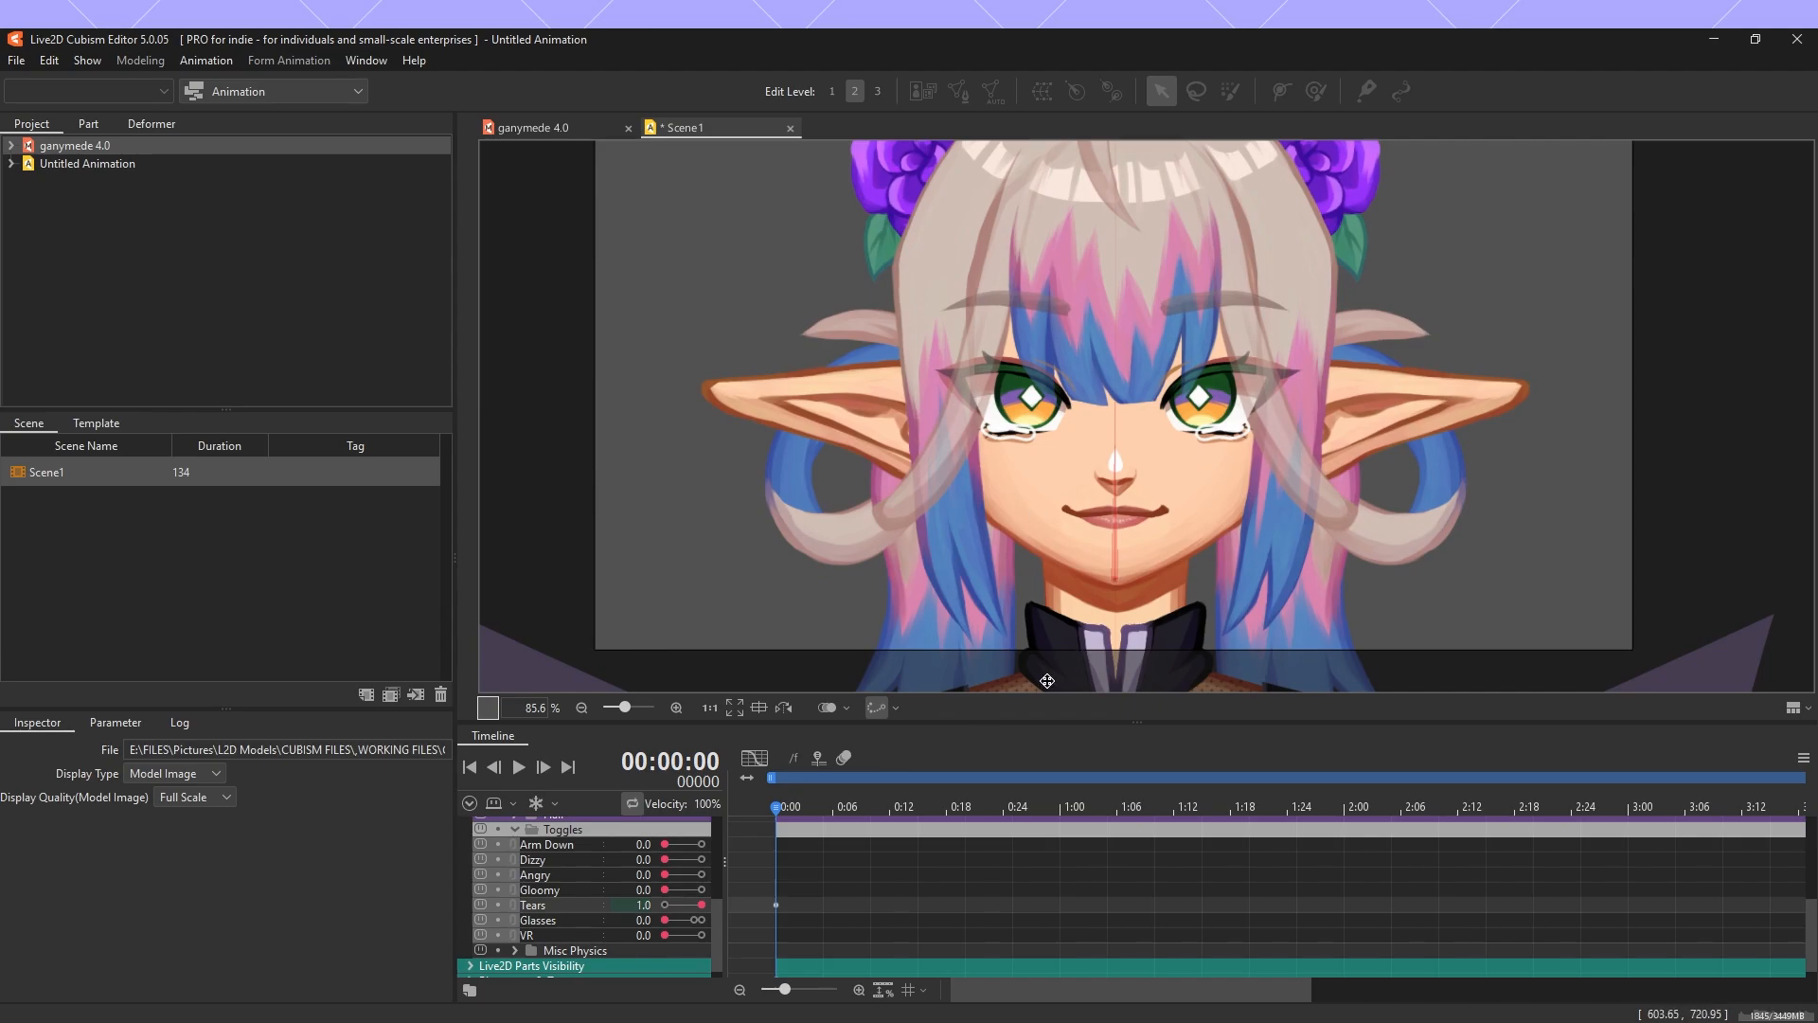
# Collapse Toggles, expand Misc Physics, and key TearStream at 0.0 on frame 0.
pyautogui.click(515, 830)
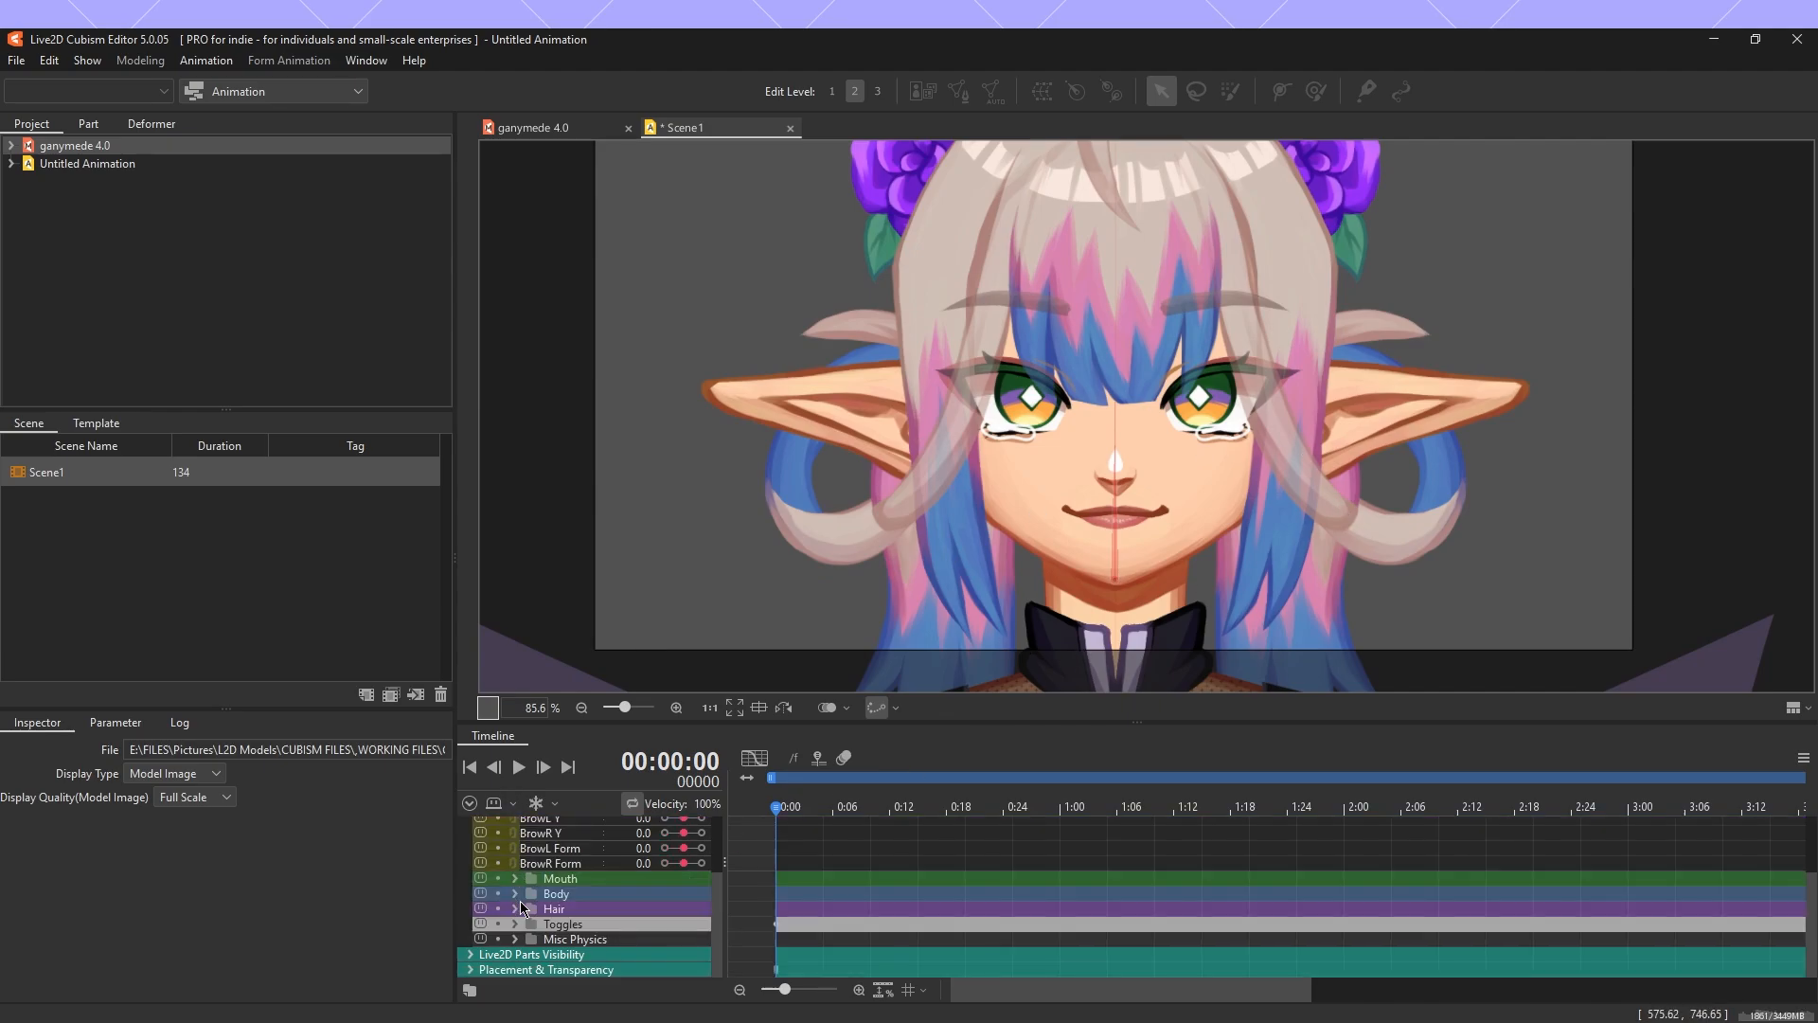
pyautogui.click(515, 939)
pyautogui.scroll(-1, 603, 910)
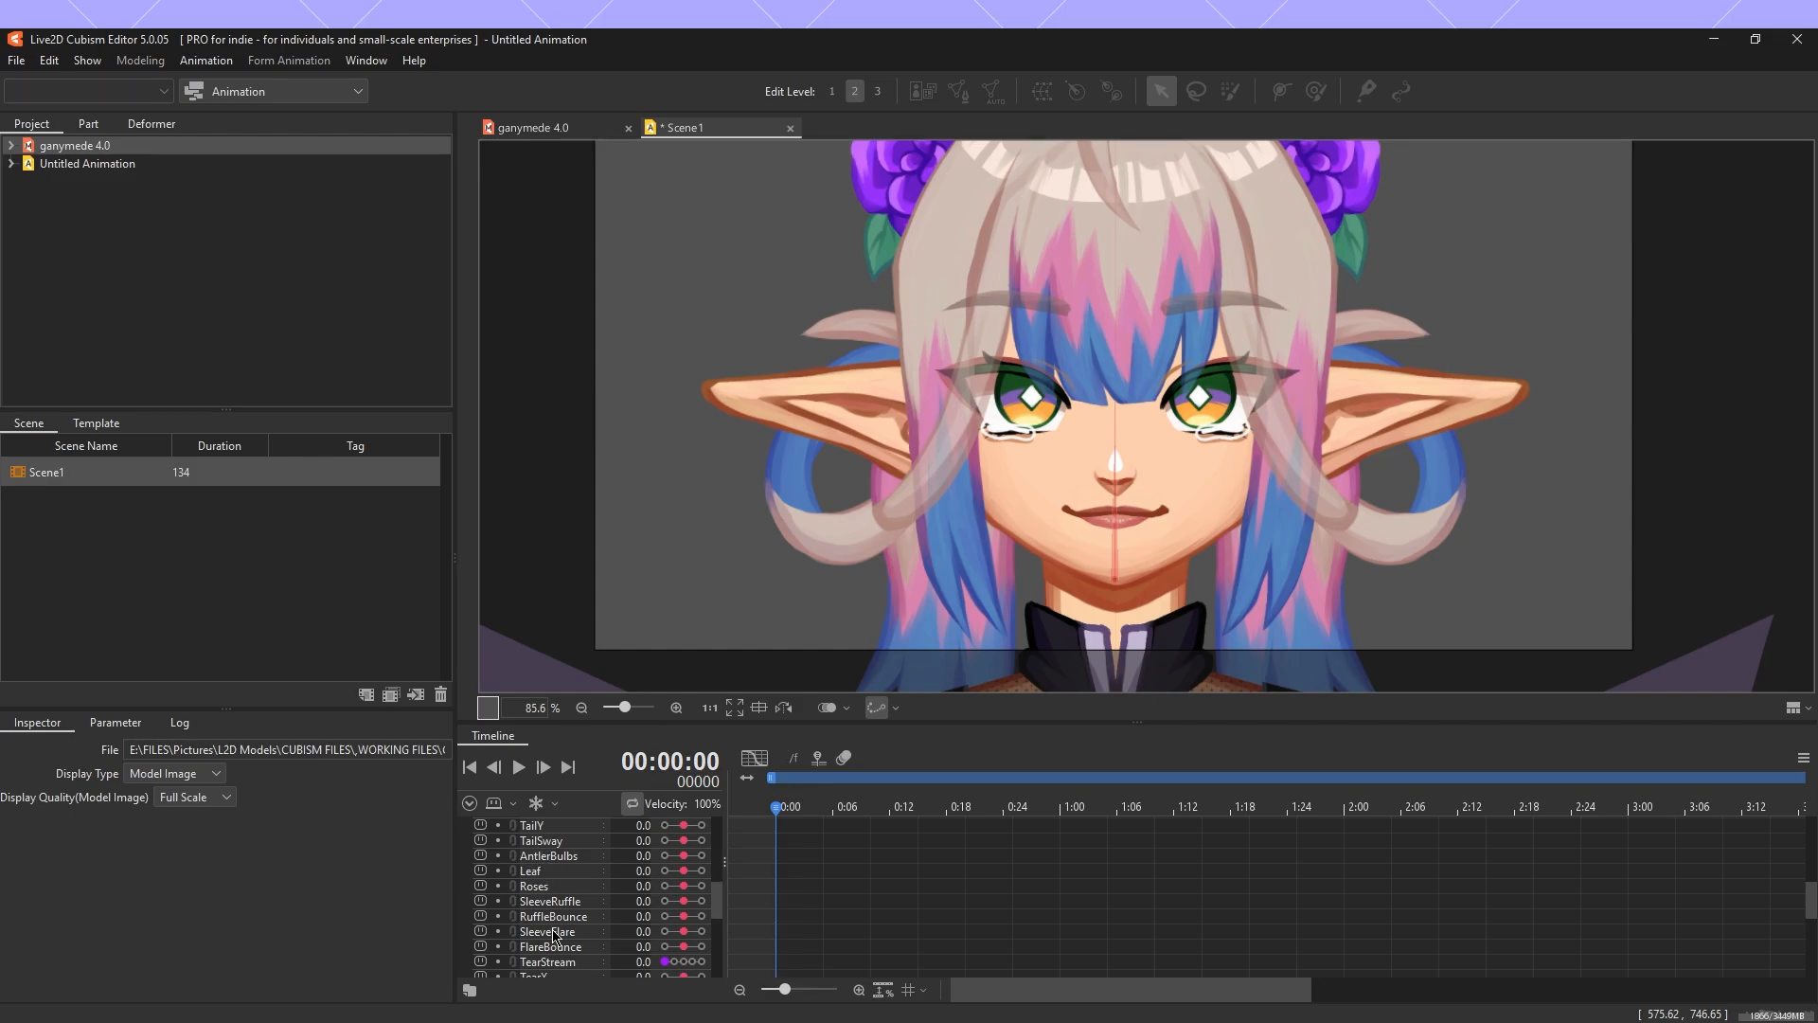
pyautogui.click(555, 964)
pyautogui.scroll(-3, 549, 966)
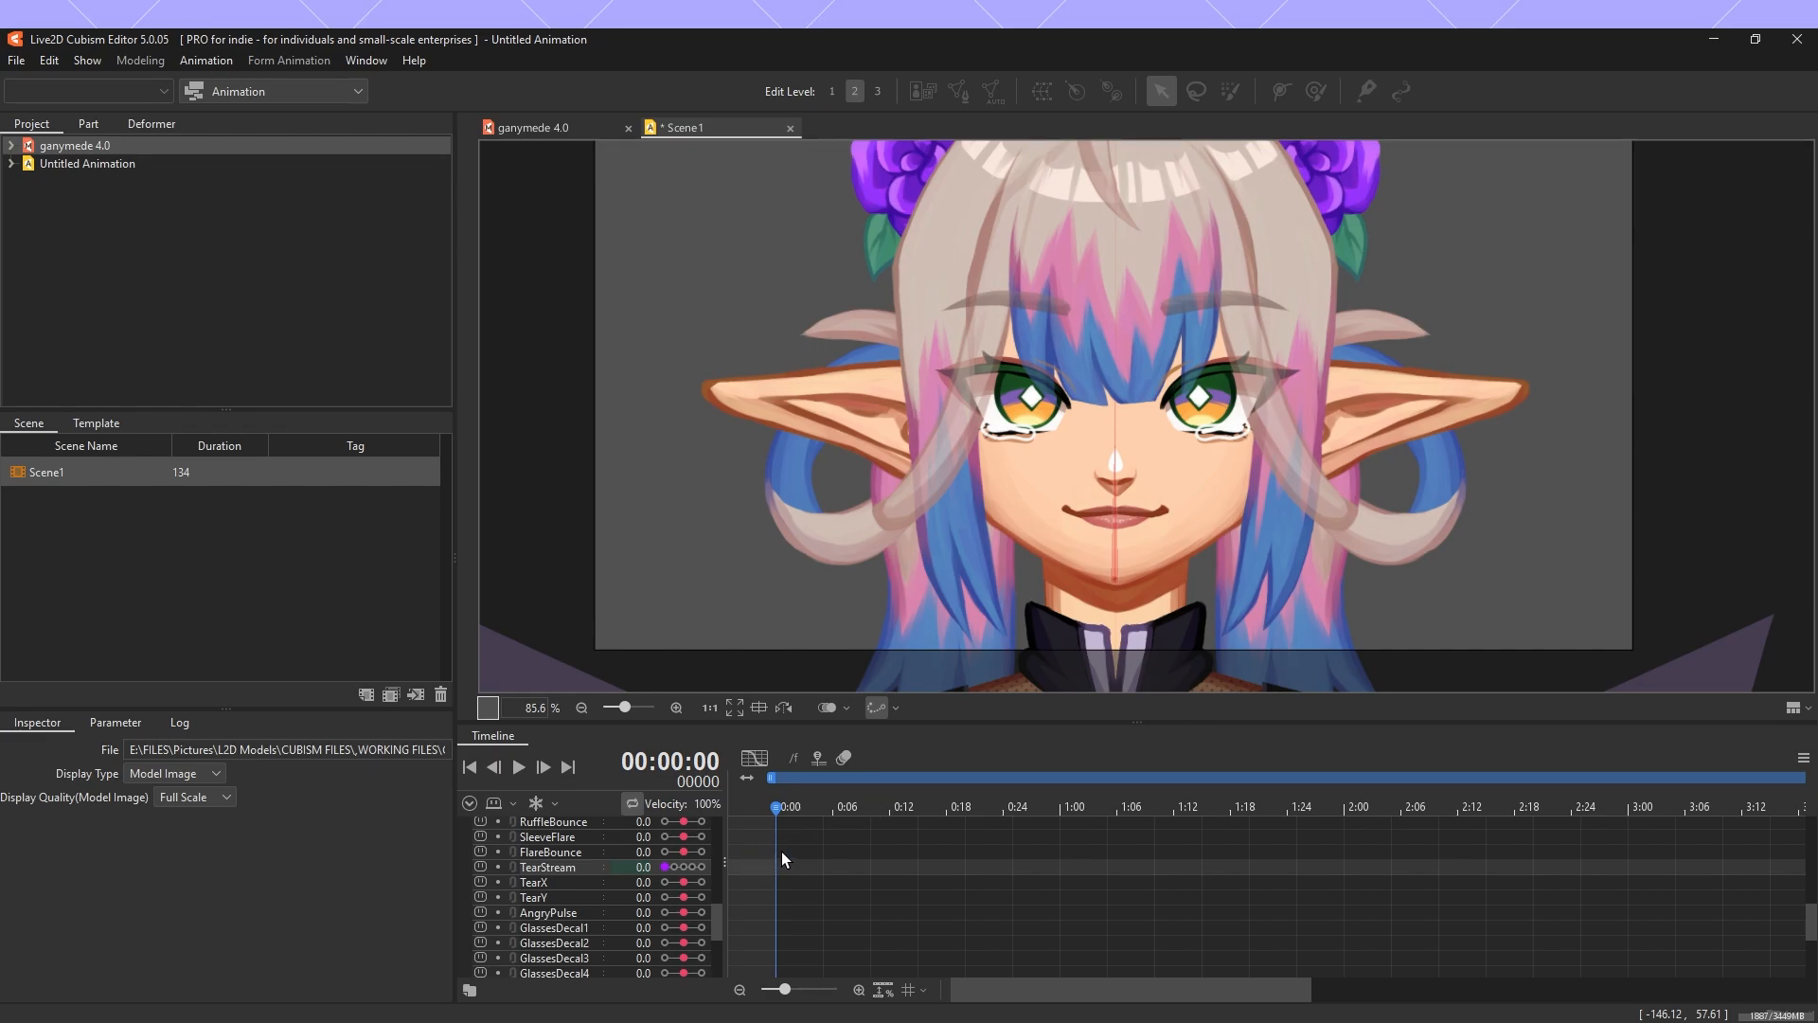
pyautogui.click(665, 867)
# Key TearStream at 2.0 on frame 120 (4:00) and shorten the scene duration to 121 frames.
pyautogui.moveTo(1025, 996); pyautogui.dragTo(1123, 996)
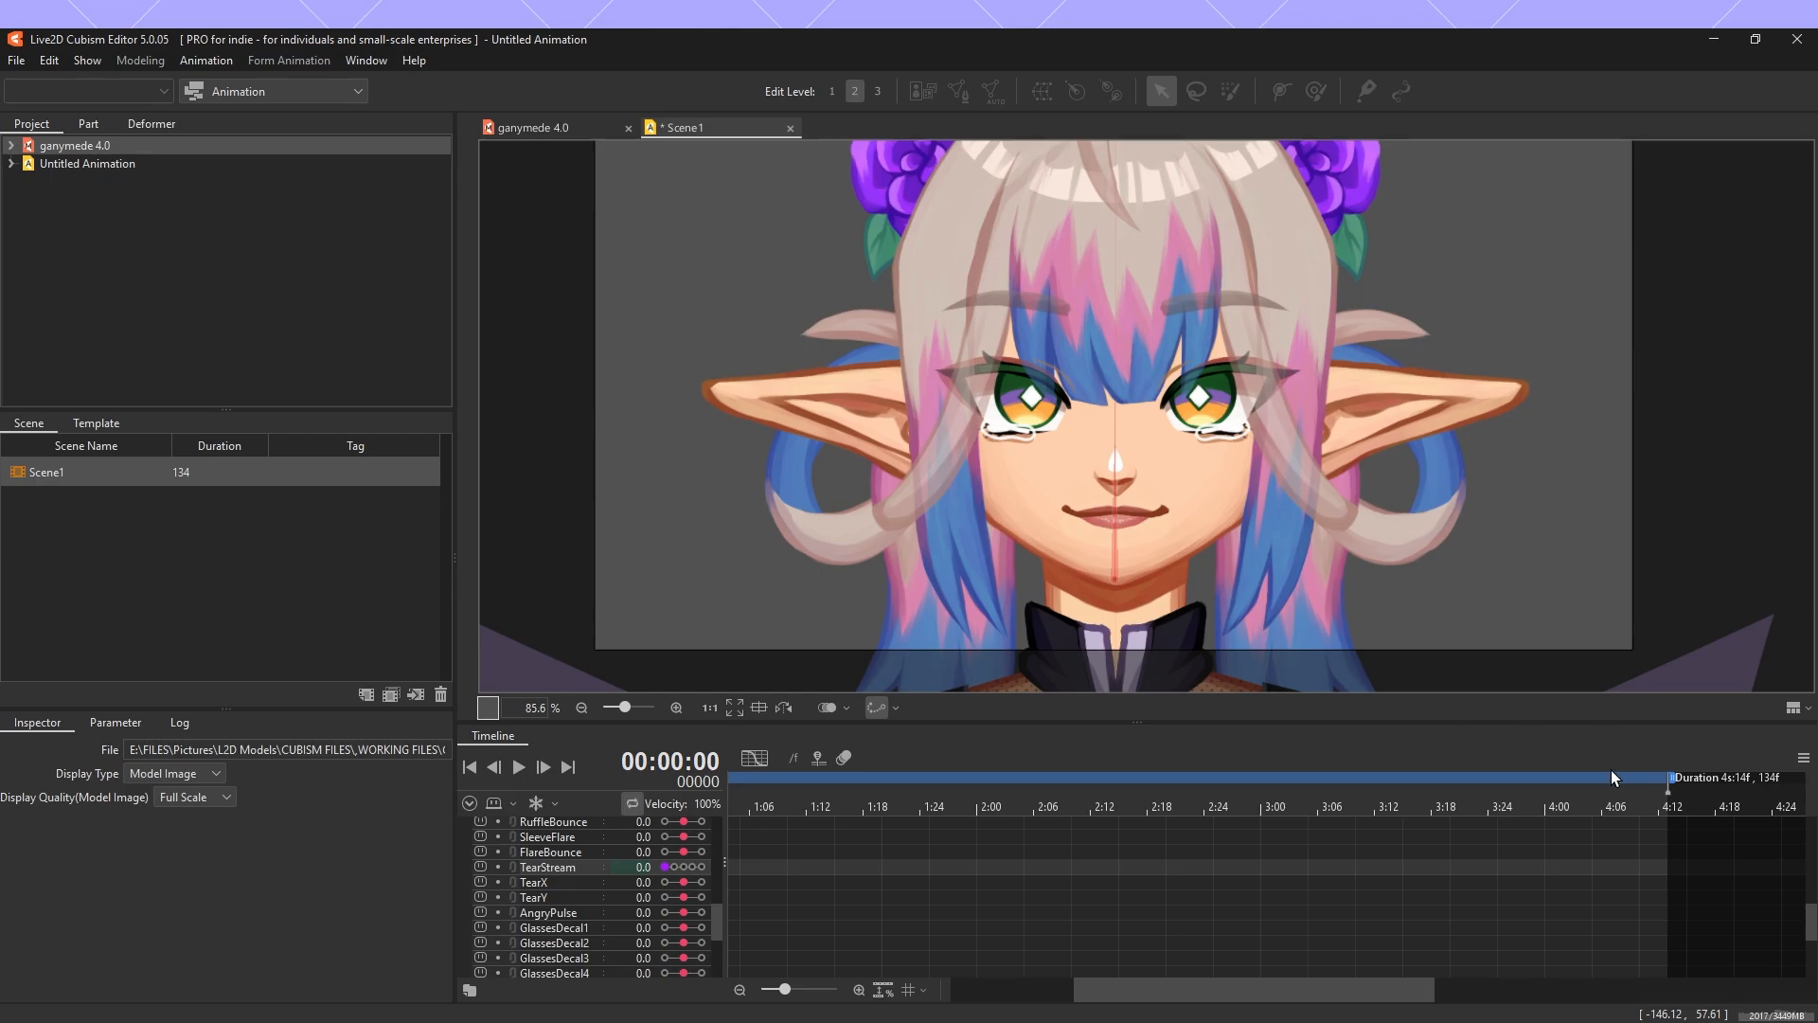
pyautogui.click(1546, 806)
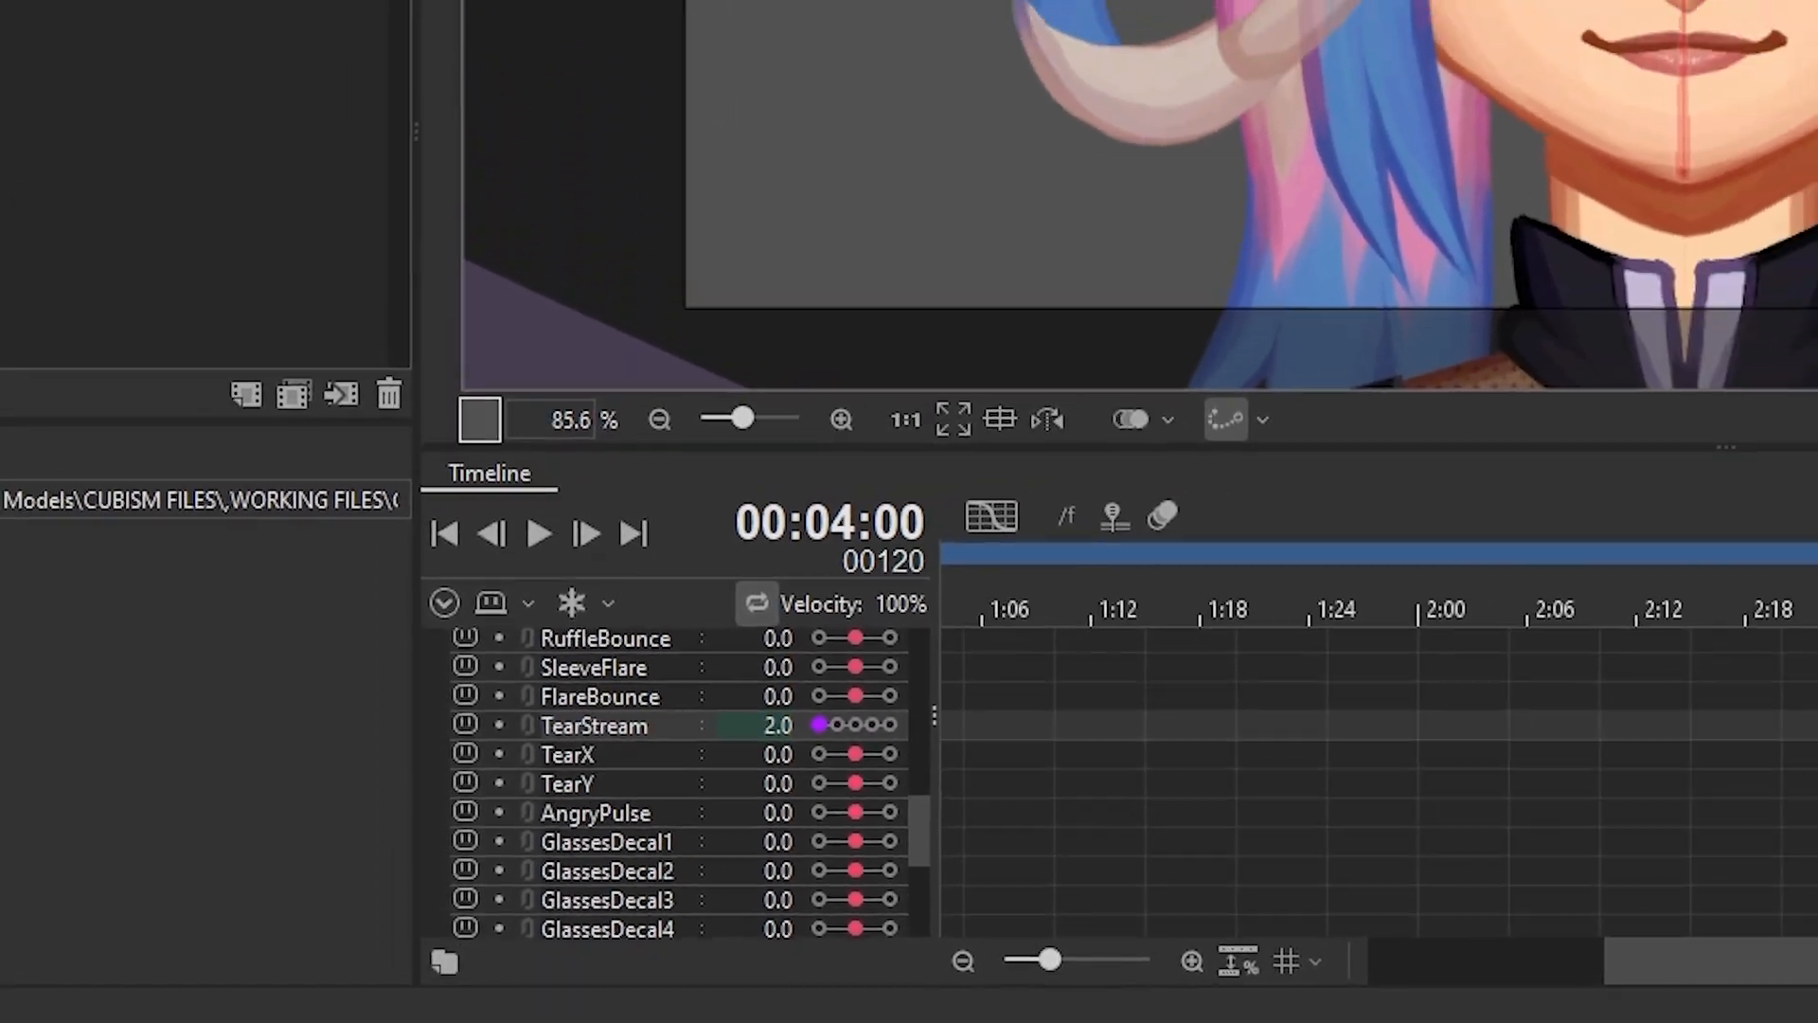
pyautogui.moveTo(1671, 774); pyautogui.dragTo(1547, 777)
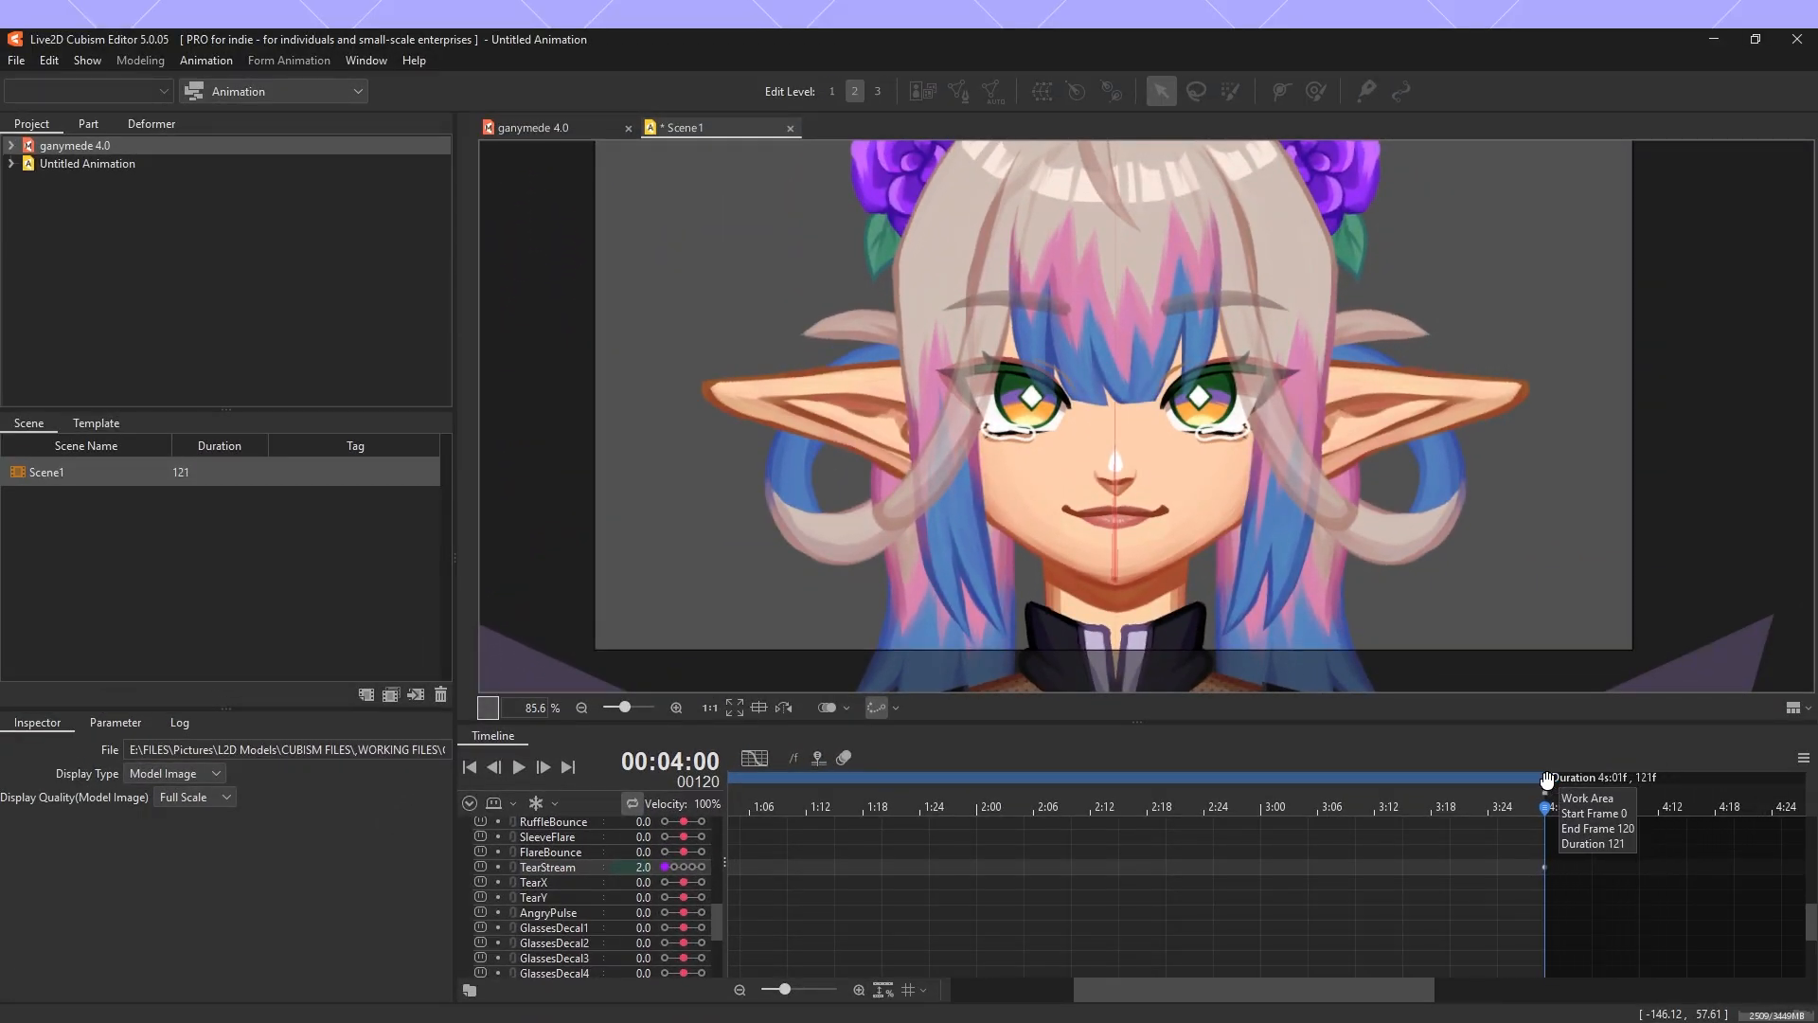
# Play back the scene to examine the tear animation, and stop the playback.
pyautogui.moveTo(1180, 995); pyautogui.dragTo(1056, 994)
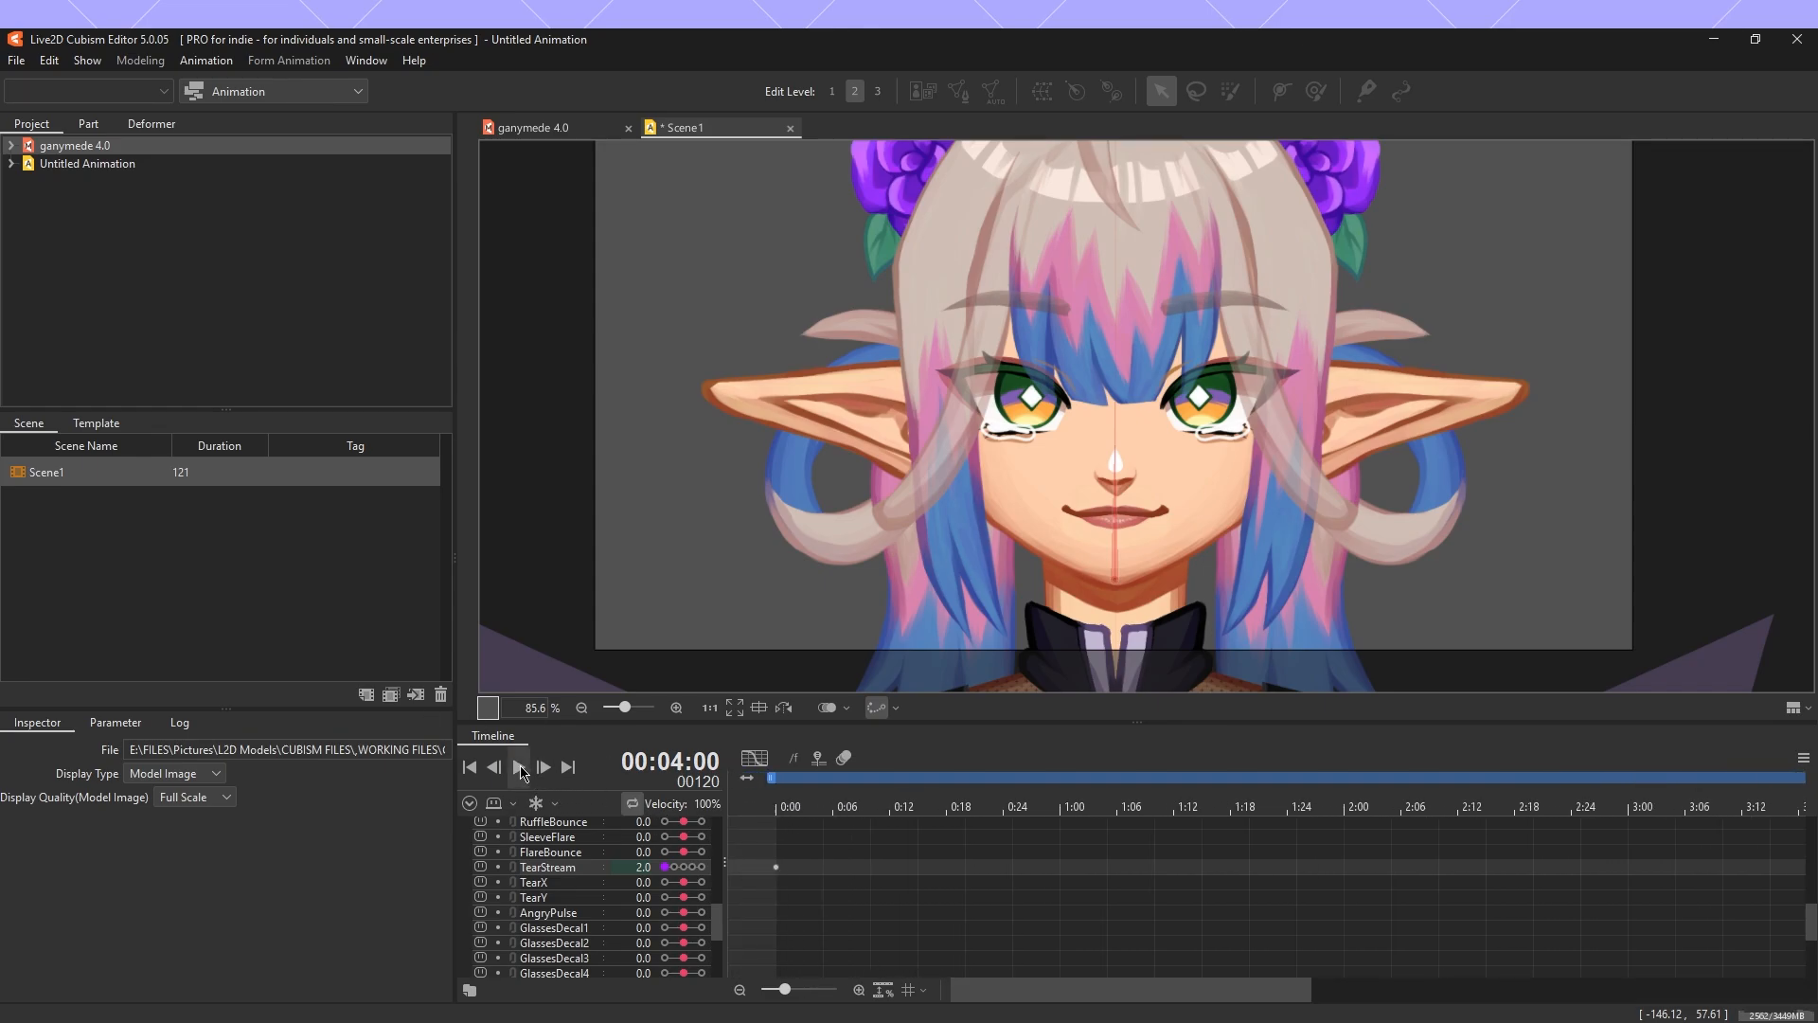
pyautogui.click(519, 767)
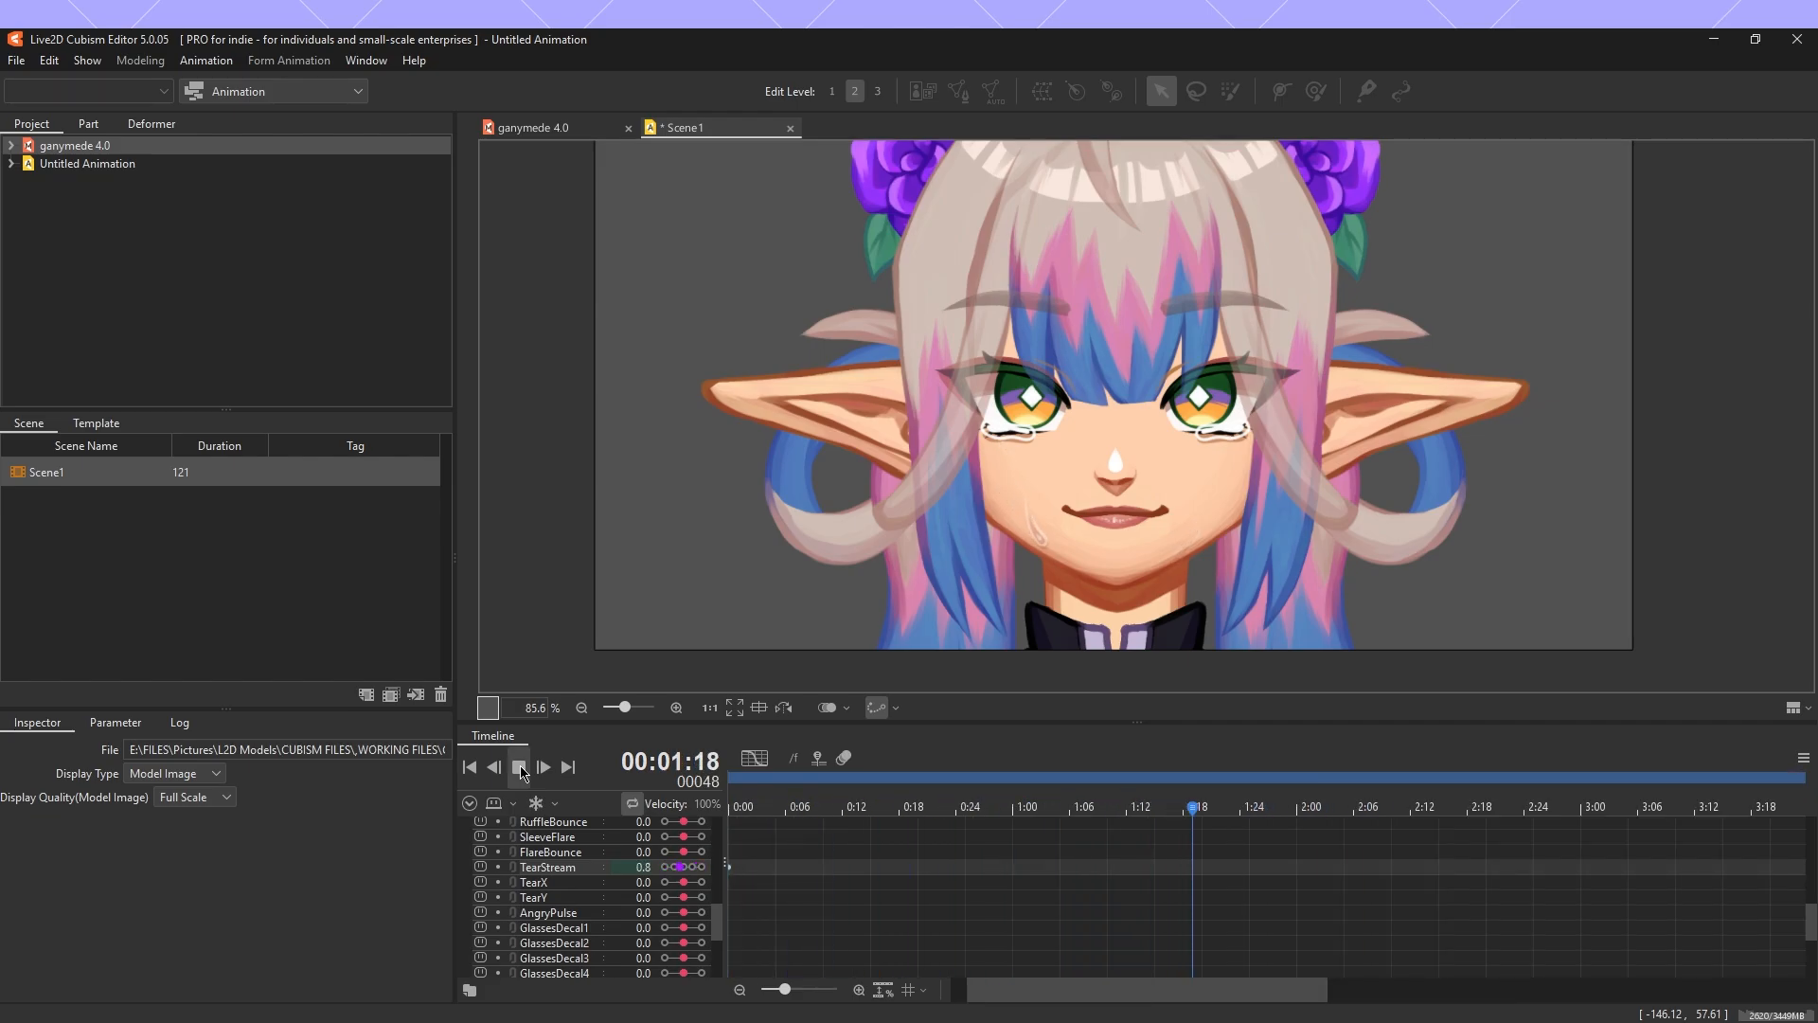
pyautogui.click(520, 768)
# Set the TearStream key at 4:00 to 10 and play back the faster tear loop.
pyautogui.moveTo(1245, 989); pyautogui.dragTo(1417, 985)
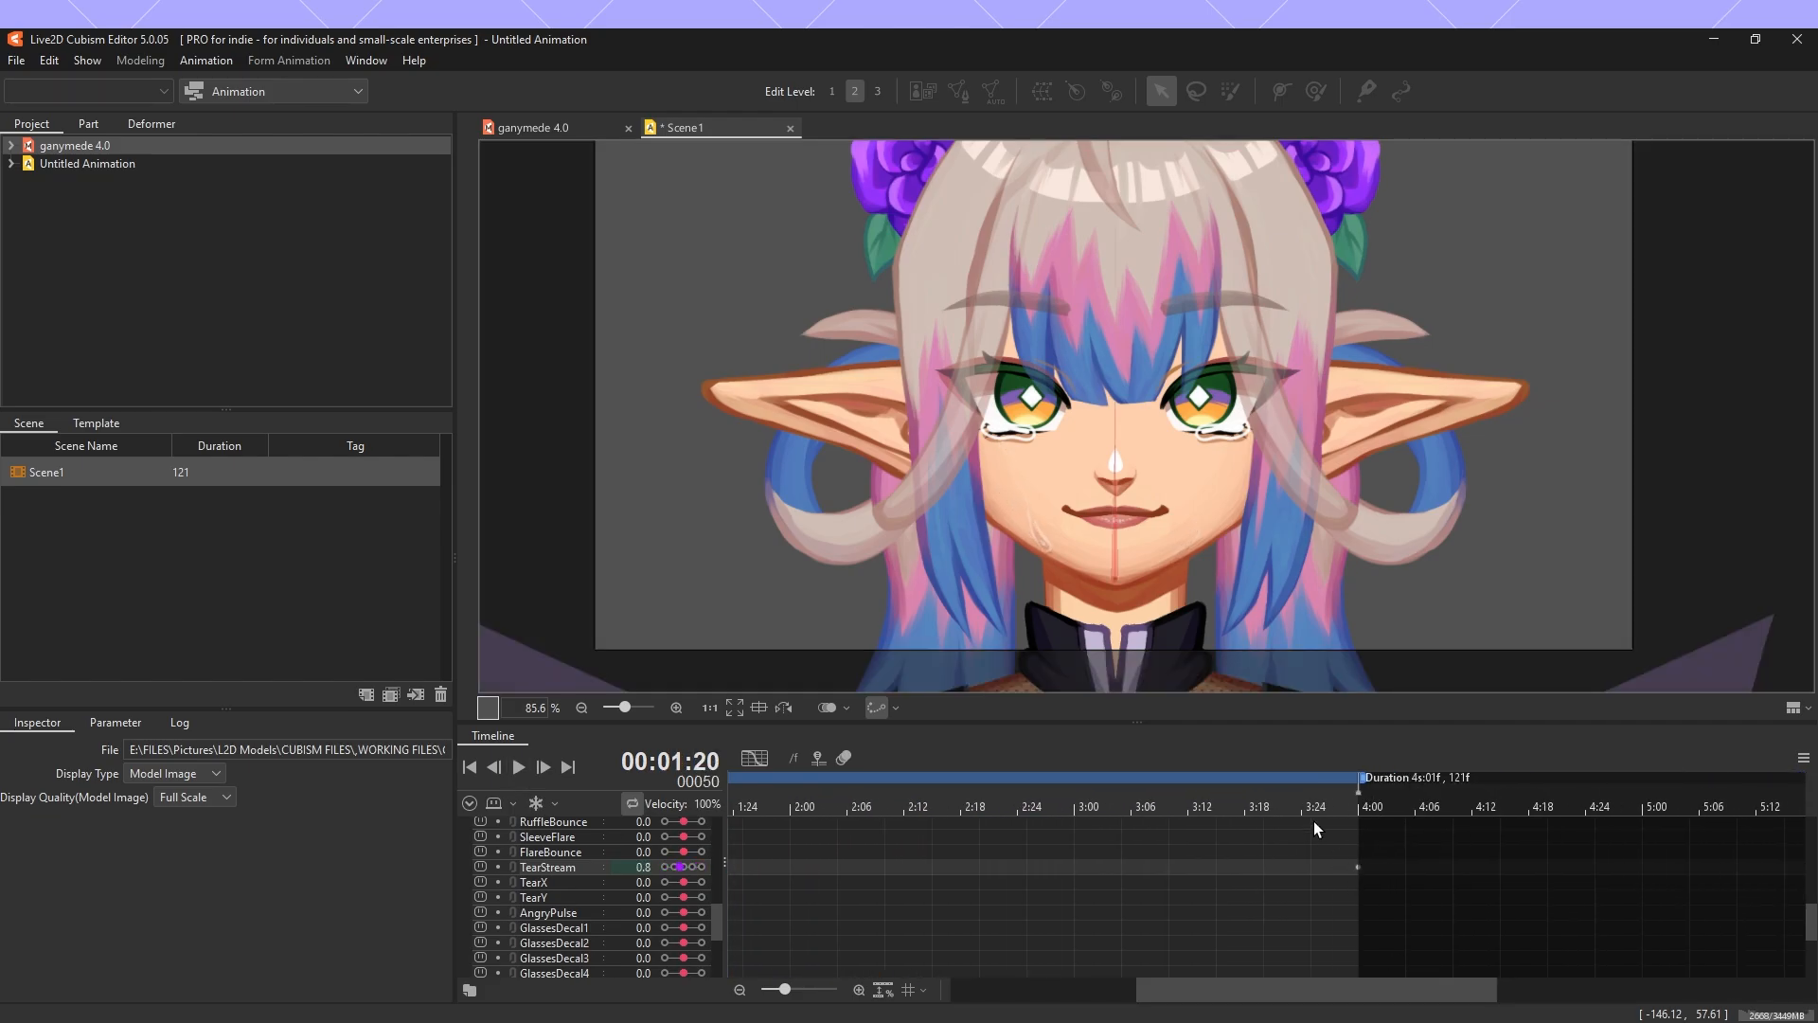
pyautogui.click(1355, 808)
pyautogui.click(1365, 806)
pyautogui.write('10')
pyautogui.press('Return')
pyautogui.click(518, 766)
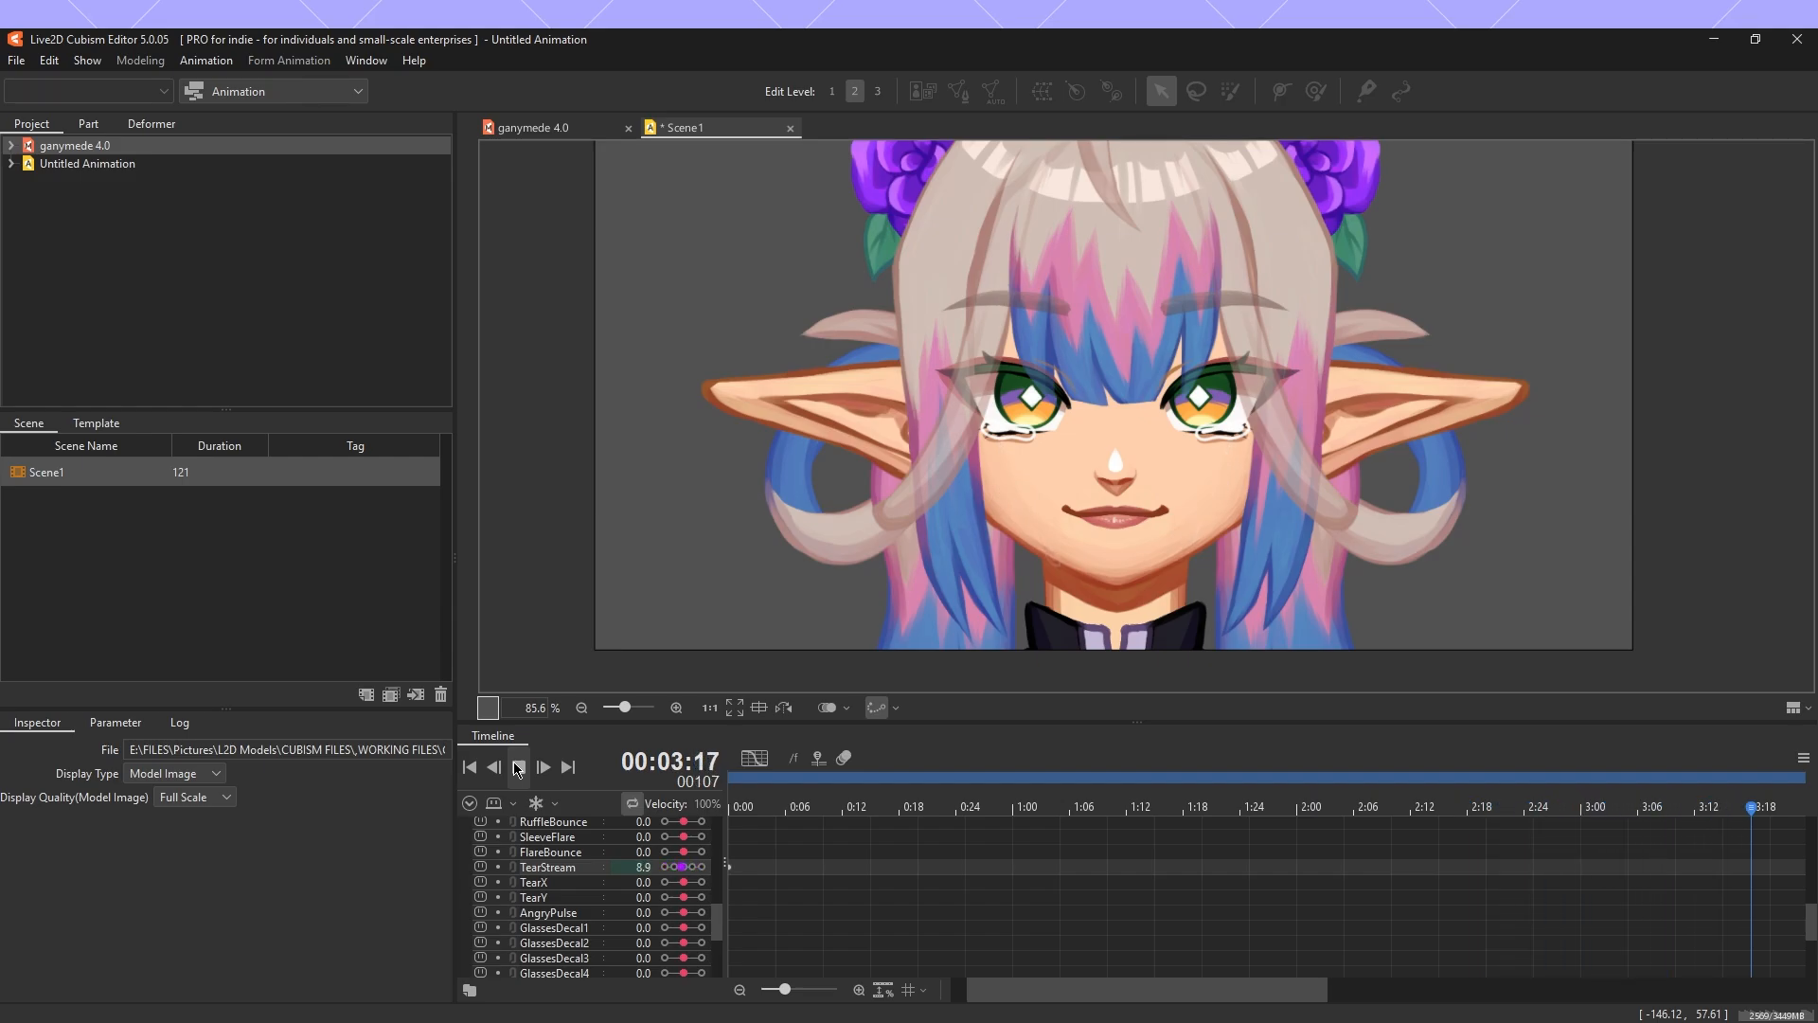
pyautogui.click(518, 767)
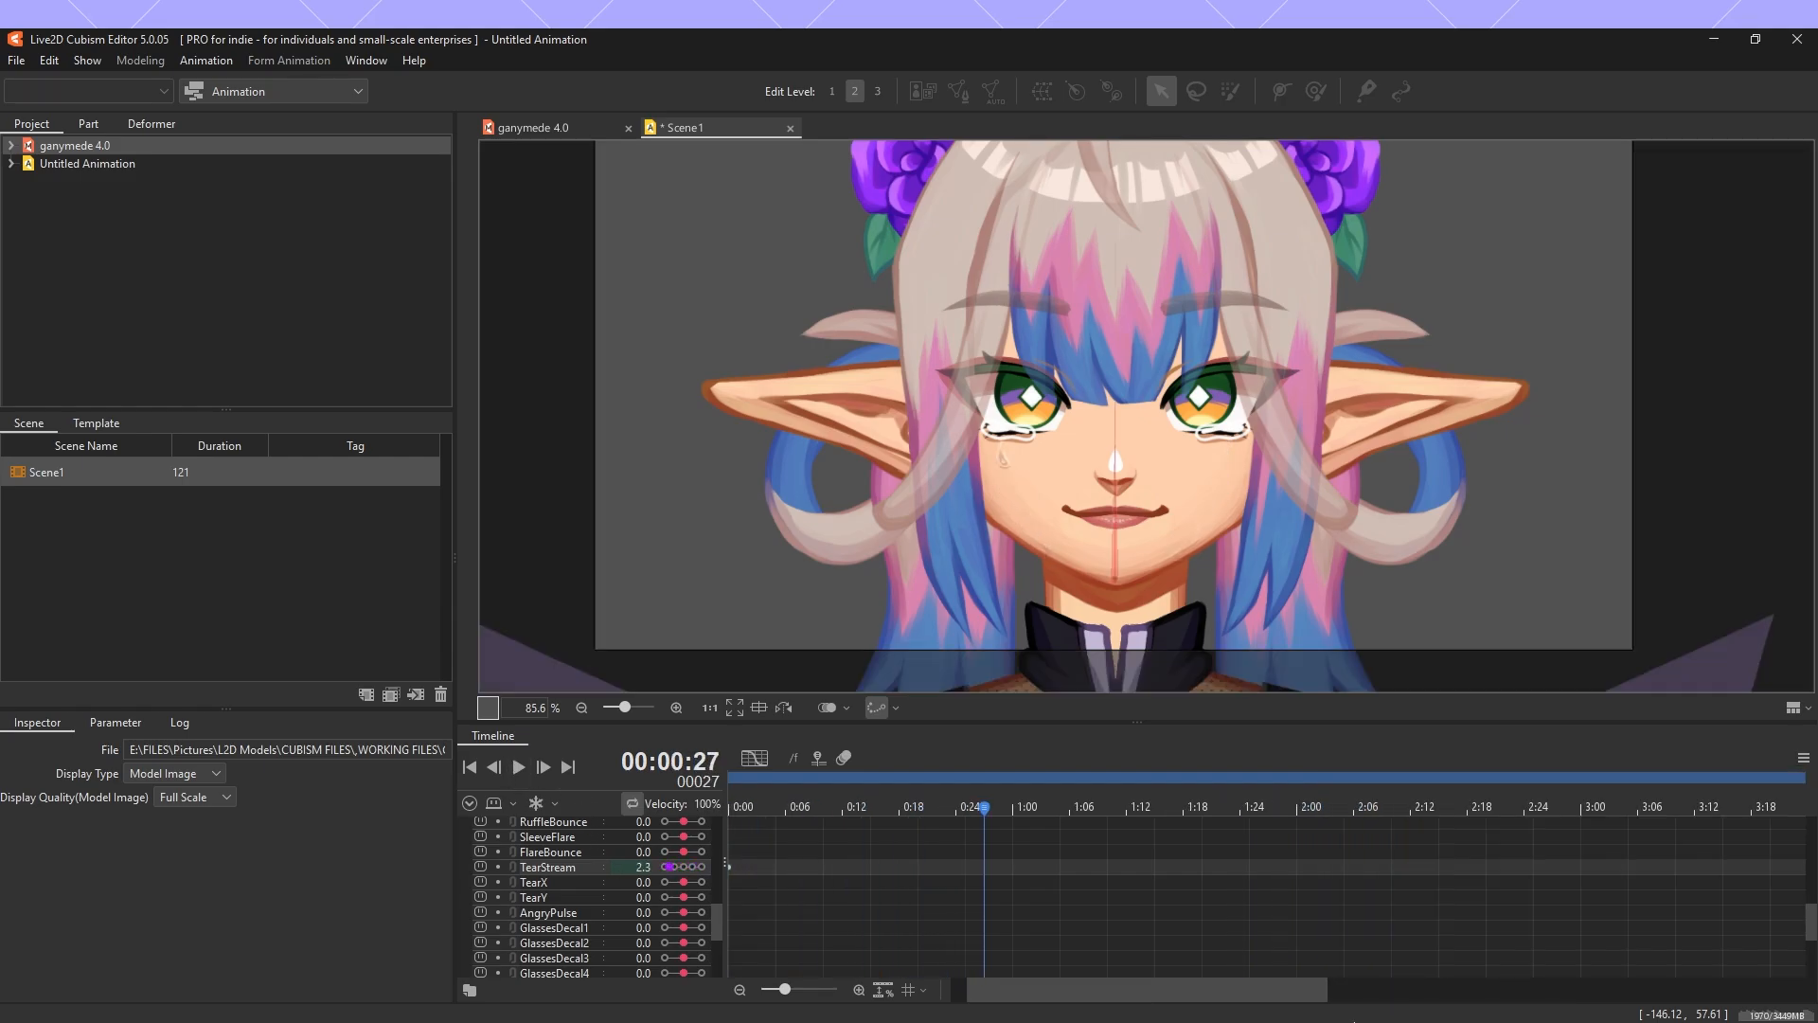
# Set the TearStream key at 4:00 to 6.0 and preview the tear loop.
pyautogui.hscroll(5, 1375, 838)
pyautogui.click(1373, 806)
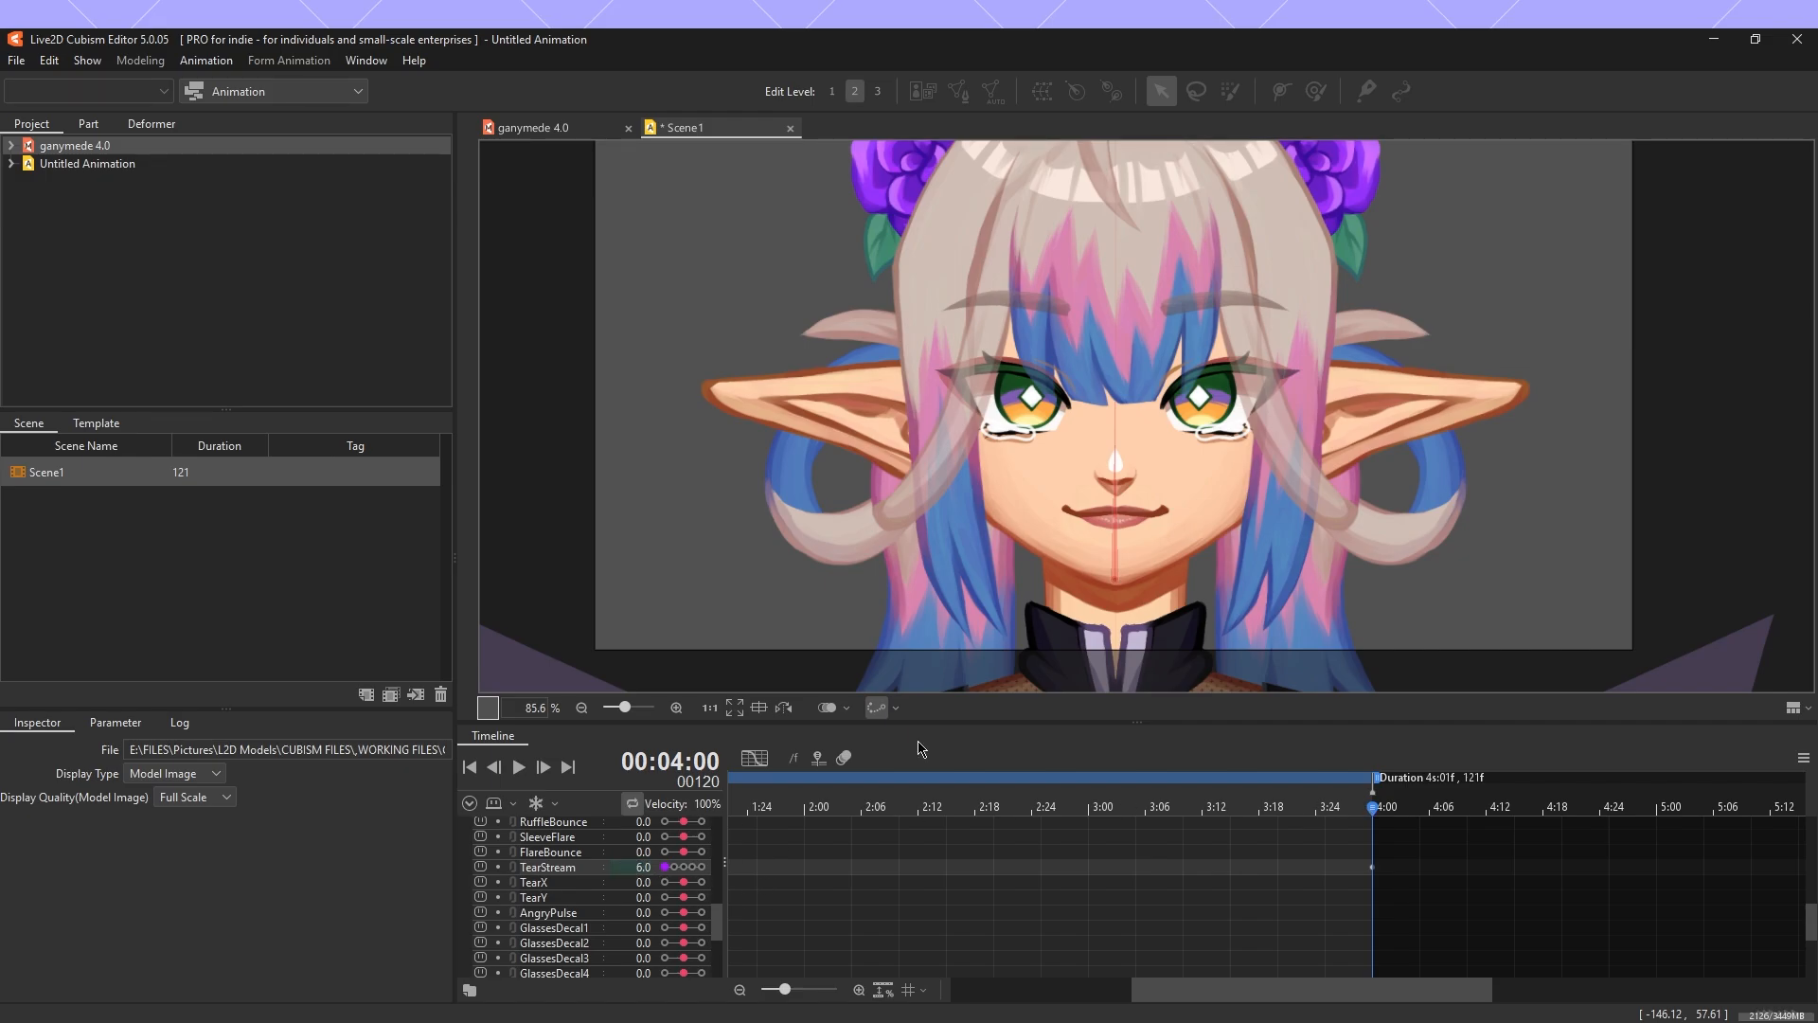
pyautogui.click(526, 773)
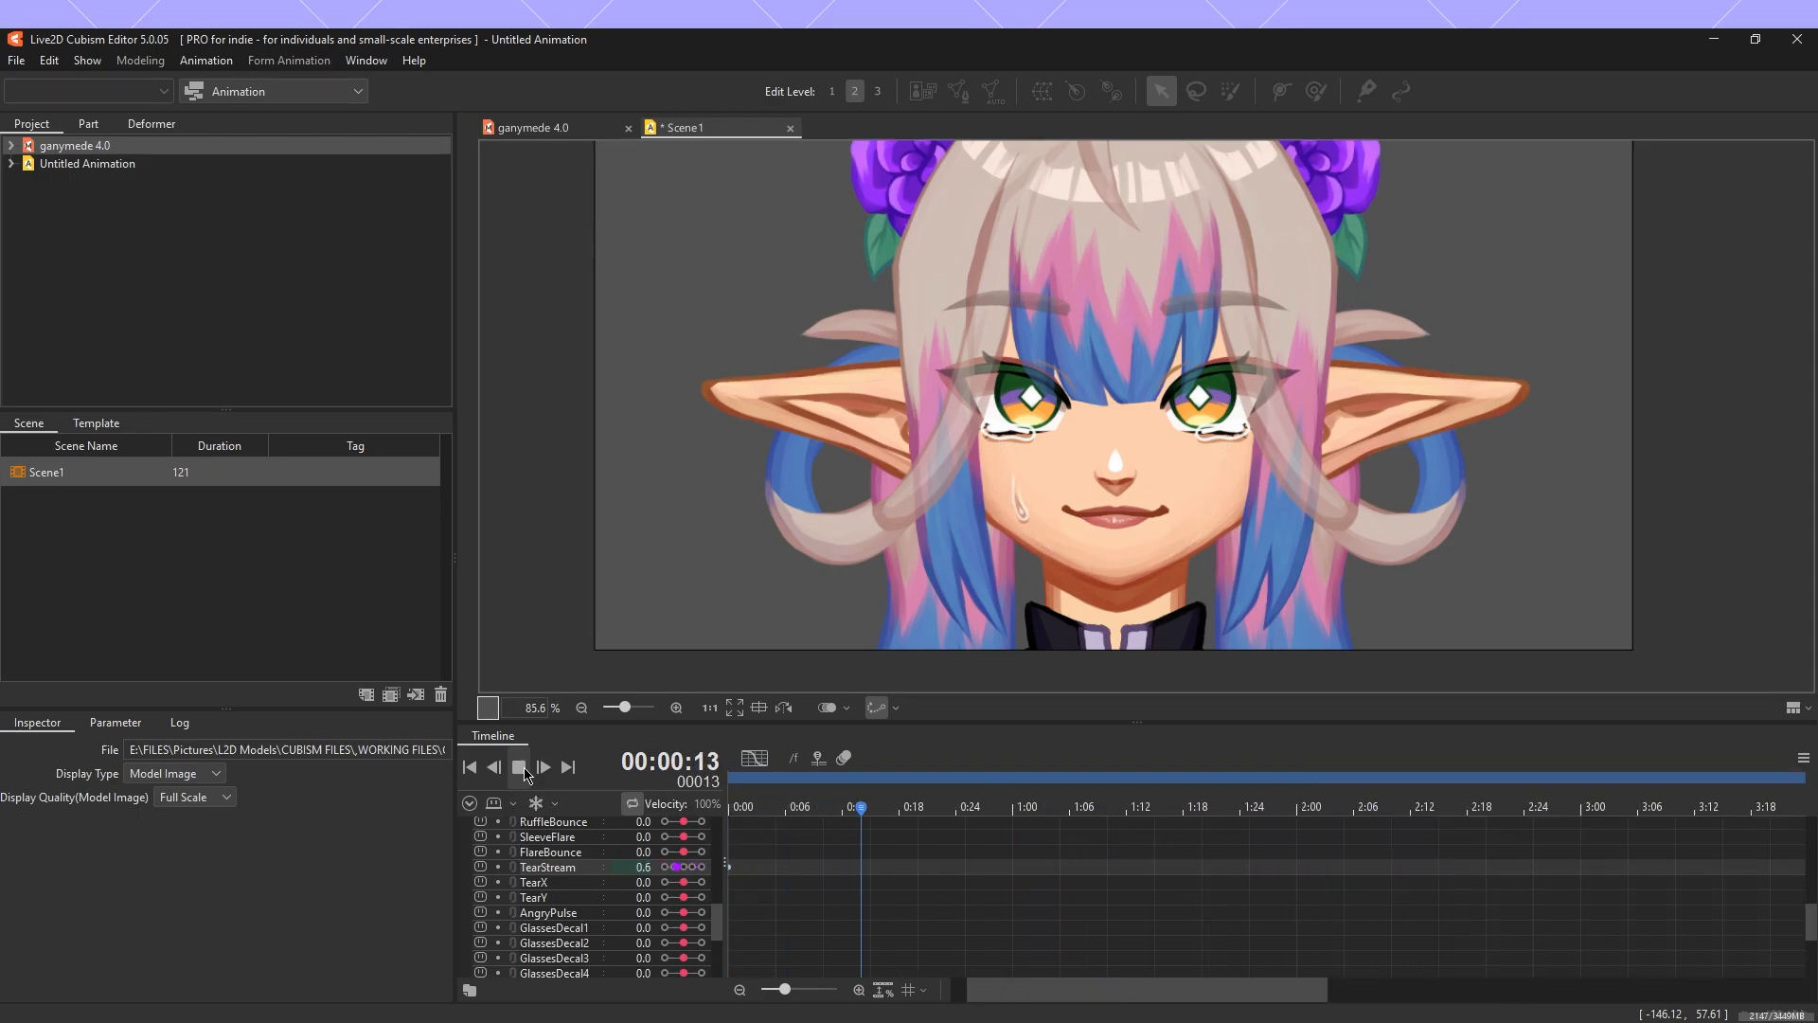
pyautogui.click(524, 772)
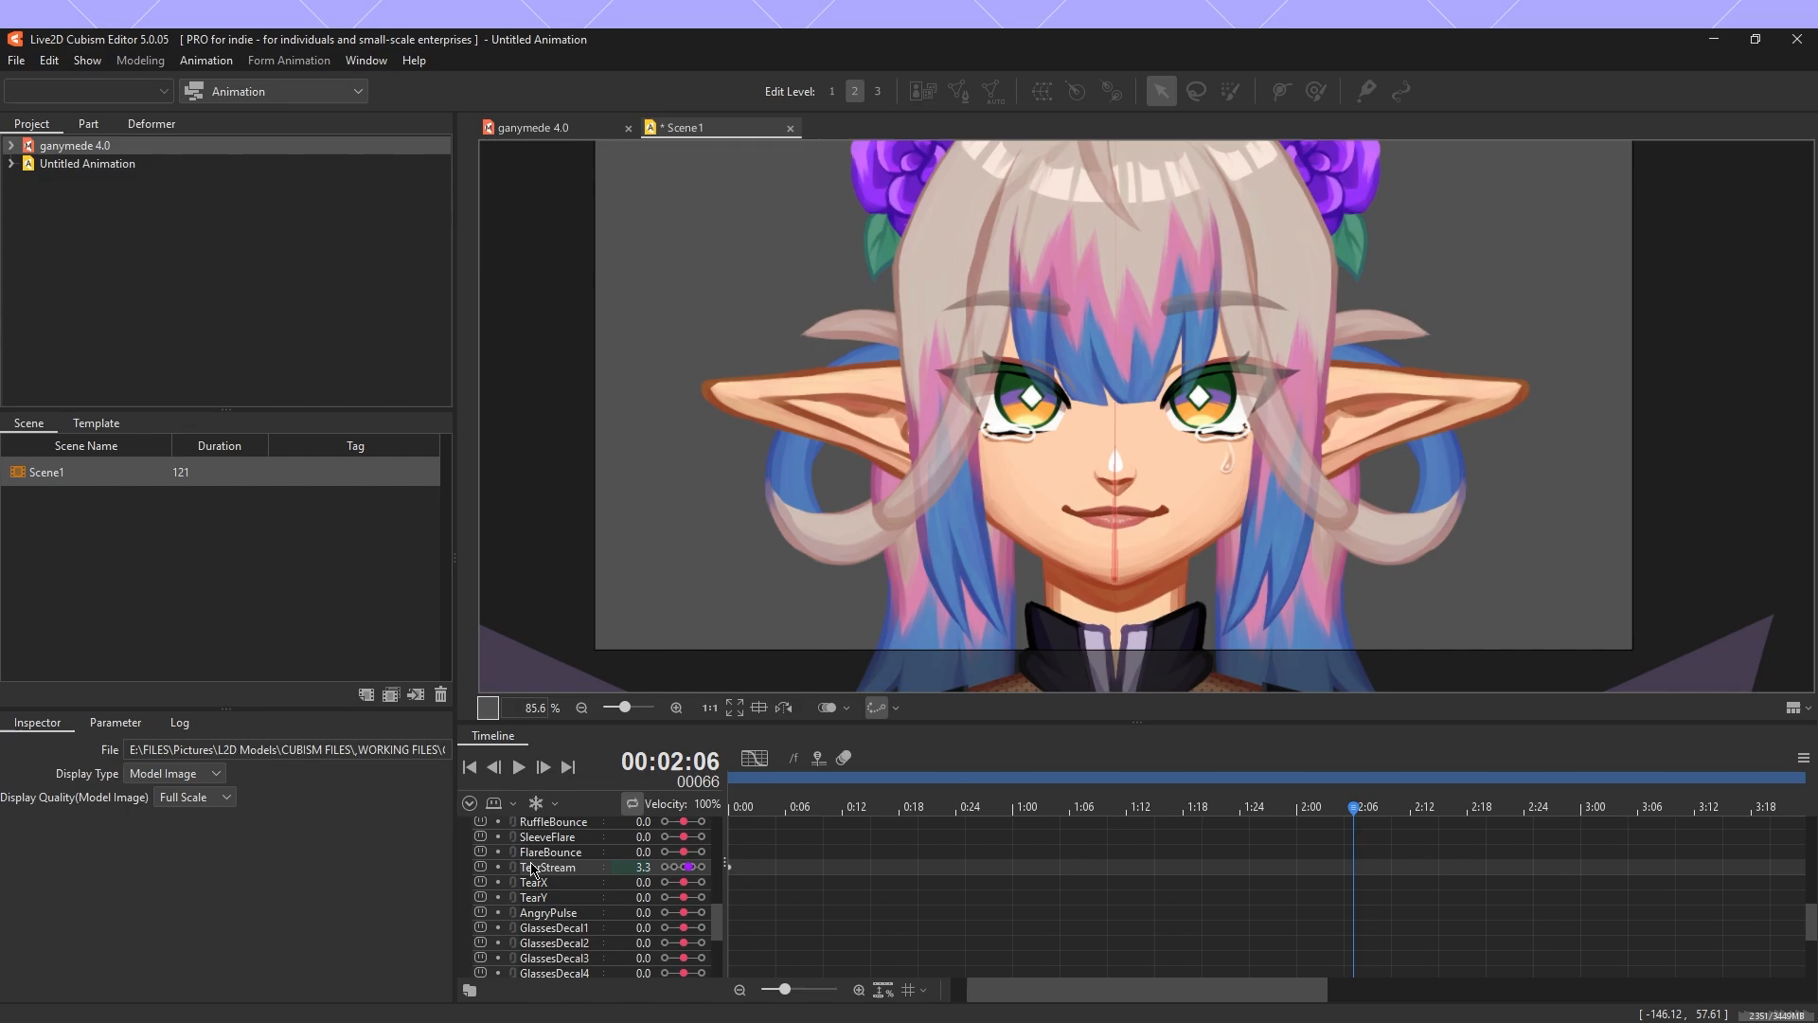
# Collapse the Misc Physics and Brows parameter groups in the timeline.
pyautogui.scroll(5, 569, 876)
pyautogui.click(516, 883)
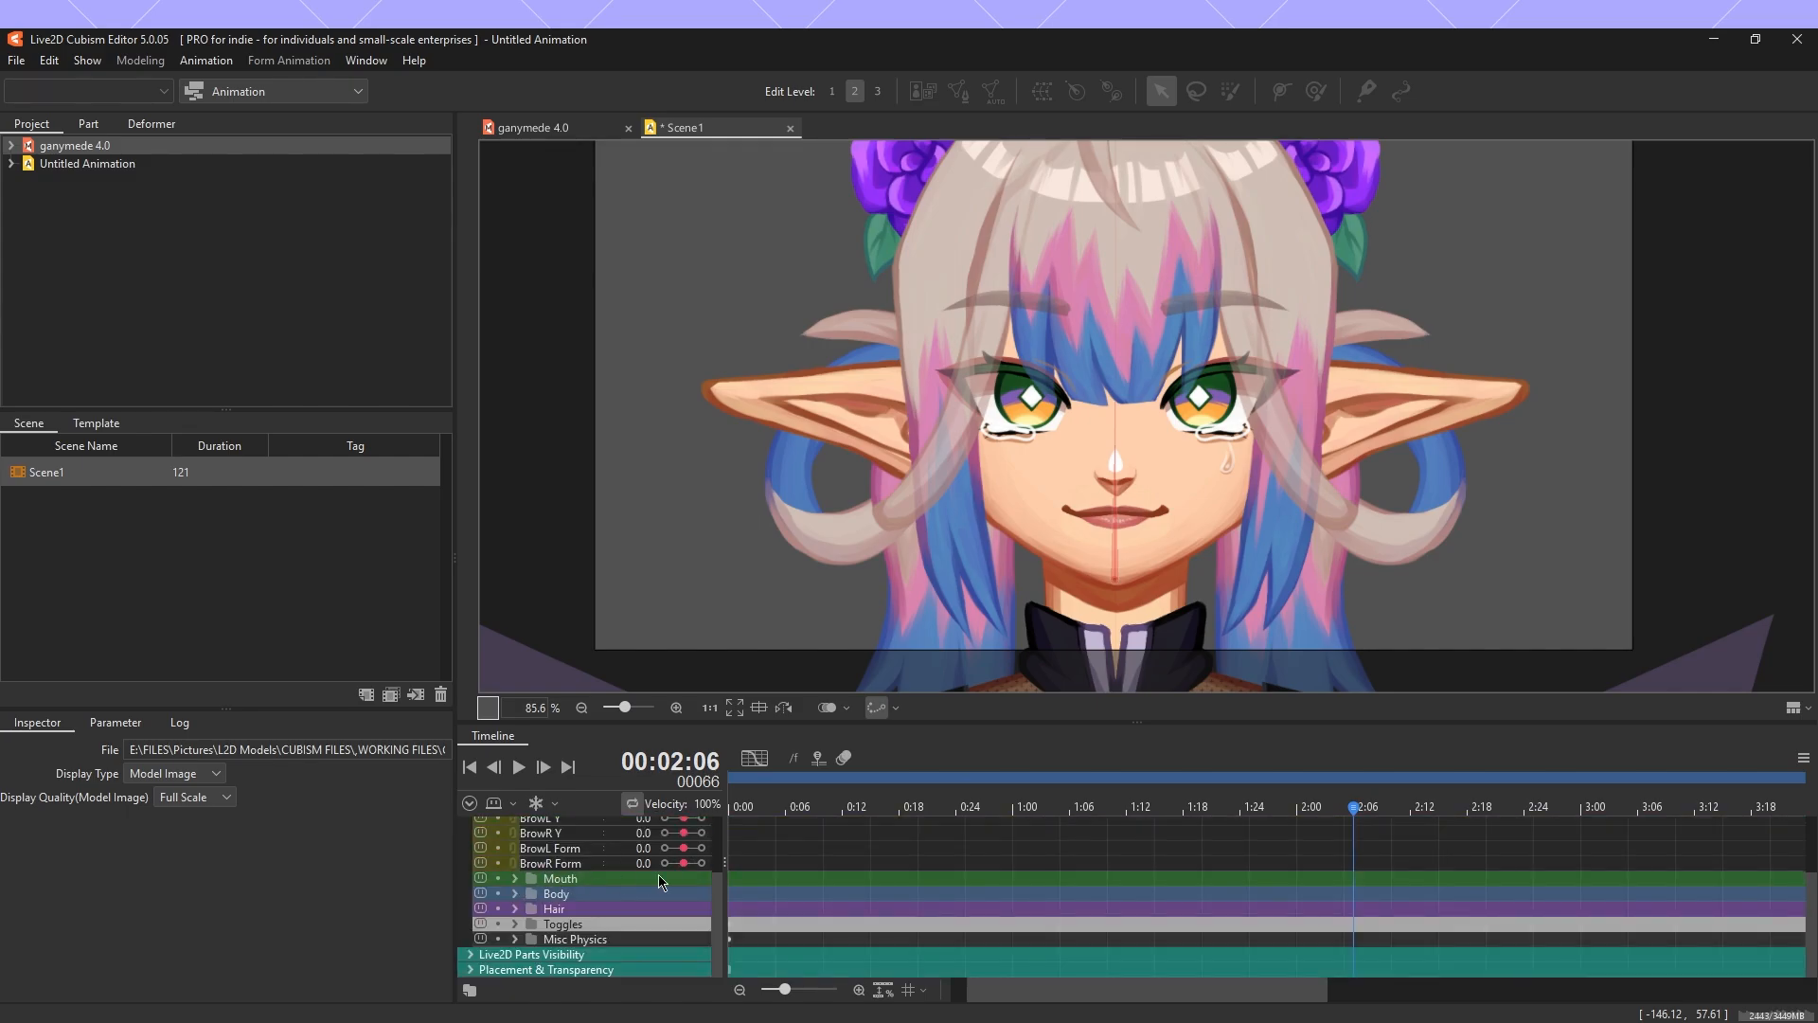
pyautogui.scroll(2, 530, 880)
pyautogui.click(515, 888)
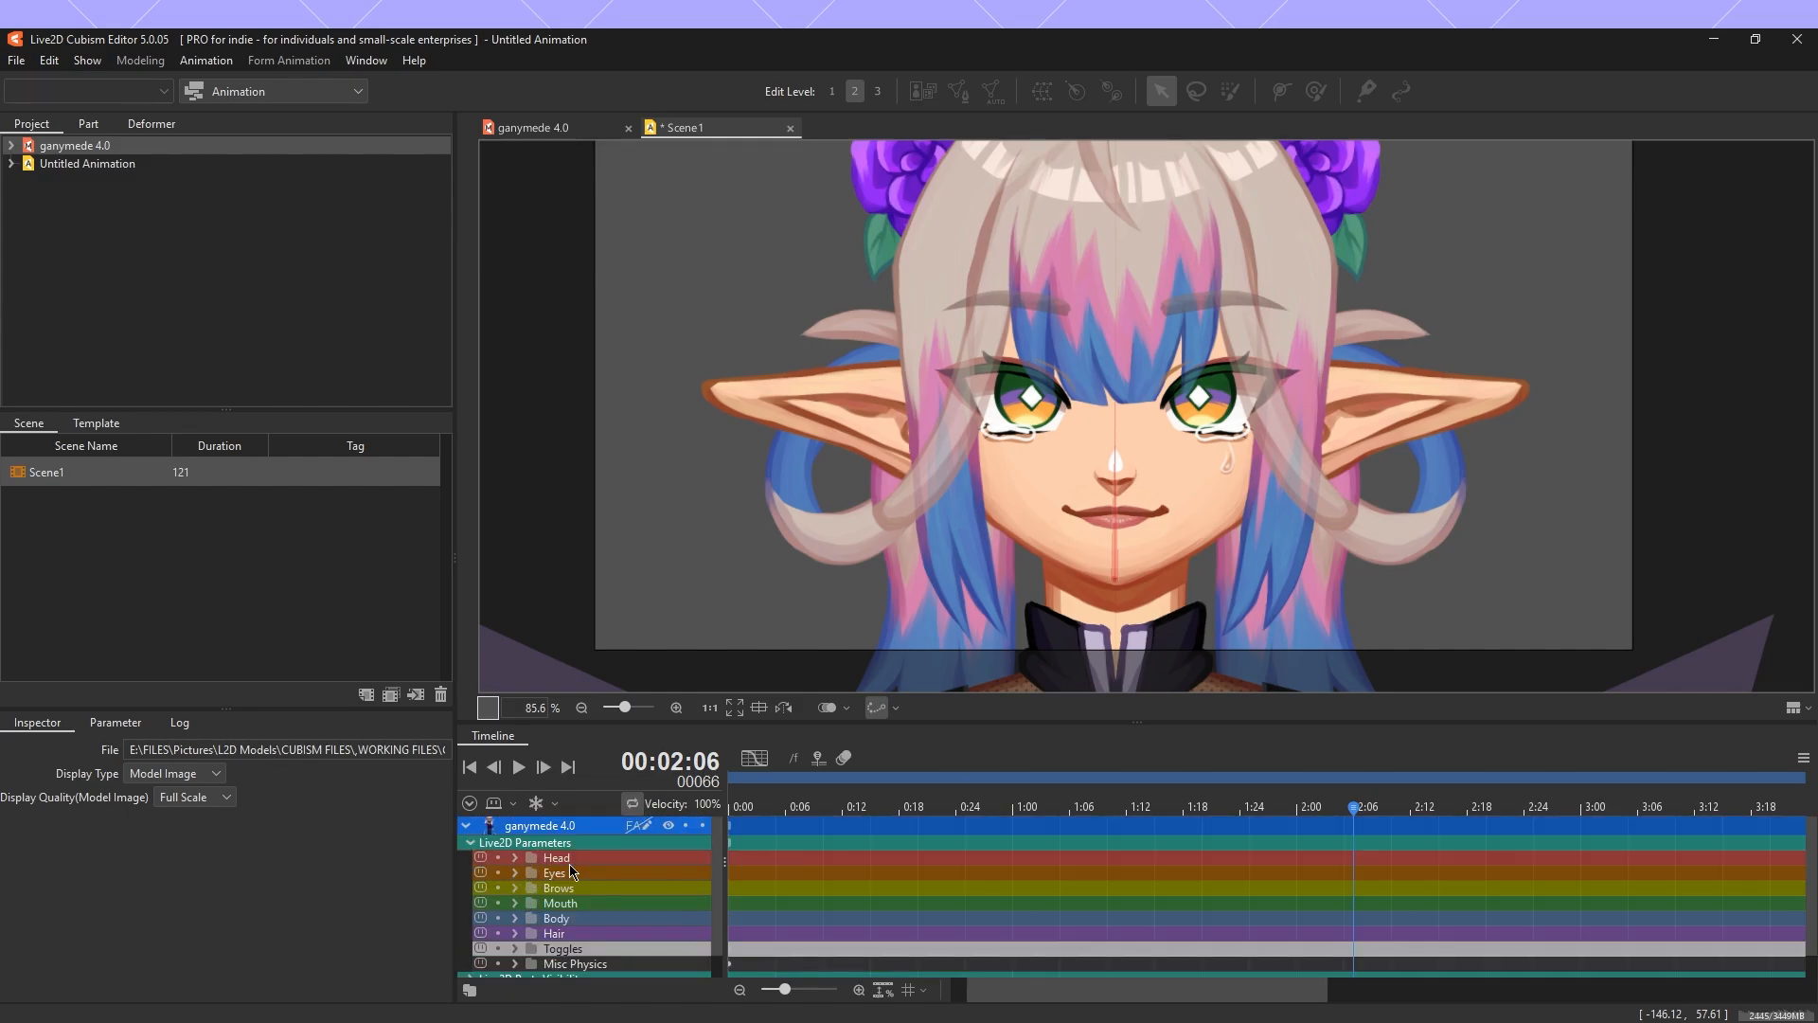
# Delete the Toggles keyframe on frame 0 and collapse the Live2D Parameters group.
pyautogui.moveTo(990, 989); pyautogui.dragTo(954, 990)
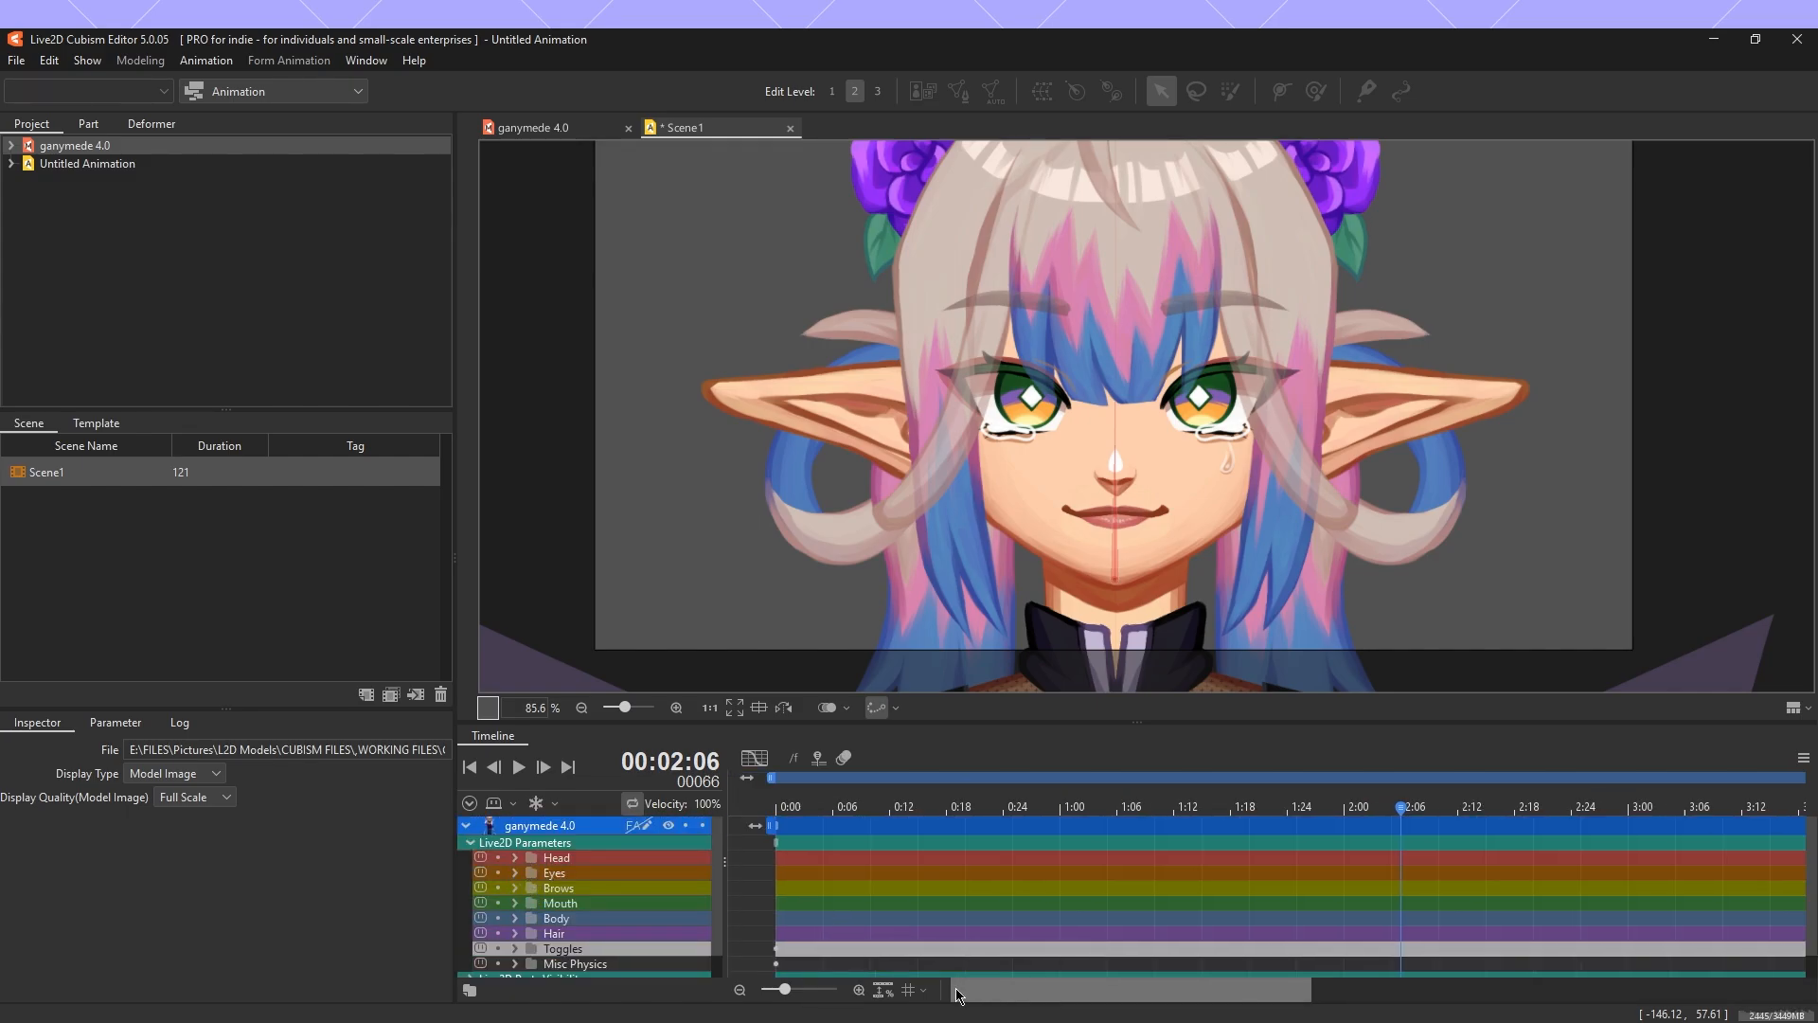
pyautogui.click(781, 948)
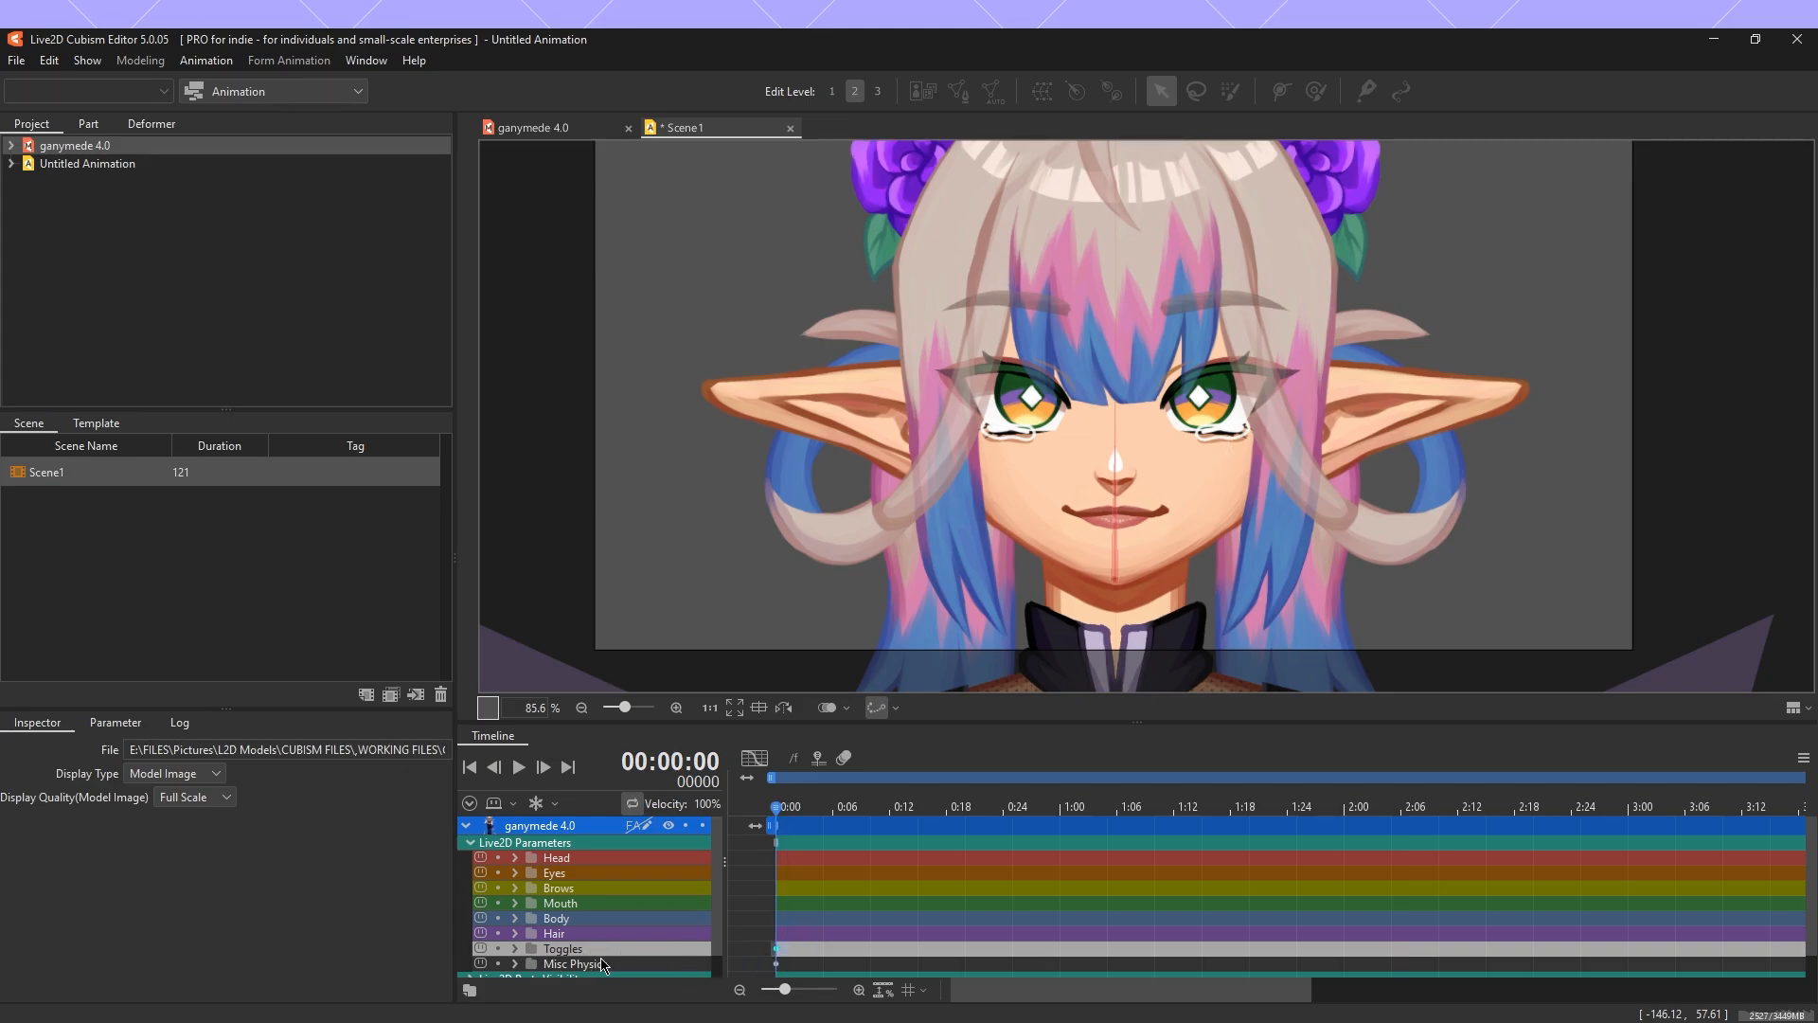
pyautogui.press('Delete')
pyautogui.click(471, 843)
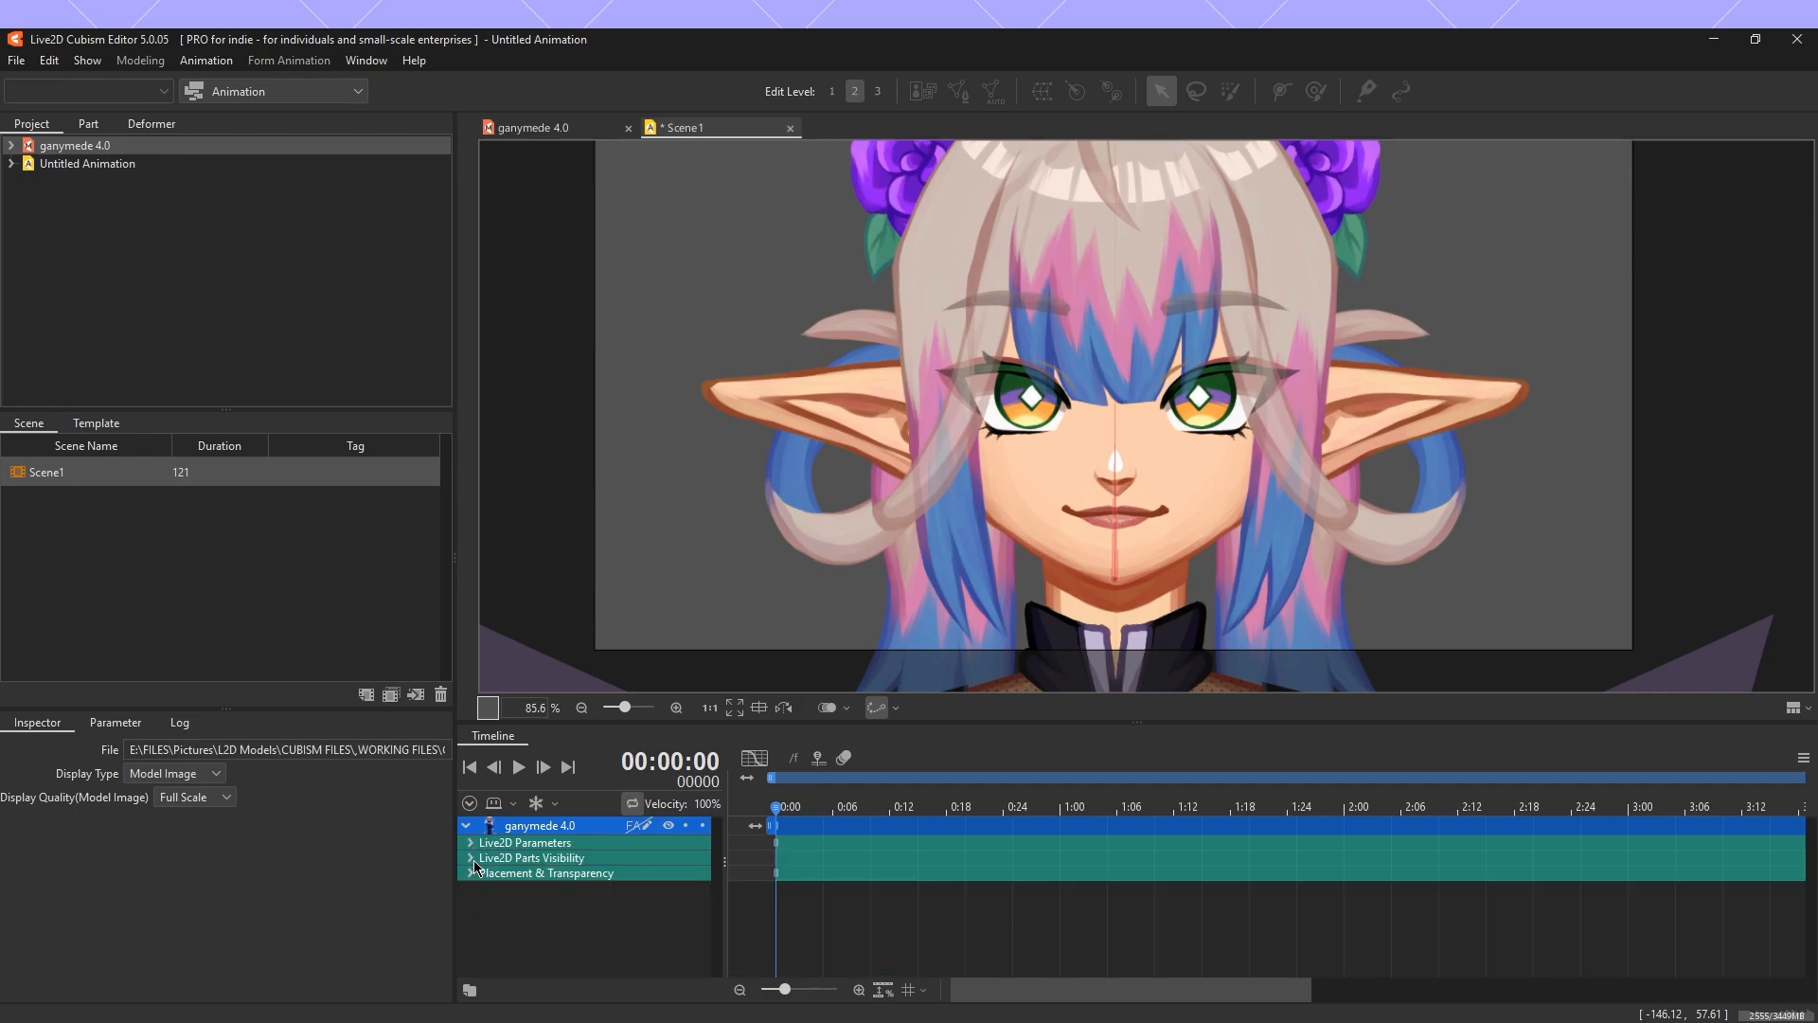
# Check the Live2D Parts Visibility group and delete the Position keyframe on frame 0 under Placement & Transparency.
pyautogui.click(471, 858)
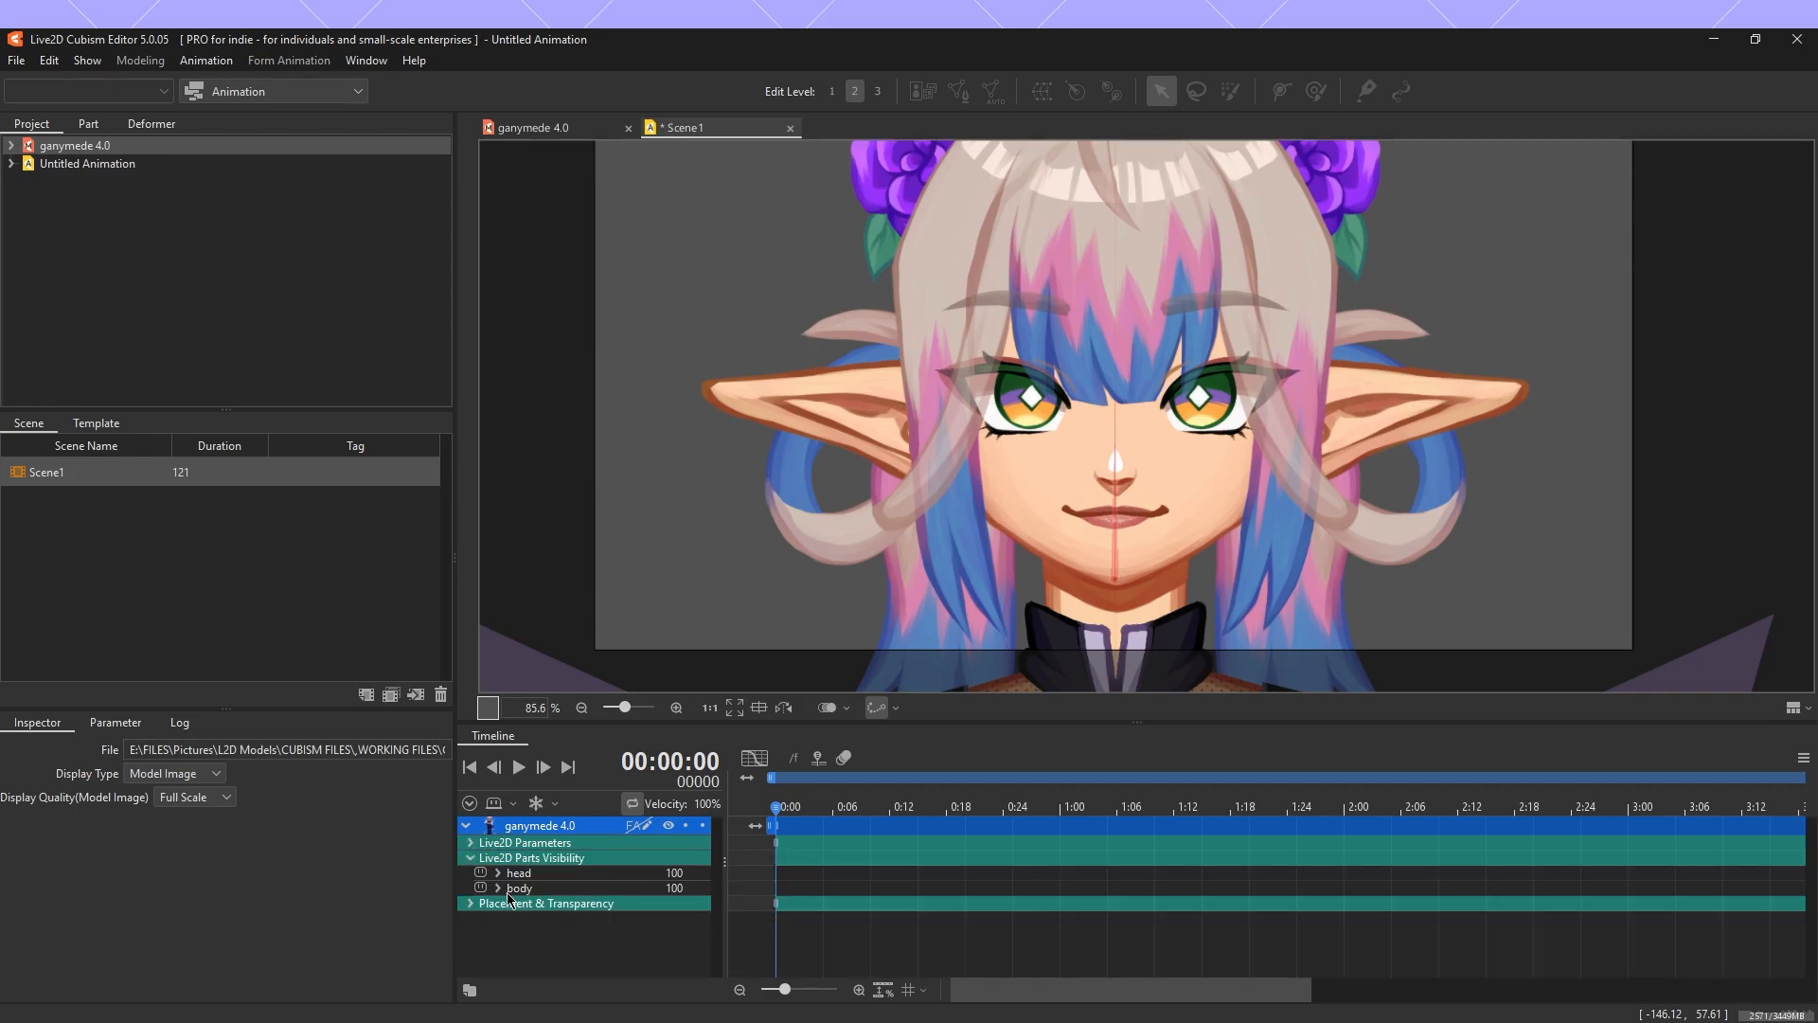
pyautogui.click(471, 858)
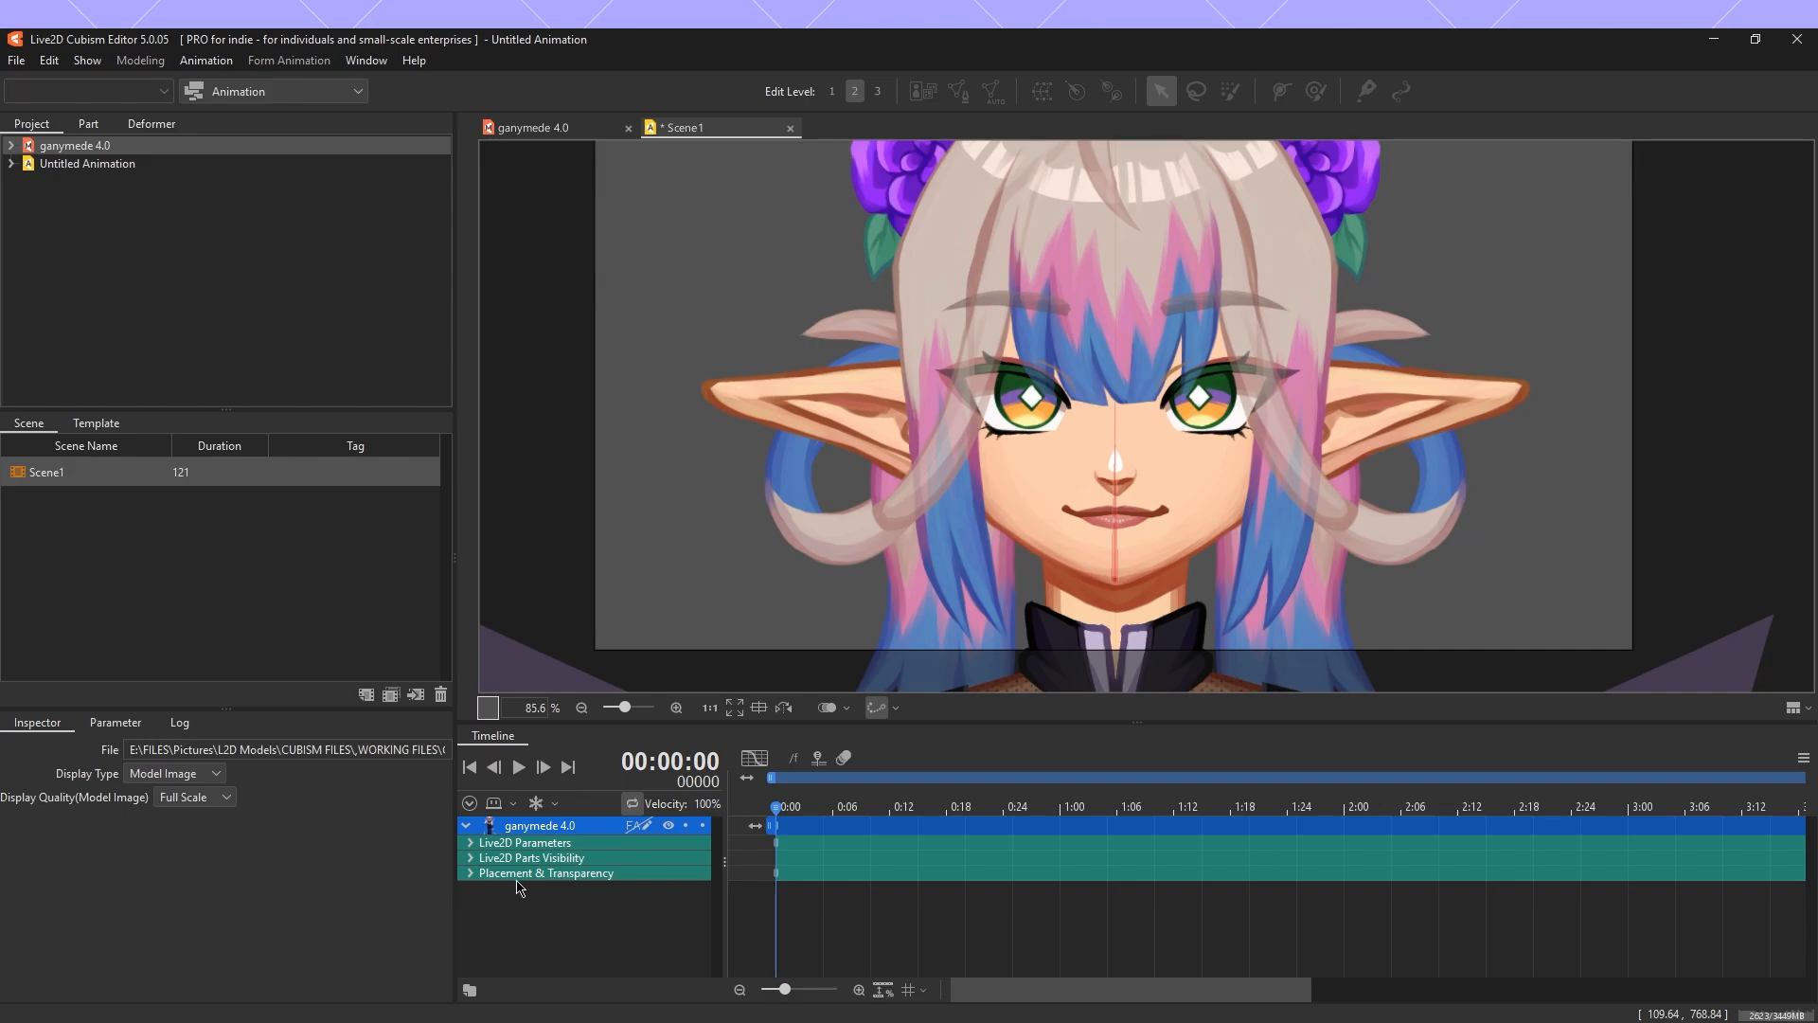
pyautogui.click(471, 873)
pyautogui.moveTo(792, 891); pyautogui.dragTo(749, 884)
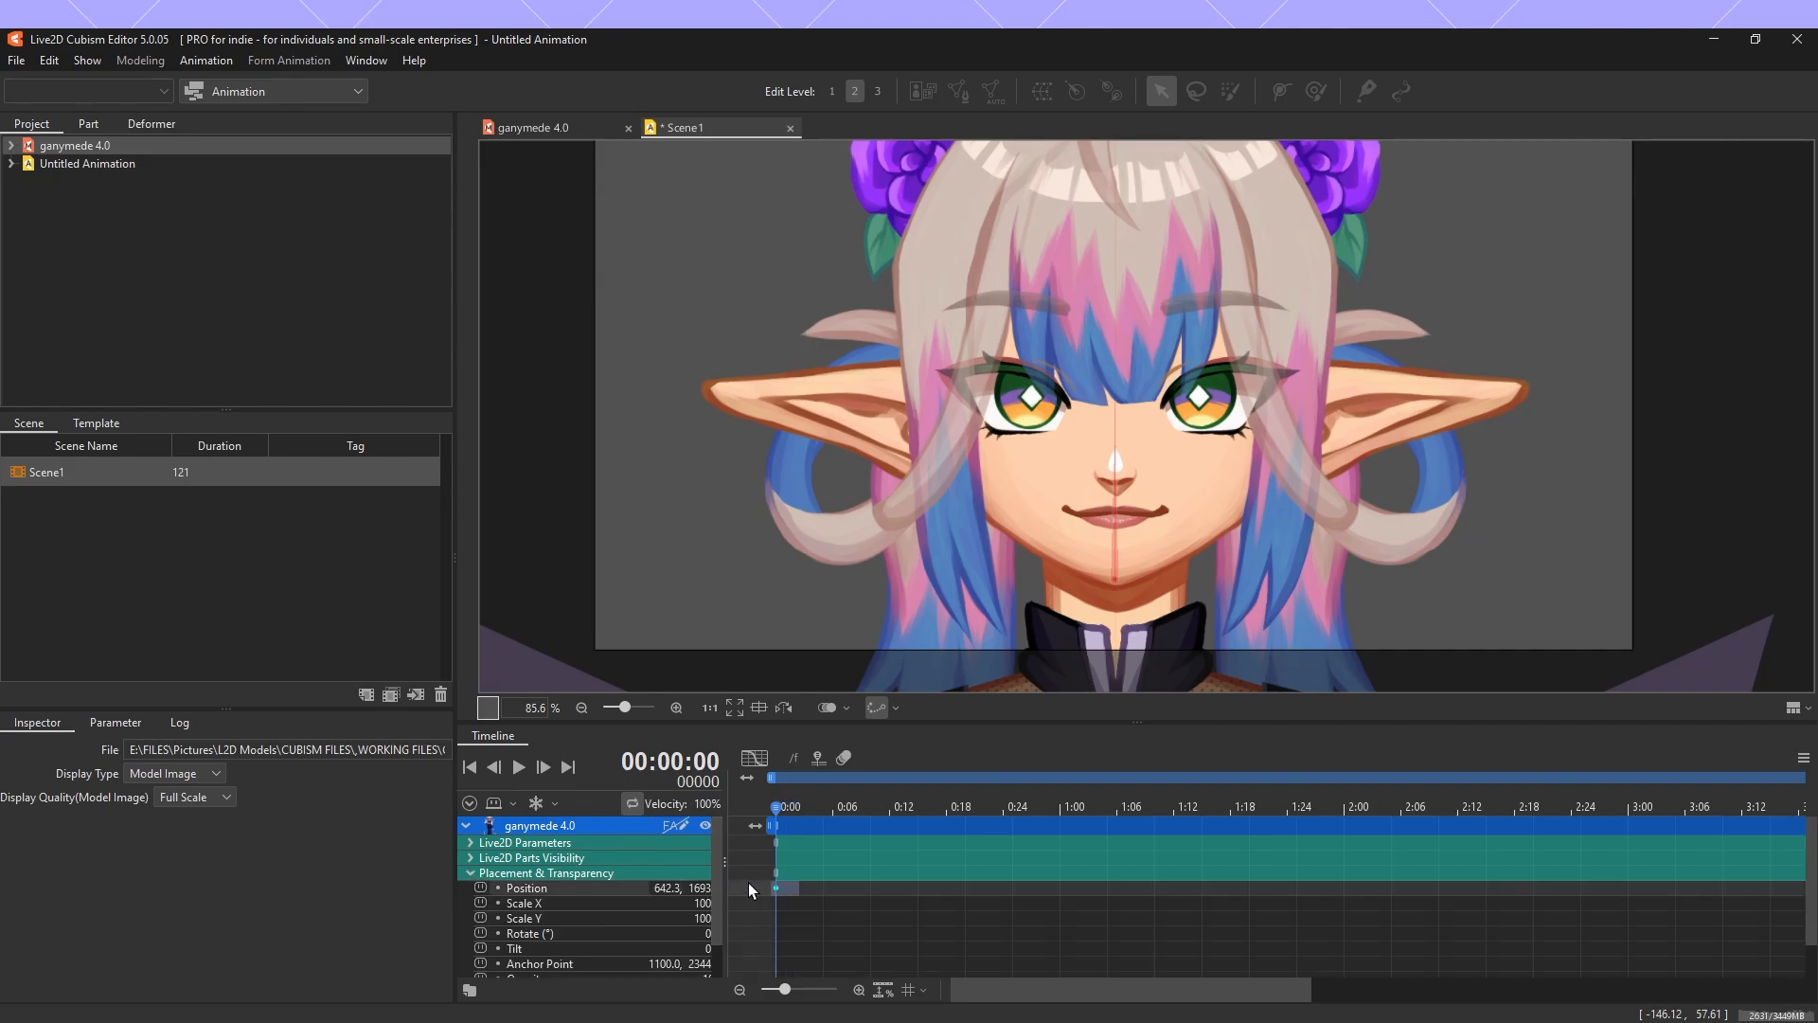
pyautogui.press('Delete')
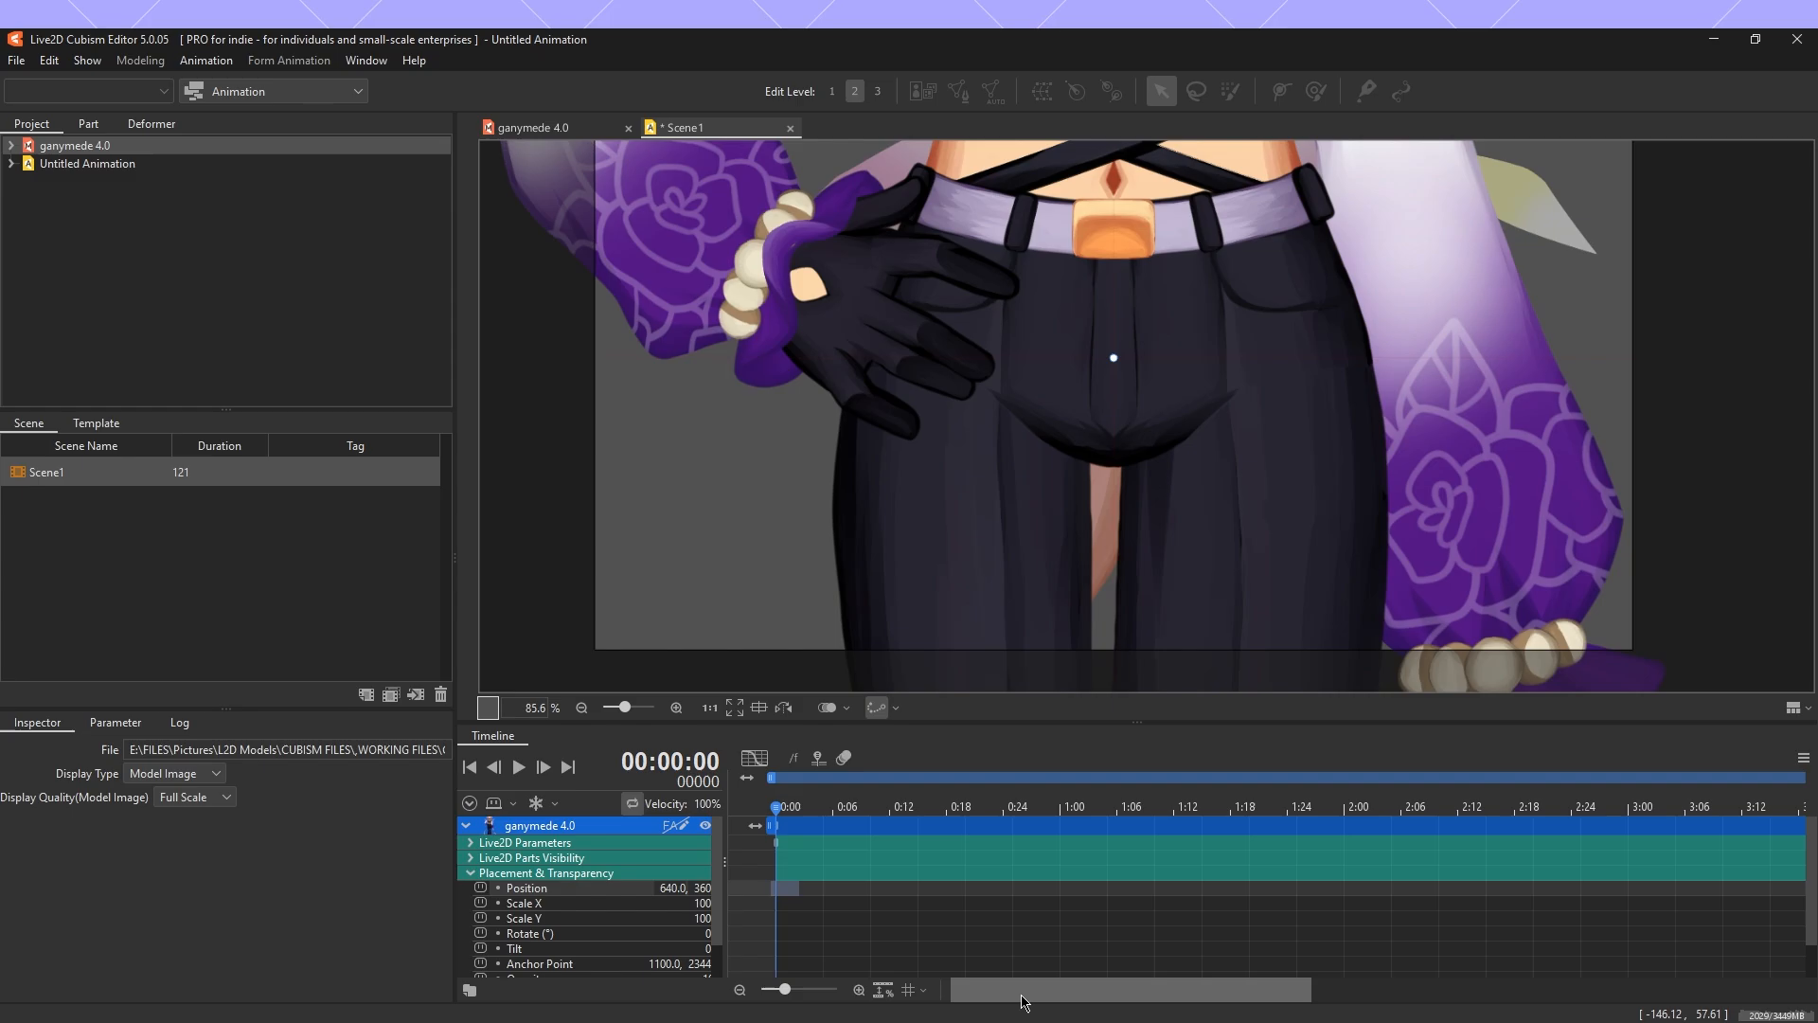
pyautogui.scroll(-10, 1090, 427)
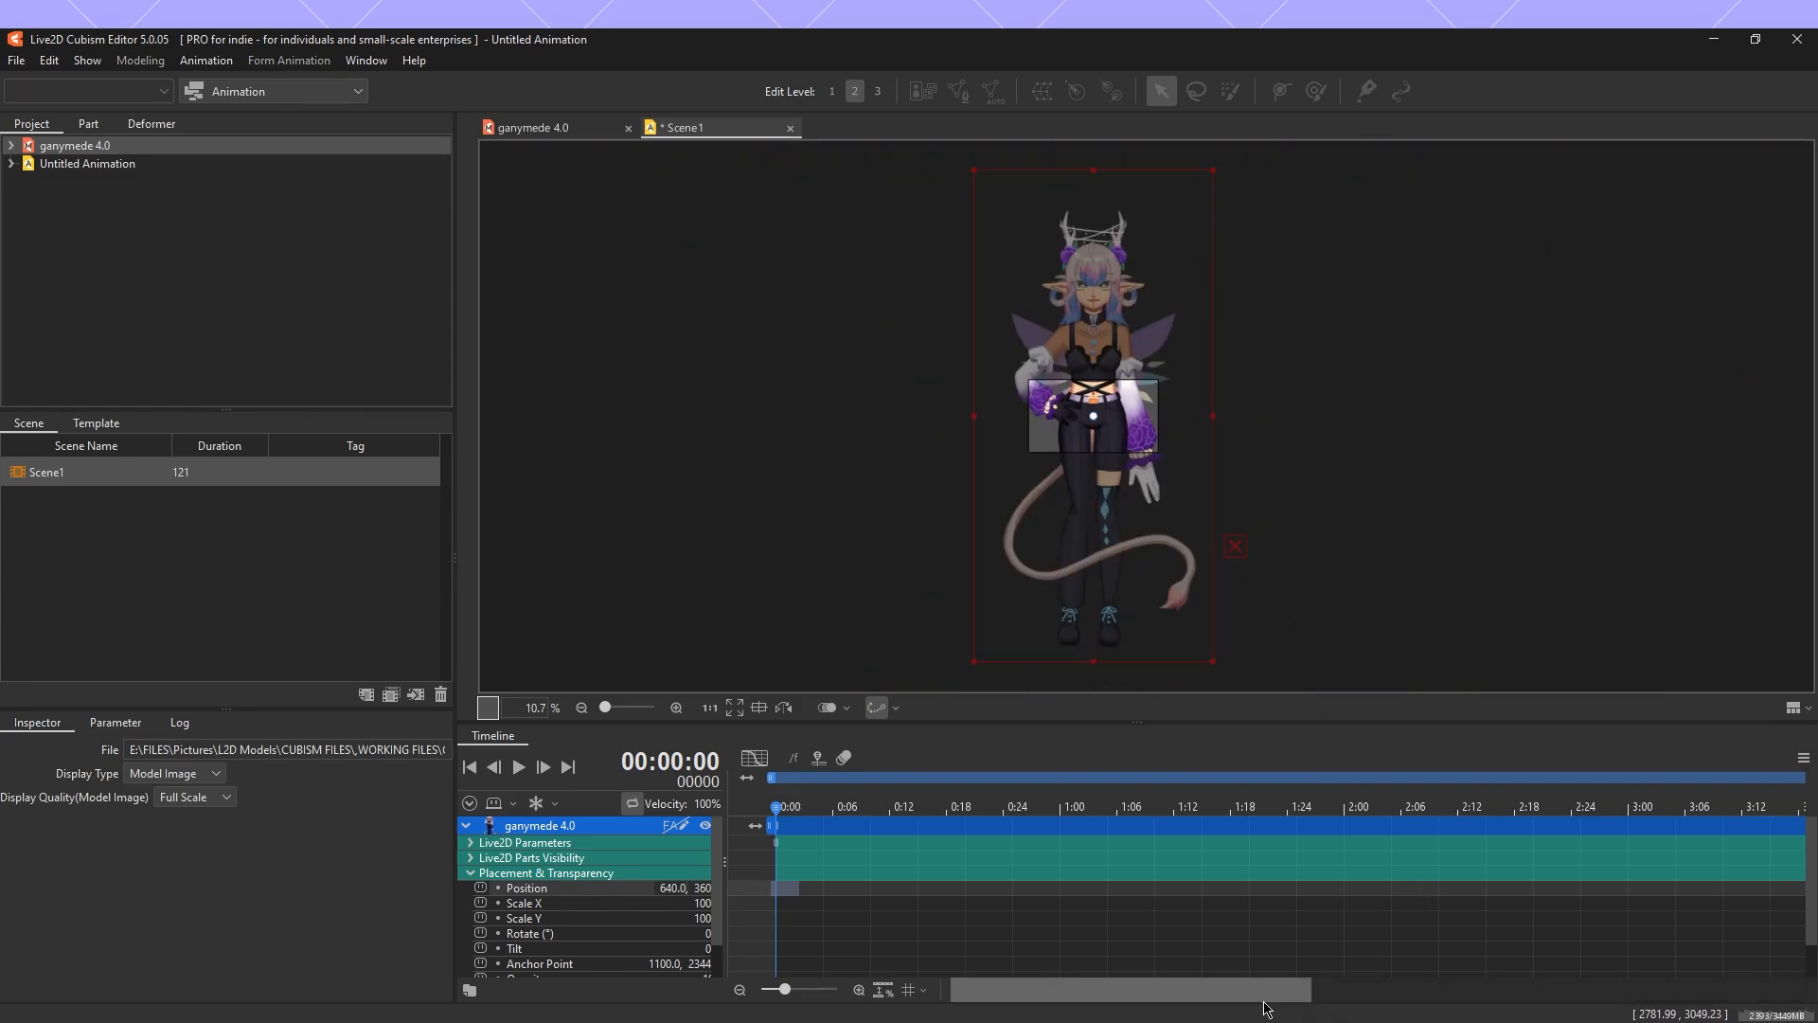
pyautogui.moveTo(1265, 1008)
pyautogui.mouseDown()
pyautogui.moveTo(1373, 994)
pyautogui.moveTo(1230, 994)
pyautogui.moveTo(1318, 995)
pyautogui.moveTo(1132, 964)
pyautogui.moveTo(1371, 966)
pyautogui.moveTo(1172, 958)
pyautogui.mouseUp()
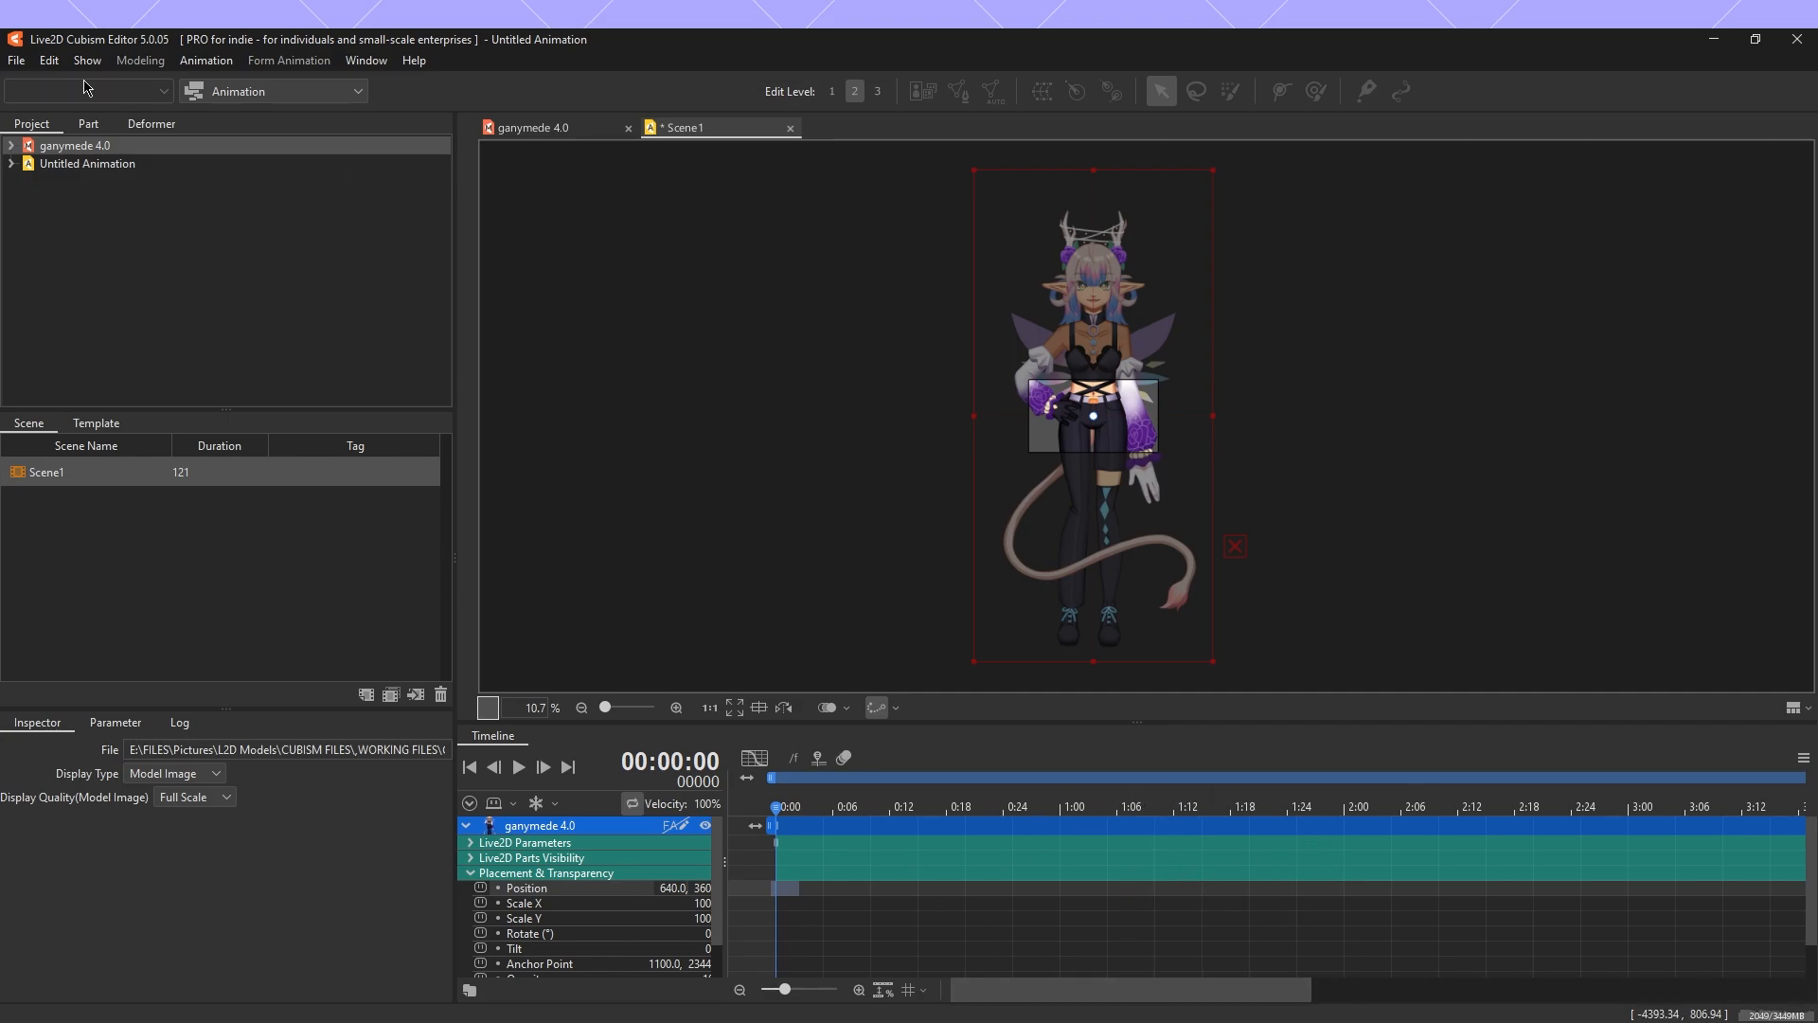
# Export the selected scene's keyed parameters for runtime as a Cubism motion file named tears.
pyautogui.click(15, 60)
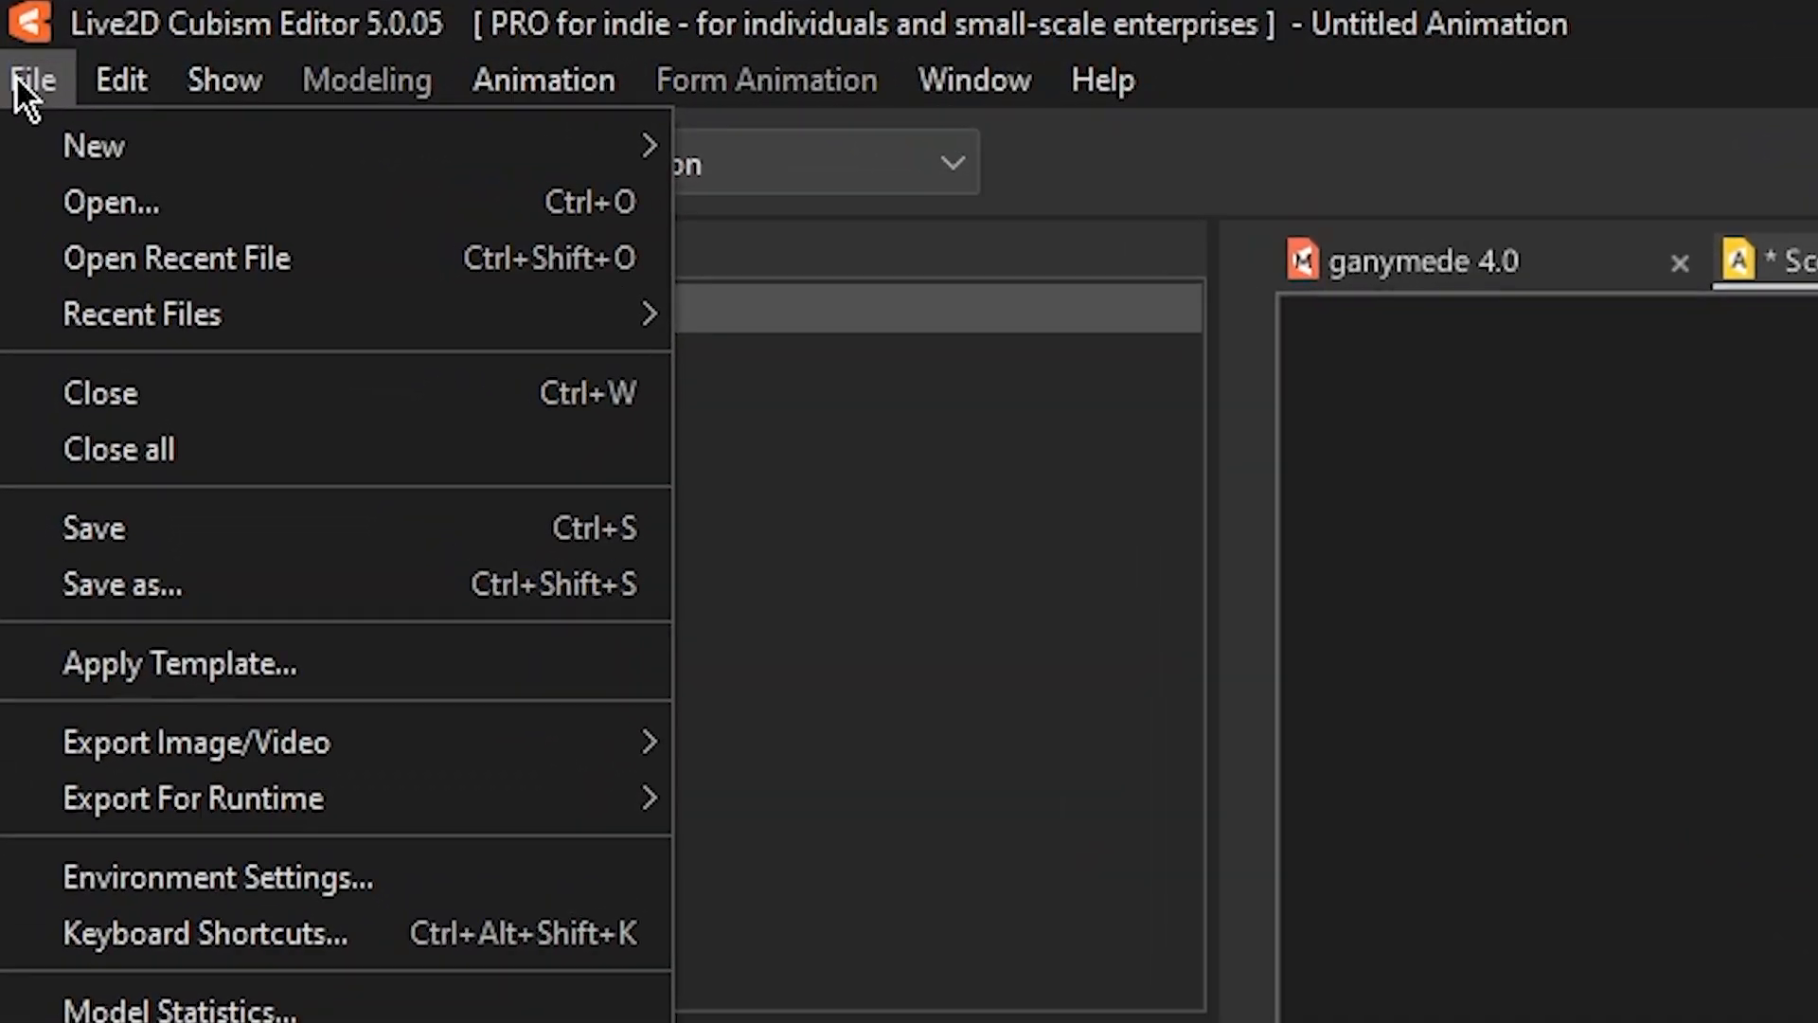
pyautogui.moveTo(159, 820)
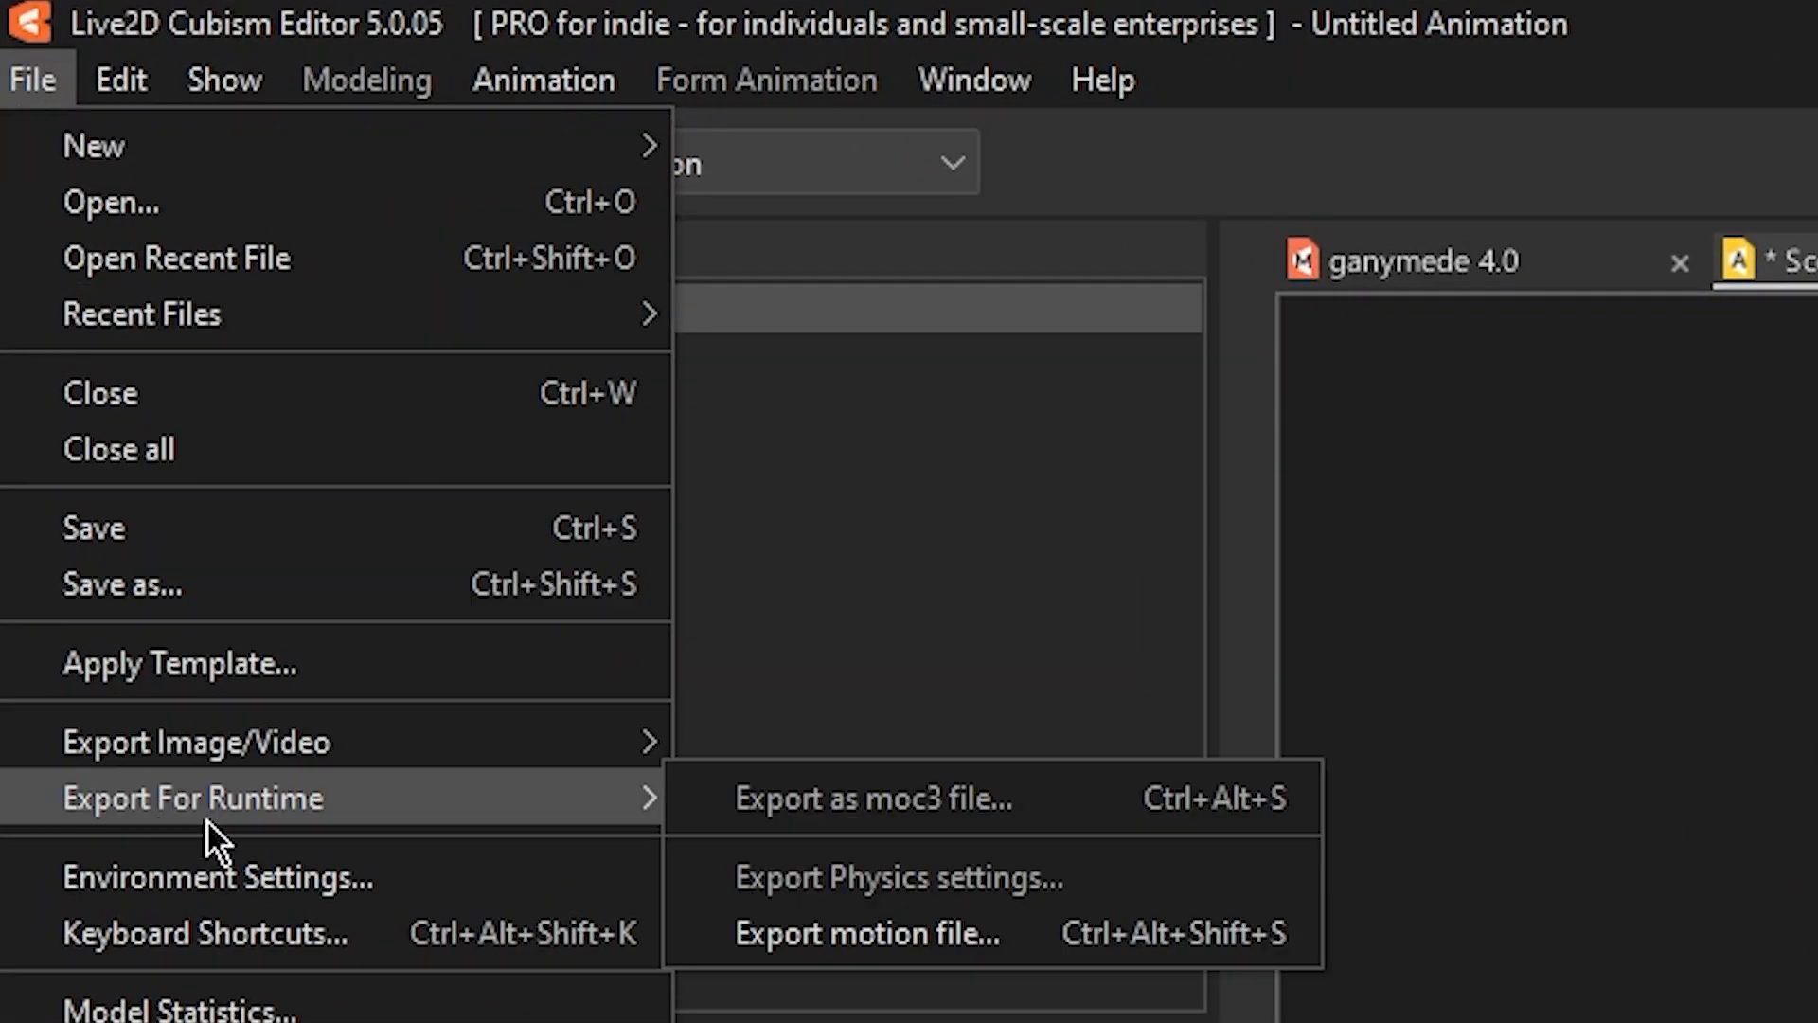
pyautogui.click(918, 937)
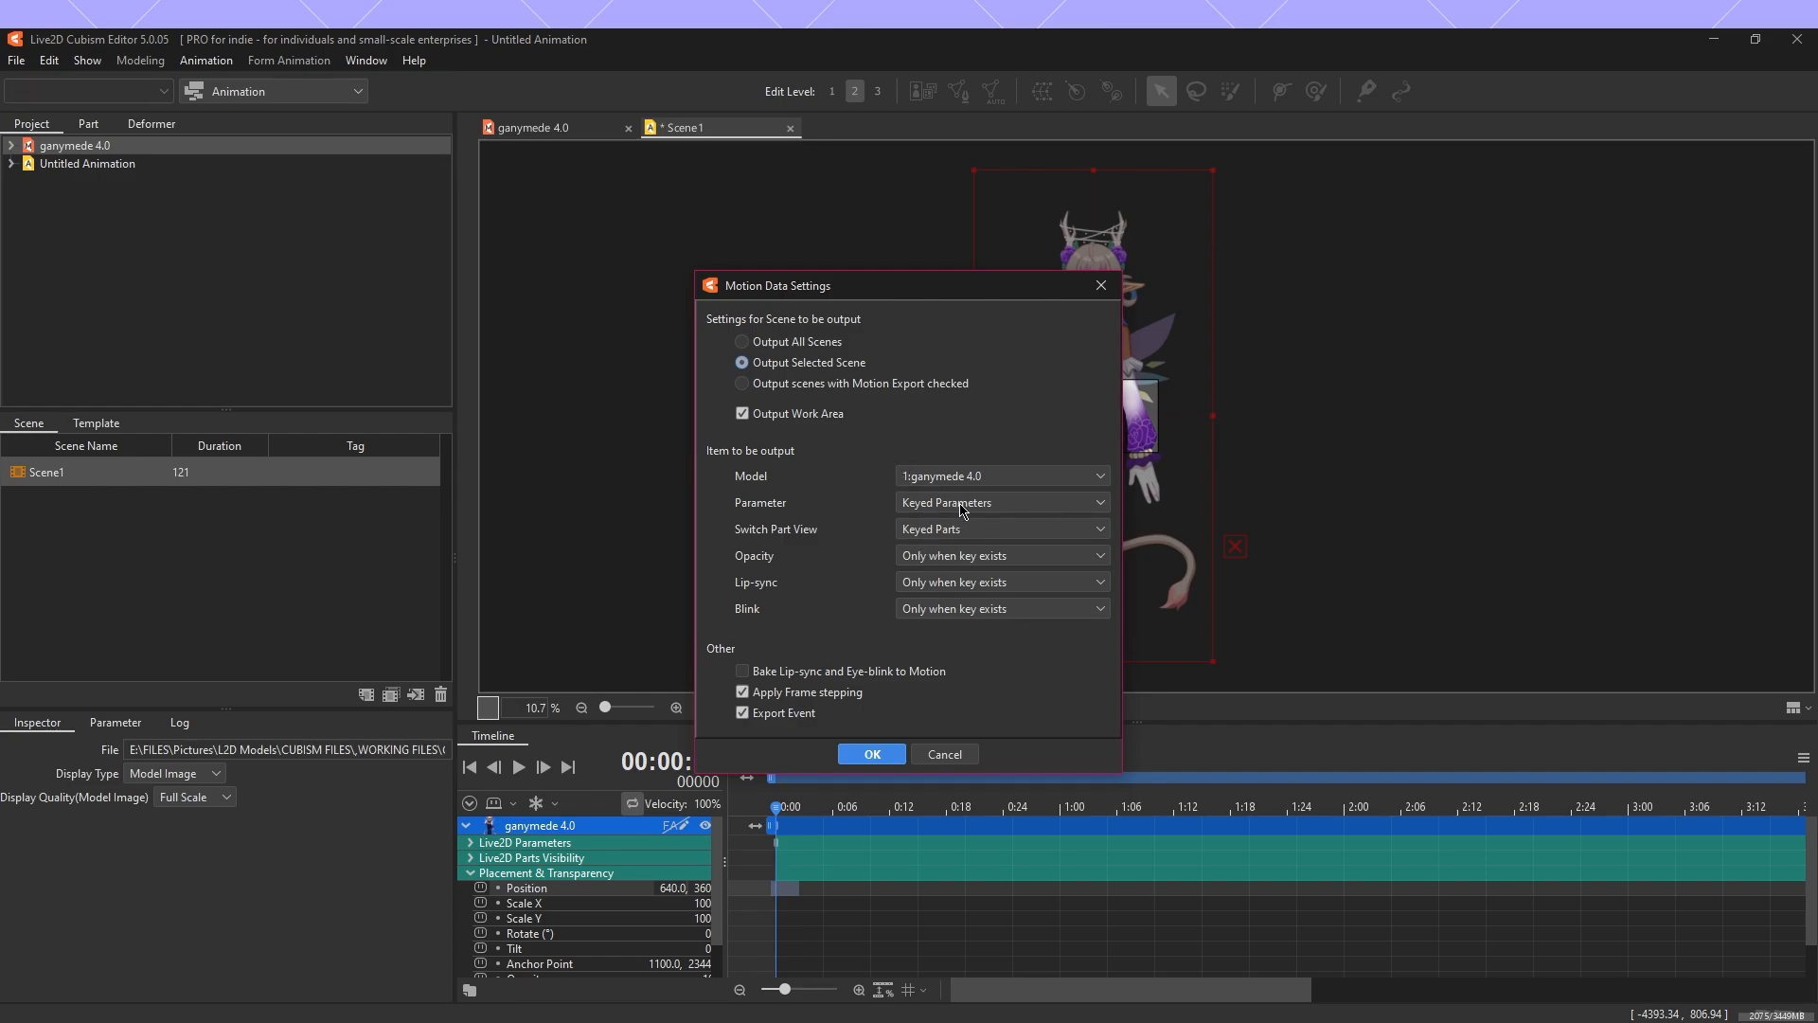
pyautogui.click(872, 754)
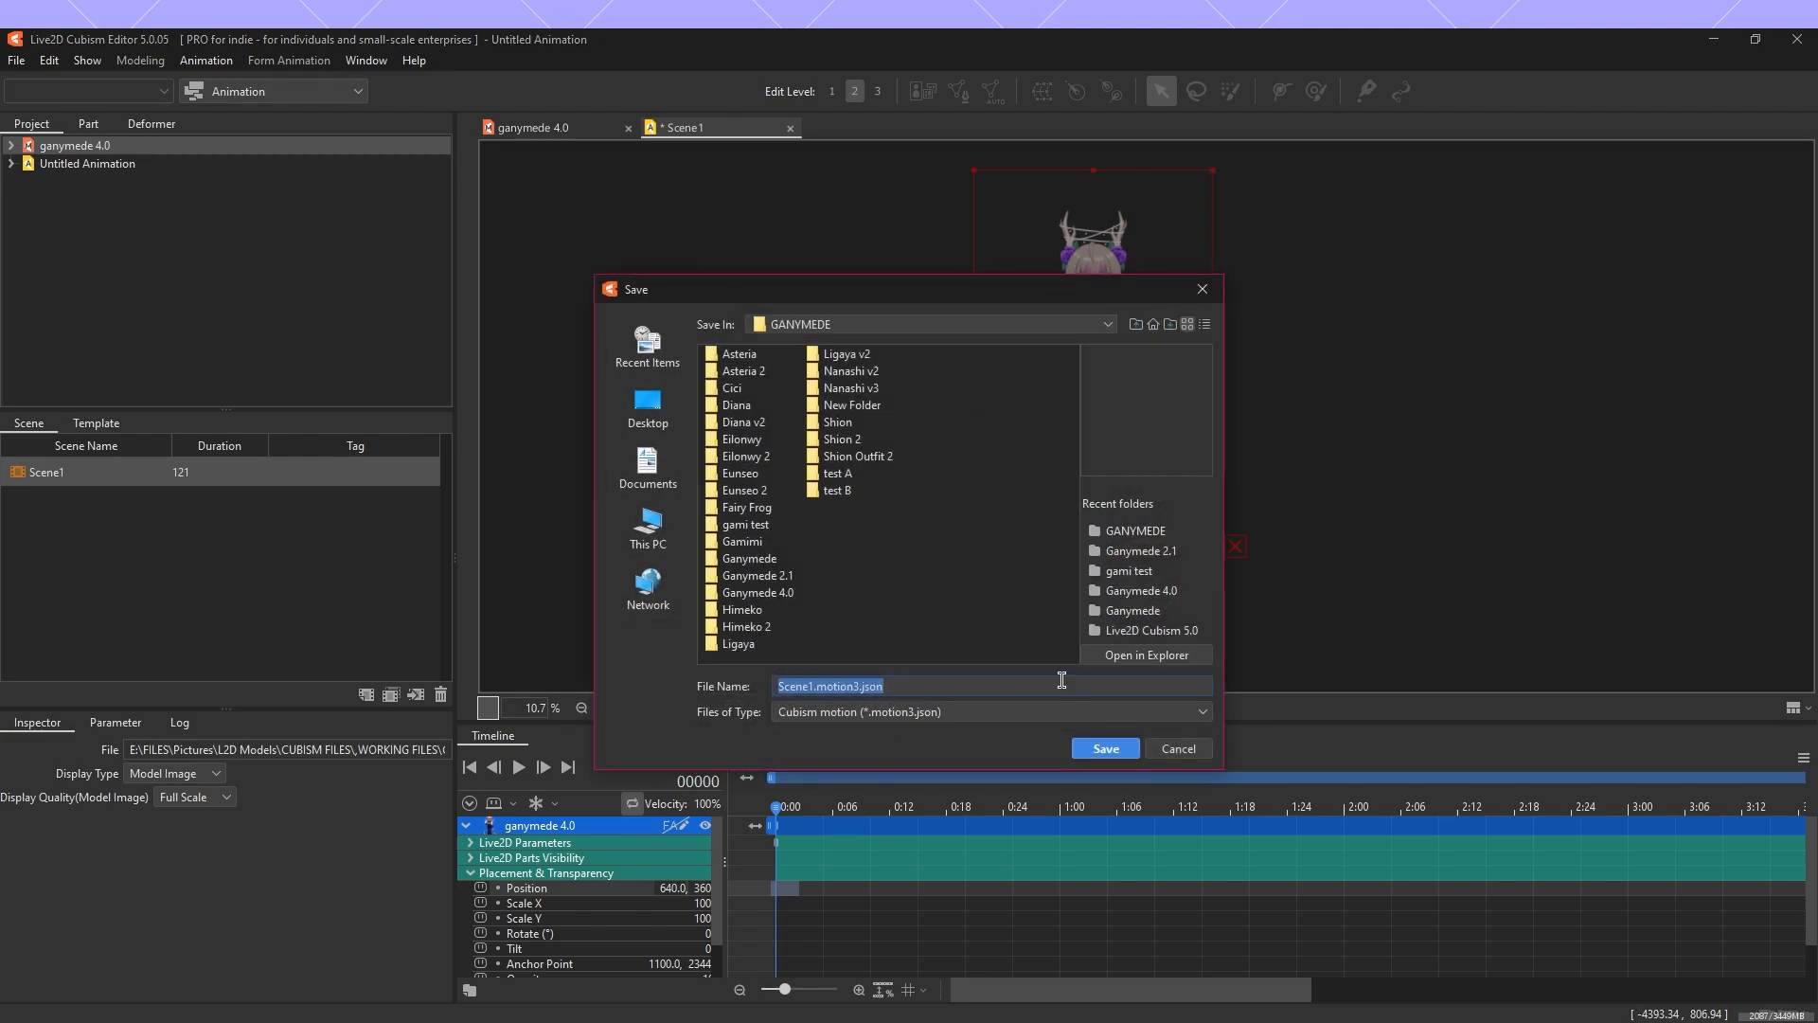
pyautogui.write('tears')
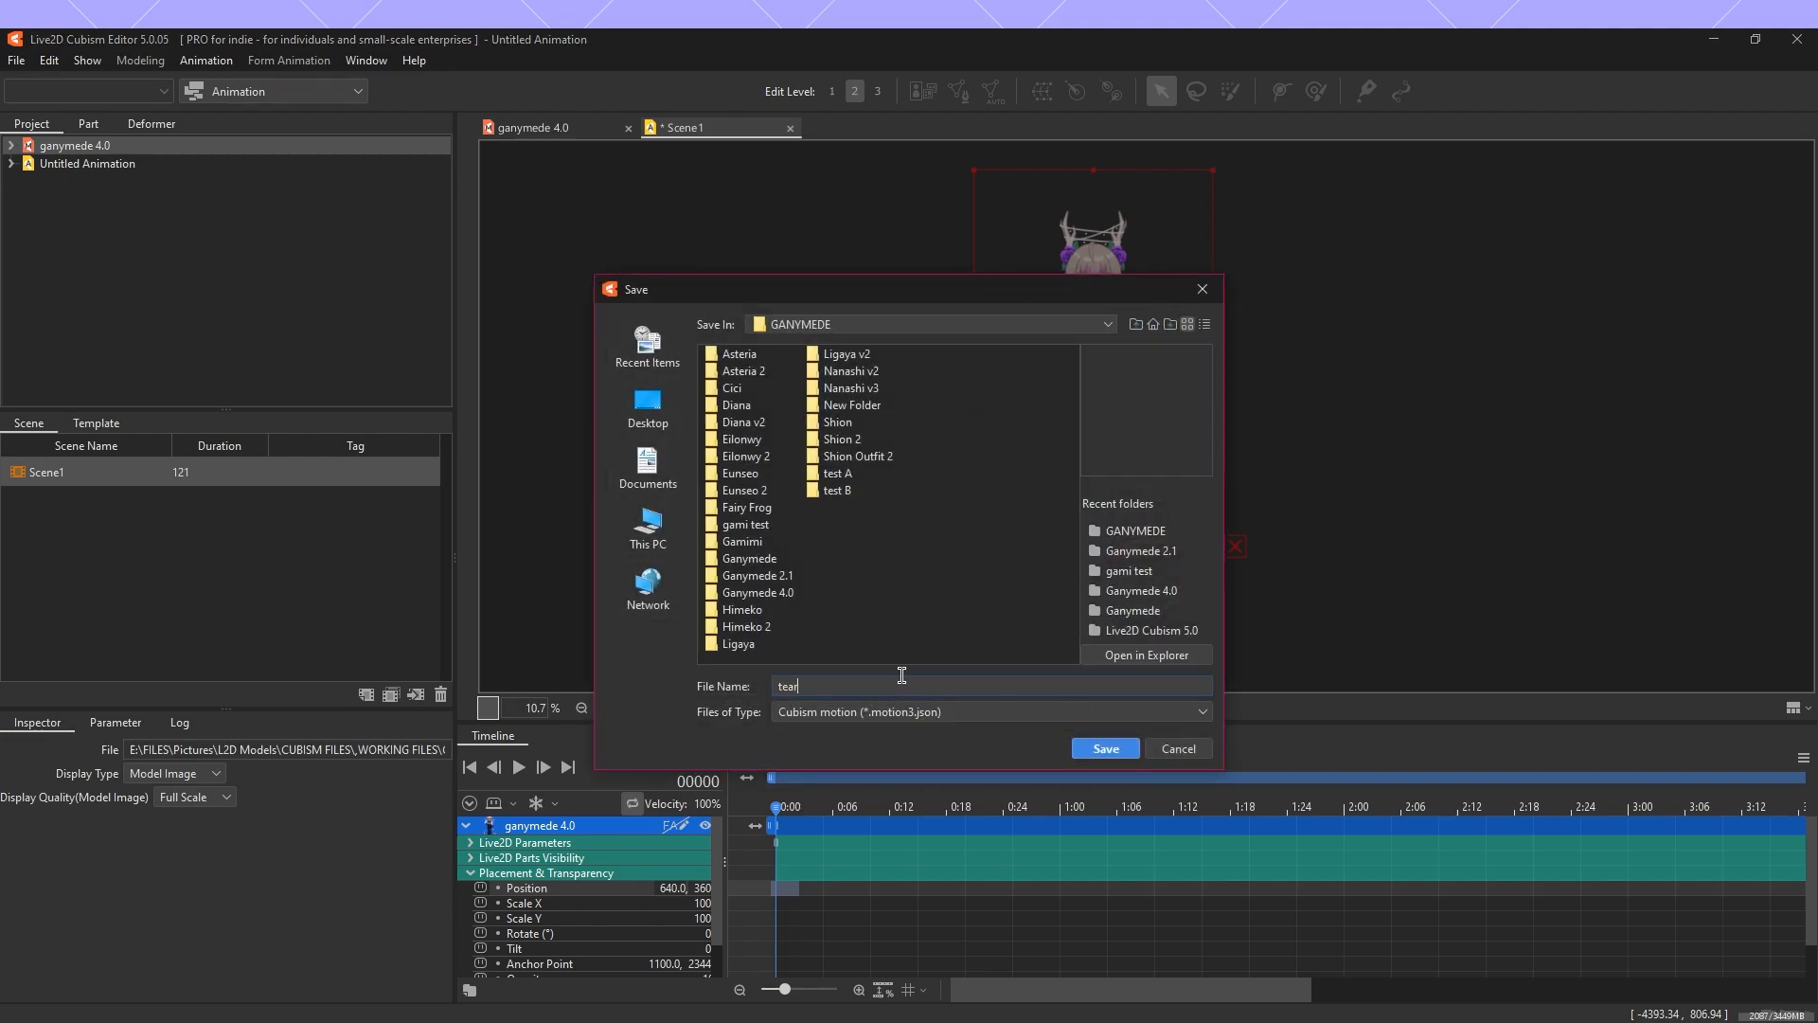
pyautogui.click(1098, 750)
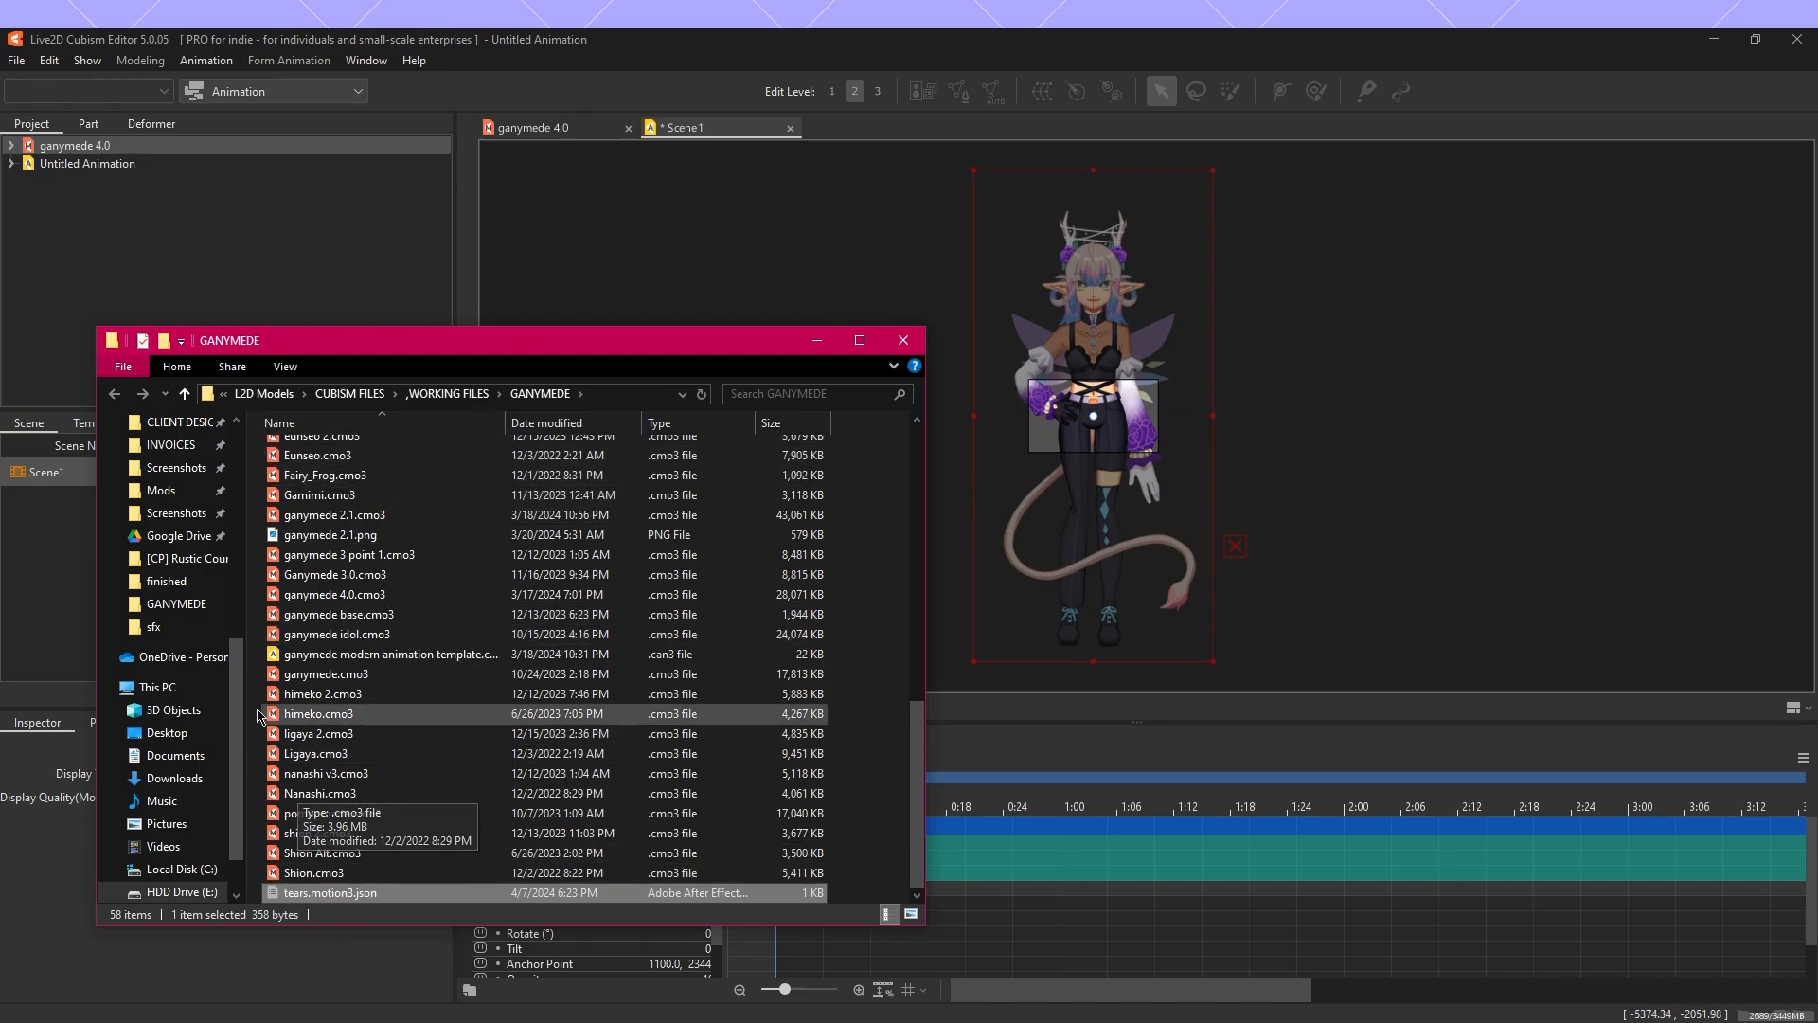
# Copy tears.motion3.json into the Ganymede 4.0 folder inside VTube Studio's Live2DModels folder.
pyautogui.scroll(6, 189, 699)
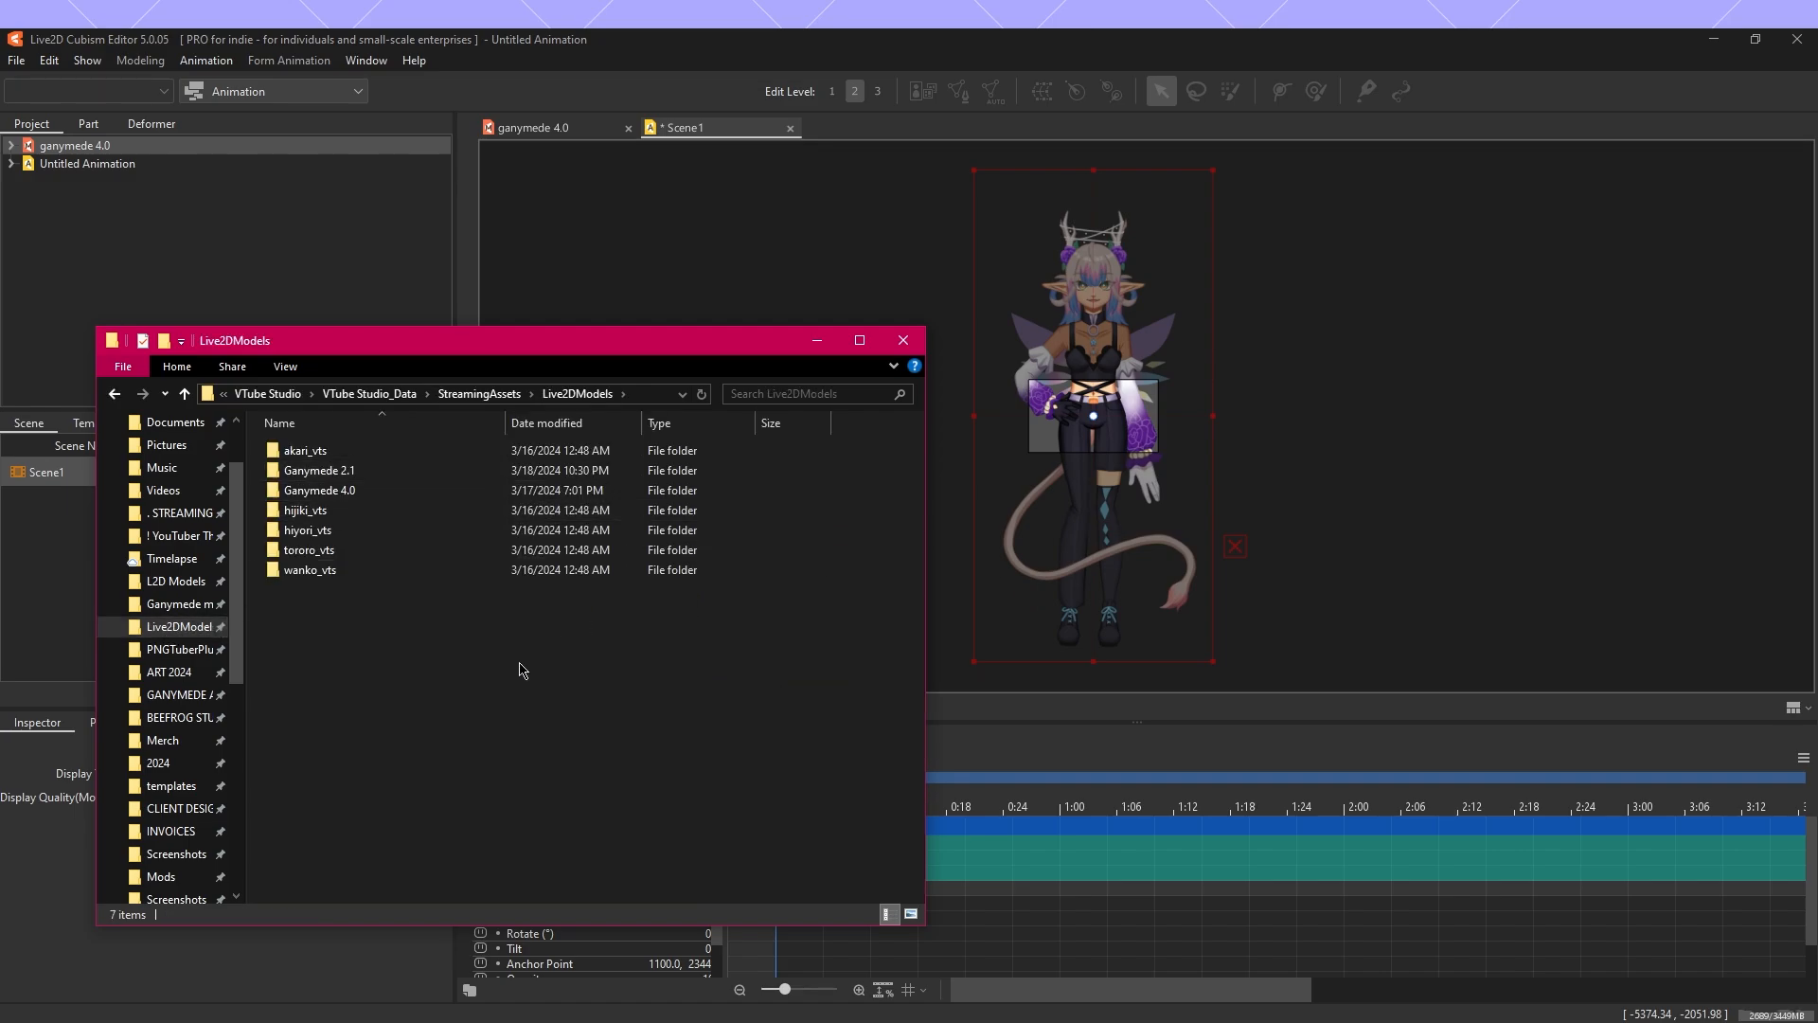
pyautogui.doubleClick(445, 491)
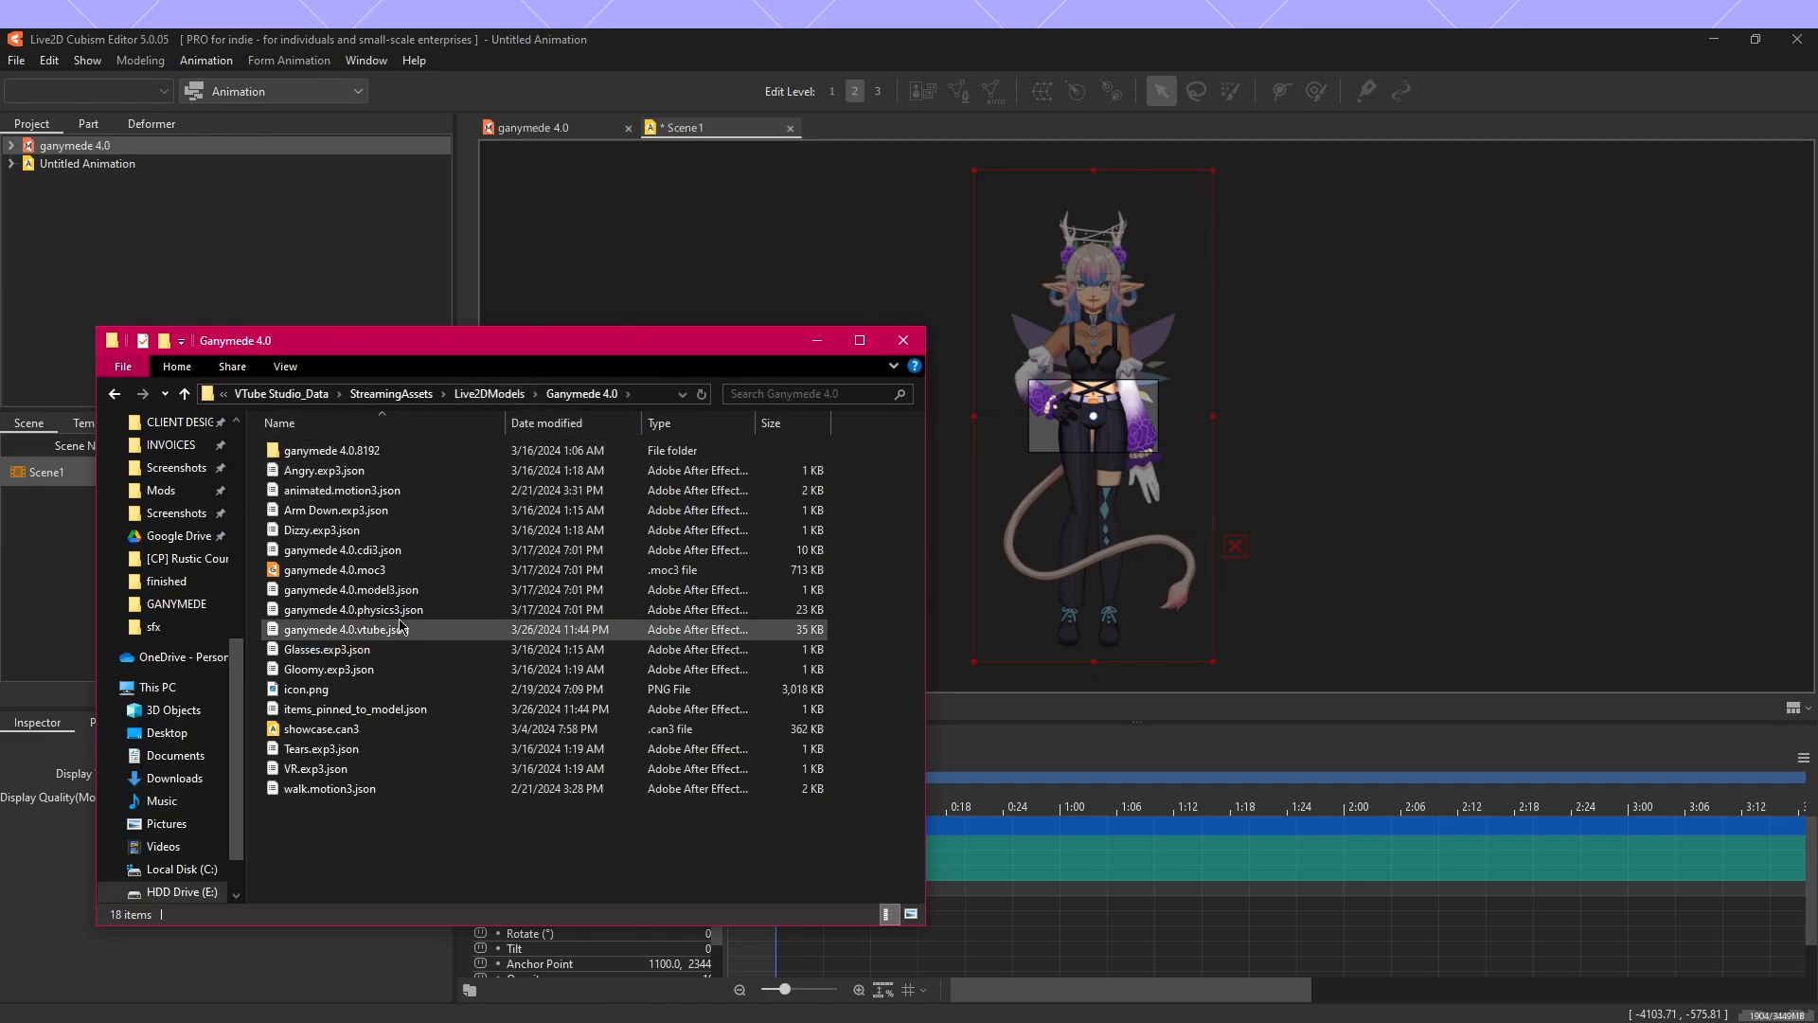
pyautogui.click(474, 776)
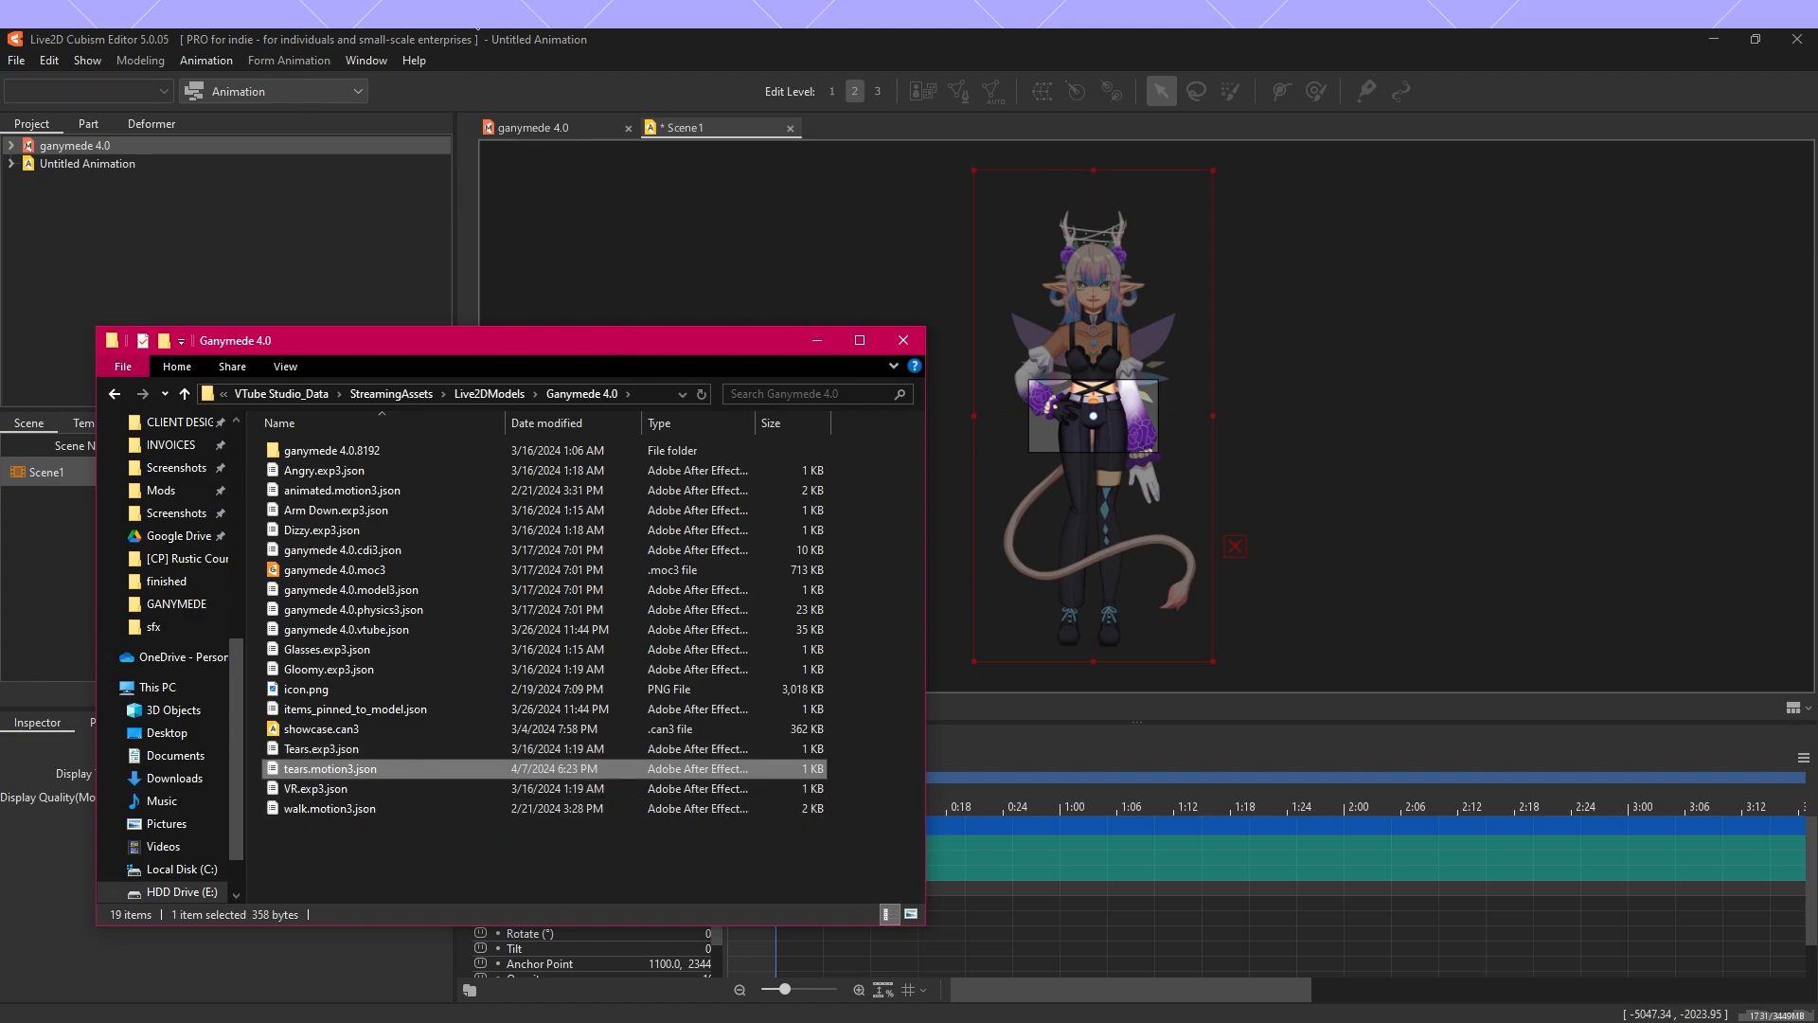
# Switch to VTube Studio, load the ganymede 4.0 model and frame it enlarged on the head and upper body.
pyautogui.click(480, 28)
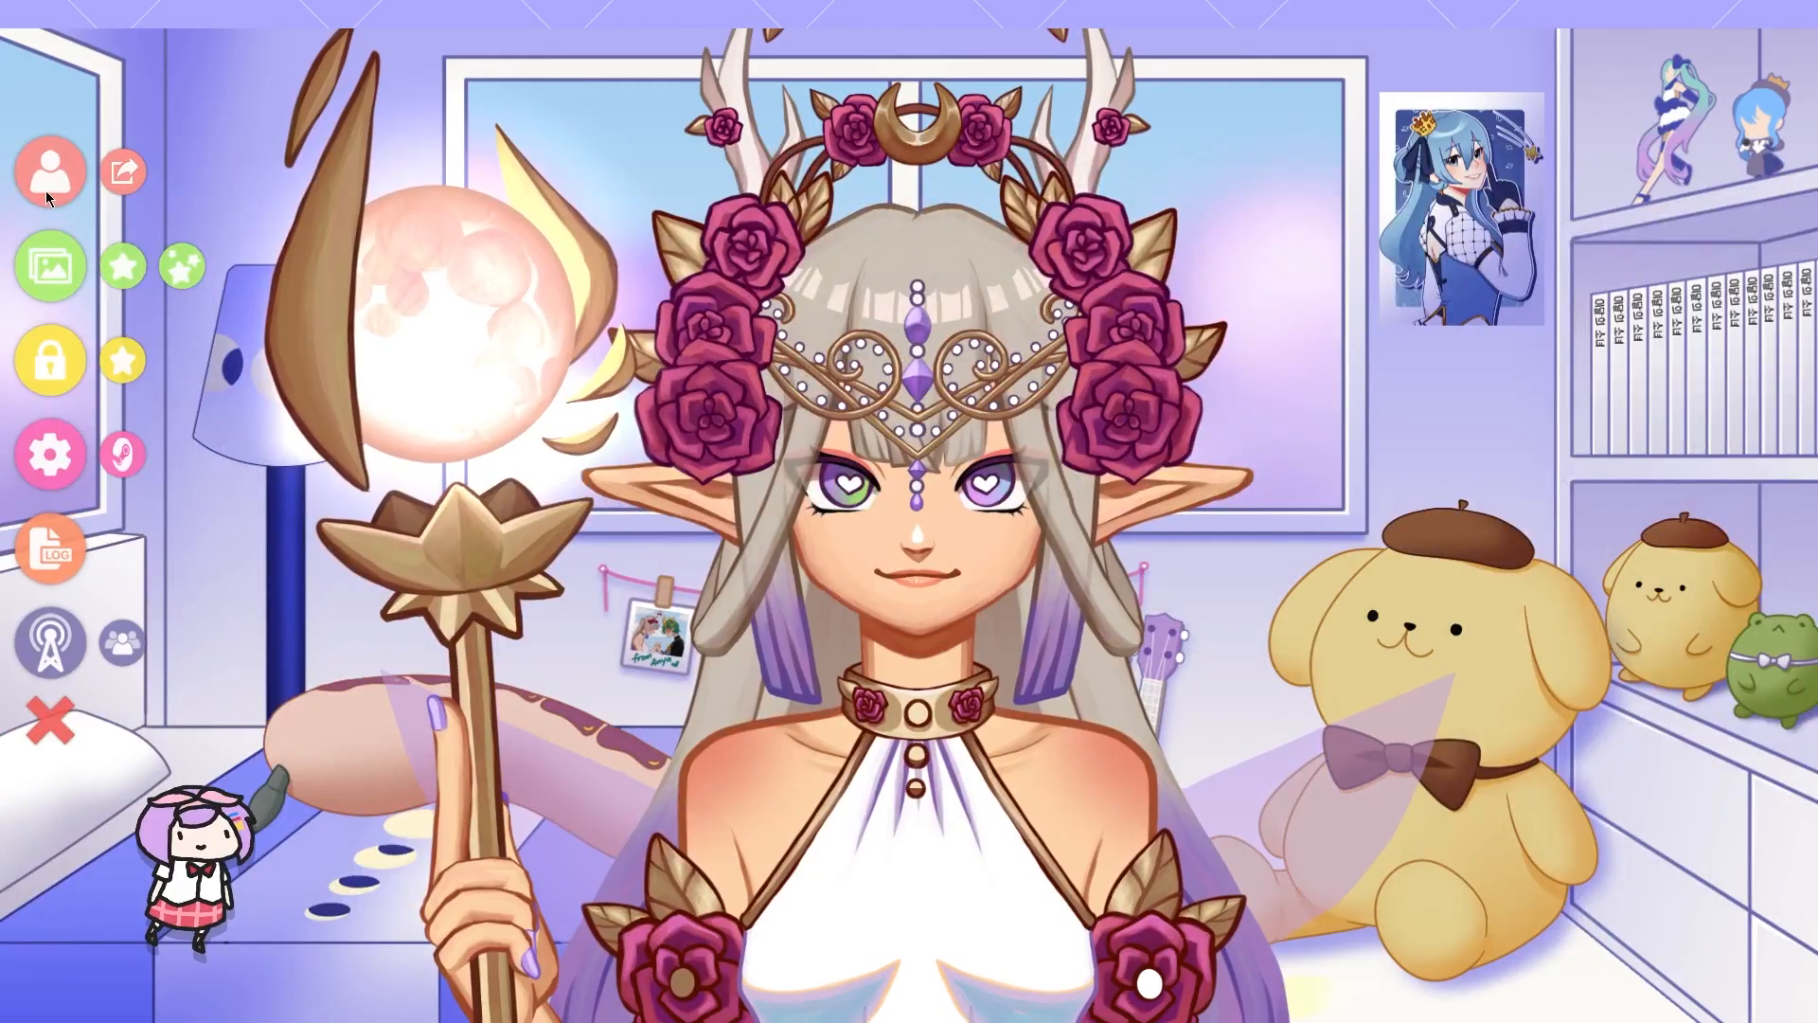
pyautogui.click(50, 175)
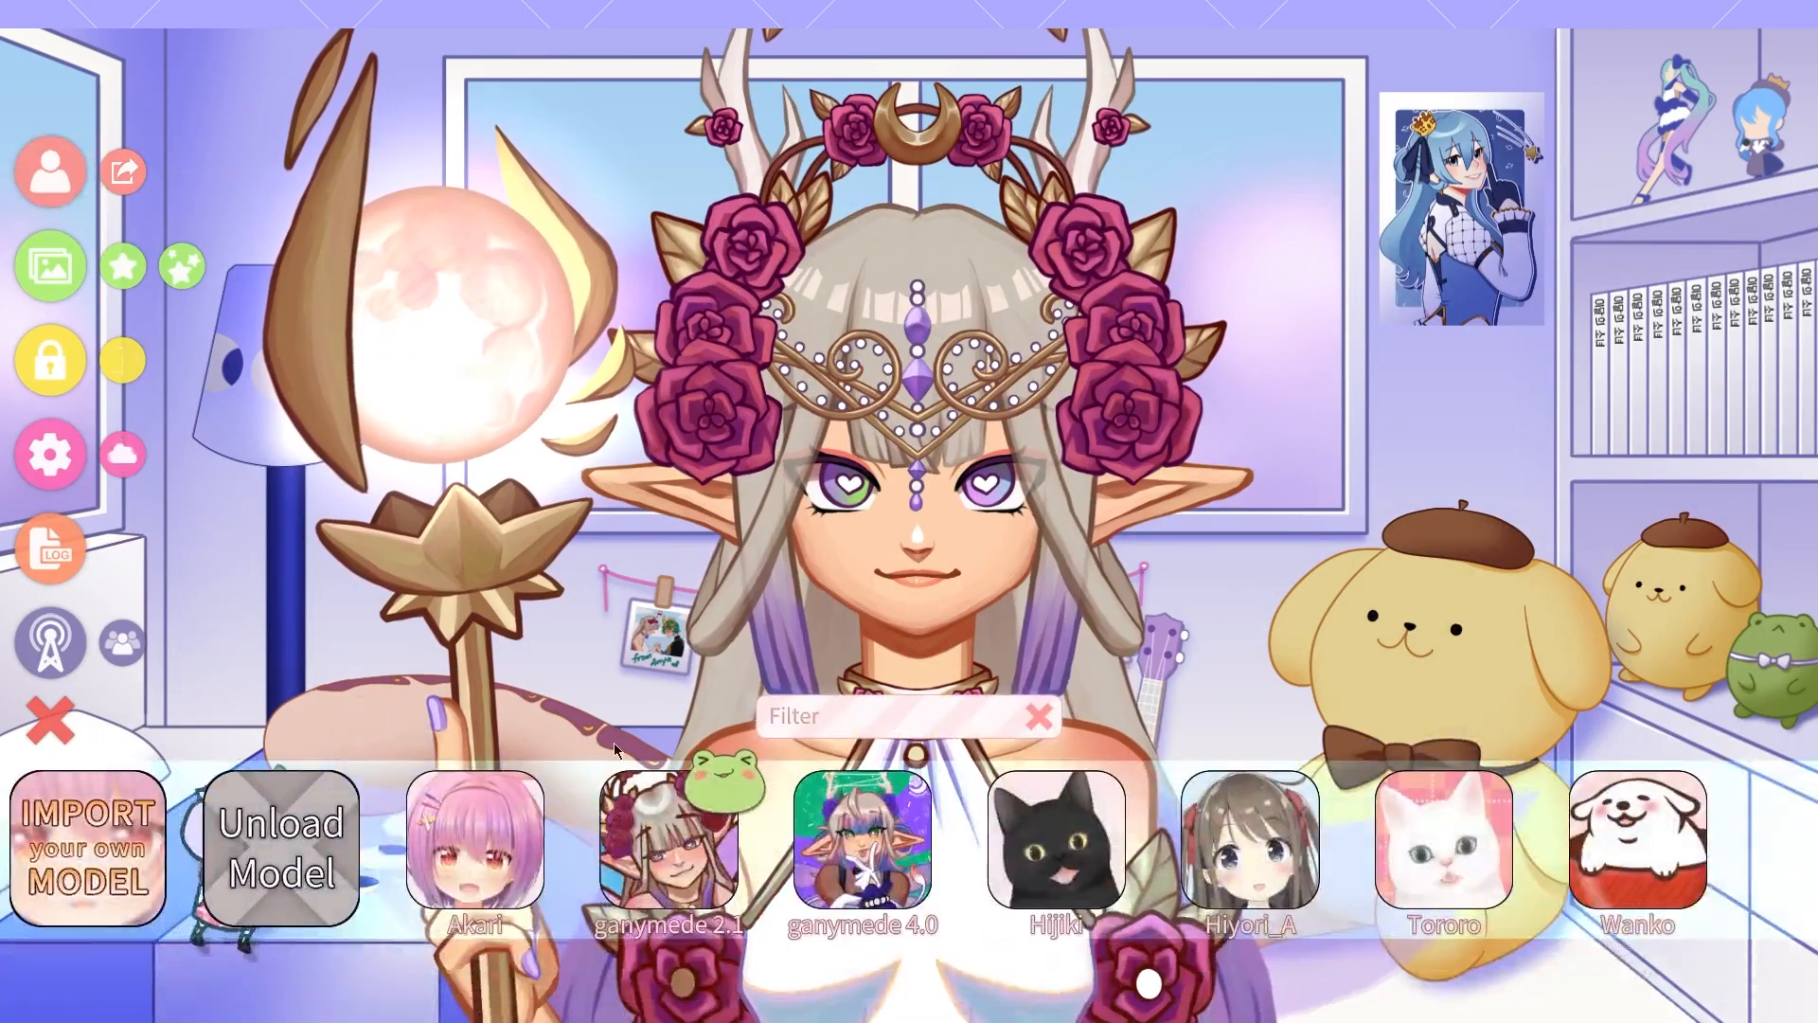
pyautogui.click(893, 860)
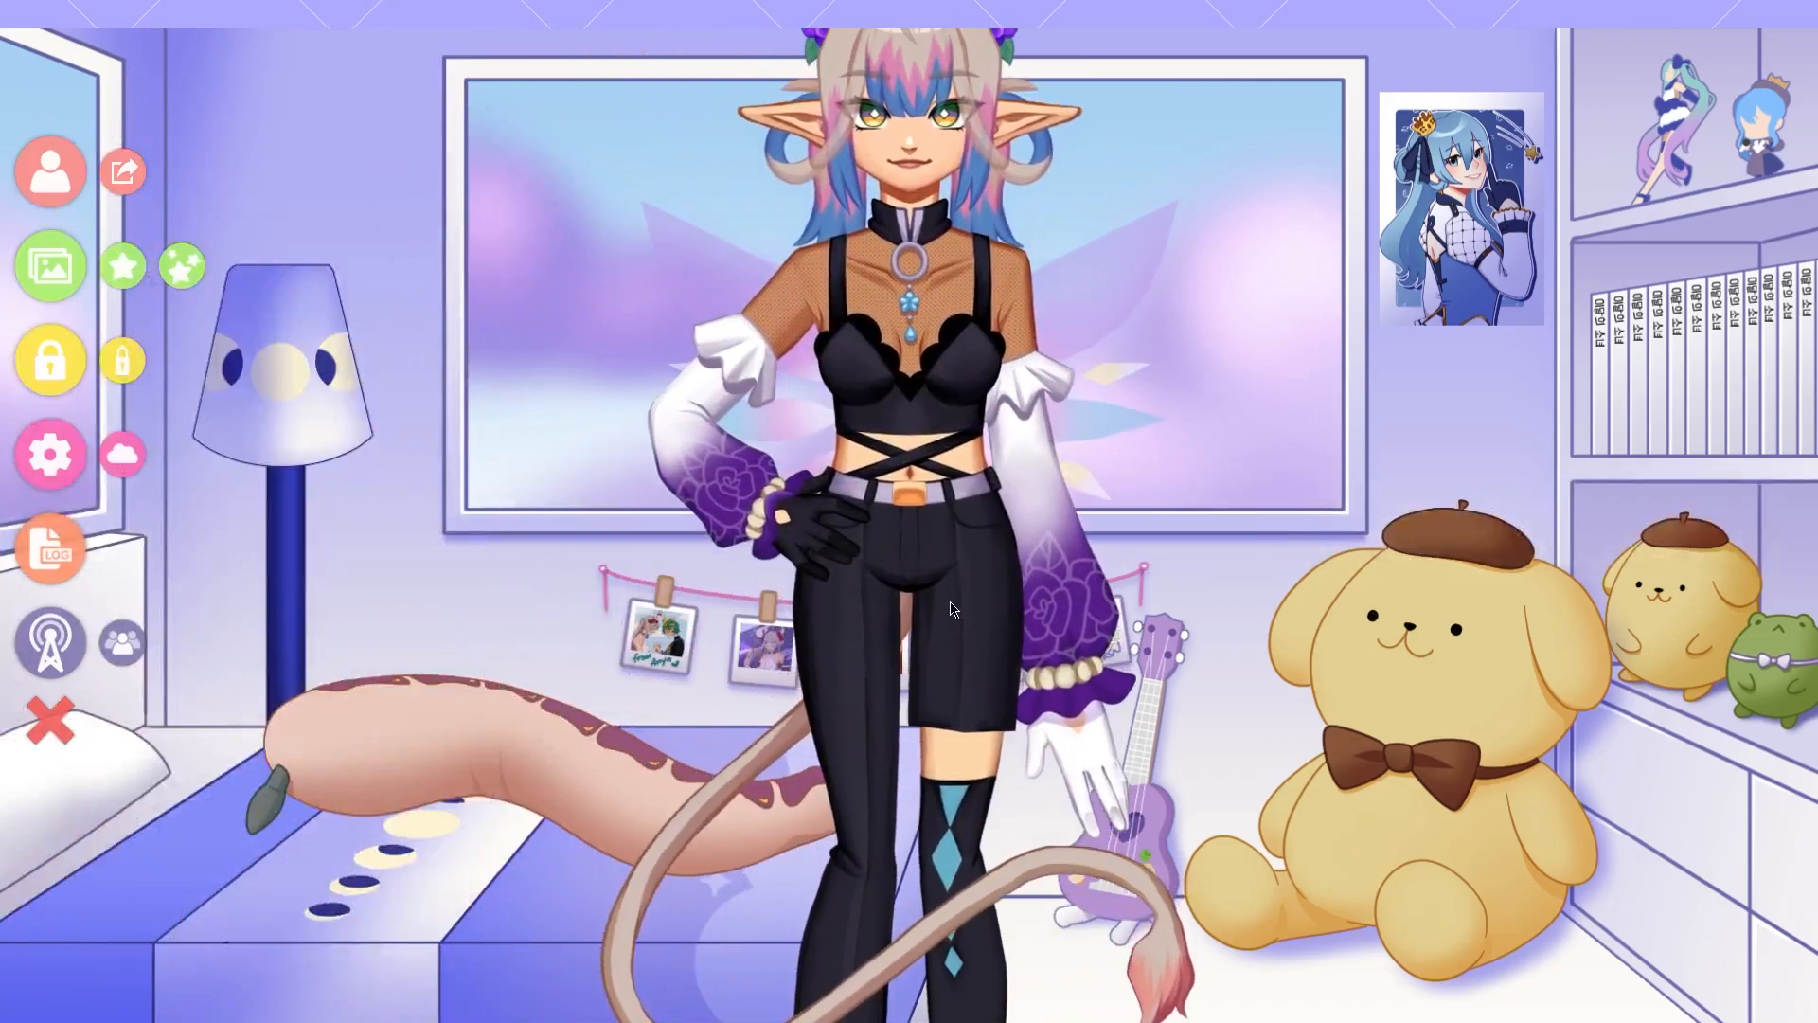
pyautogui.scroll(7, 958, 623)
pyautogui.moveTo(947, 473); pyautogui.dragTo(947, 805)
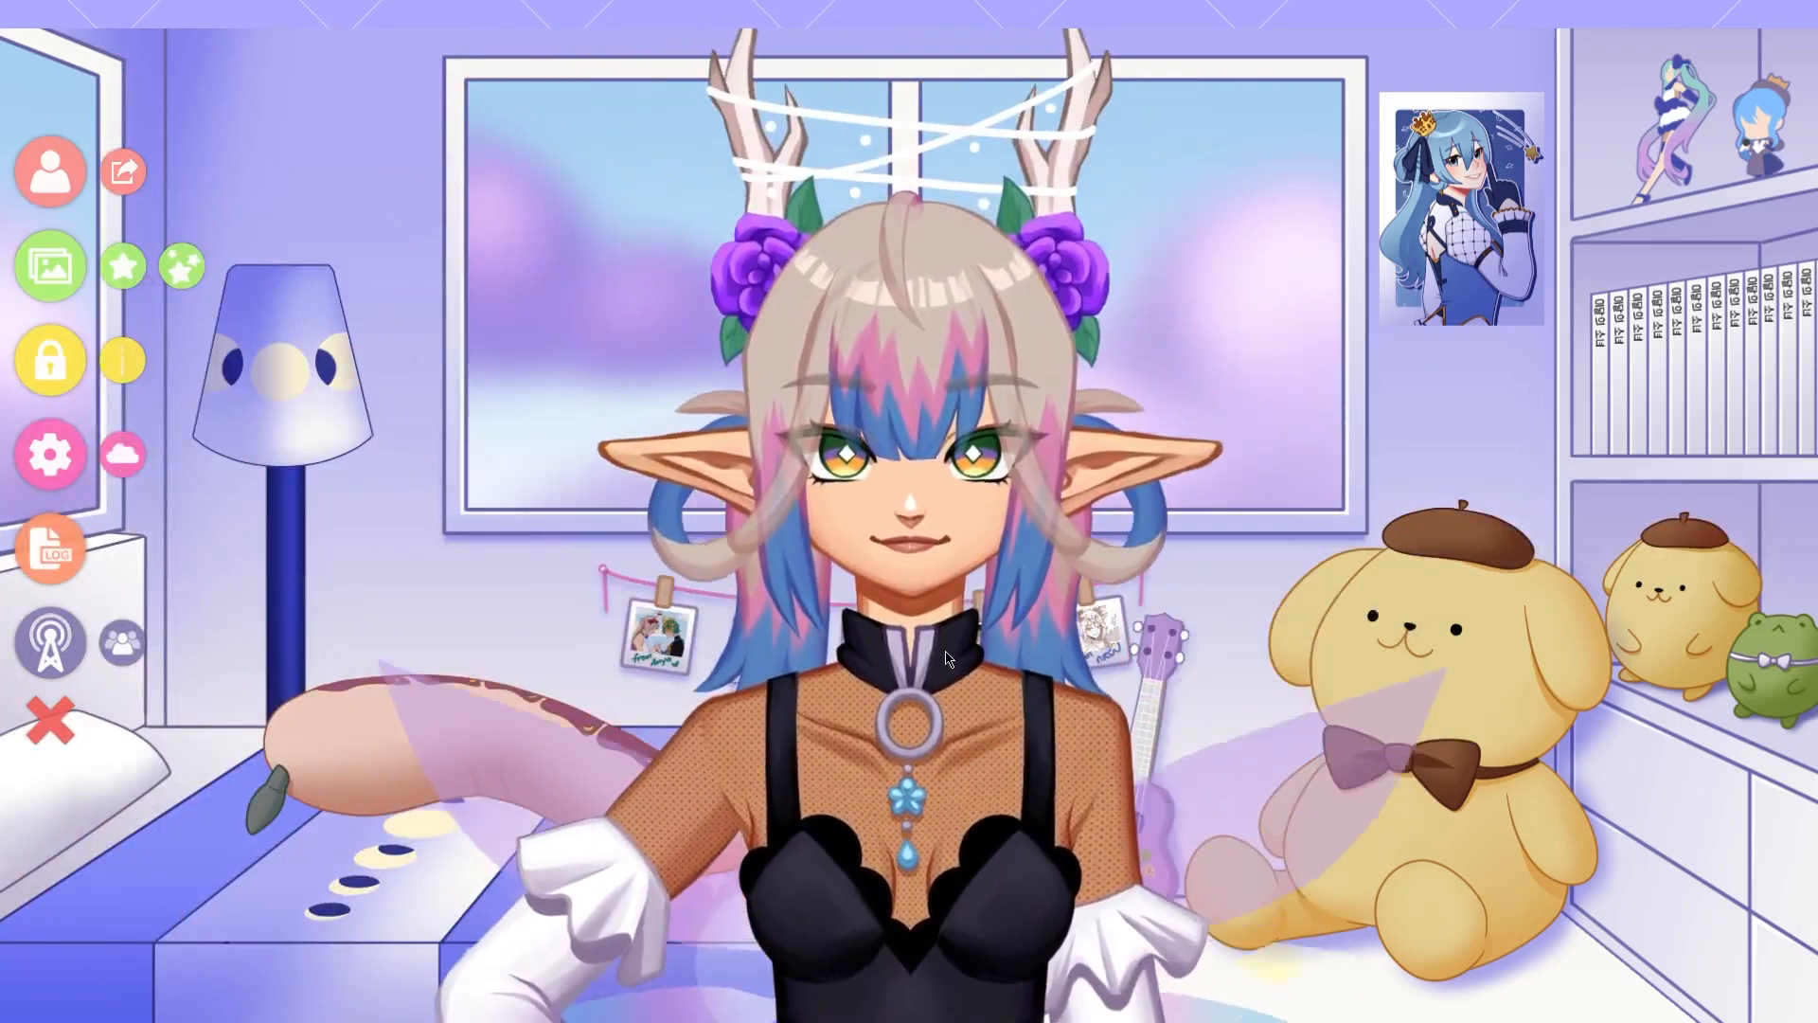
# Set tears as the idle animation in the ganymede 4.0 model settings.
pyautogui.click(49, 455)
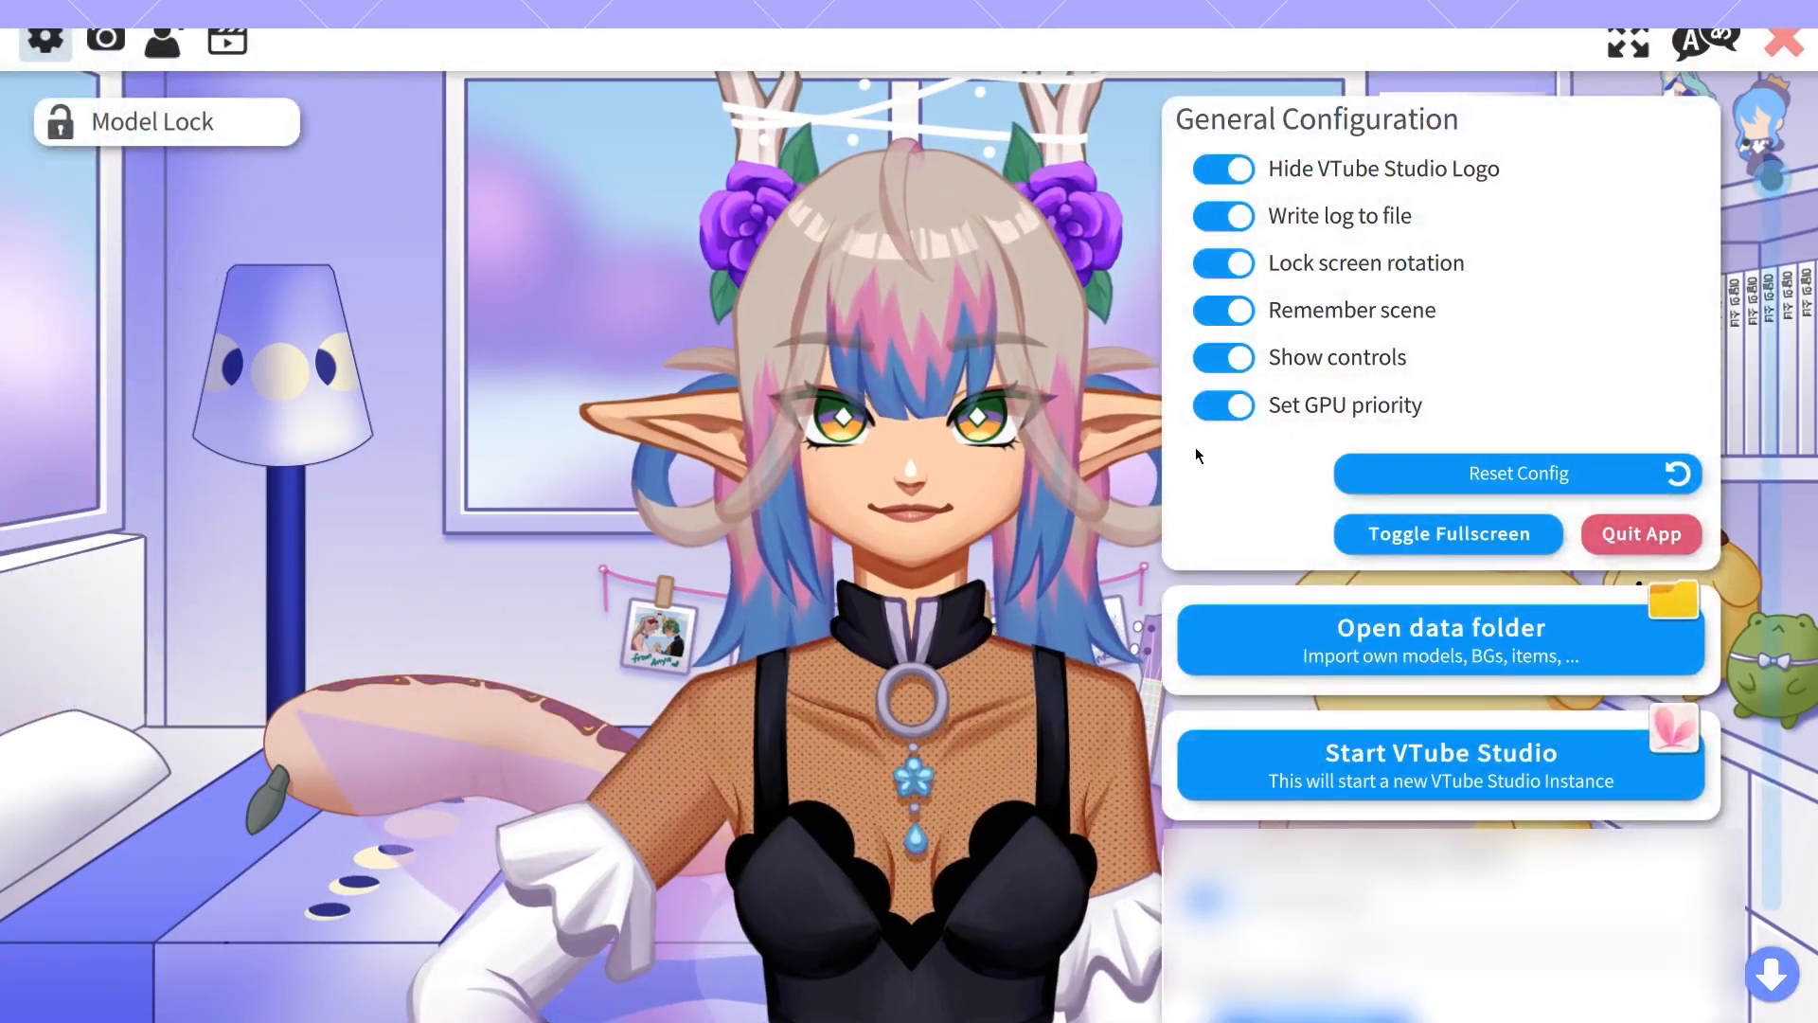
pyautogui.click(159, 42)
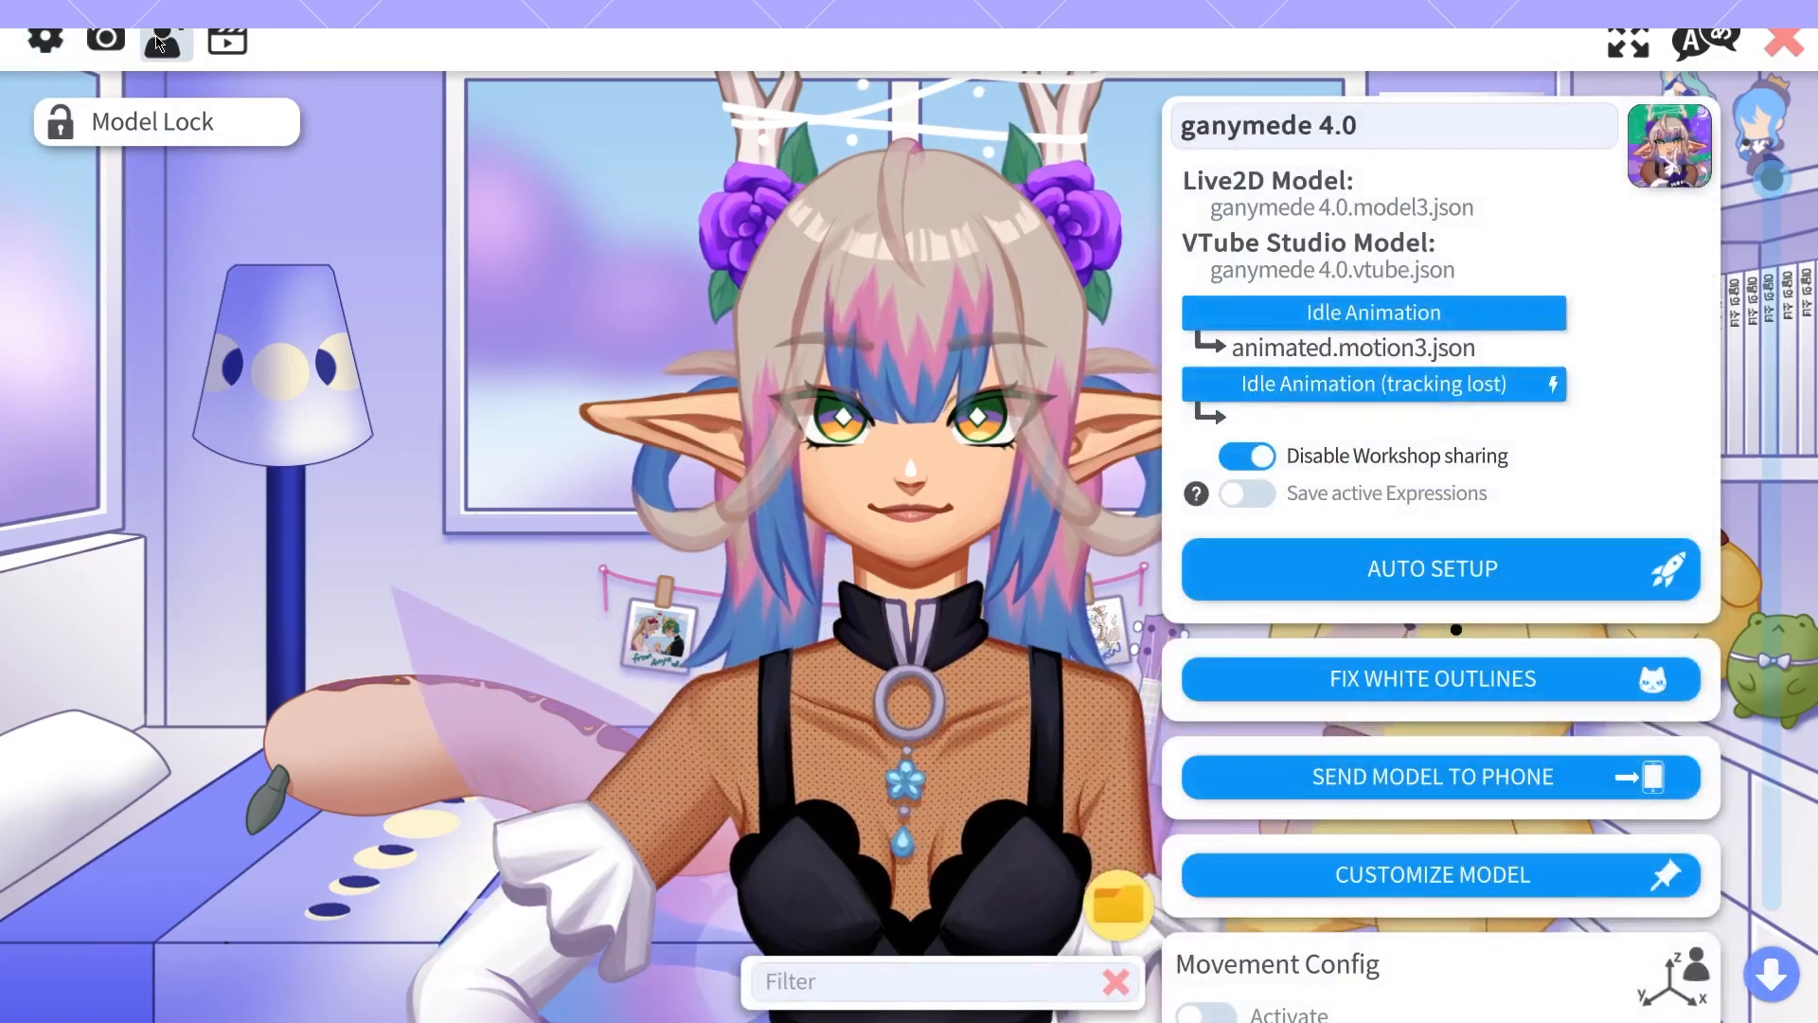
pyautogui.click(1381, 313)
pyautogui.click(686, 456)
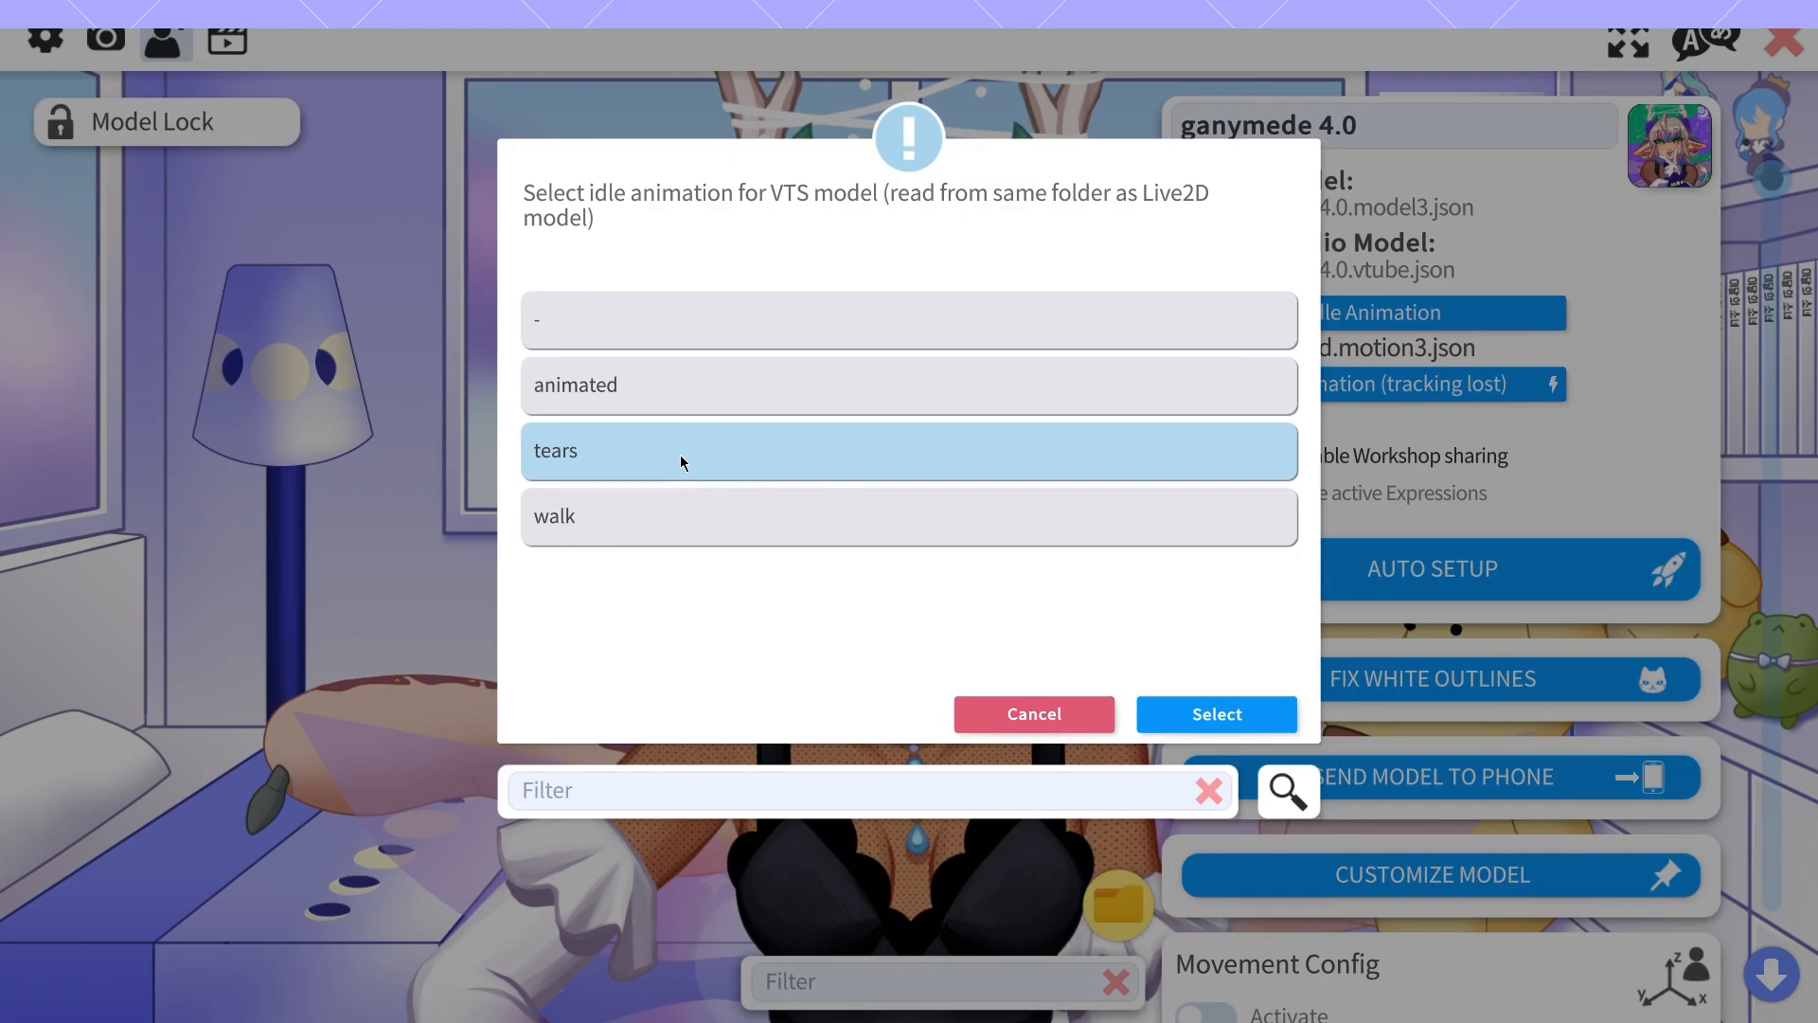
pyautogui.click(1216, 715)
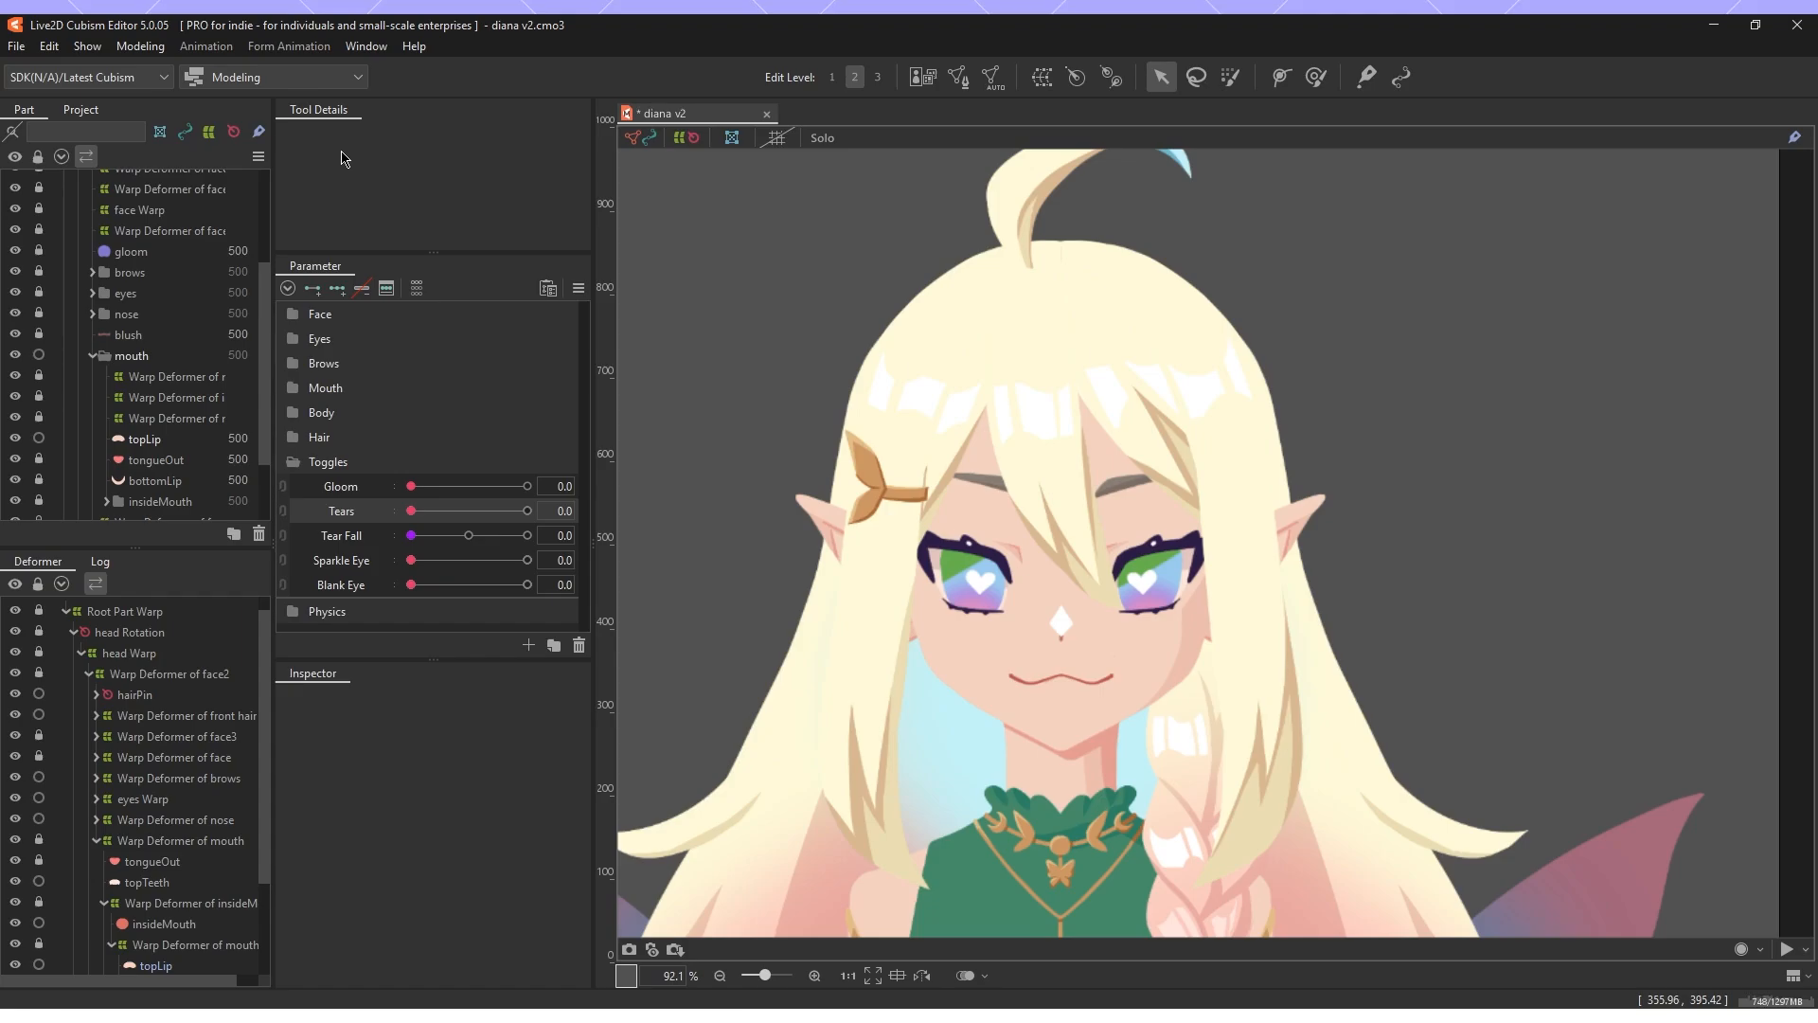
# Switch to the diana v2 model in Live2D Cubism Editor and review its physics settings.
pyautogui.click(141, 48)
pyautogui.click(234, 437)
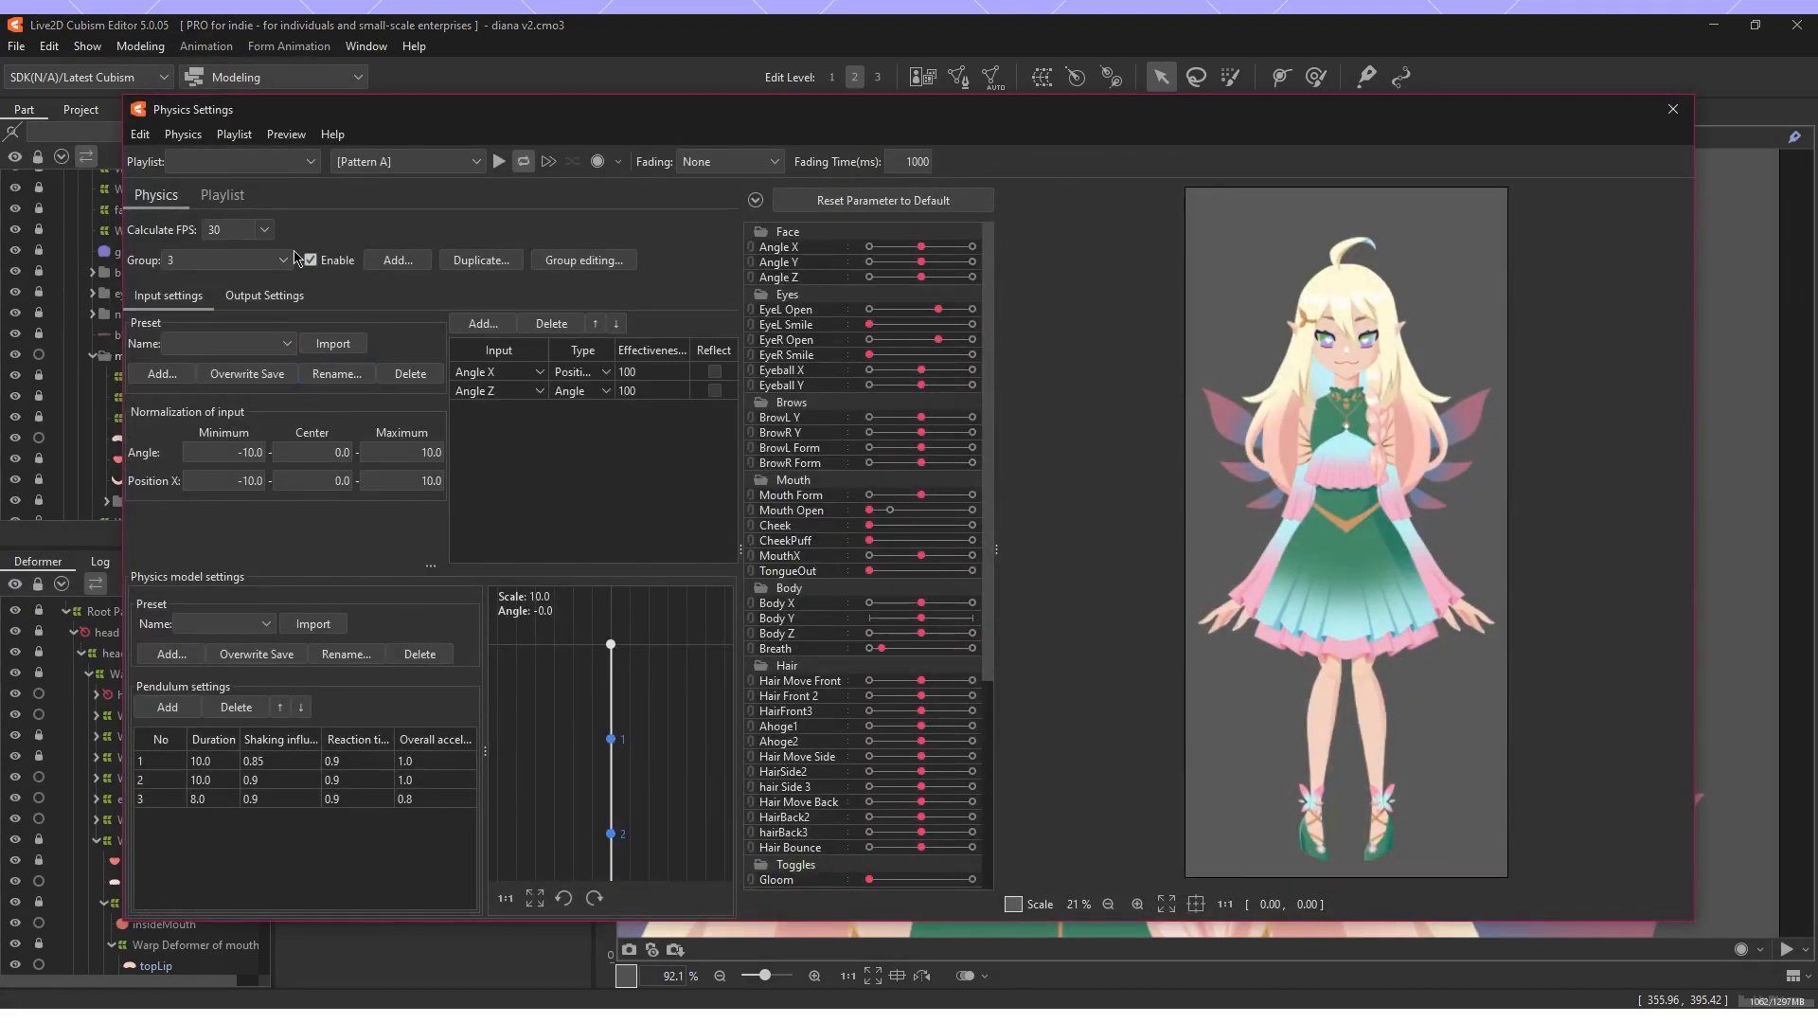
pyautogui.click(1672, 109)
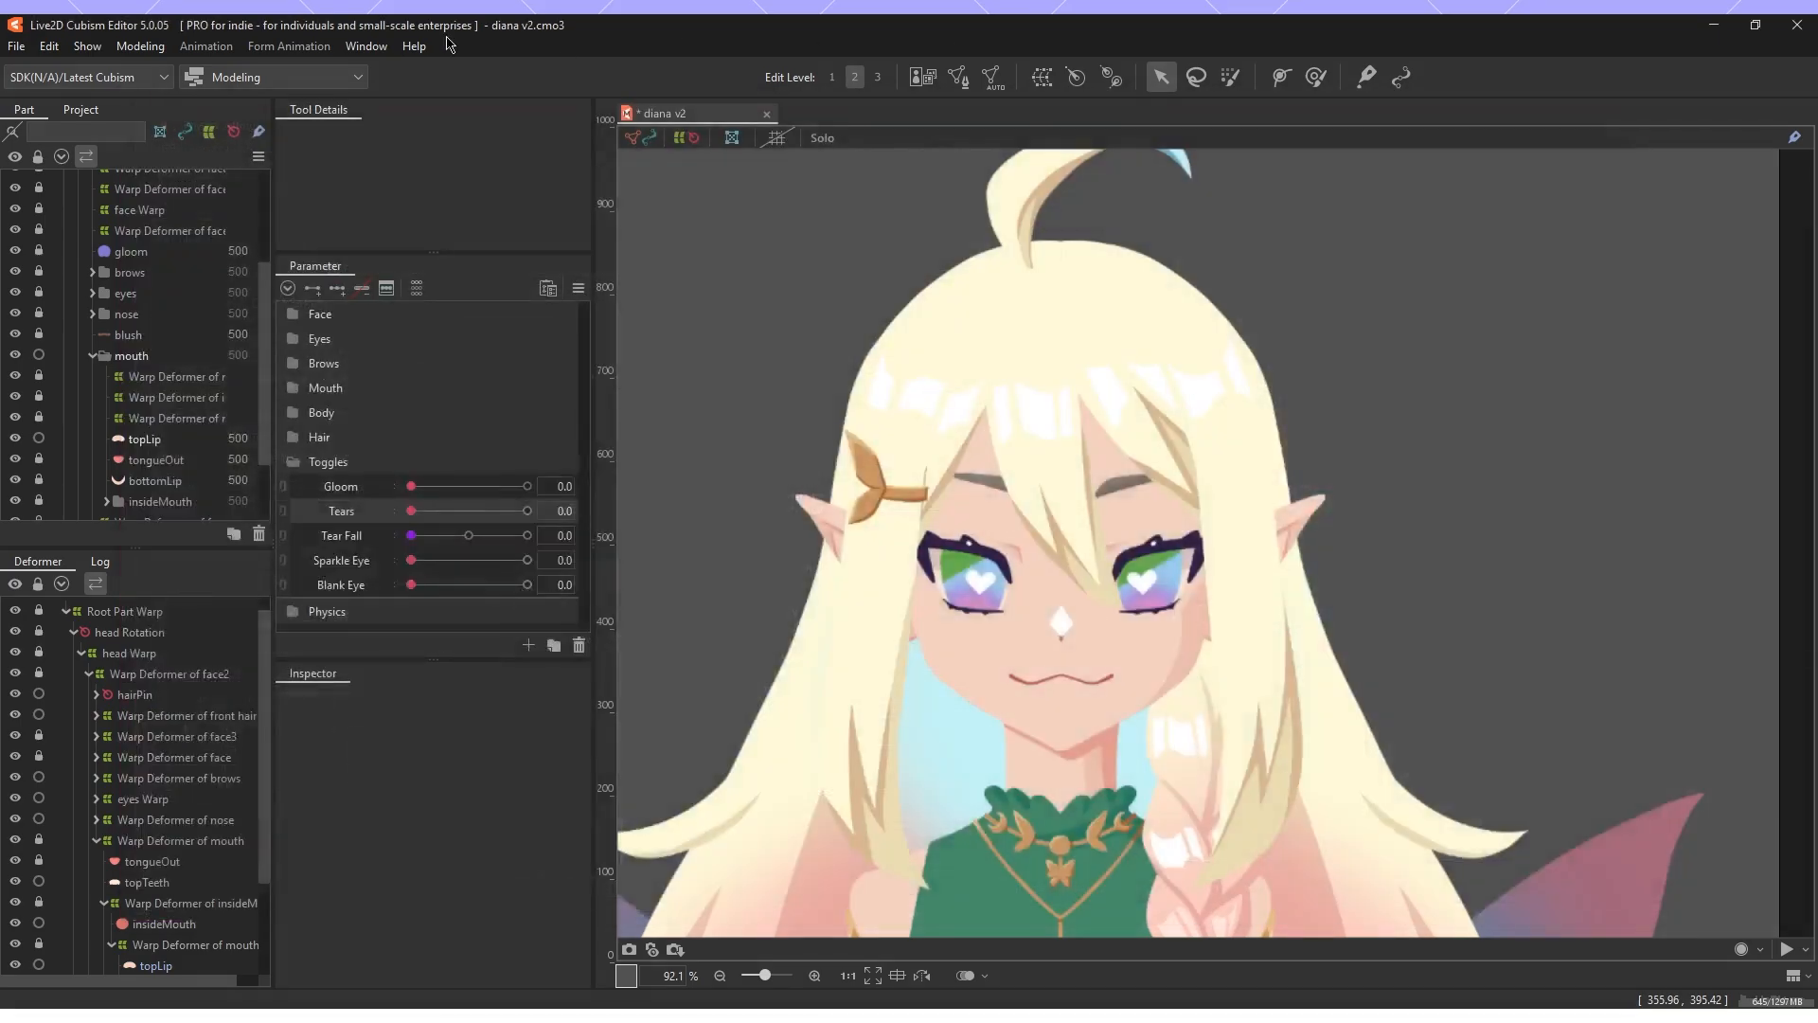
# Start the runtime export of the diana v2 model as a moc3 file.
pyautogui.click(18, 46)
pyautogui.moveTo(106, 319)
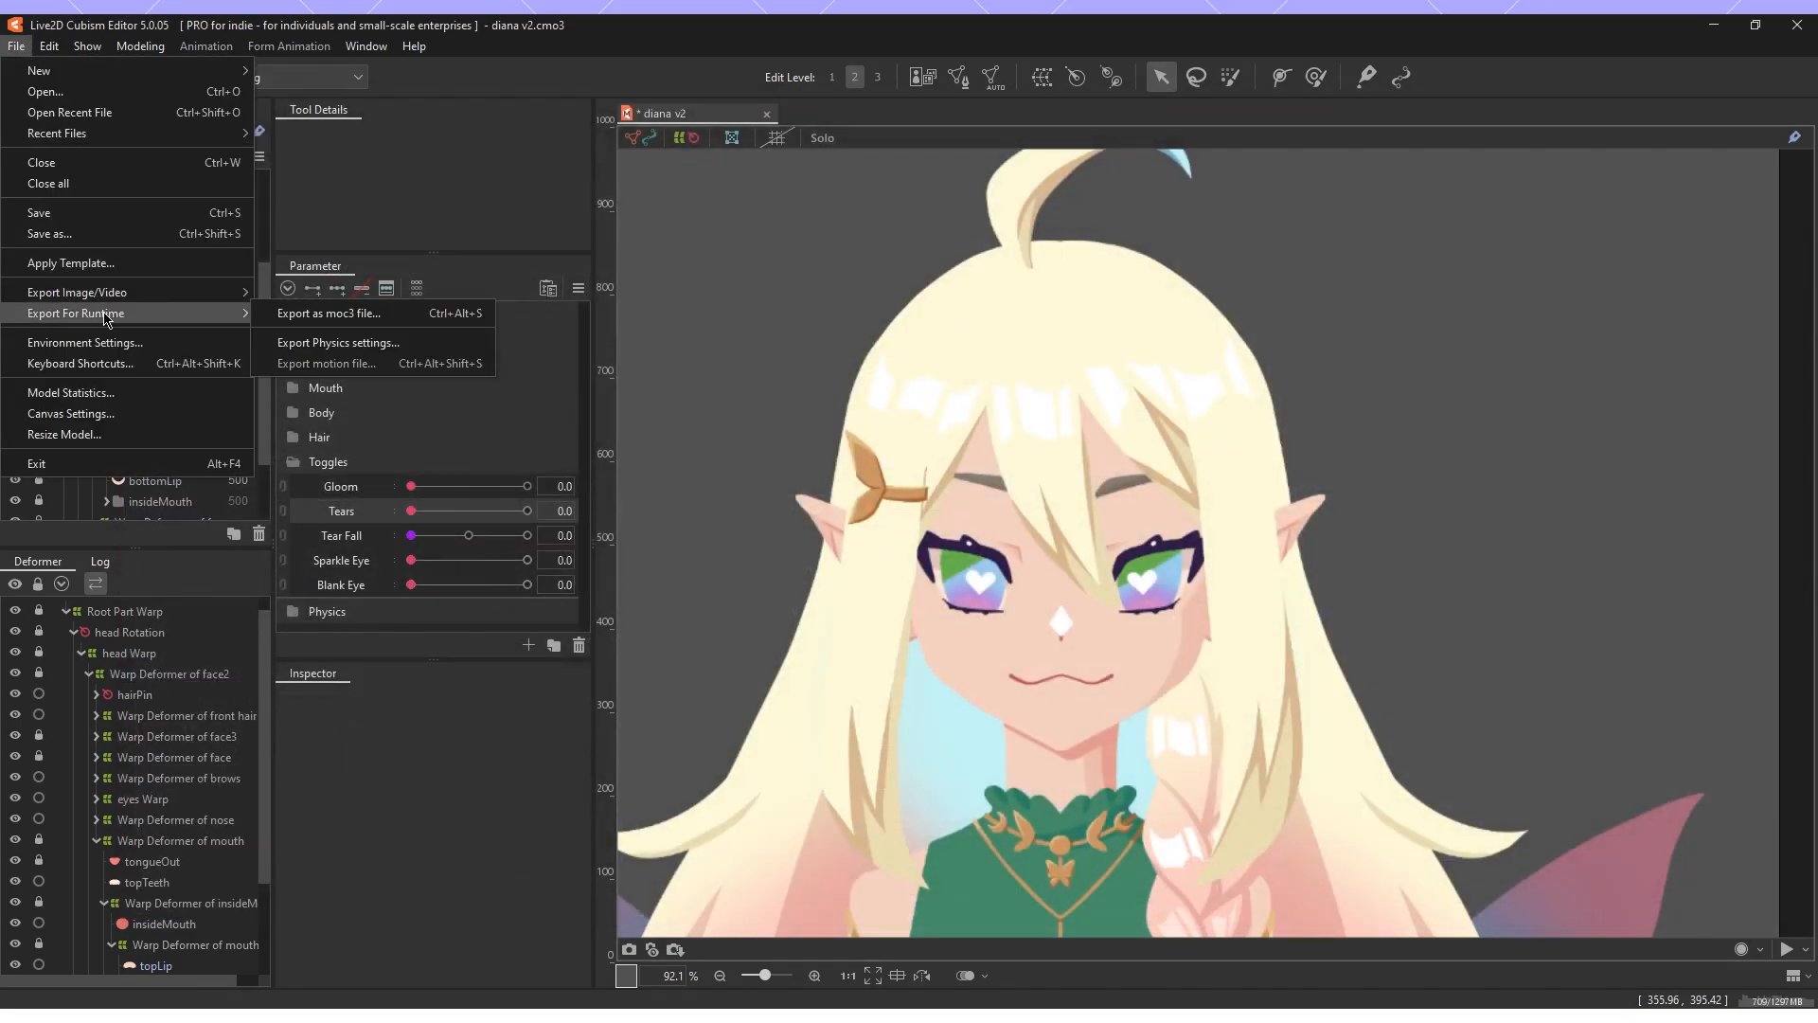
pyautogui.click(308, 323)
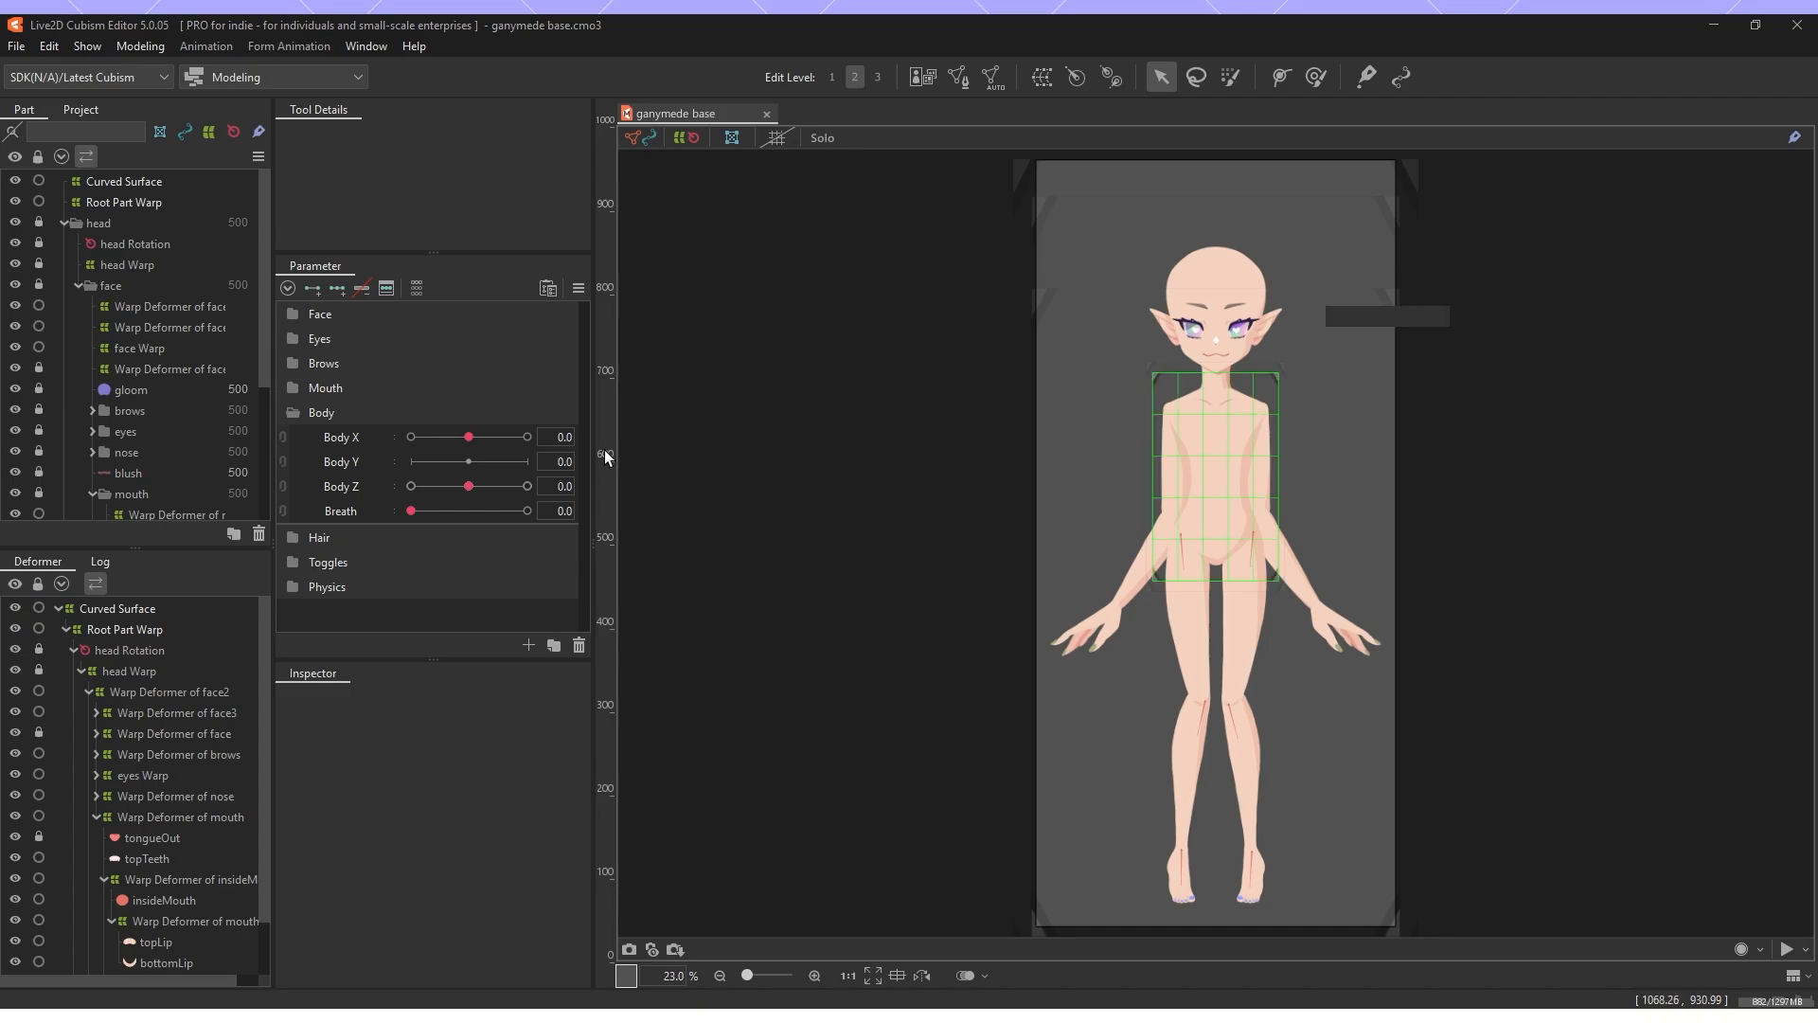
# Expand the Face parameters of the ganymede base model and integrate cici.psd into that existing model.
pyautogui.click(301, 316)
pyautogui.moveTo(468, 370)
pyautogui.mouseDown()
pyautogui.moveTo(462, 343)
pyautogui.moveTo(456, 426)
pyautogui.moveTo(497, 398)
pyautogui.moveTo(482, 379)
pyautogui.mouseUp()
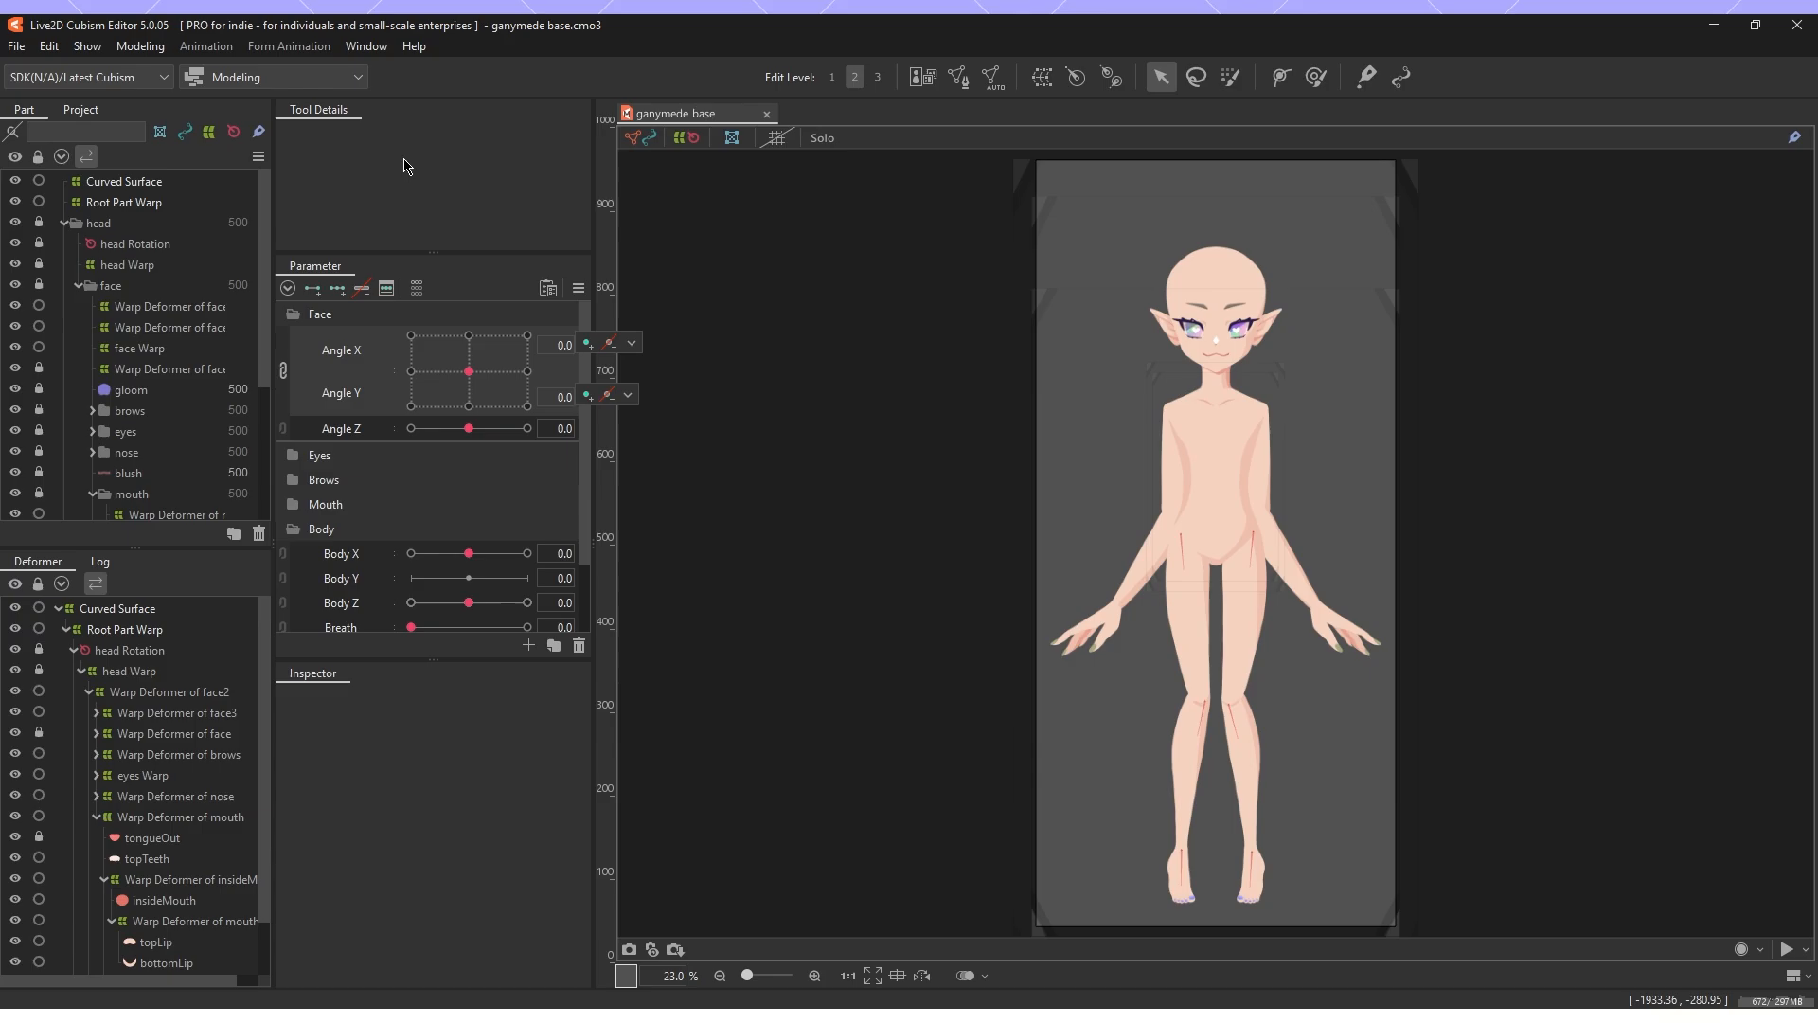
pyautogui.hotkey('alt', 'Tab')
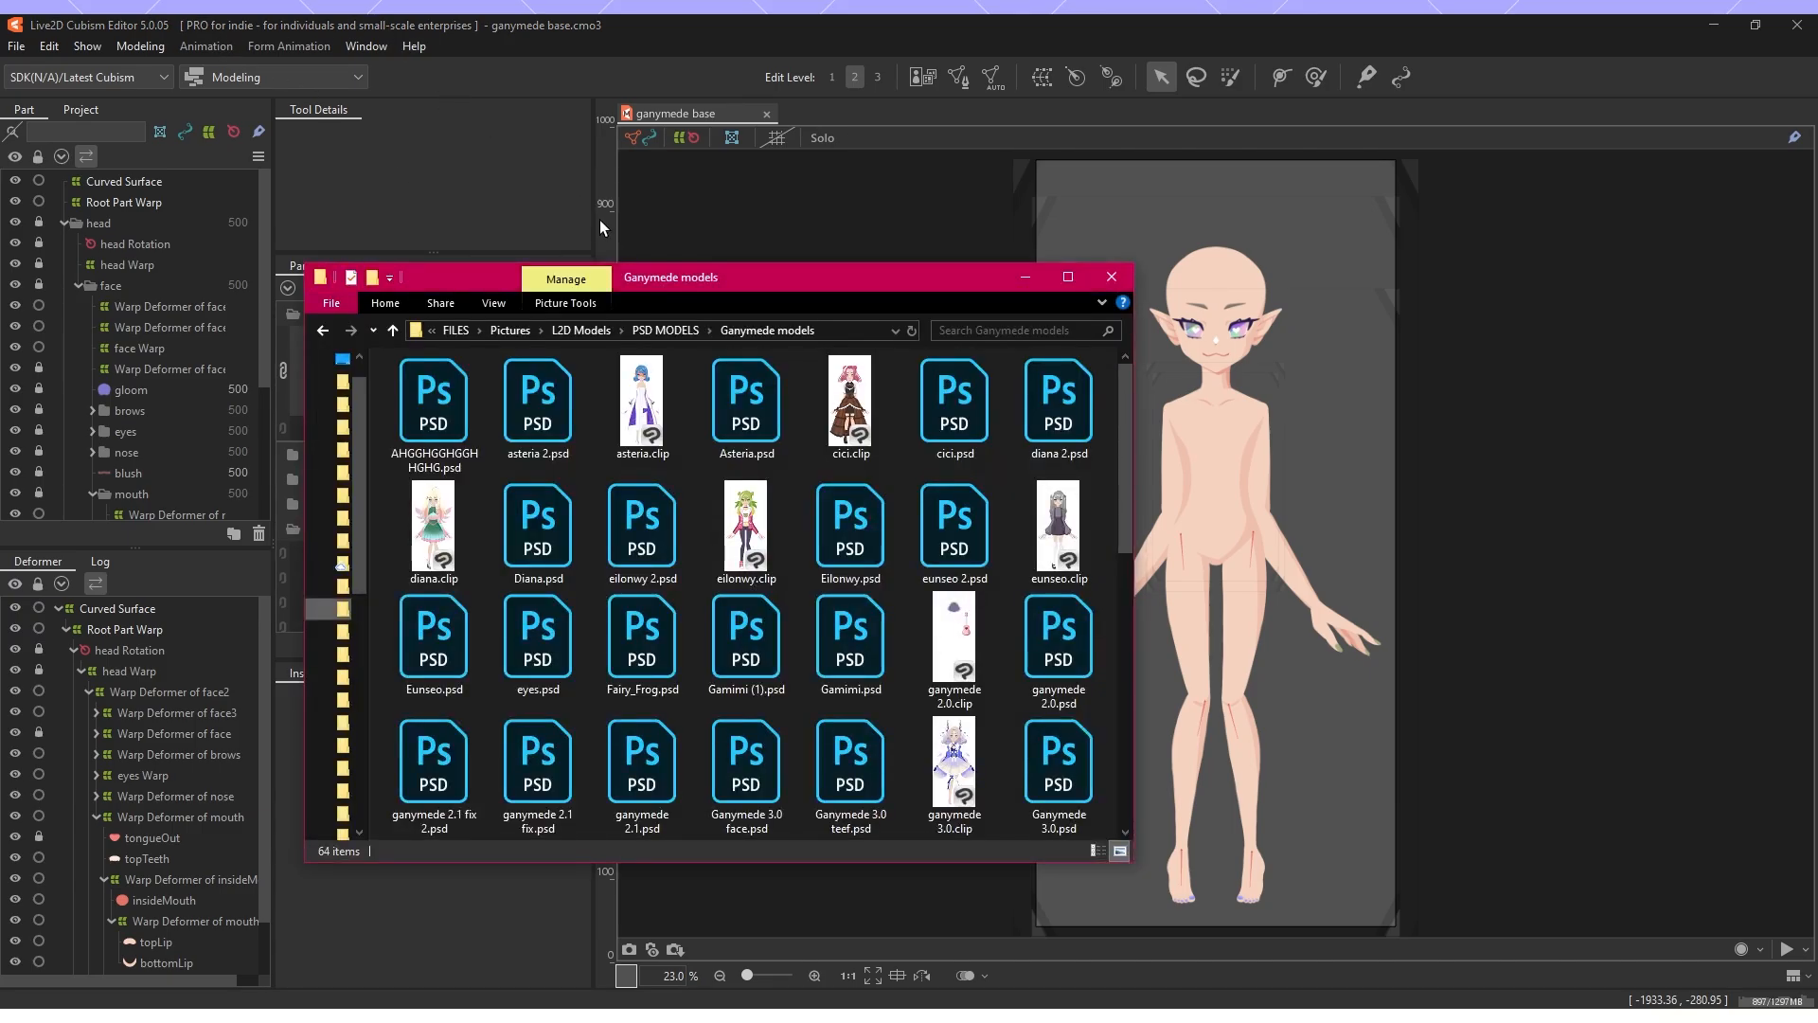
pyautogui.moveTo(954, 438); pyautogui.dragTo(1253, 445)
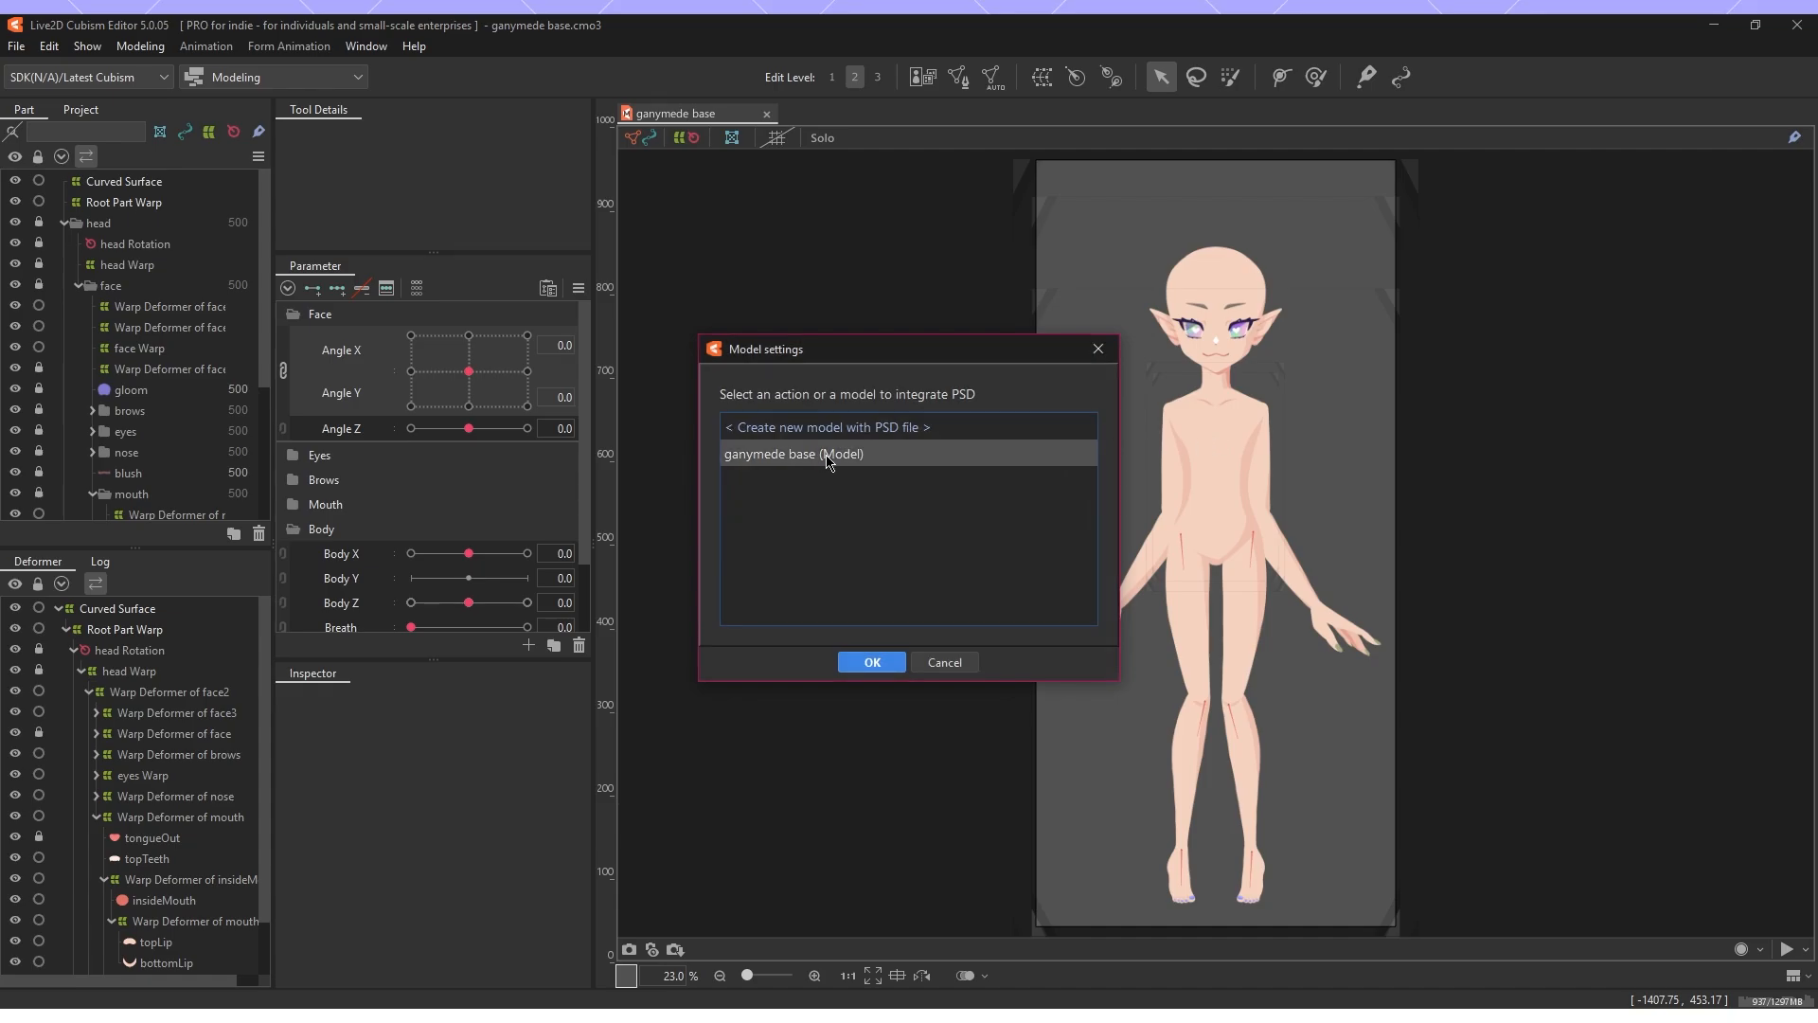
pyautogui.doubleClick(826, 481)
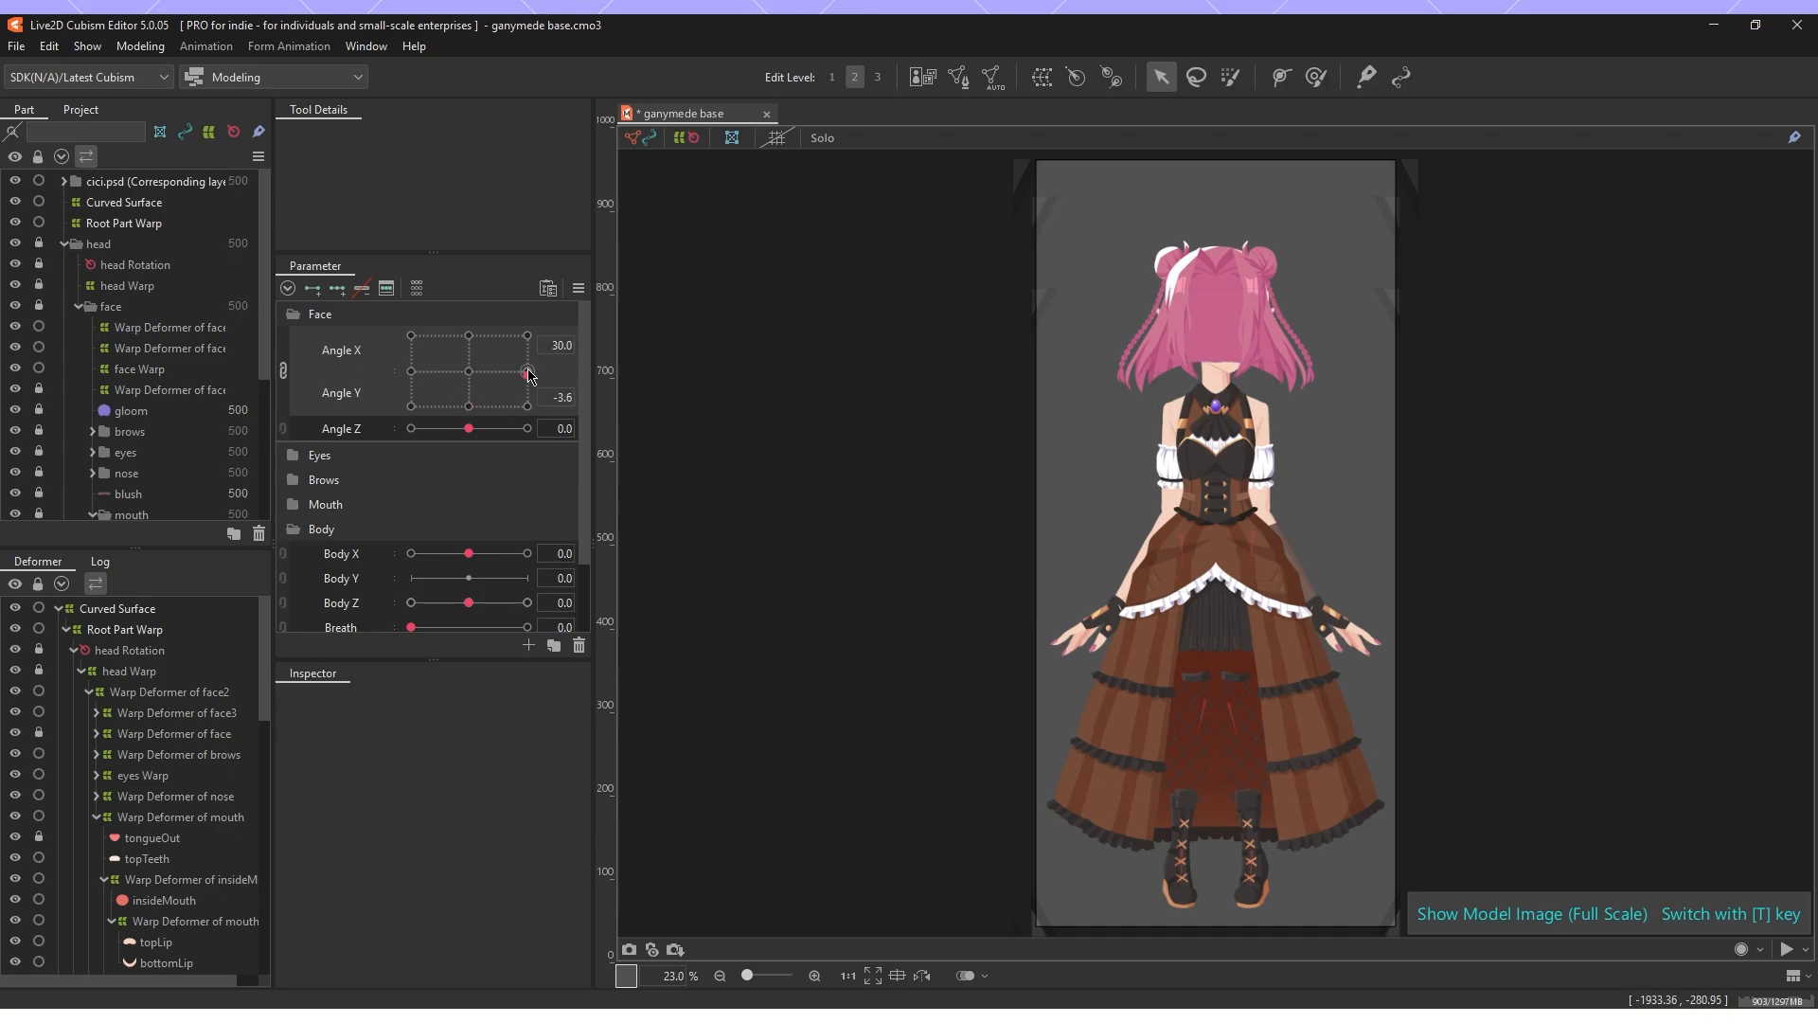
# Test the Angle X, Angle Y, Angle Z and Body X parameters on the base model with the imported artwork.
pyautogui.moveTo(406, 396); pyautogui.dragTo(497, 444)
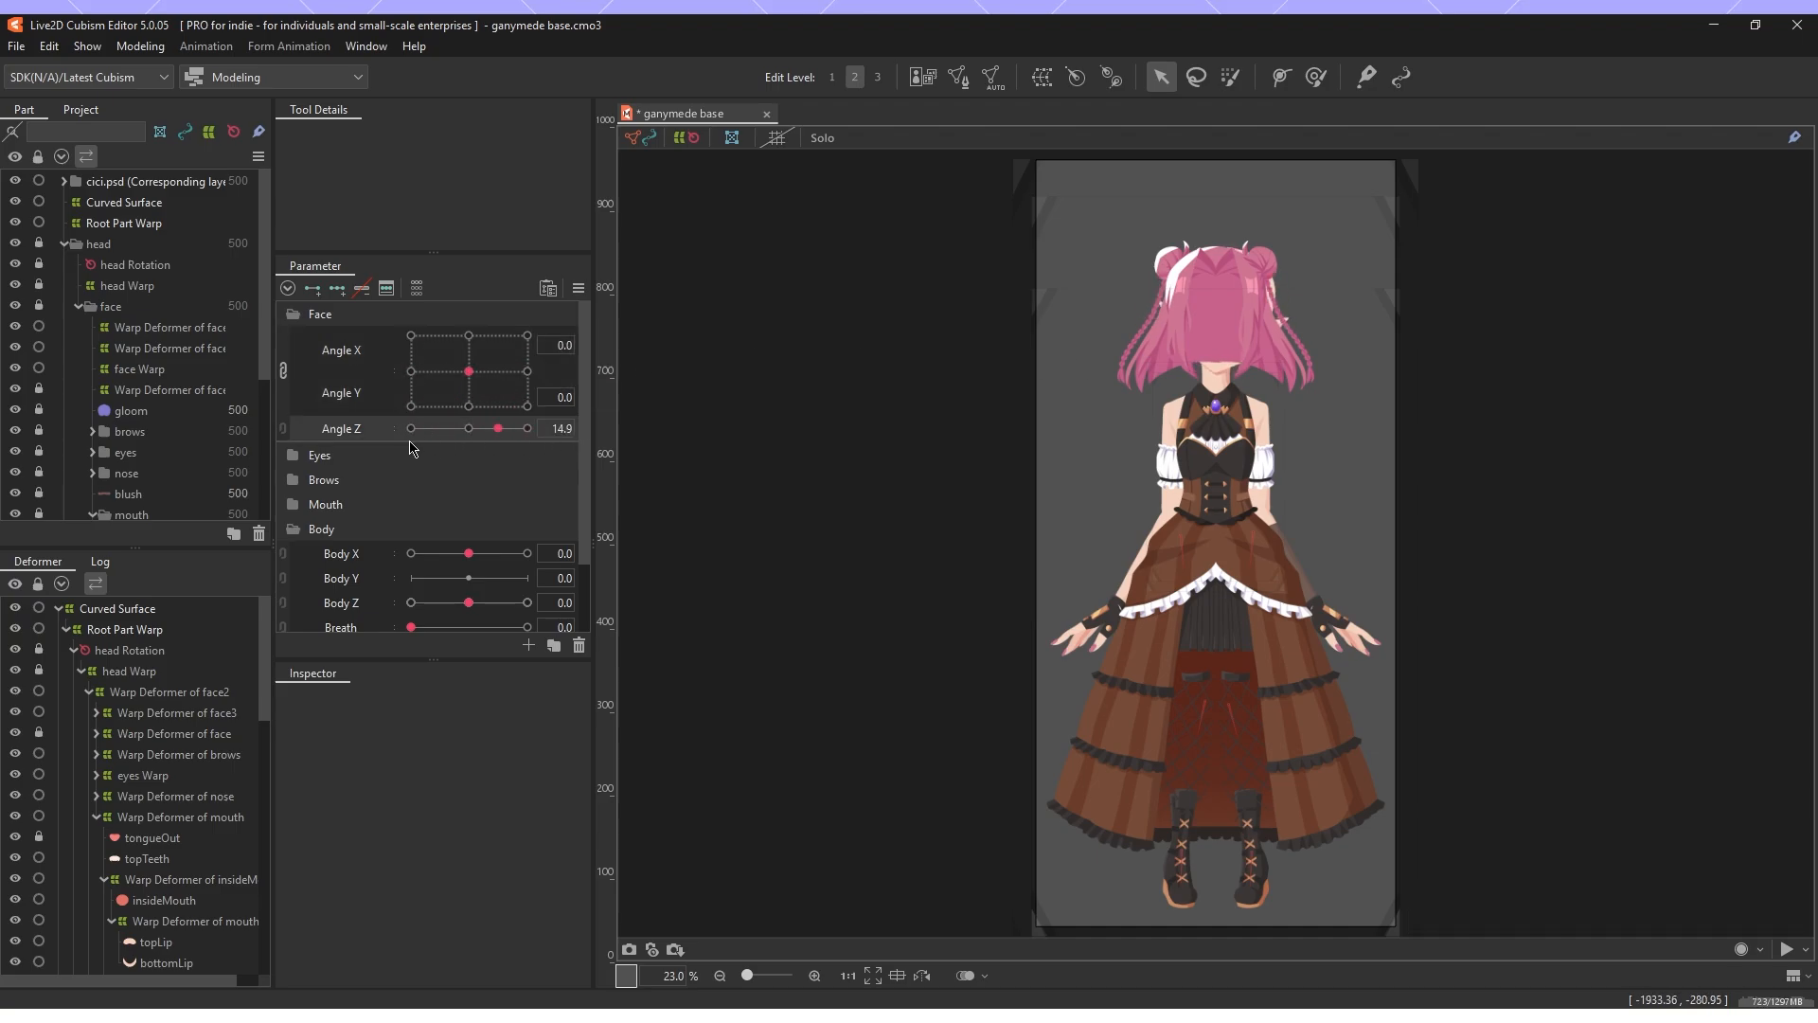
pyautogui.moveTo(478, 556); pyautogui.dragTo(445, 561)
pyautogui.scroll(-2, 365, 573)
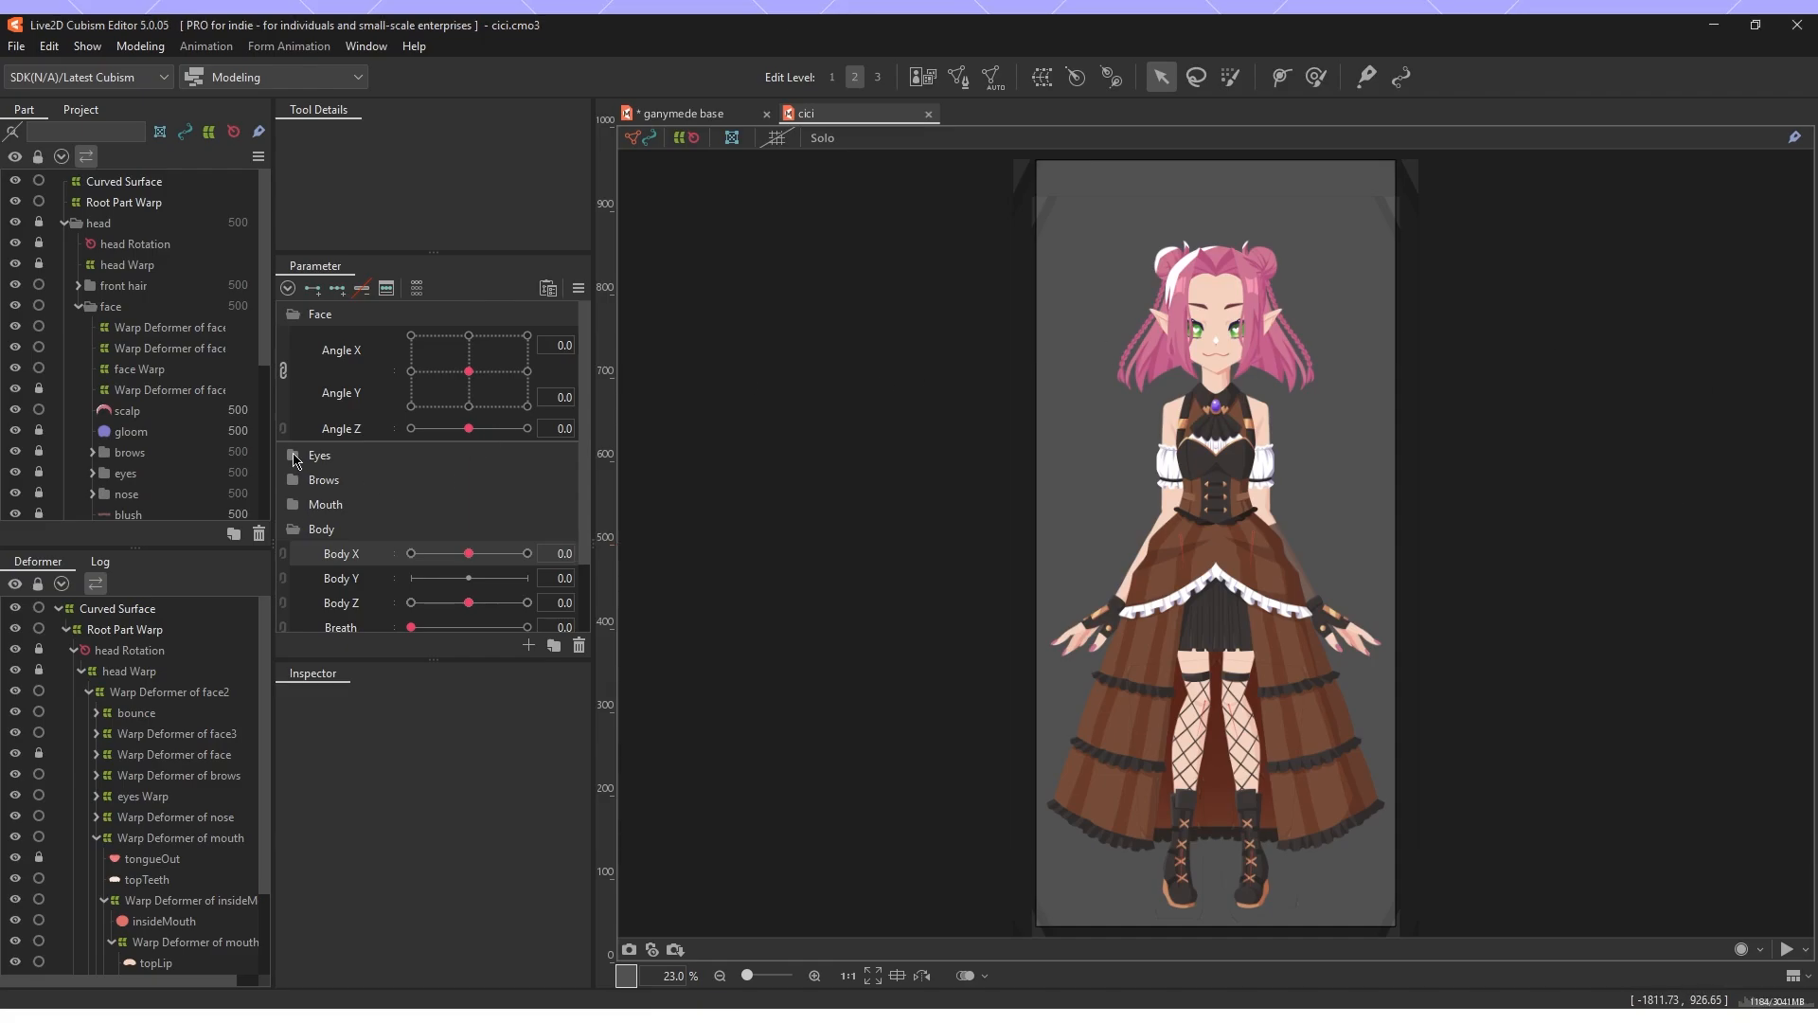
# Expand the Eyes parameters of the cici model and test EyeL Open on a close view of the face.
pyautogui.click(295, 457)
pyautogui.scroll(5, 1221, 288)
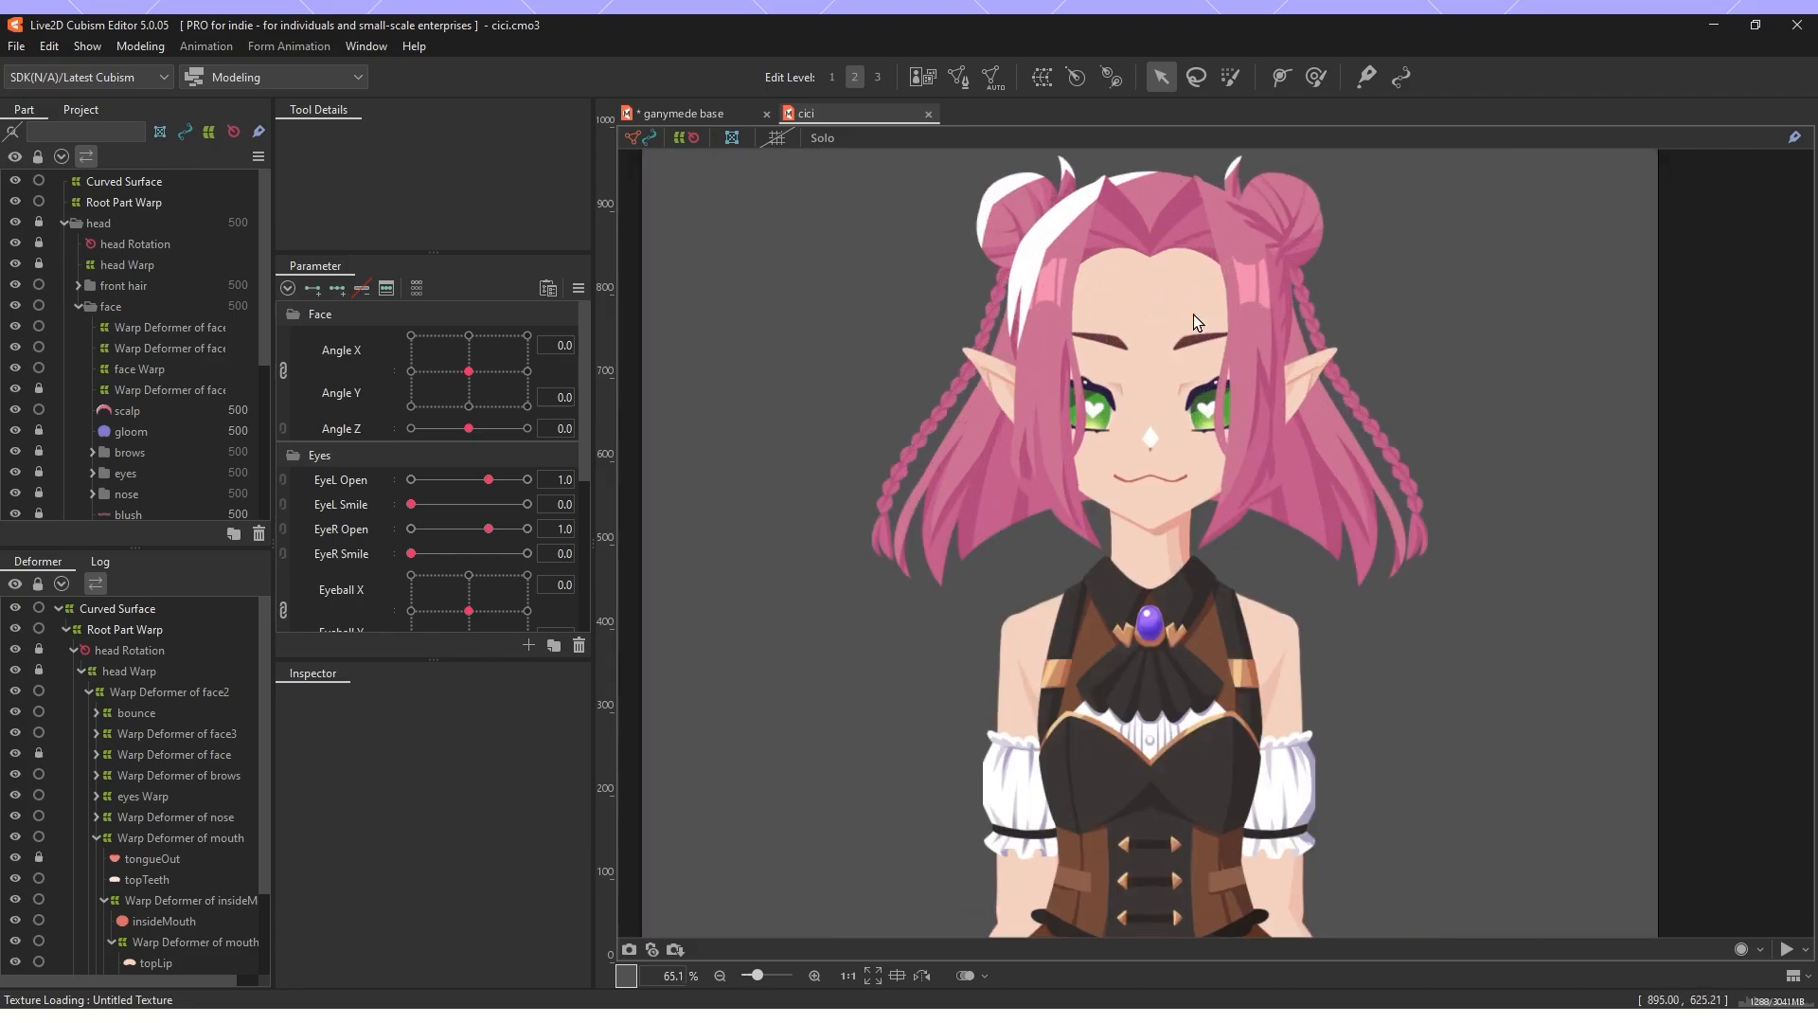
pyautogui.moveTo(488, 479); pyautogui.dragTo(529, 481)
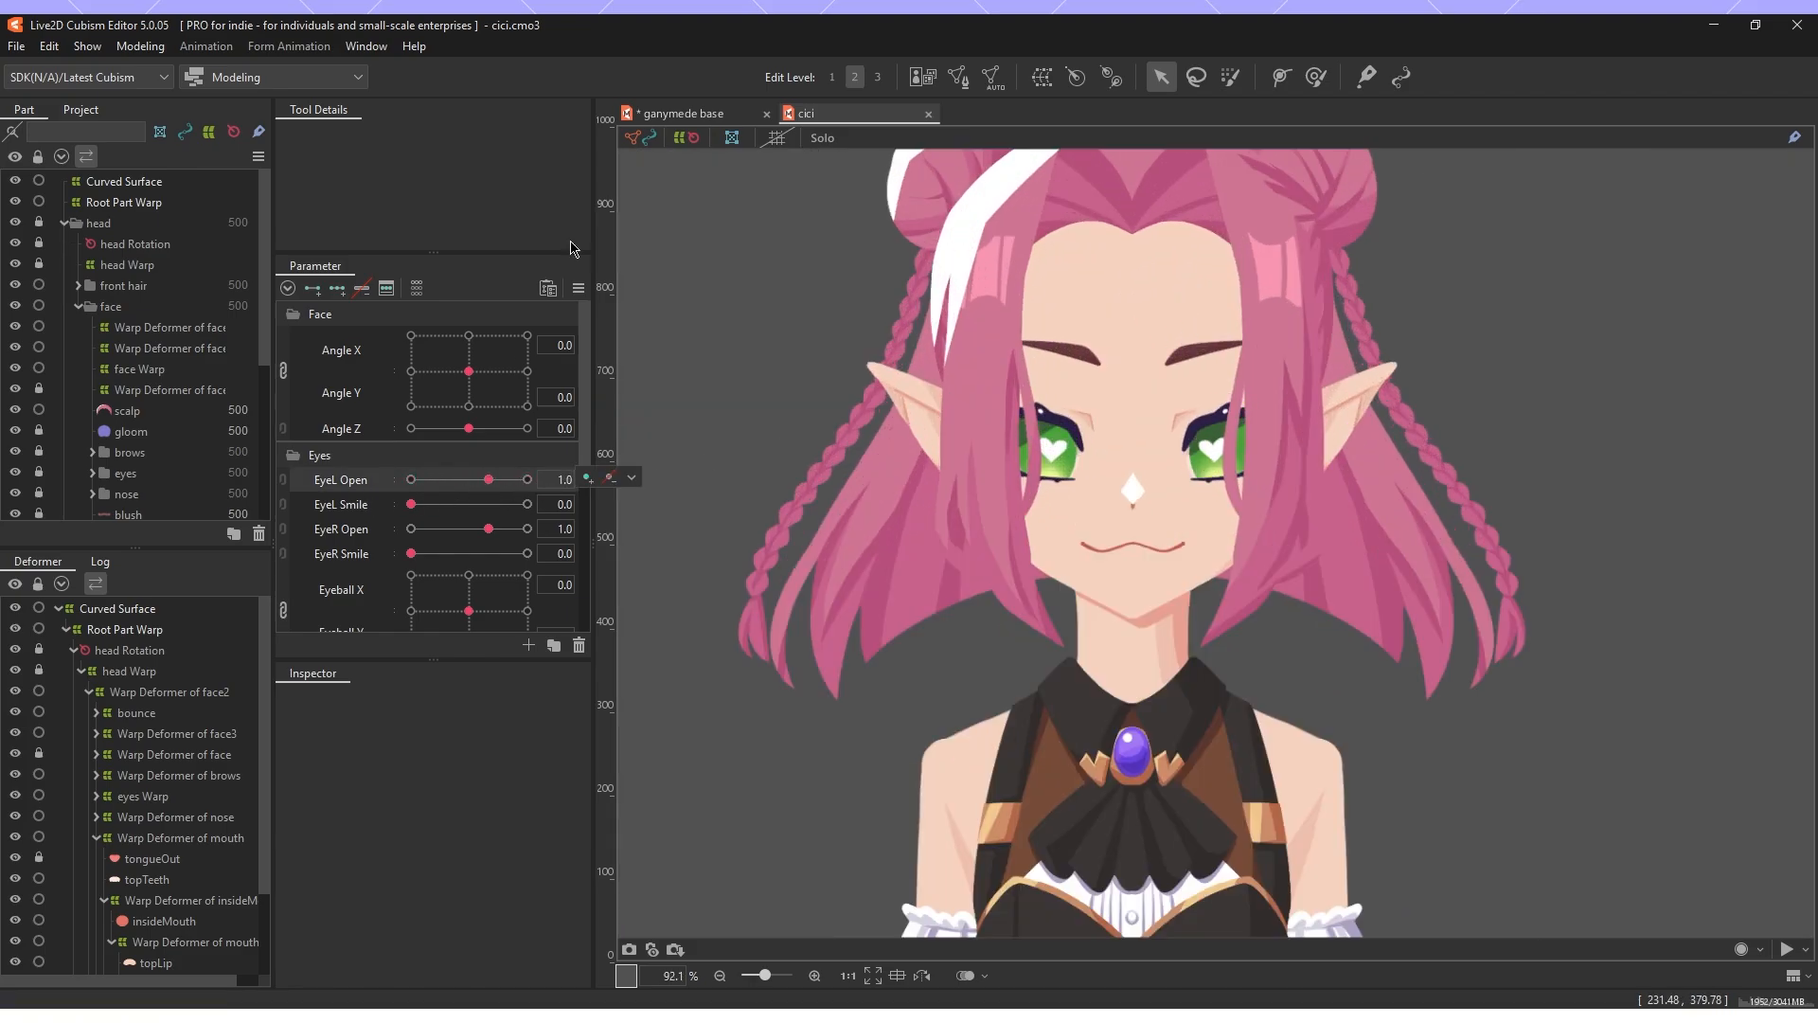
# Switch to the ganymede base model, reset Angle Z to 0, expand the Eyes parameters and test EyeL Open.
pyautogui.click(682, 112)
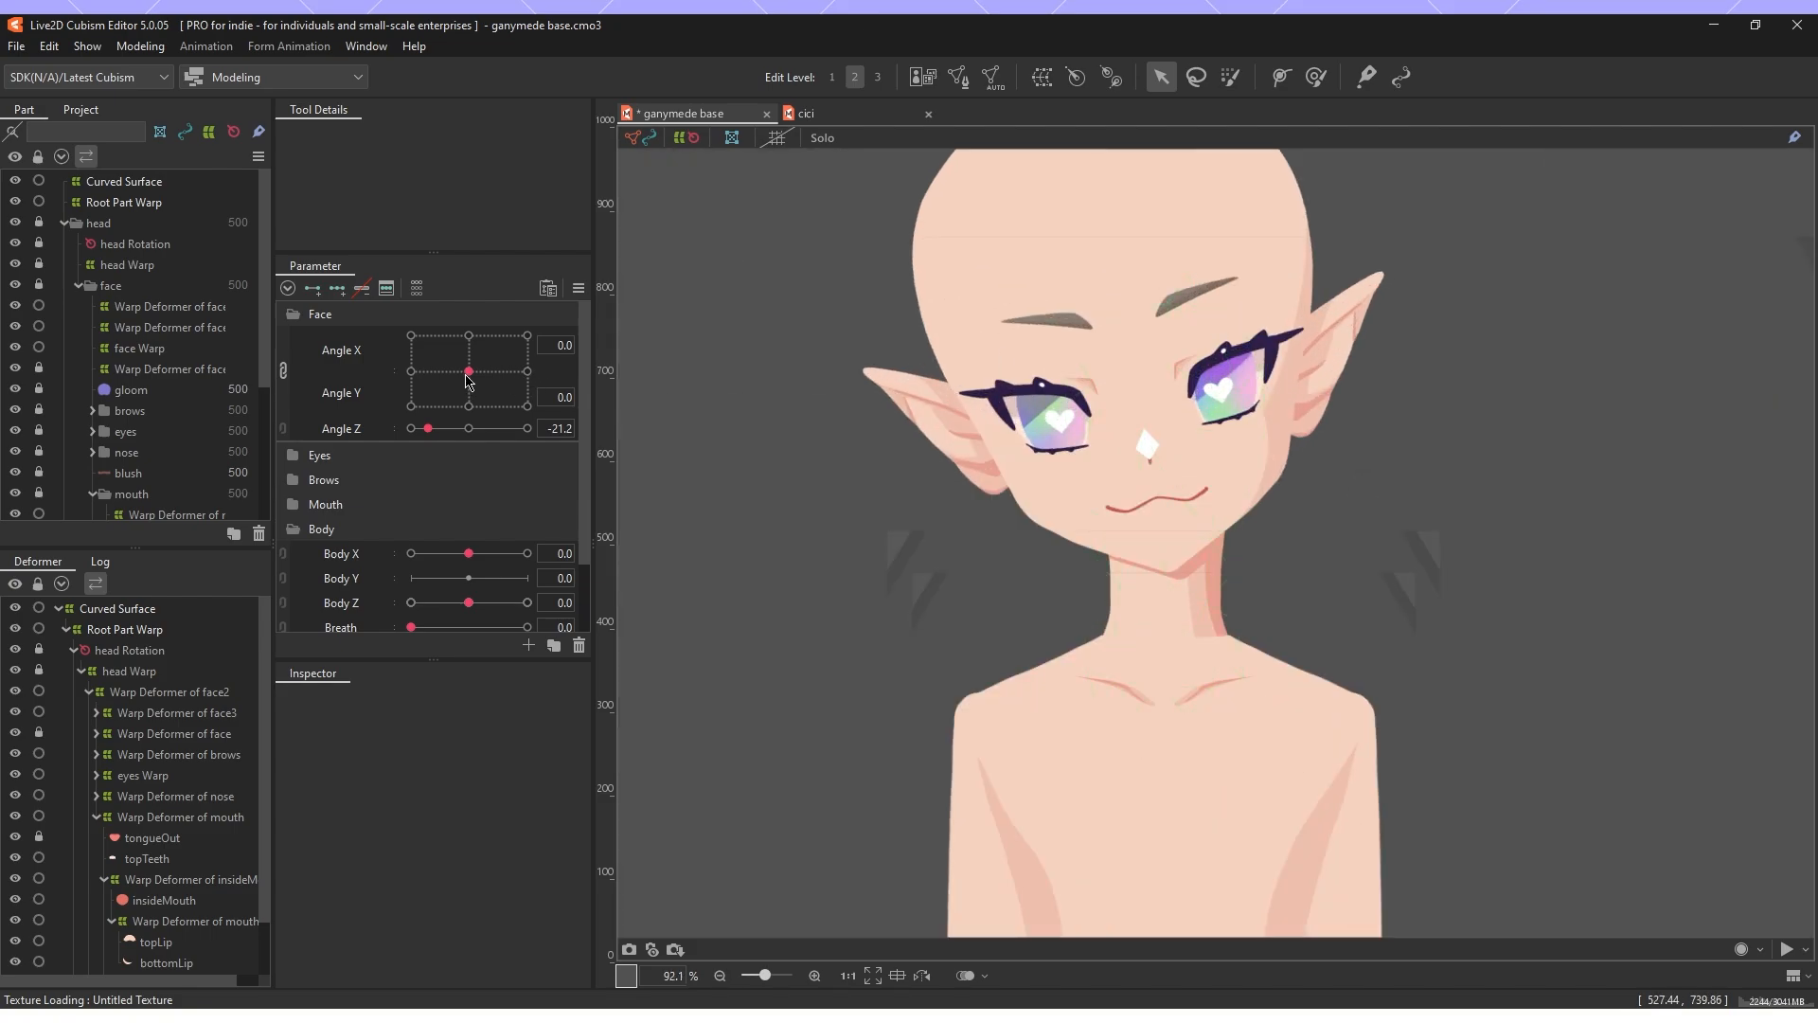
pyautogui.click(472, 429)
pyautogui.click(319, 456)
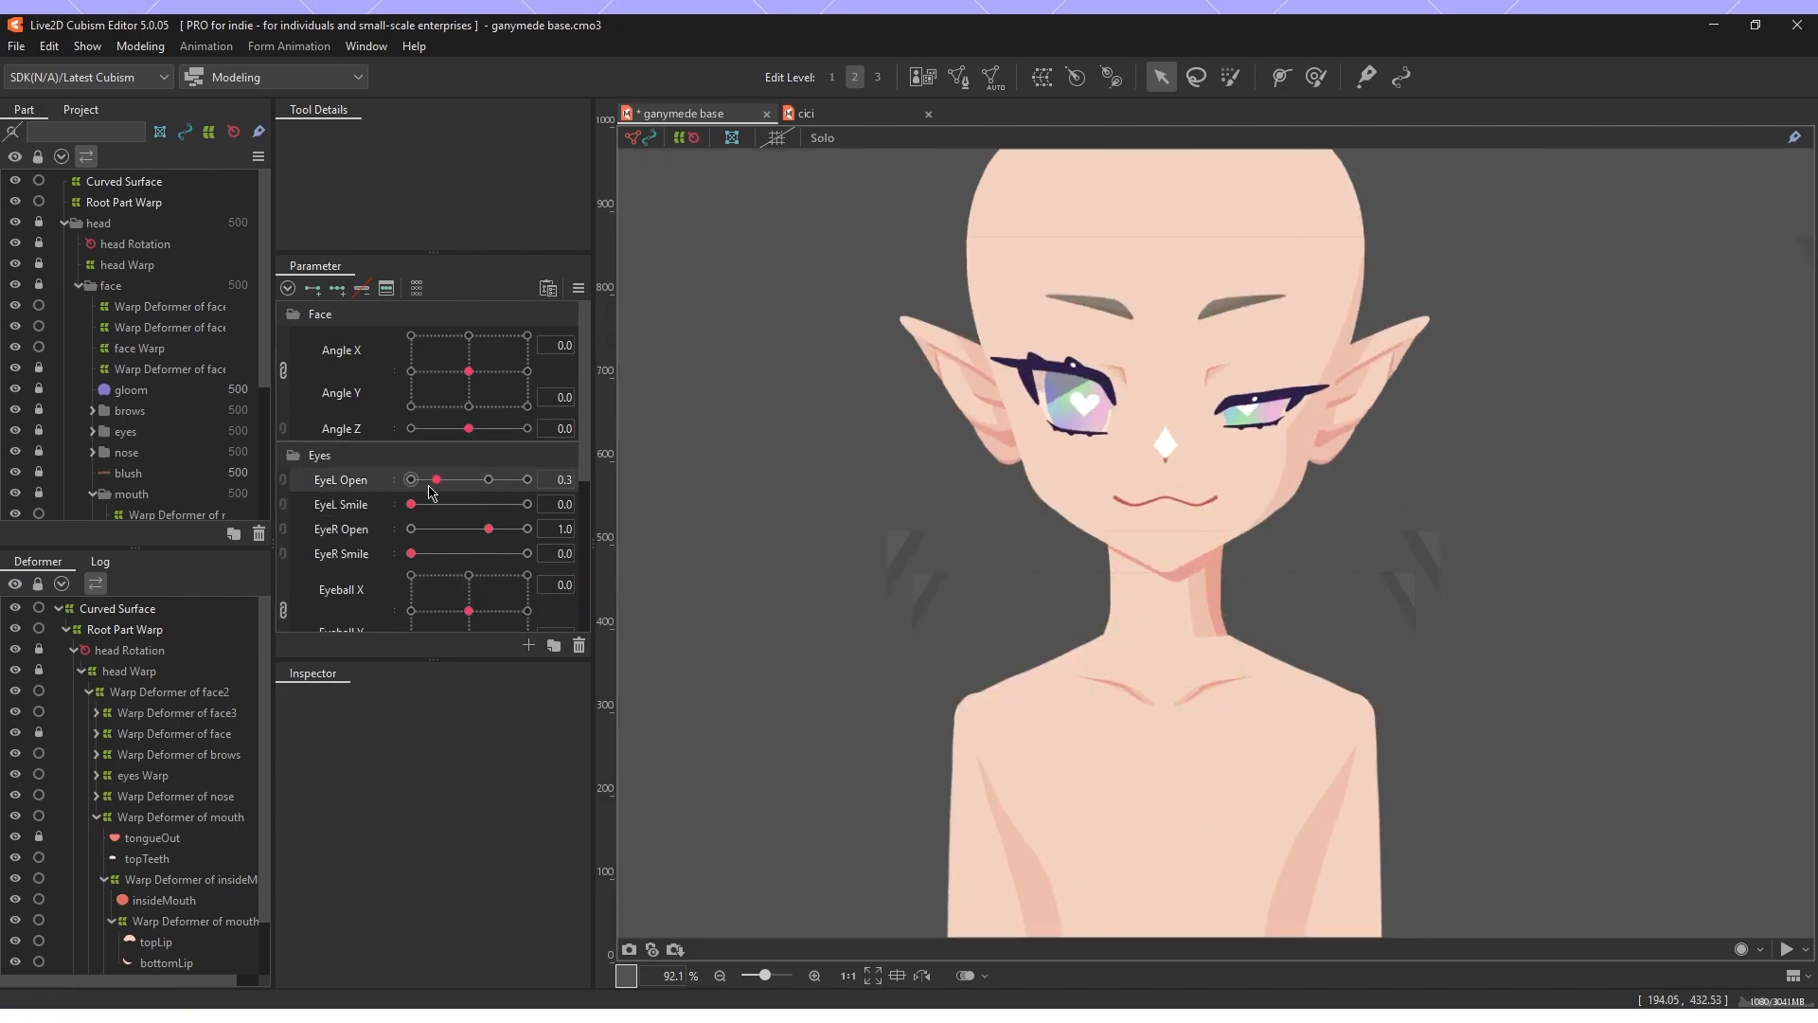
pyautogui.moveTo(488, 479)
pyautogui.mouseDown()
pyautogui.moveTo(435, 485)
pyautogui.moveTo(518, 497)
pyautogui.moveTo(360, 504)
pyautogui.moveTo(508, 490)
pyautogui.mouseUp()
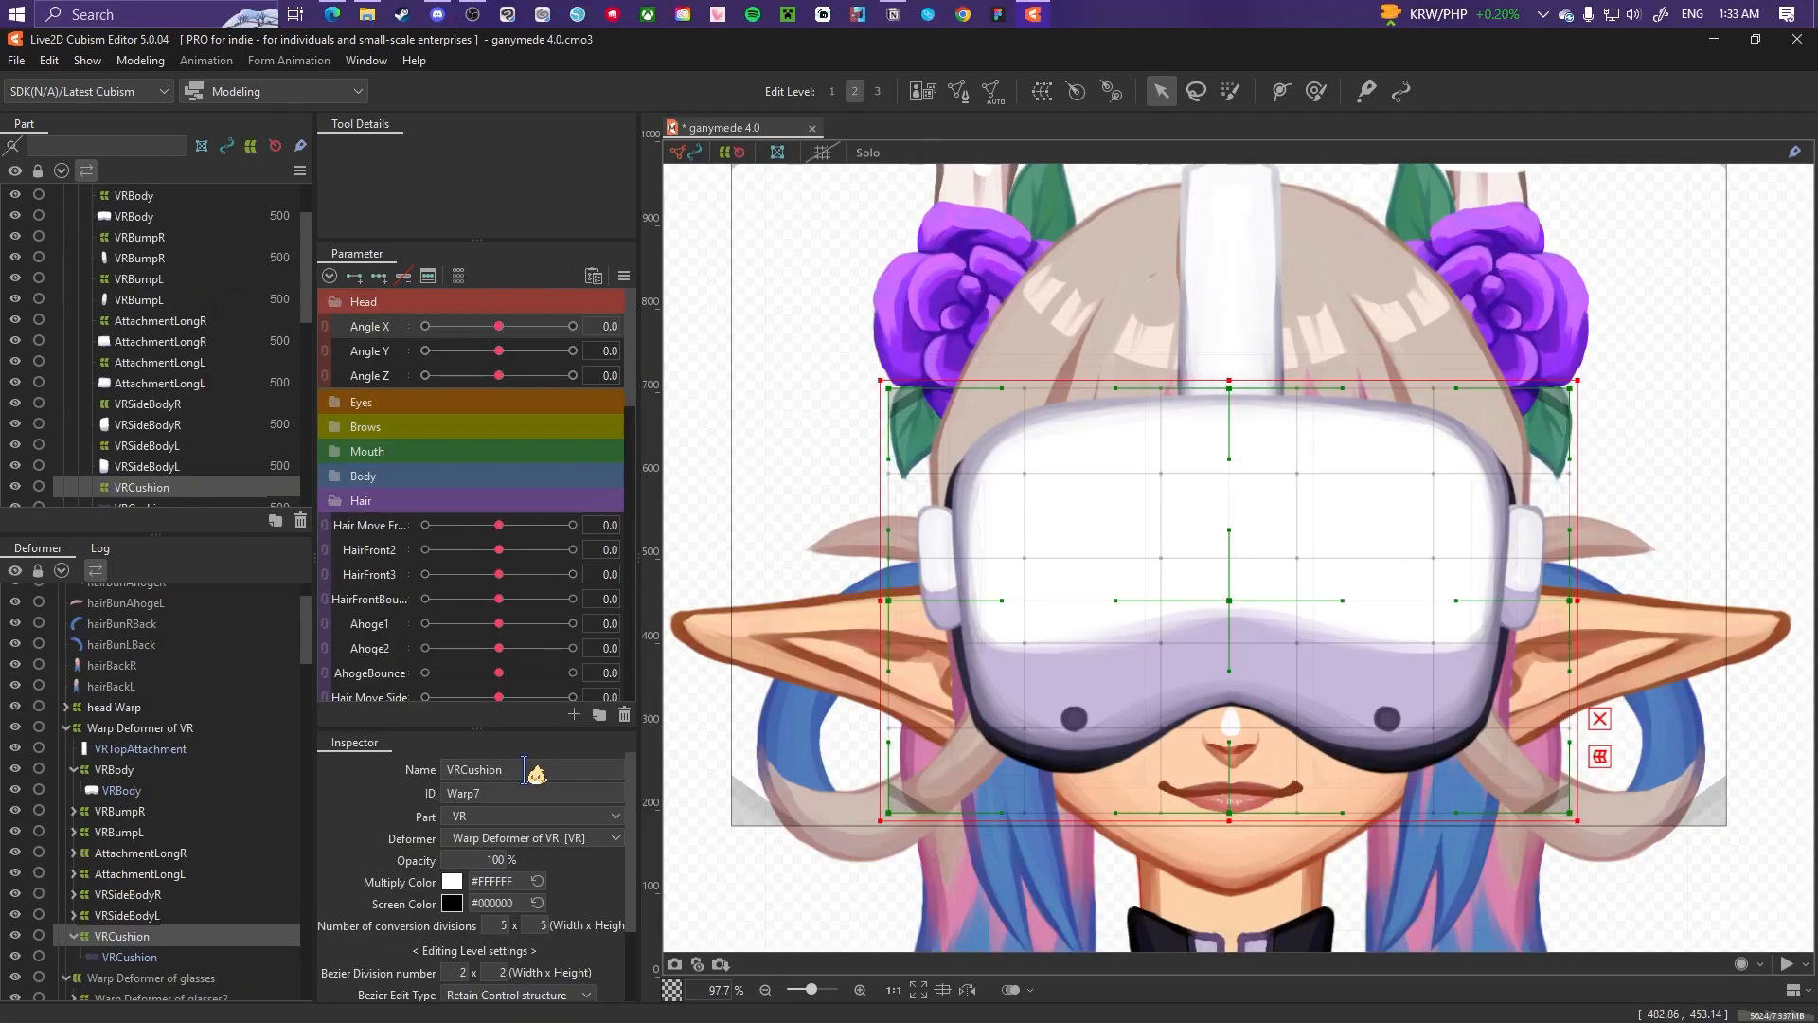
# At Angle X 30 on the ganymede 4.0 model, pull in the VRCushion warp deformer's edge on the far side of the headset.
pyautogui.moveTo(499, 326); pyautogui.dragTo(573, 325)
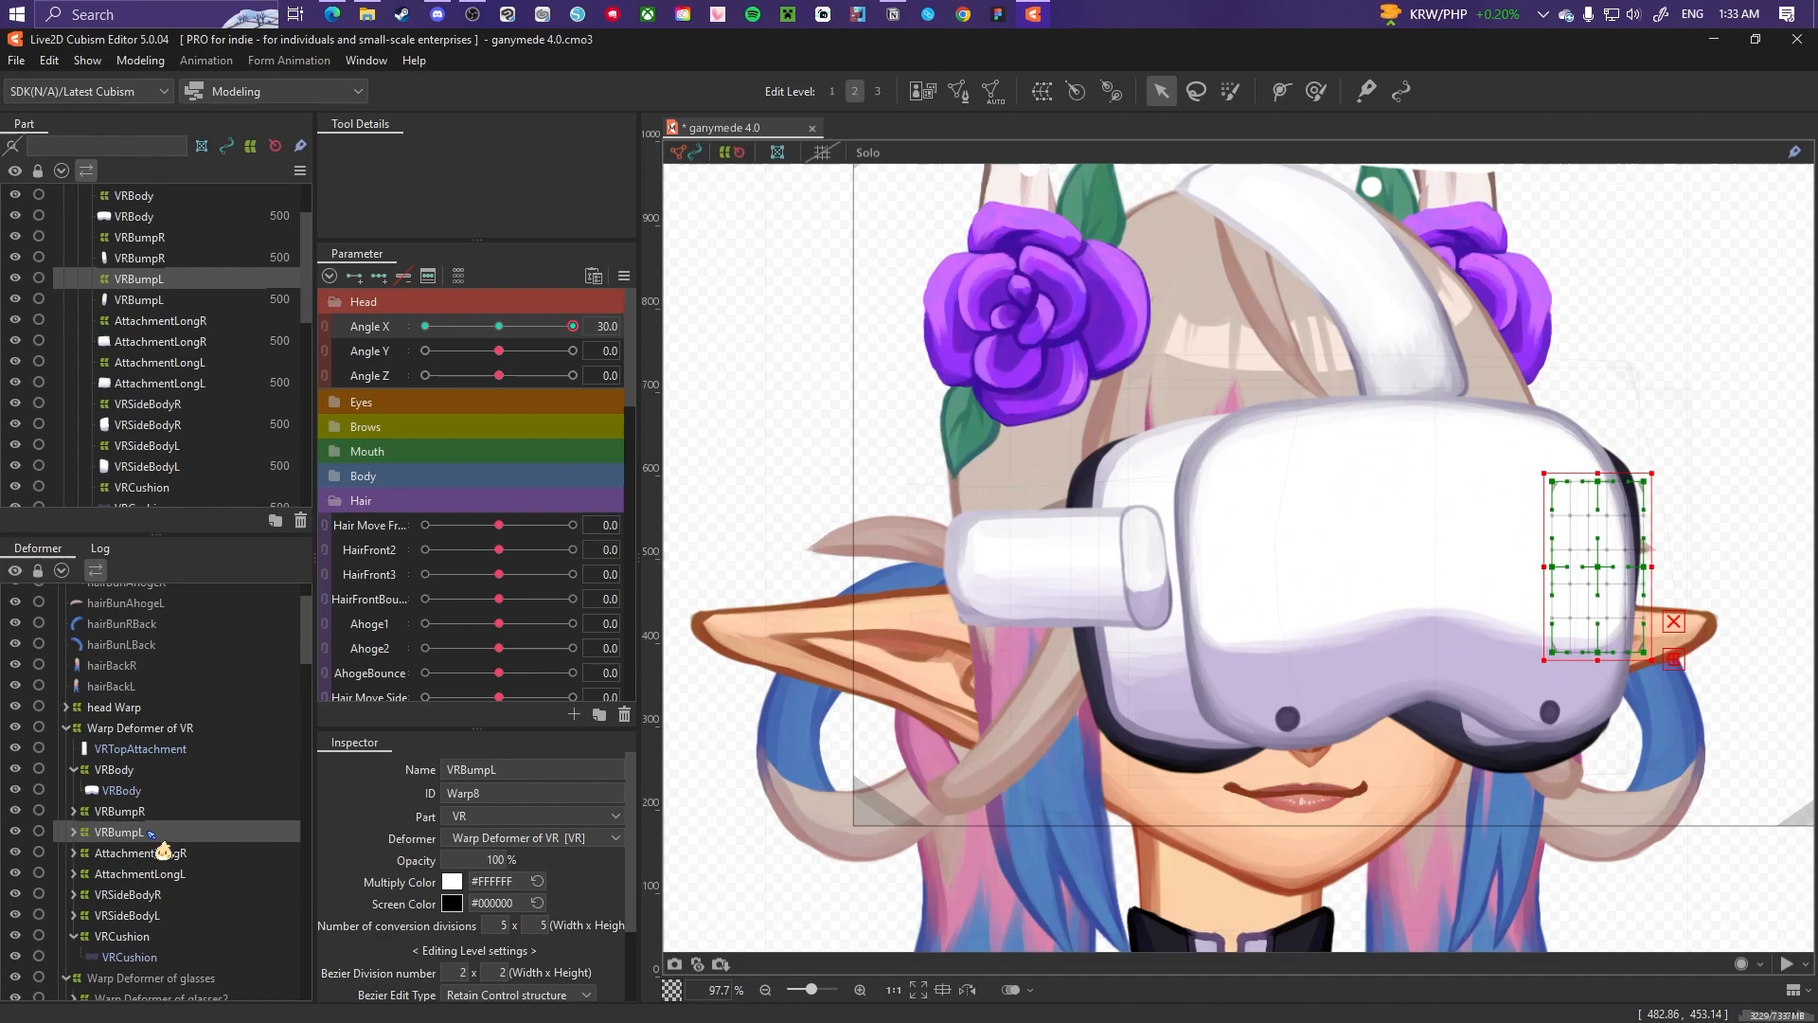
pyautogui.click(127, 915)
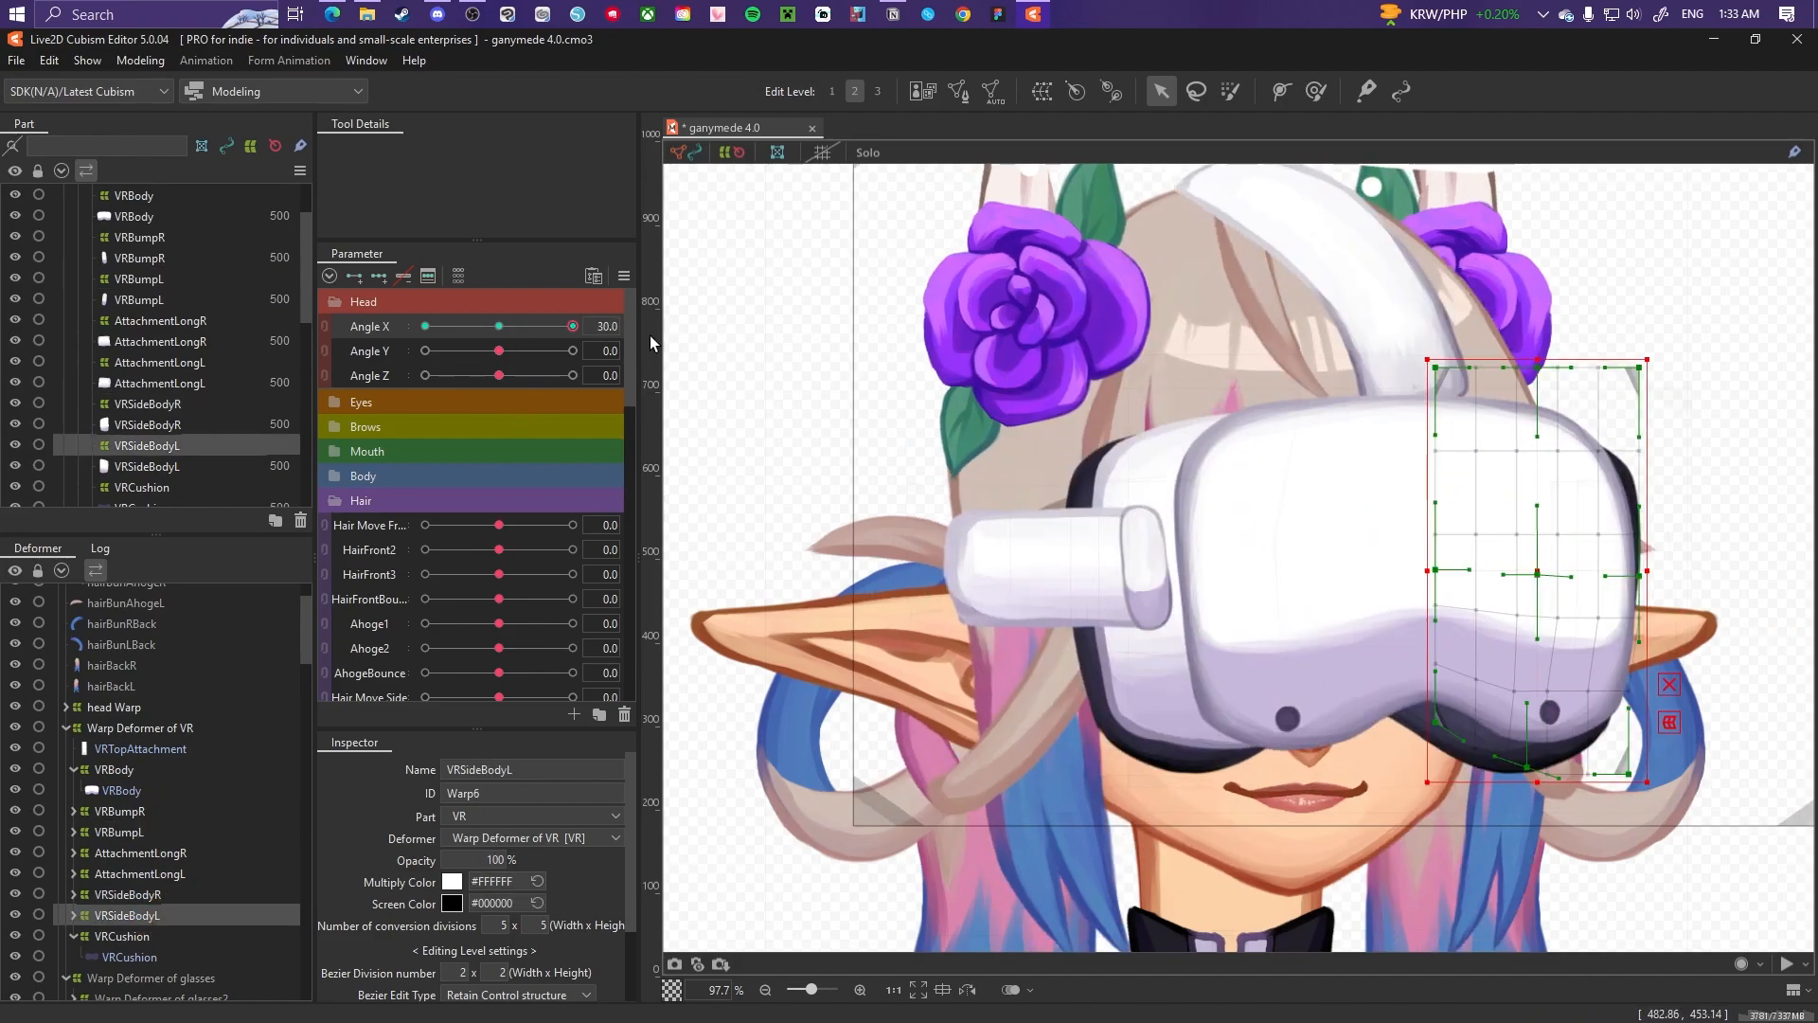
pyautogui.click(132, 935)
pyautogui.moveTo(573, 326); pyautogui.dragTo(631, 327)
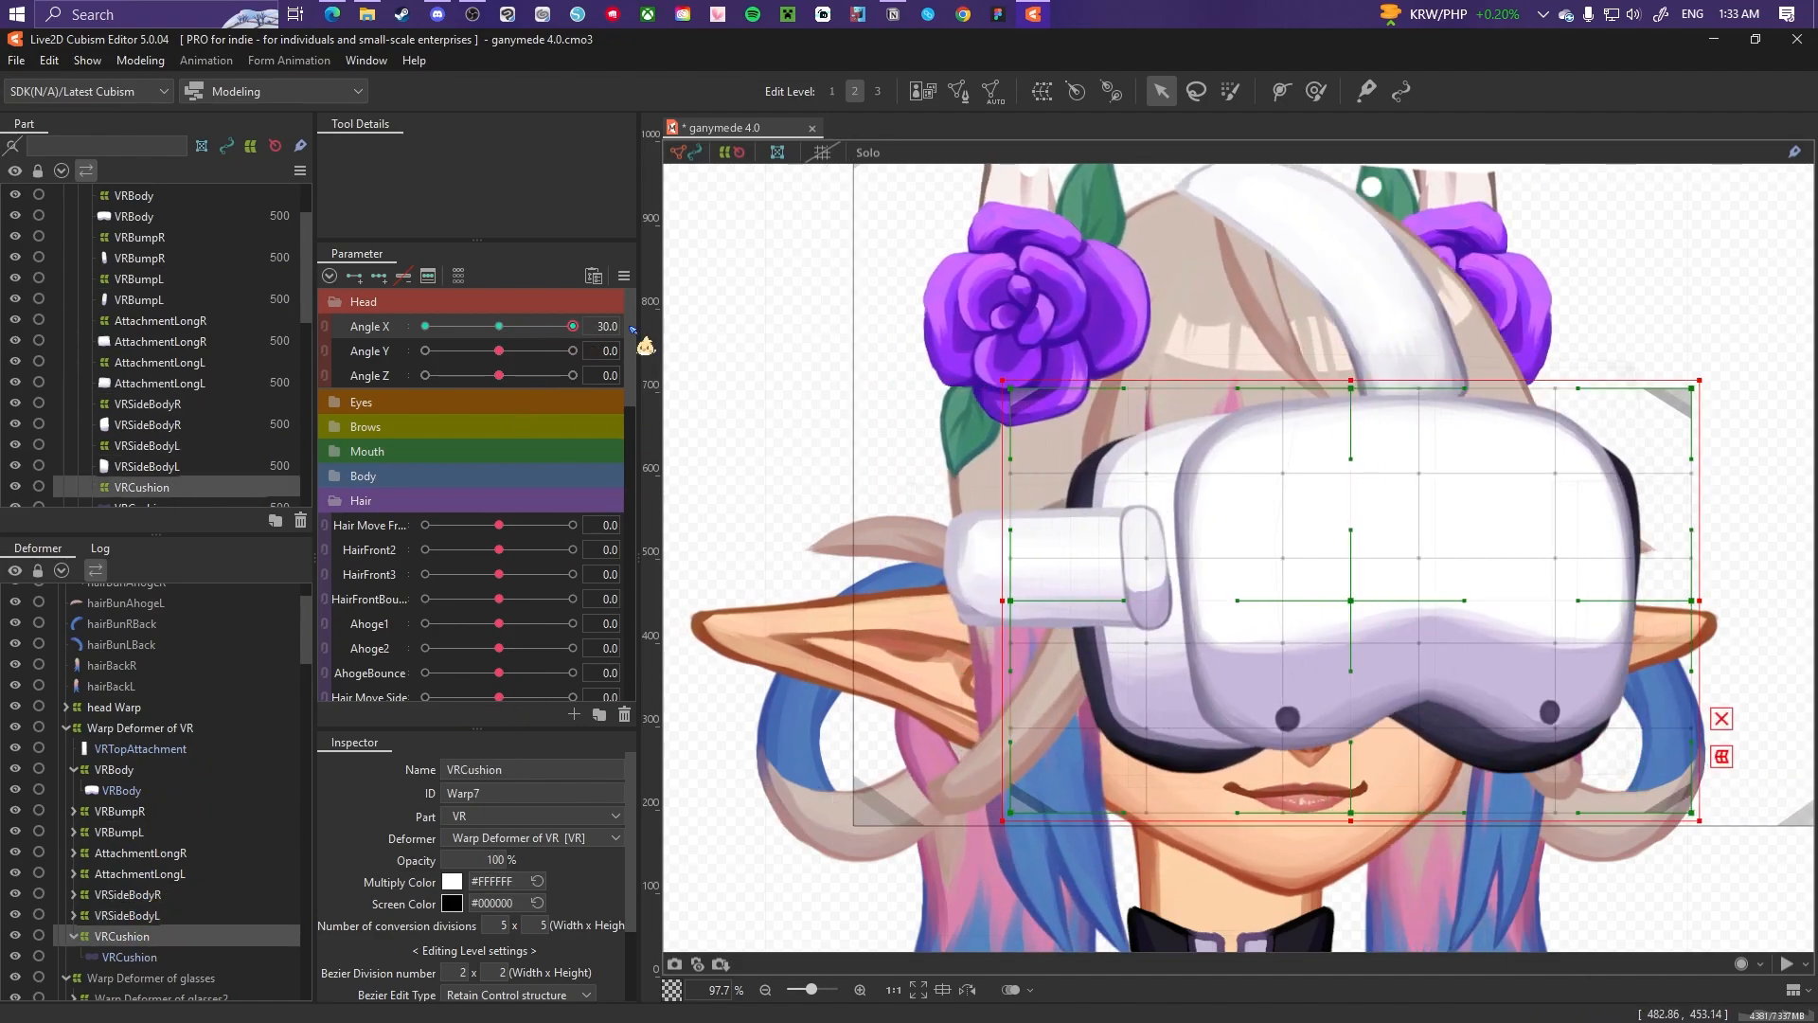
pyautogui.moveTo(1703, 572); pyautogui.dragTo(1674, 587)
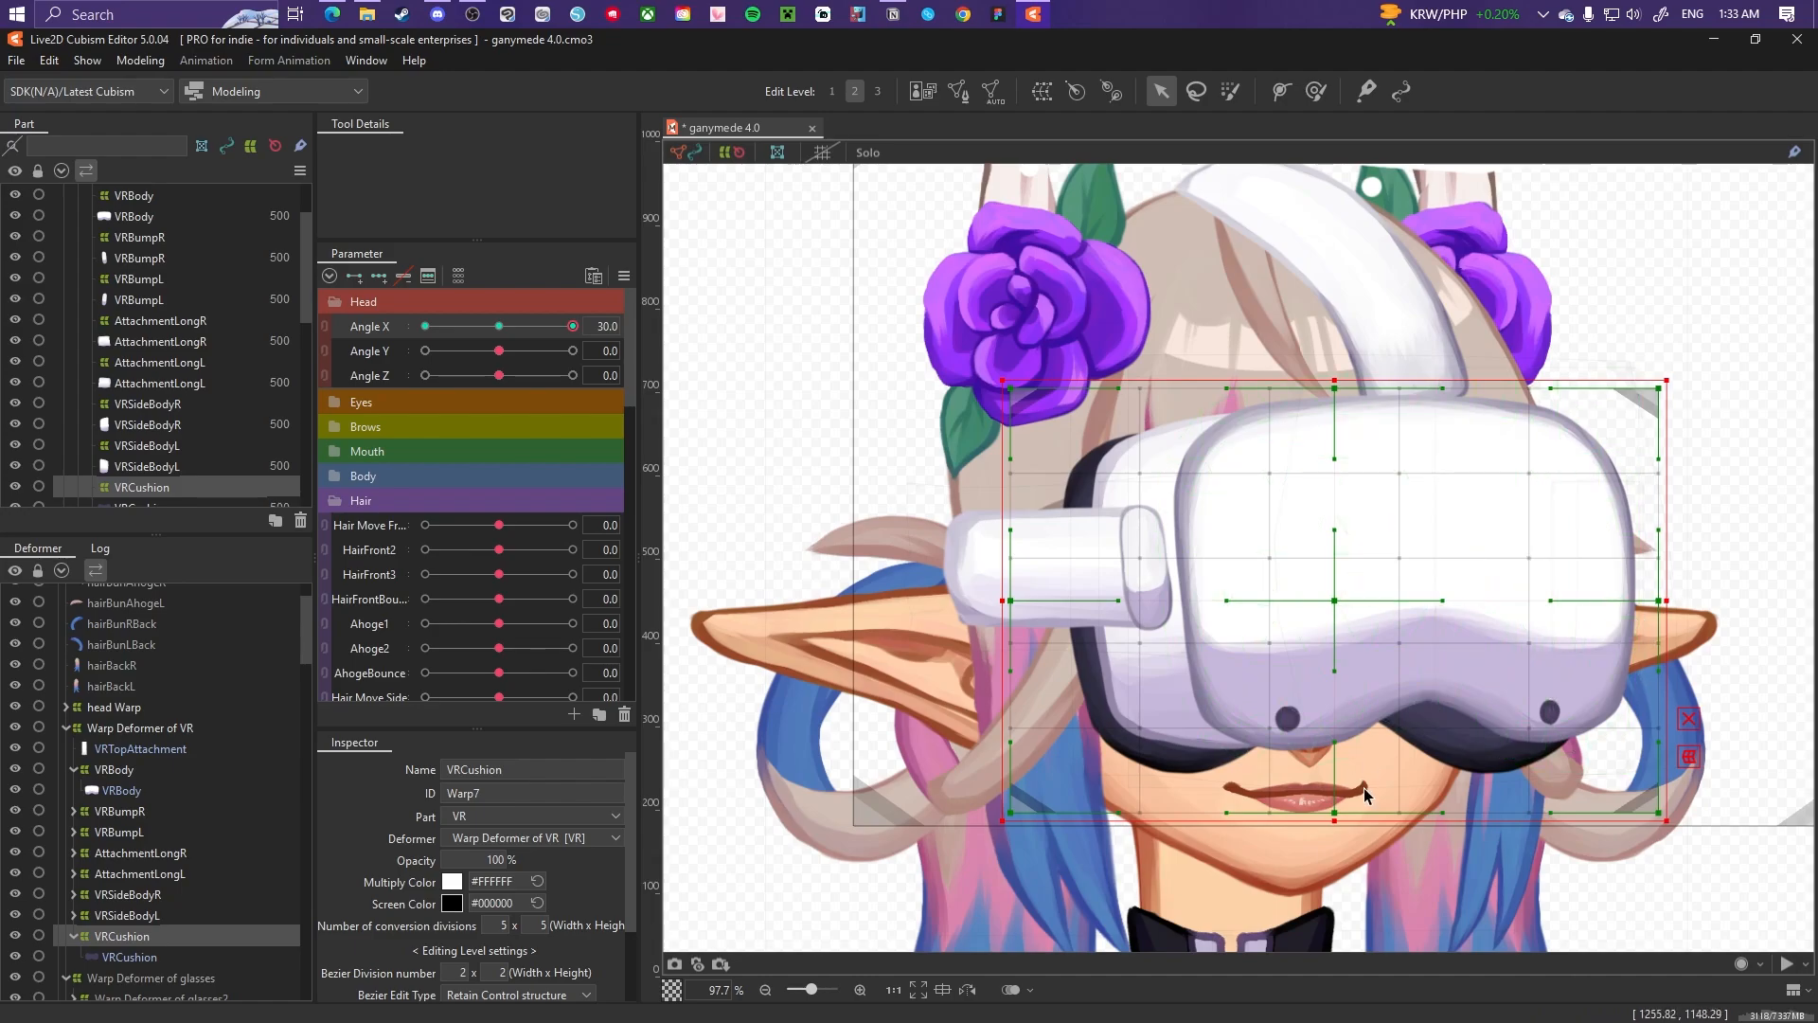
# Set VRCushion's Bezier division to 4 x 2 and shift its inner control points toward the turned side at Angle X 30.
pyautogui.moveTo(494, 969)
pyautogui.mouseDown()
pyautogui.moveTo(511, 968)
pyautogui.moveTo(493, 969)
pyautogui.mouseUp()
pyautogui.moveTo(459, 972); pyautogui.dragTo(483, 971)
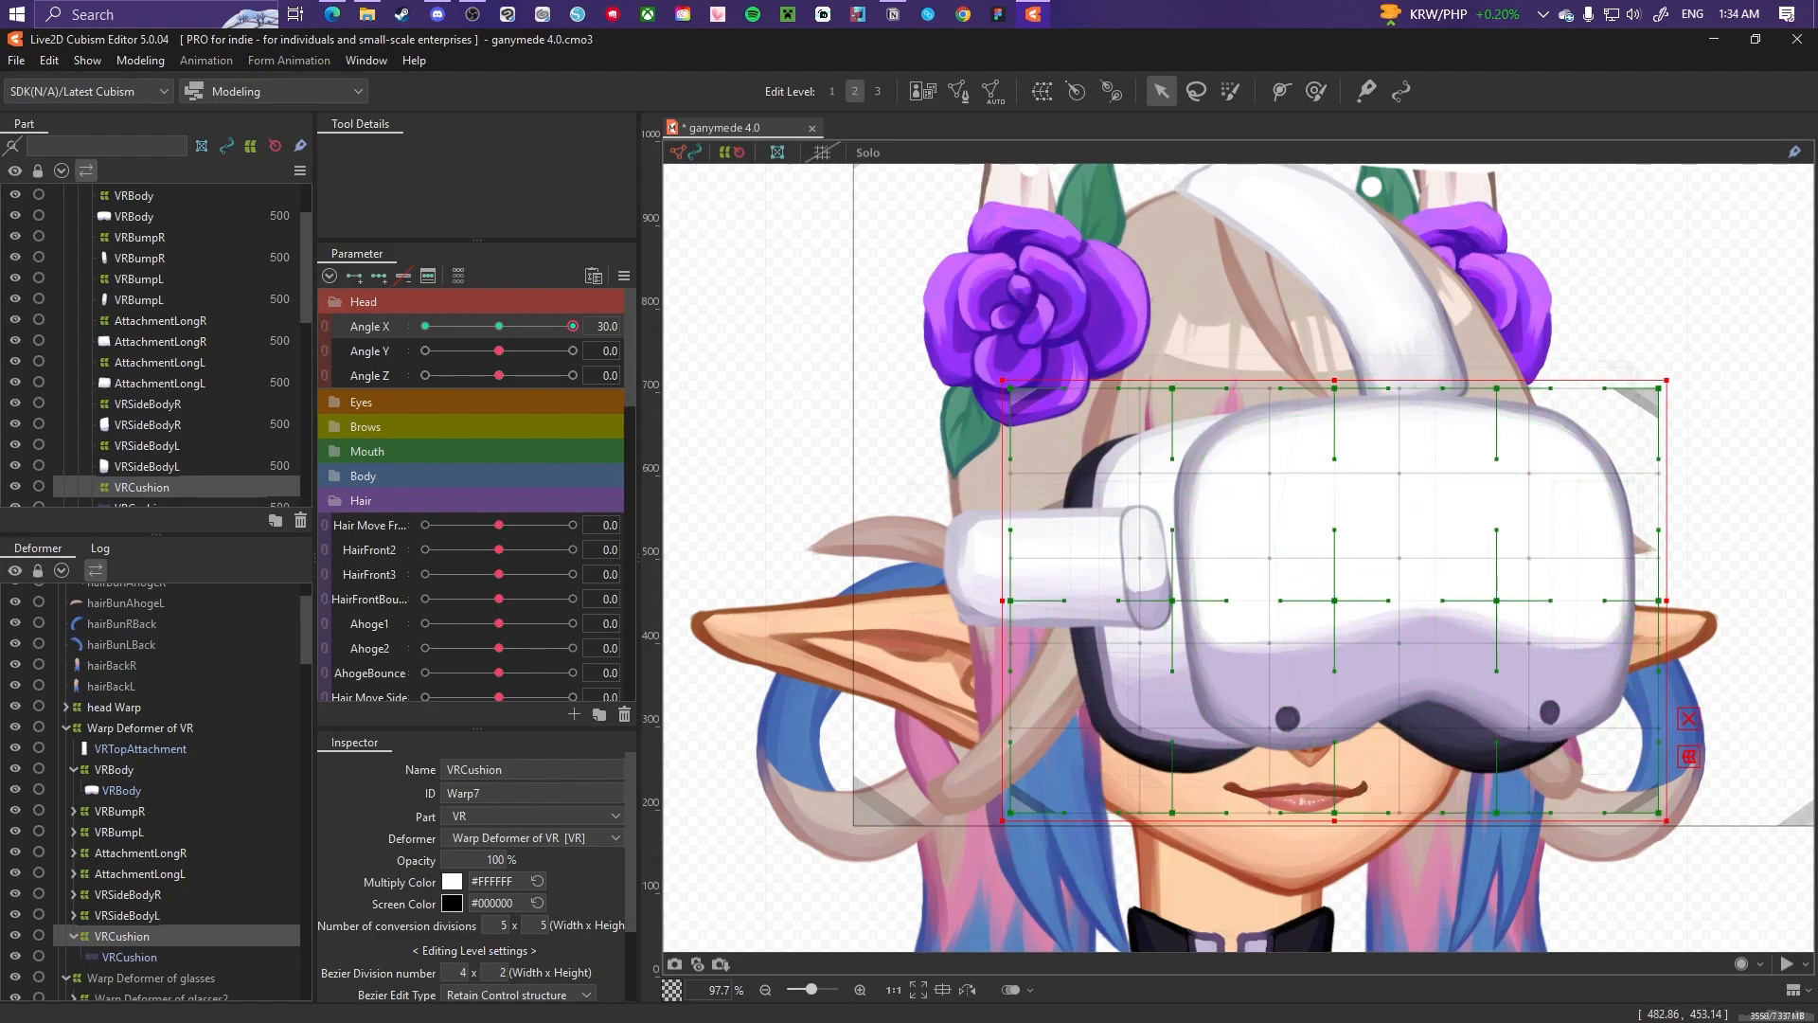
pyautogui.moveTo(1515, 808); pyautogui.dragTo(1525, 809)
pyautogui.moveTo(1499, 604); pyautogui.dragTo(1530, 604)
pyautogui.moveTo(1332, 606); pyautogui.dragTo(1367, 603)
# Set Angle X to -30 and shift VRCushion's central control point toward the turned side.
pyautogui.moveTo(573, 326); pyautogui.dragTo(425, 326)
pyautogui.moveTo(1107, 600); pyautogui.dragTo(1065, 600)
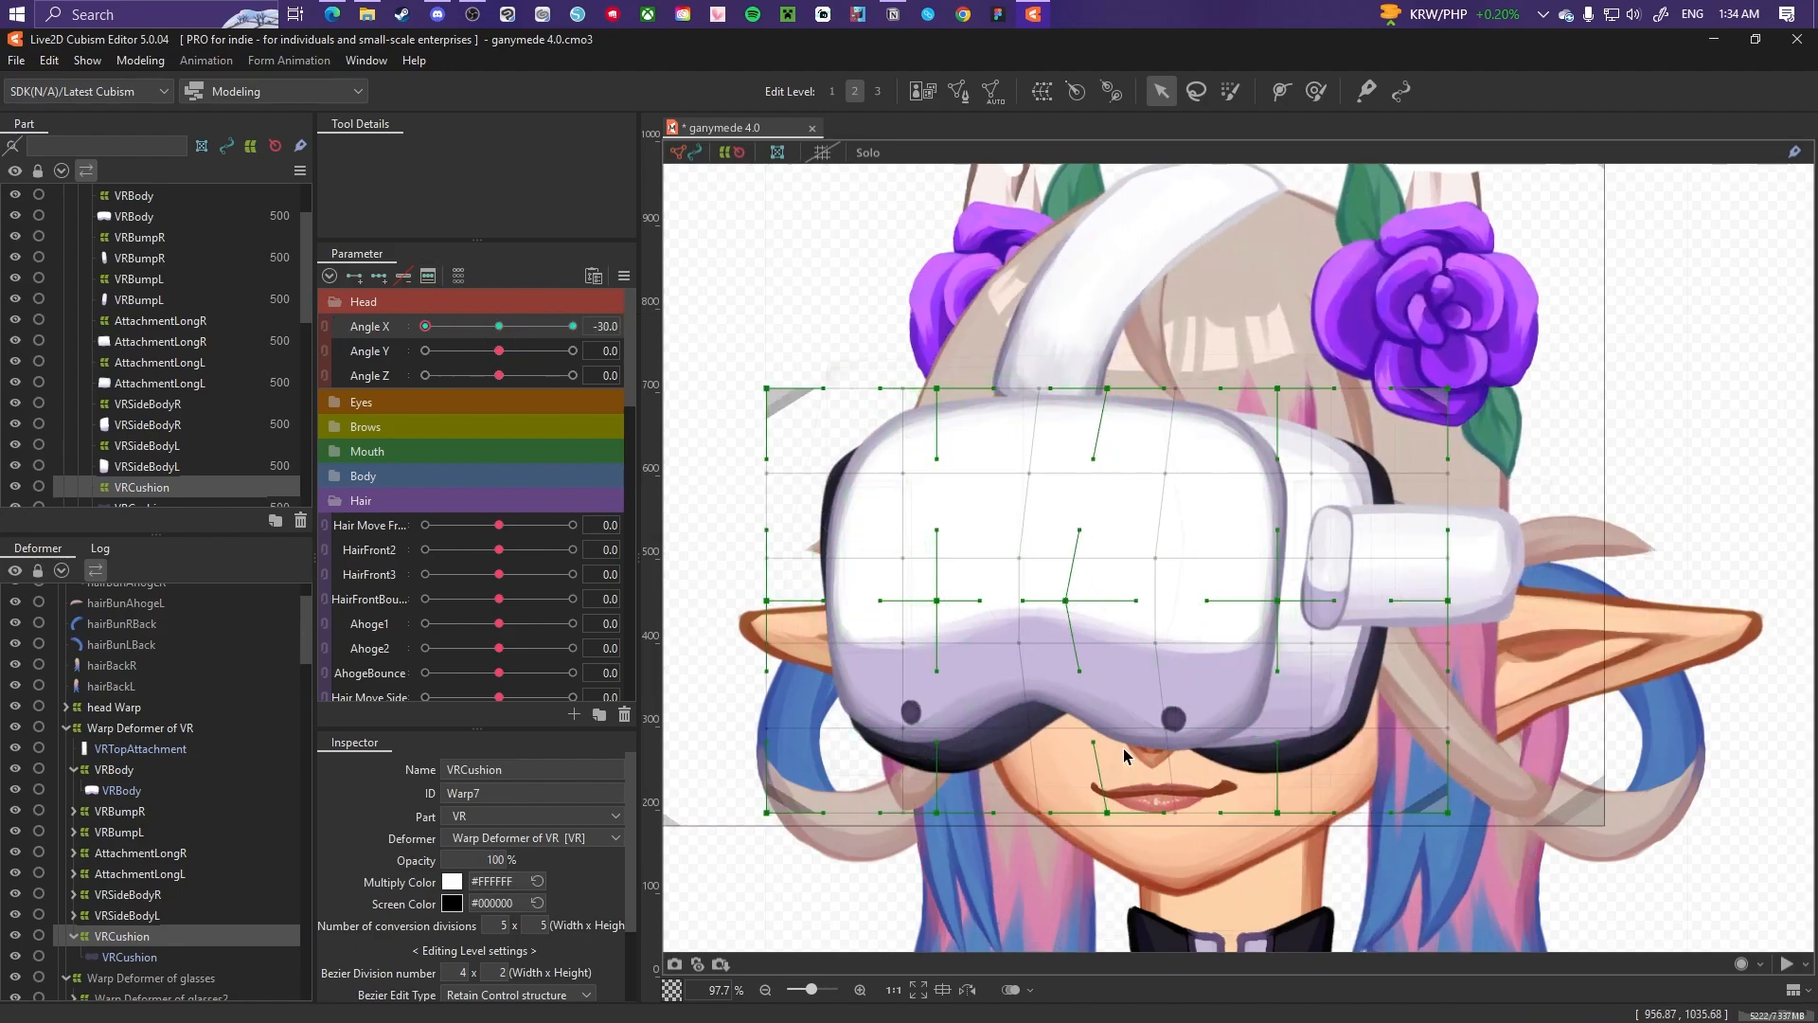